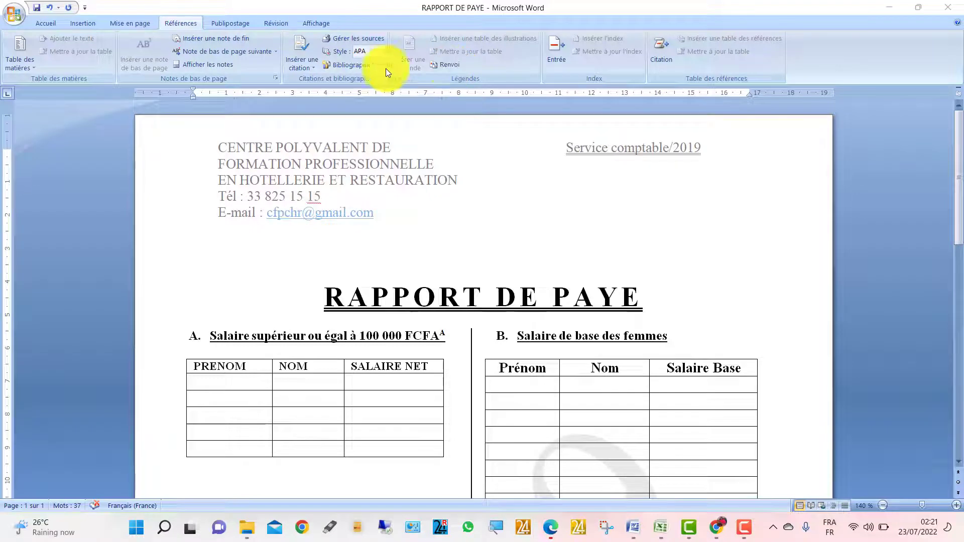
- Look over the report's salary tables, then create a new blank document
scroll(506, 317, down, 5)
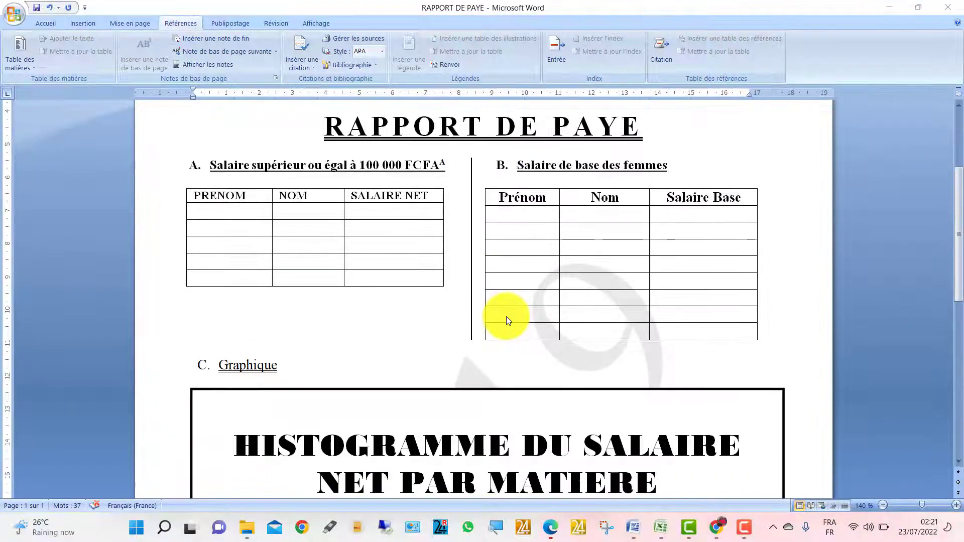
scroll(506, 316, down, 1)
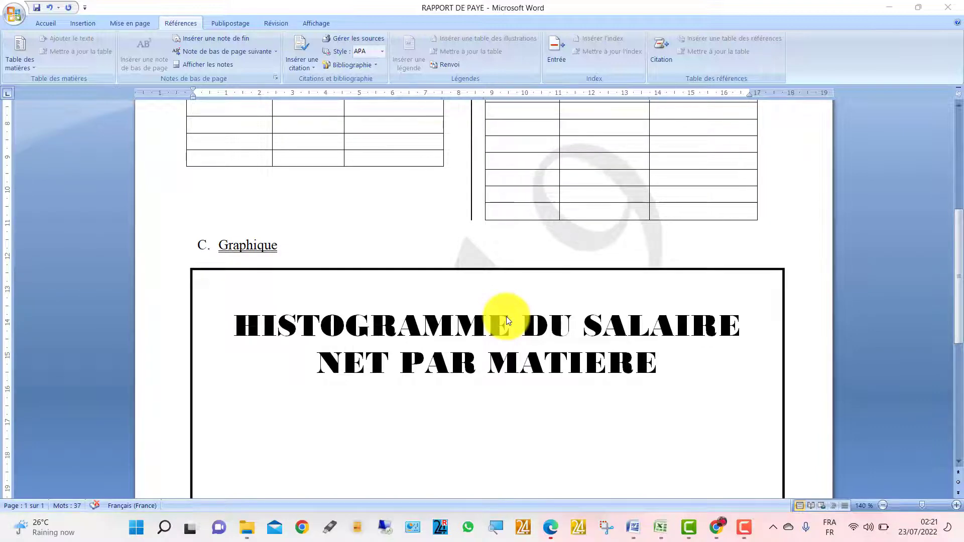
scroll(506, 316, up, 6)
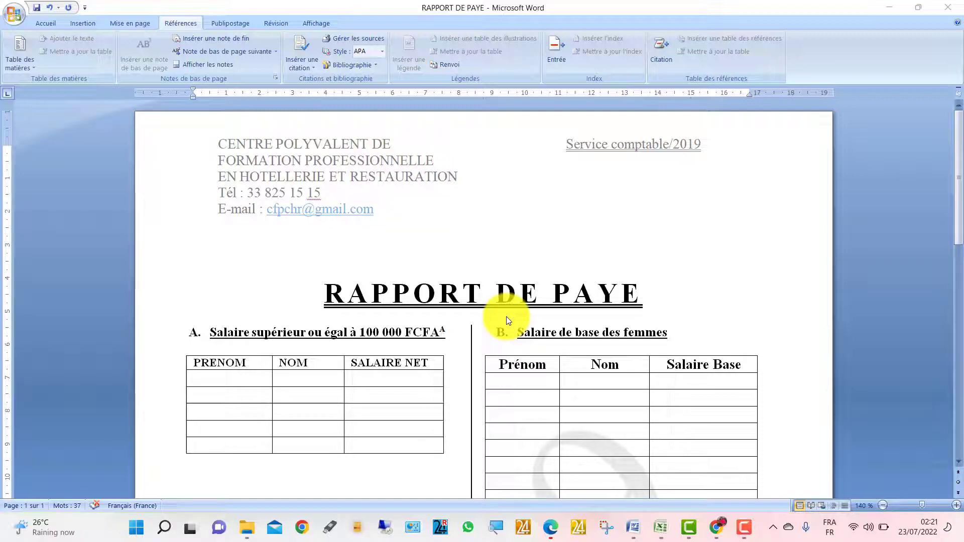
click(519, 227)
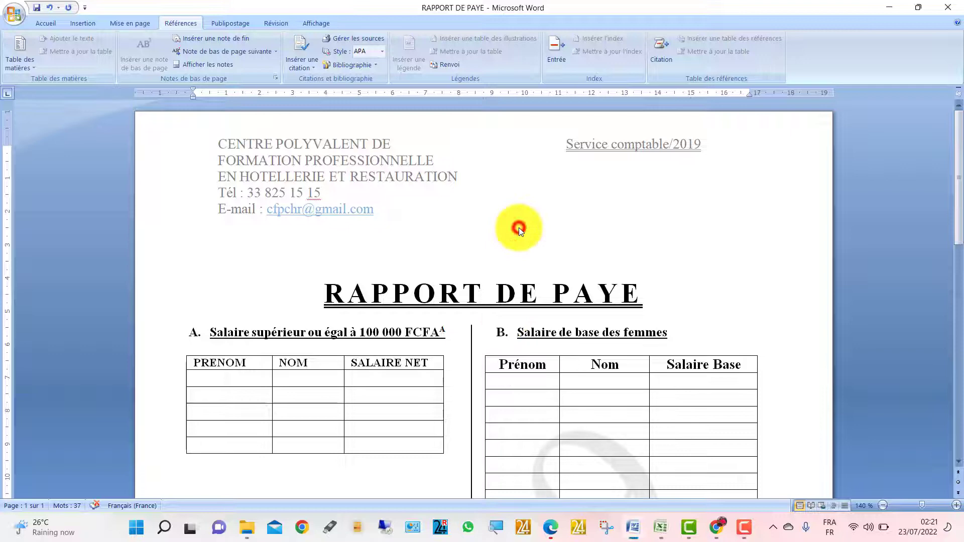
click(490, 366)
click(514, 319)
key(ctrl+n)
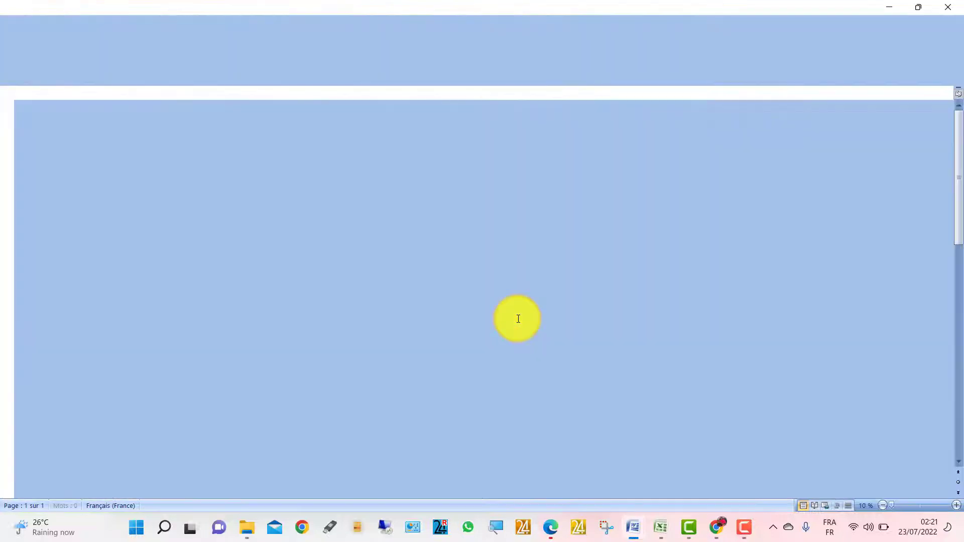
- Select the RAPPORT DE PAYE report's header text, then return to blank Document2
click(634, 528)
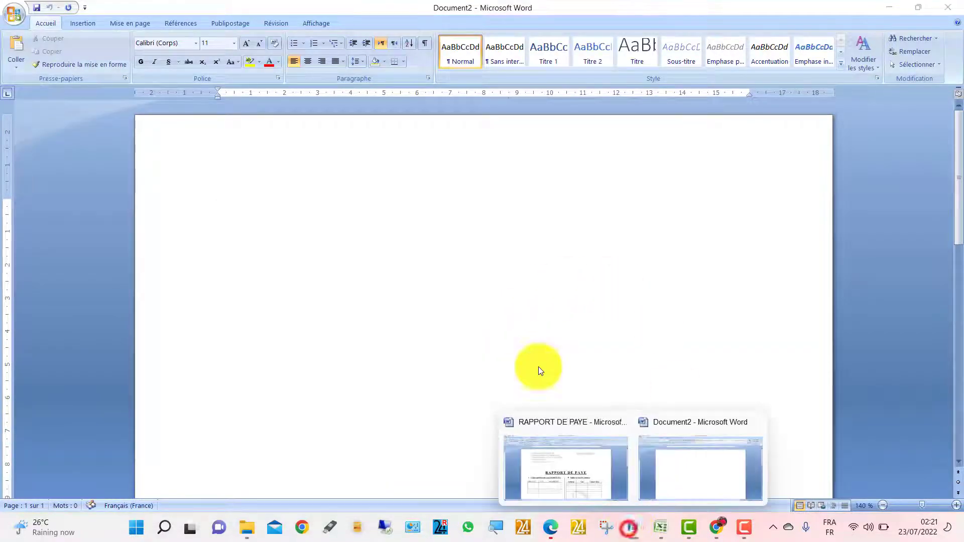
click(580, 474)
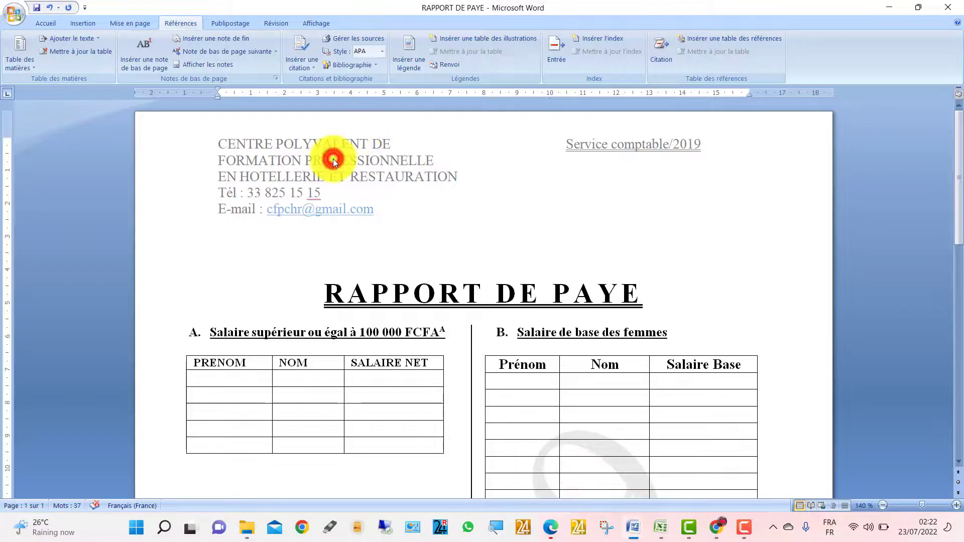
double_click(308, 182)
drag(465, 209, 201, 145)
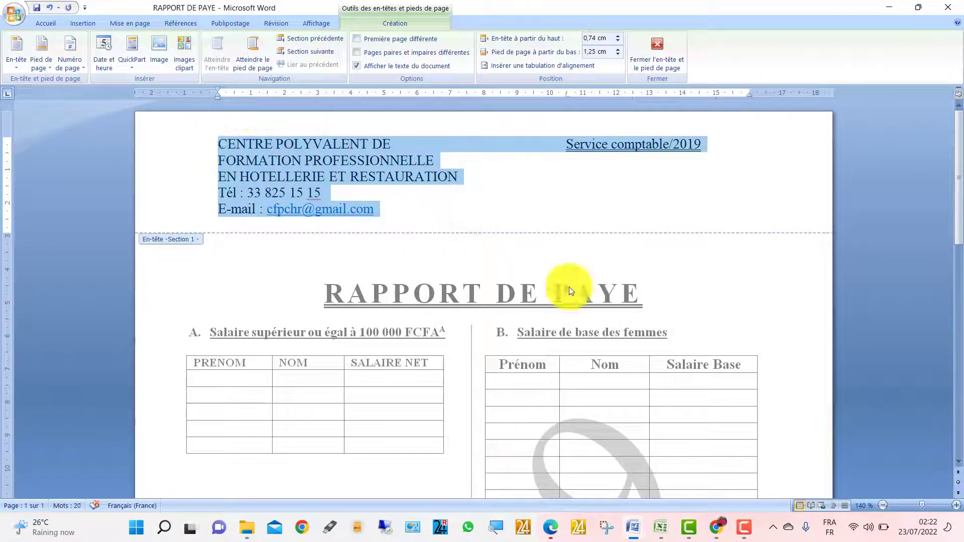
click(639, 527)
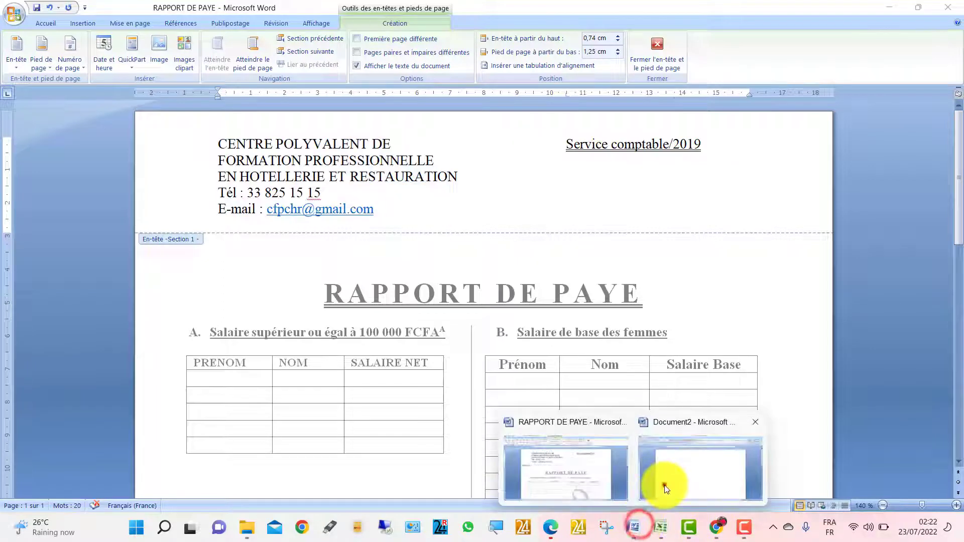
click(665, 484)
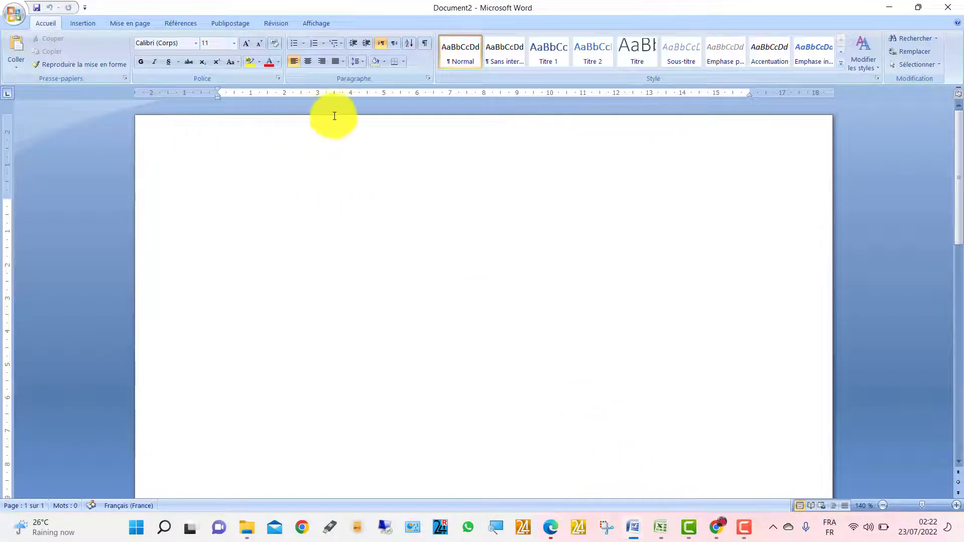
click(186, 33)
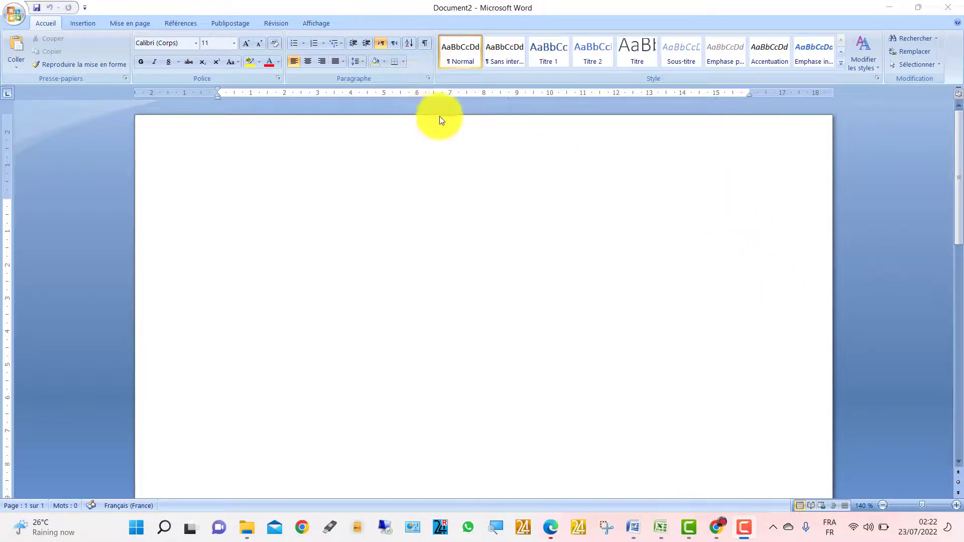
click(480, 226)
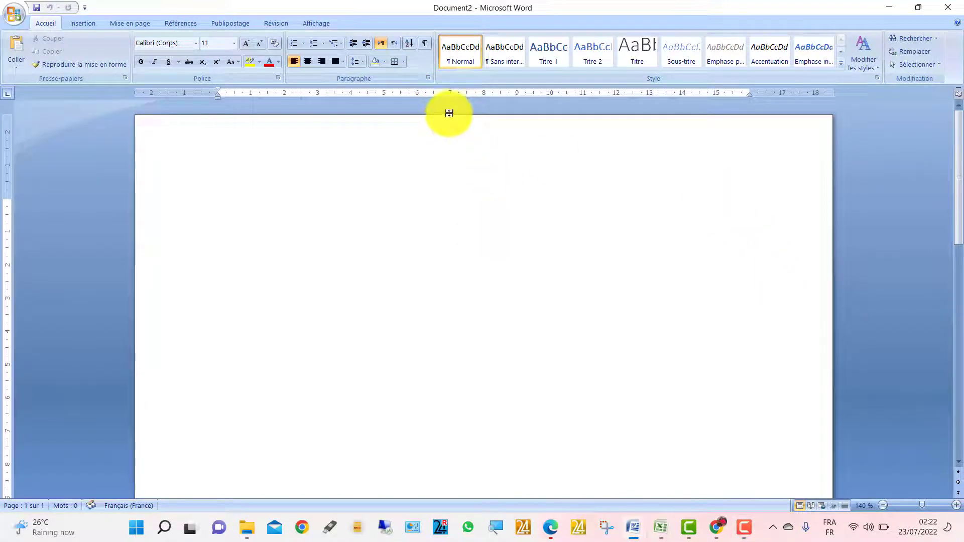
double_click(403, 113)
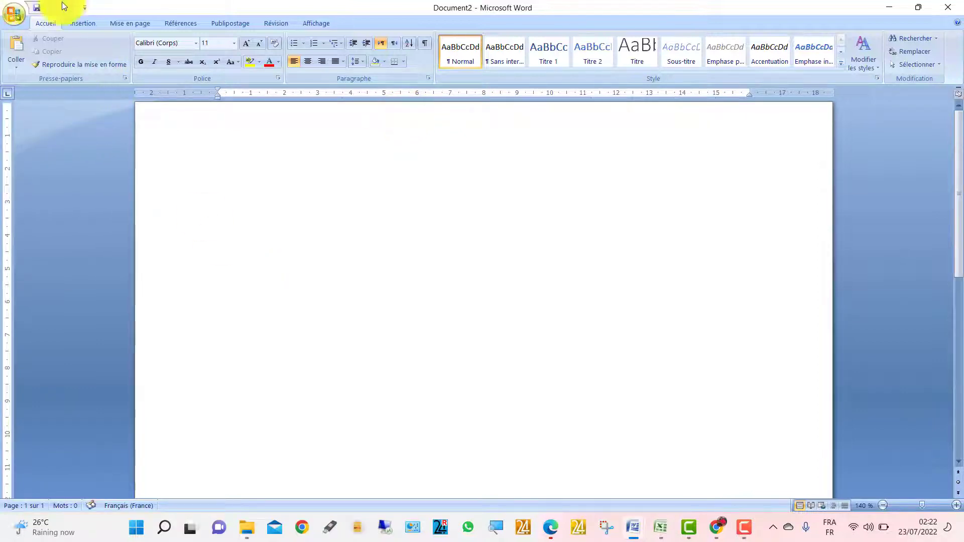
click(960, 113)
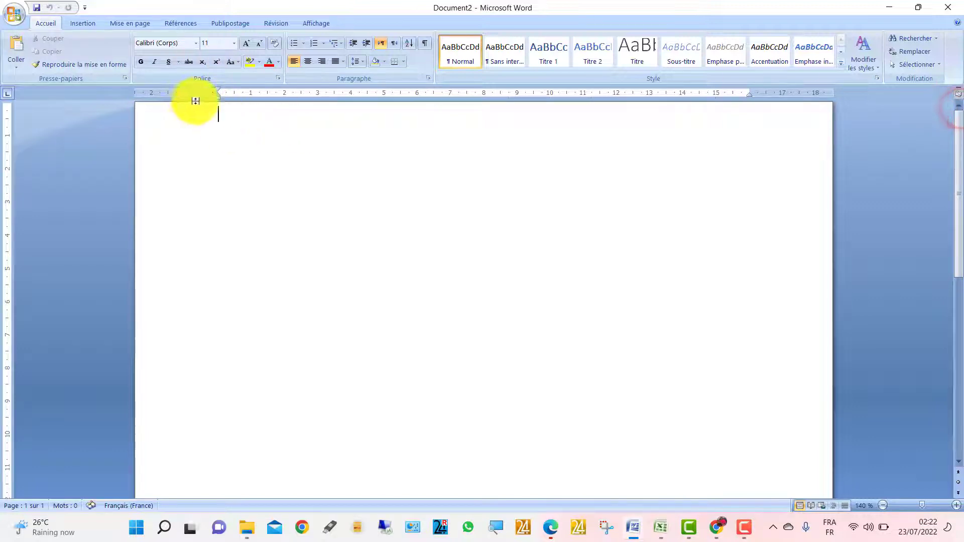
click(647, 296)
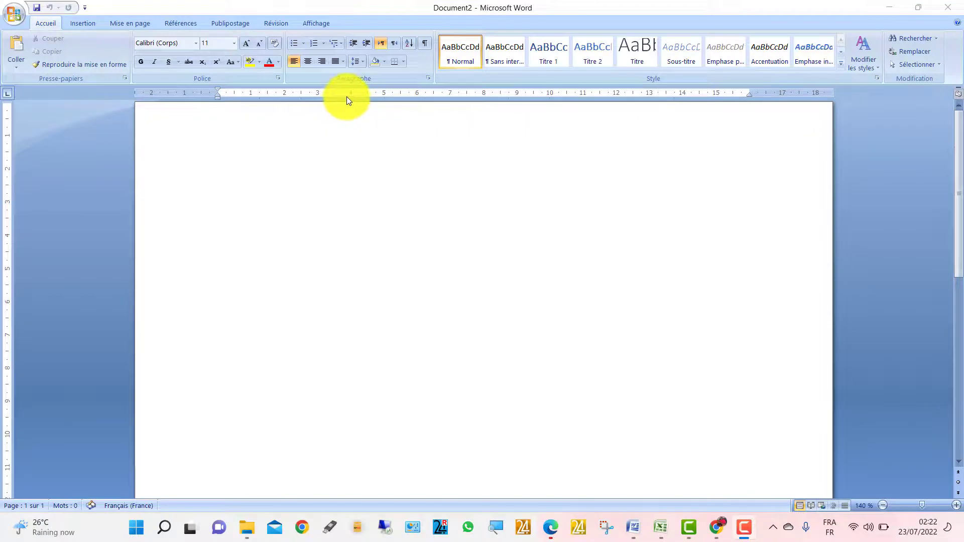
click(354, 146)
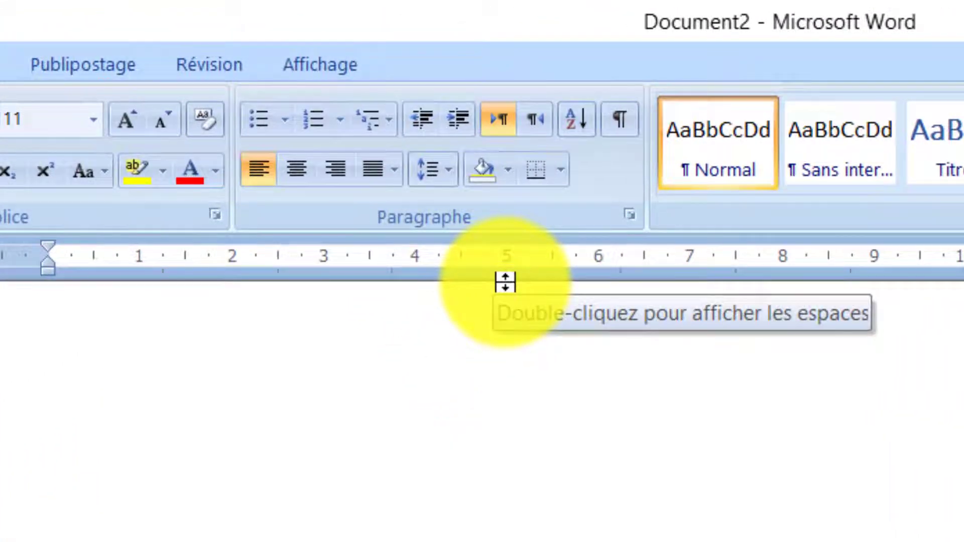
double_click(505, 282)
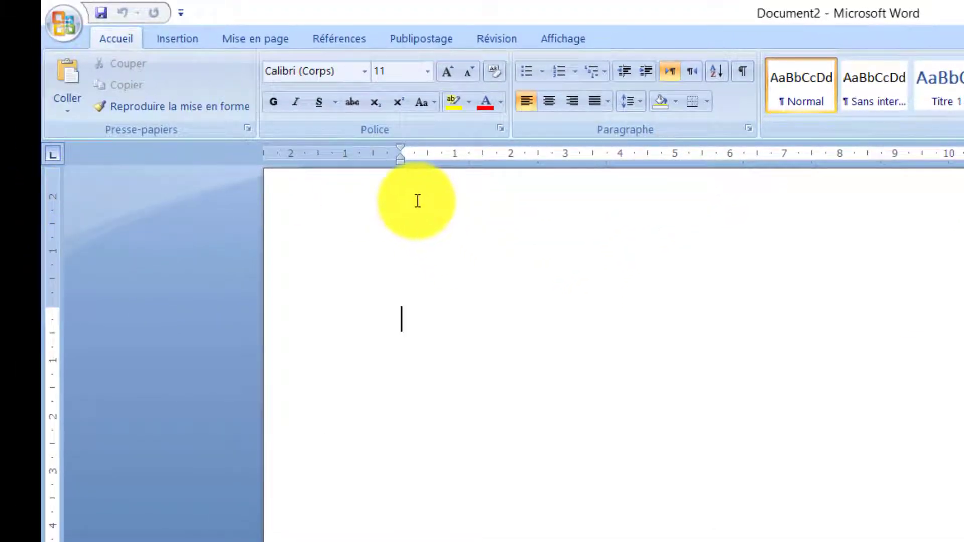
- Paste the centre's five contact lines into Document2's header, keeping their formatting
double_click(416, 200)
key(ctrl+v)
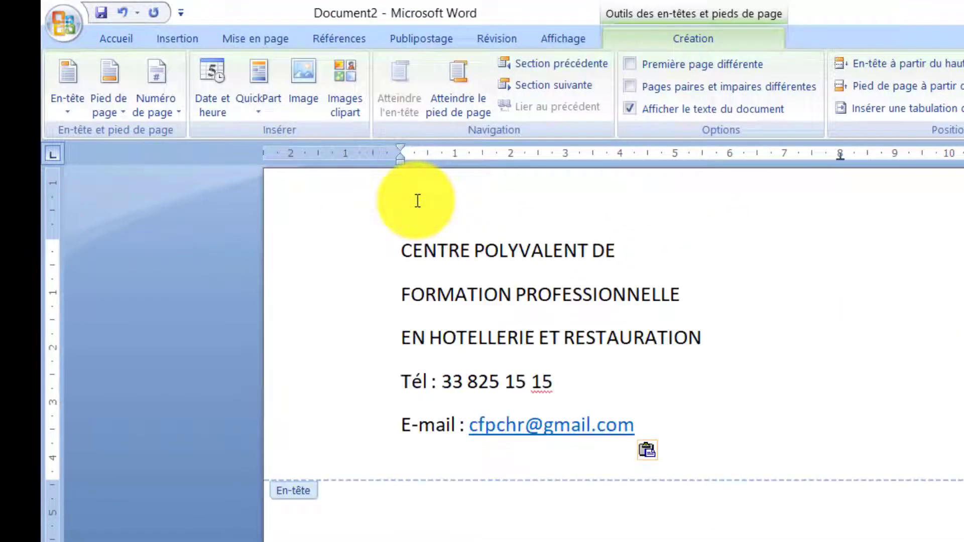
key(ctrl+a)
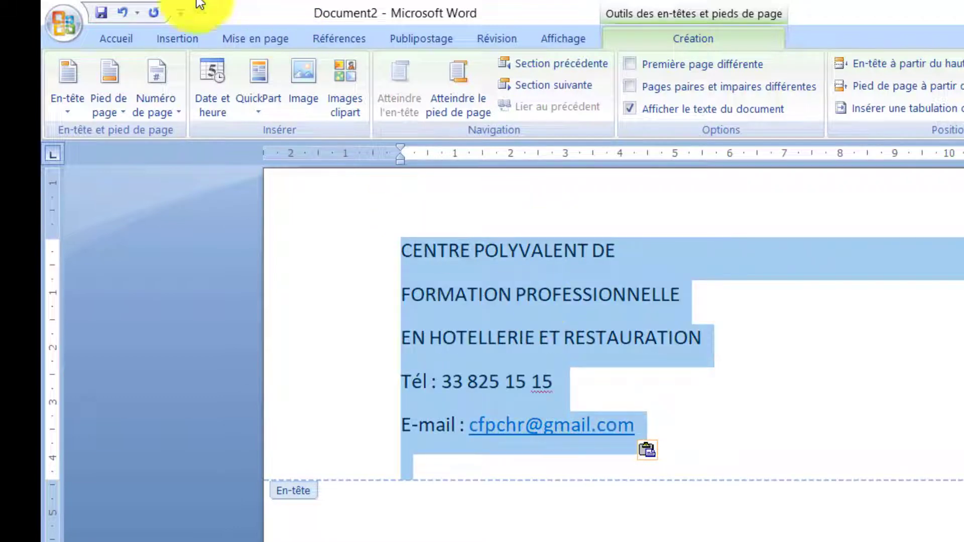
click(110, 30)
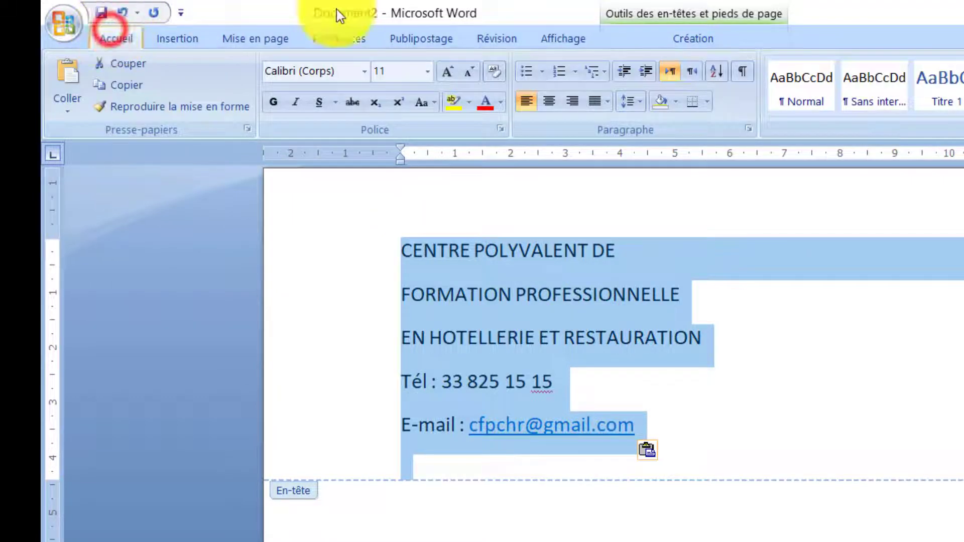
click(493, 70)
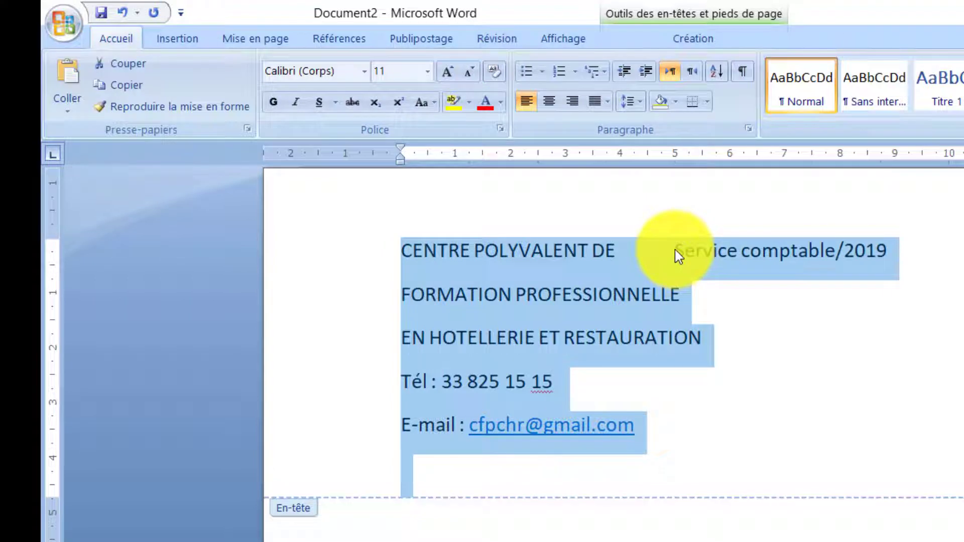
key(ctrl+z)
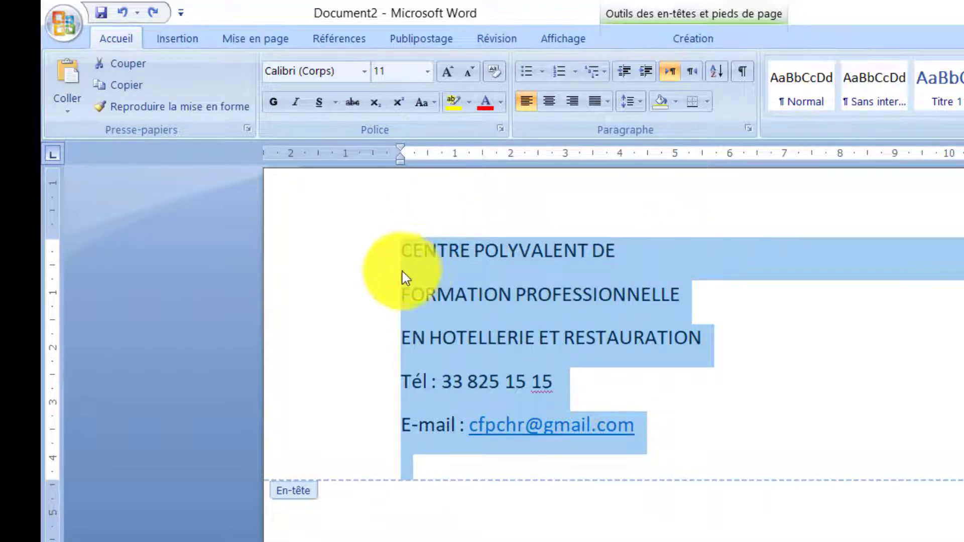
- Set the header lines' spacing after to 0 pt and raise the top margin
click(249, 35)
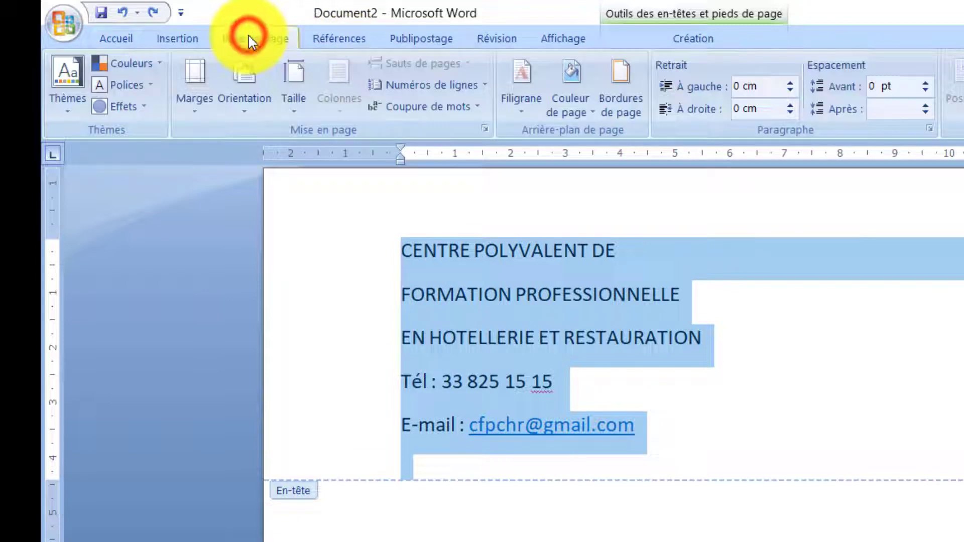
click(925, 112)
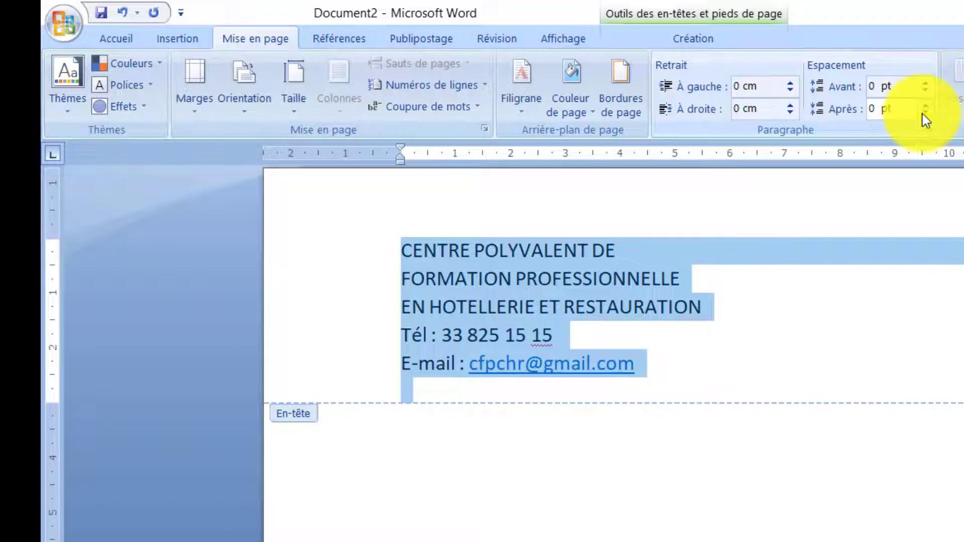
click(568, 235)
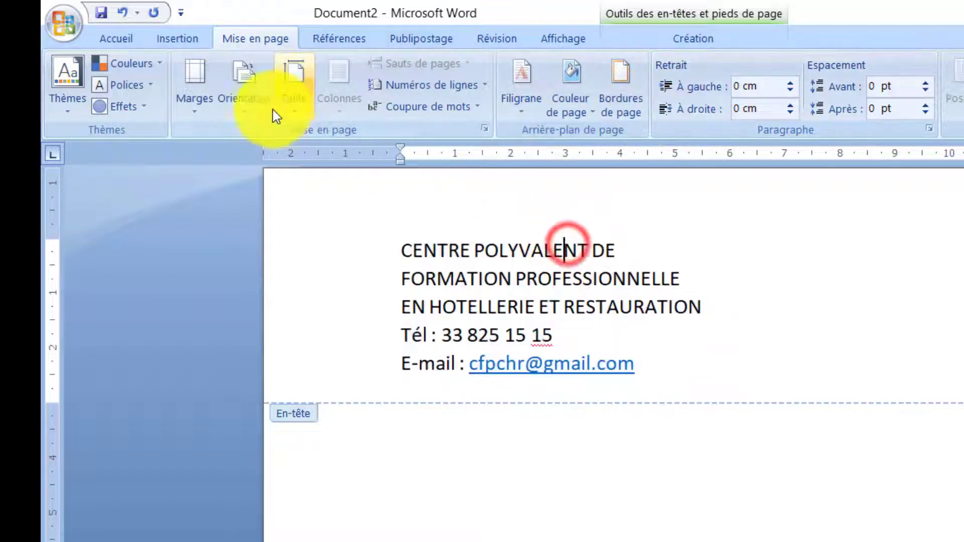
drag(54, 240, 51, 198)
click(758, 209)
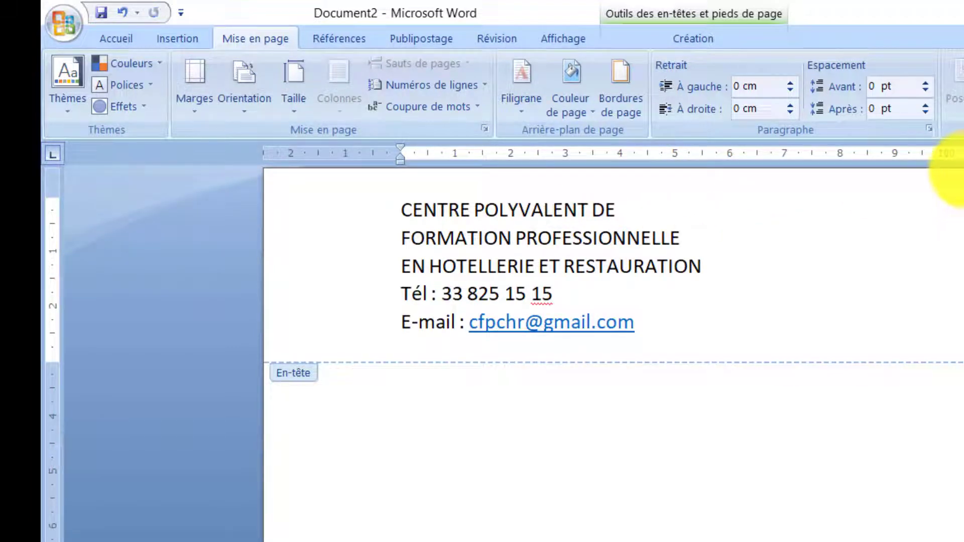
- Add a tab stop near 11 cm, paste the double-underlined 'Service comptable' label there, and close the header
drag(963, 164, 963, 266)
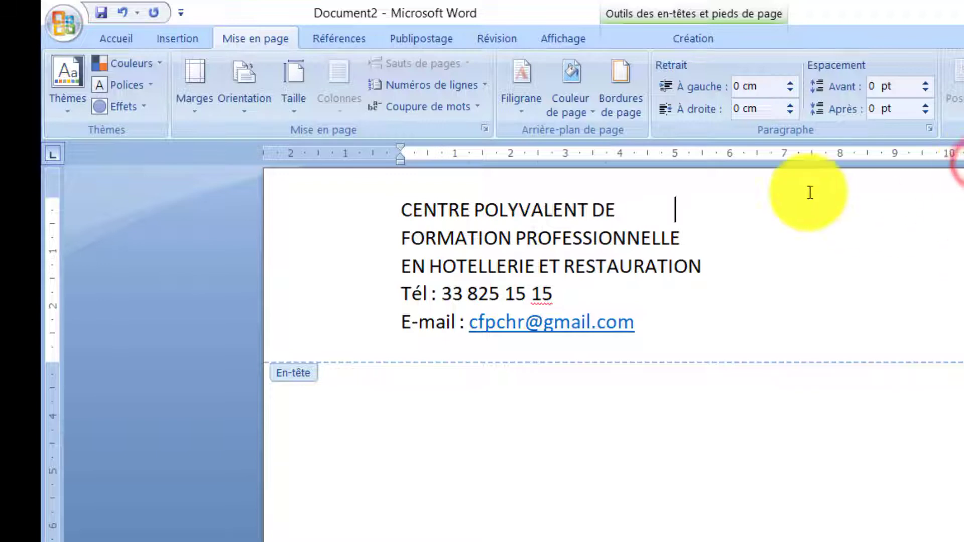
click(623, 201)
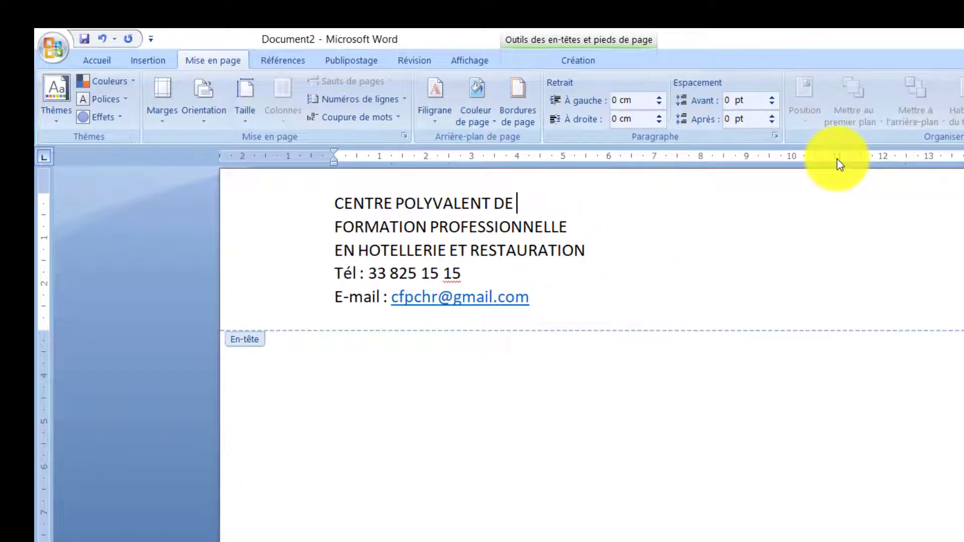
click(837, 159)
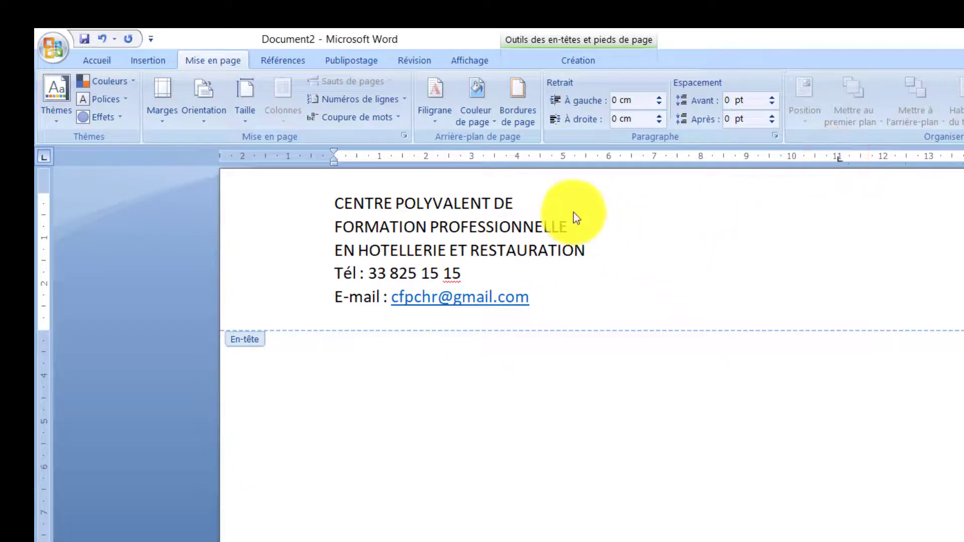
key(ctrl+v)
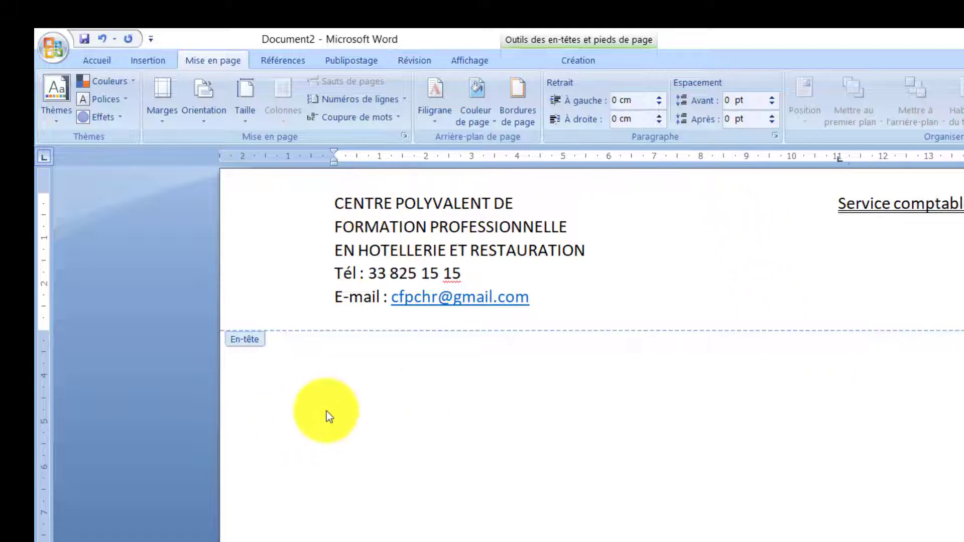
double_click(364, 462)
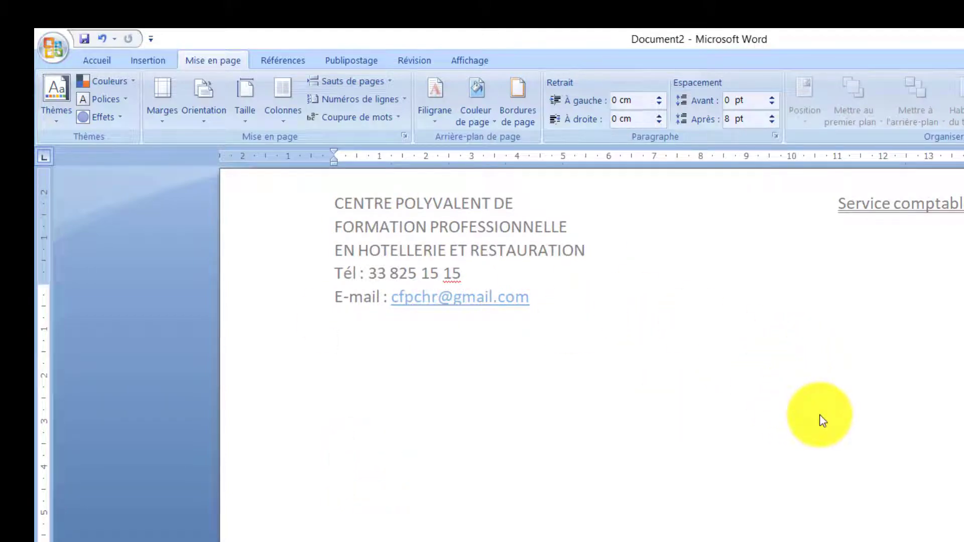
- Enter 'rapport de paye' in the body, convert it to uppercase and center it
click(820, 415)
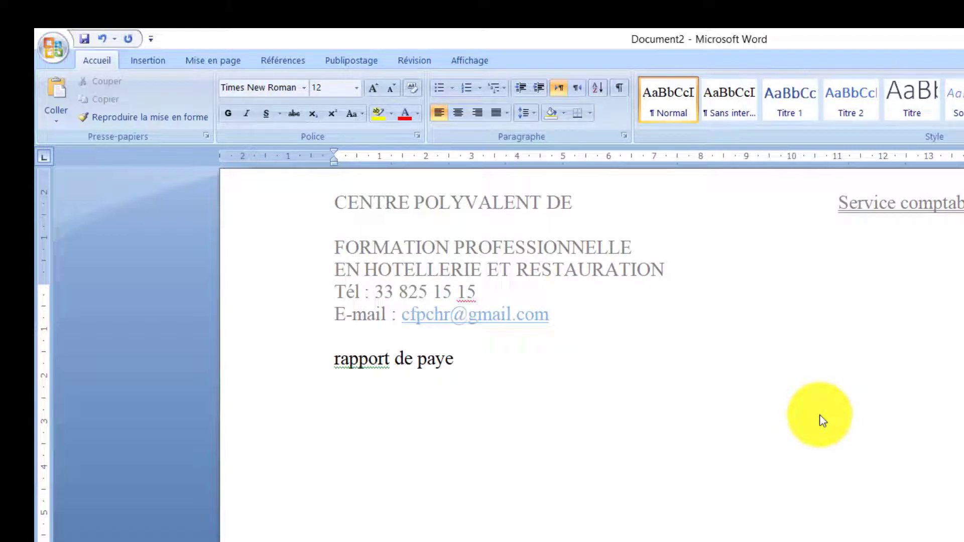
click(357, 357)
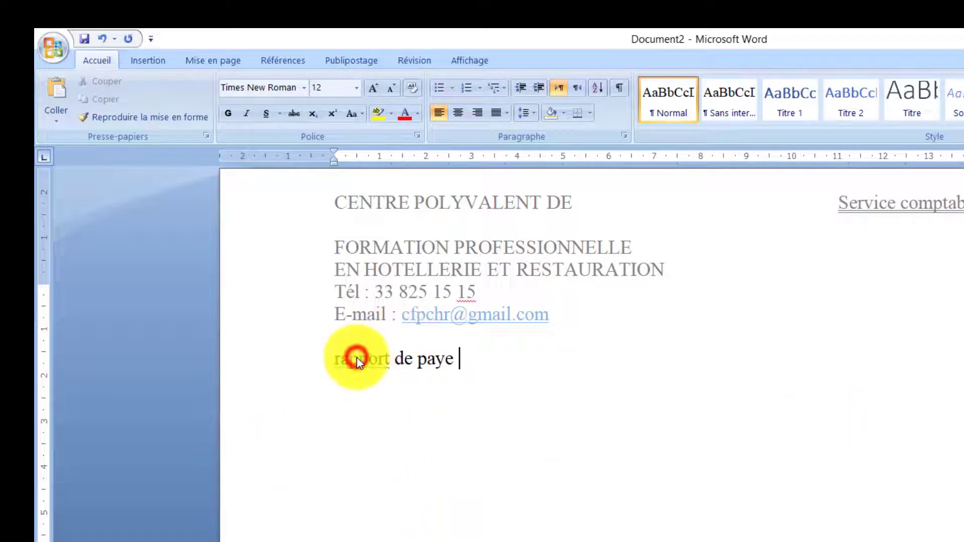
drag(329, 357, 476, 367)
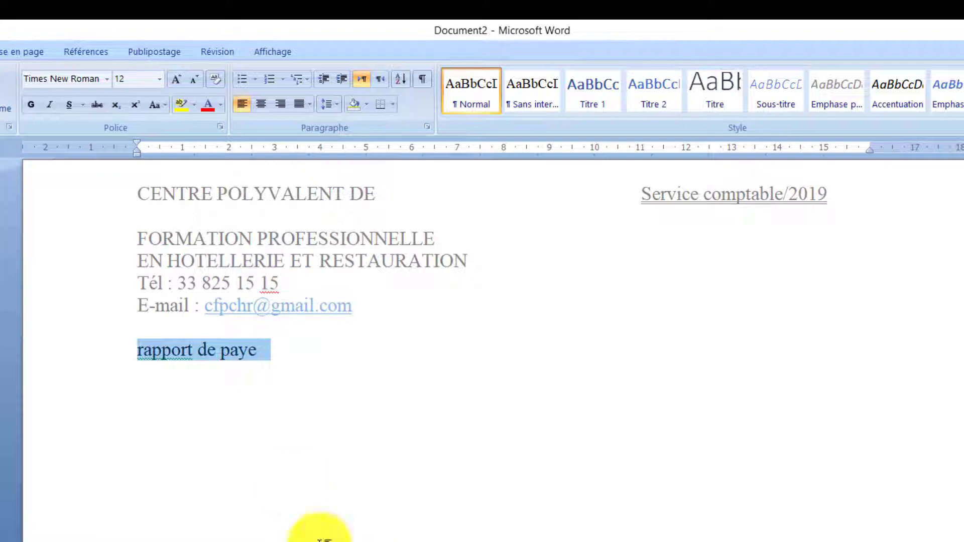
click(164, 105)
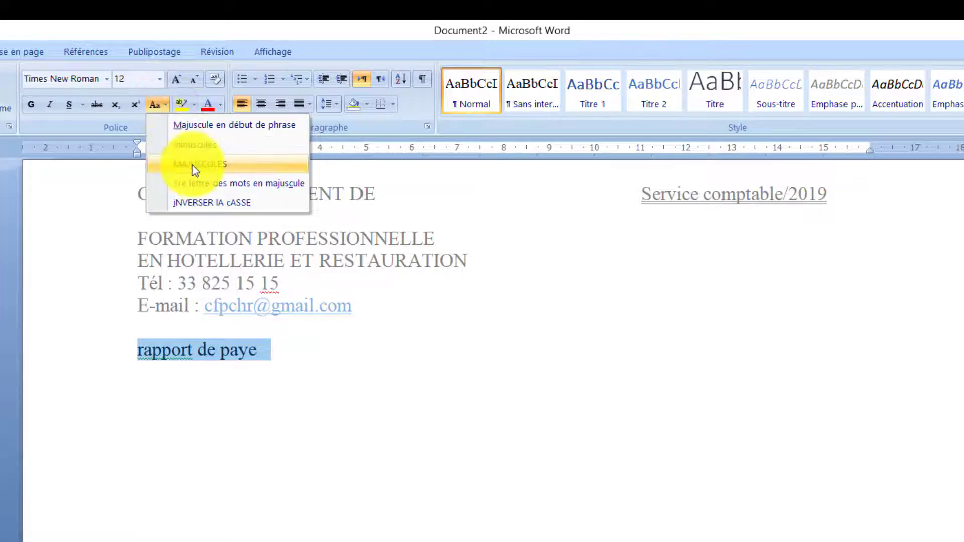
click(243, 163)
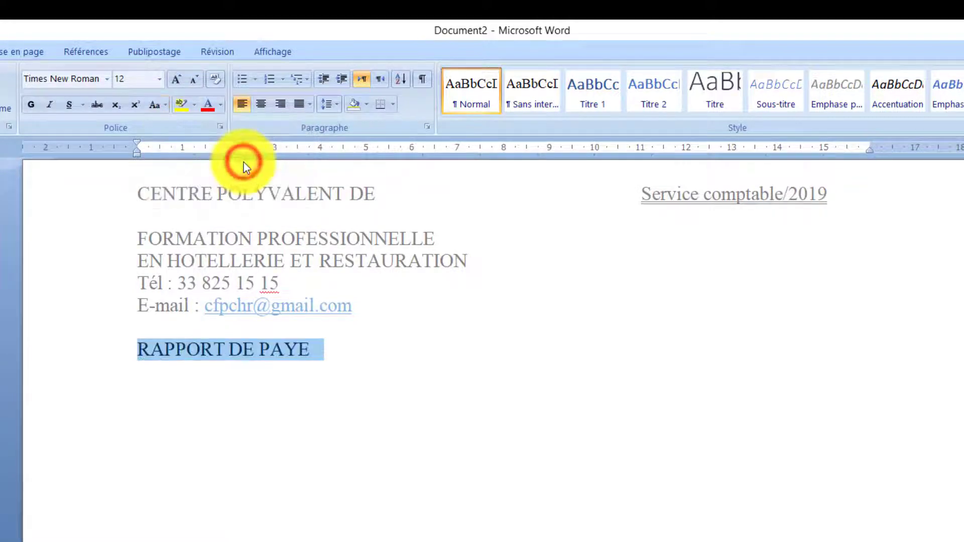
click(269, 115)
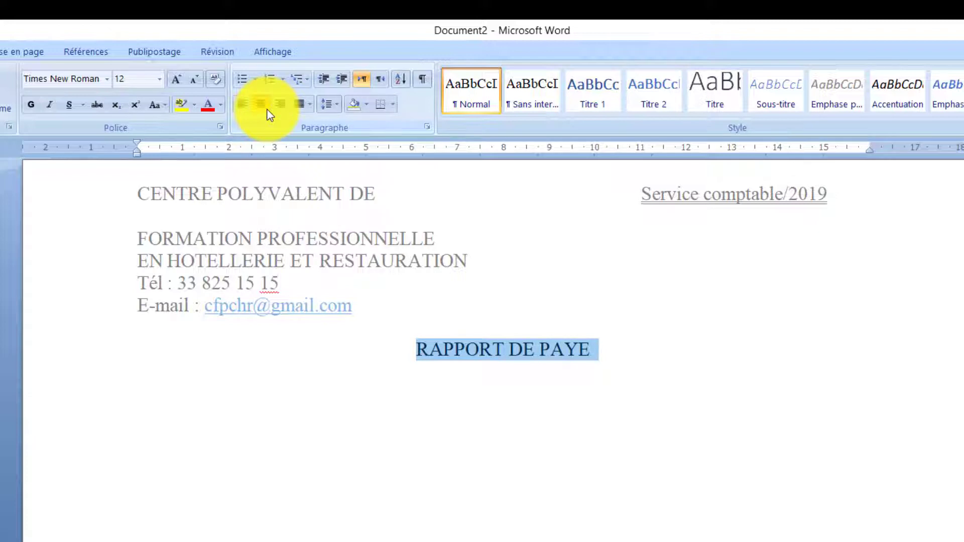
click(464, 541)
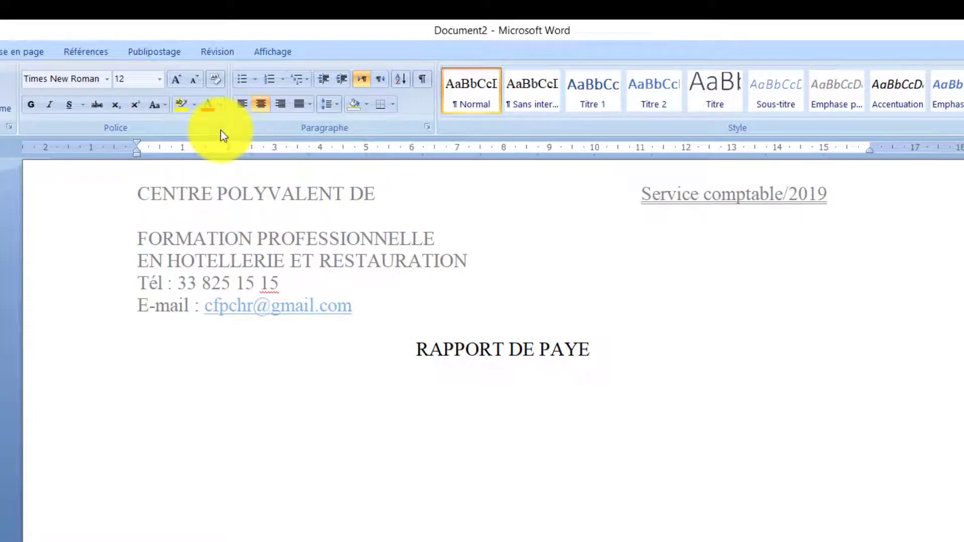
- Select the RAPPORT DE PAYE title and set its font size to 16 in the Font dialog
triple_click(527, 345)
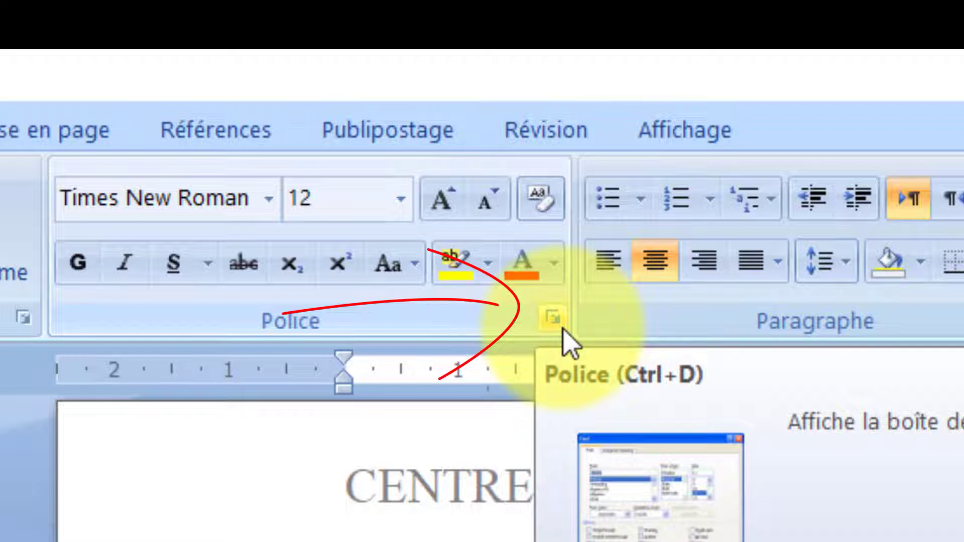
click(562, 329)
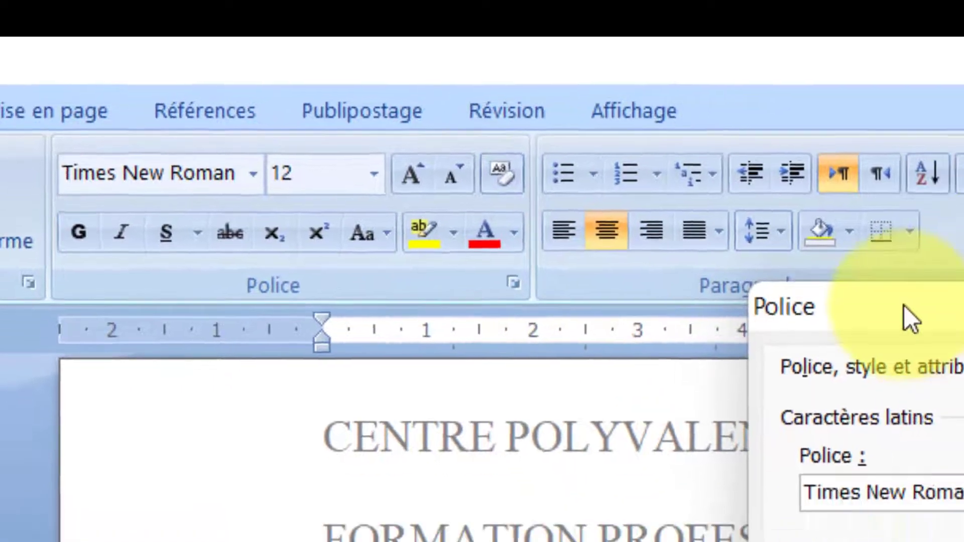
drag(961, 345, 459, 312)
drag(174, 56, 155, 48)
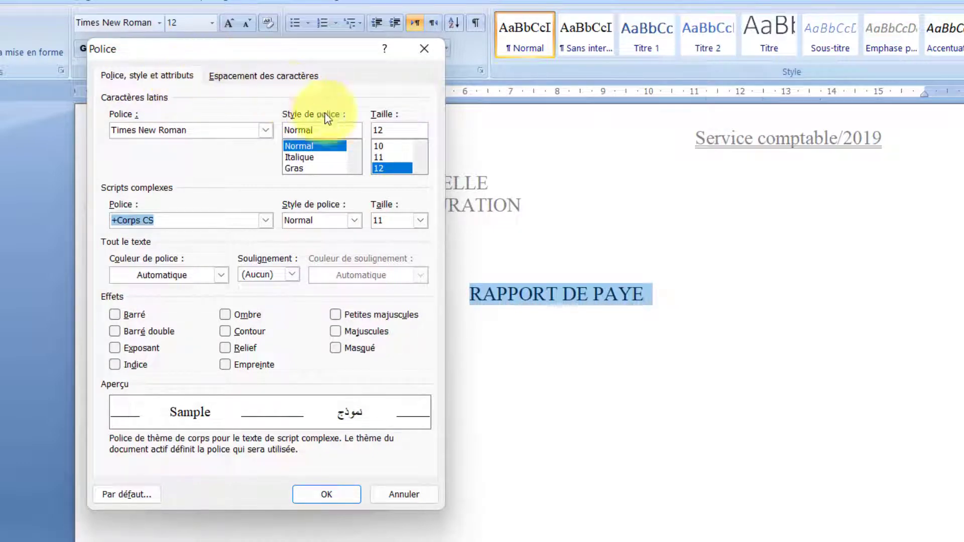
click(393, 167)
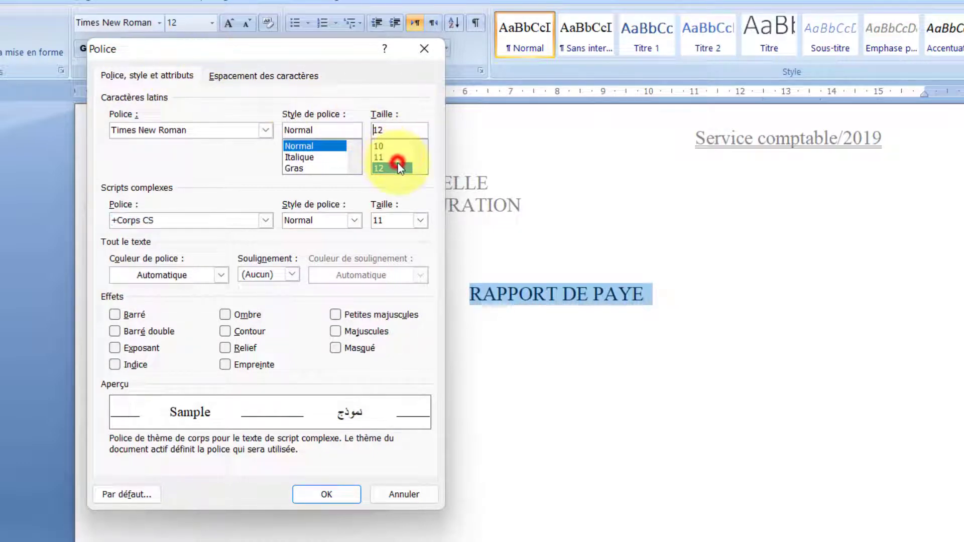
click(399, 130)
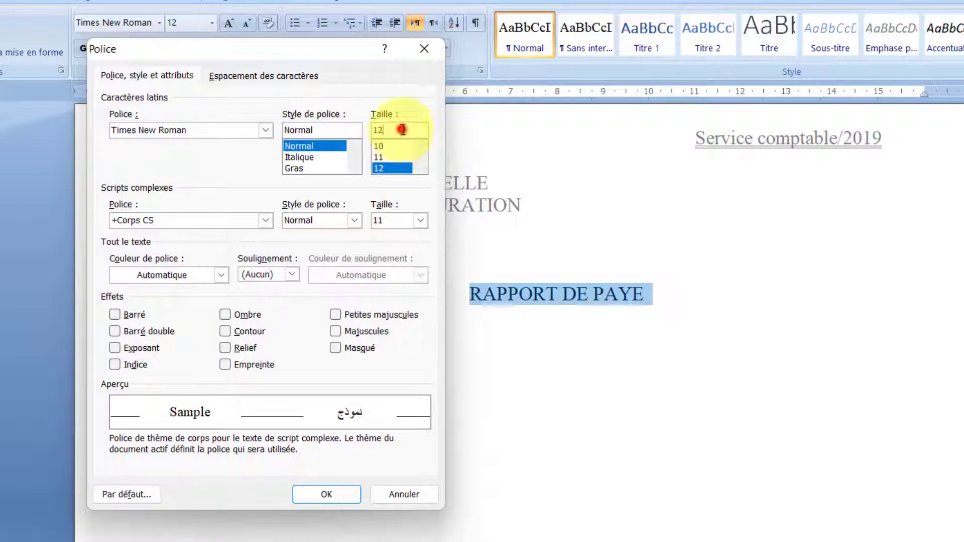
text(16)
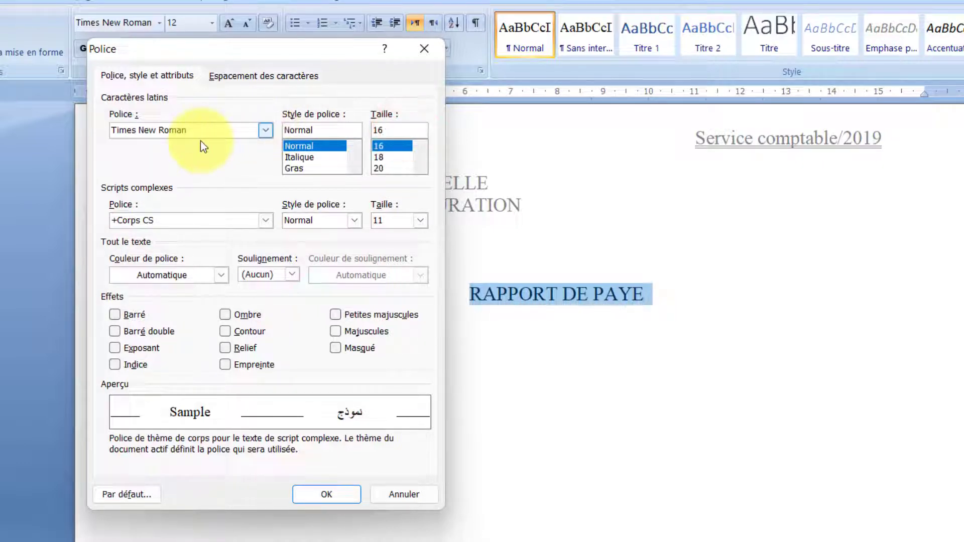
- Make the title bold for both scripts with a double underline, and confirm
click(296, 167)
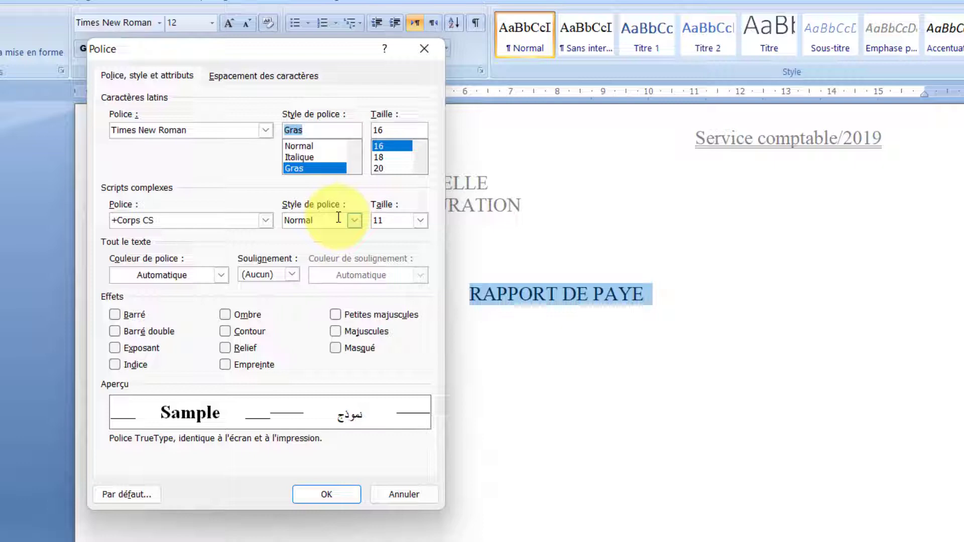
click(355, 220)
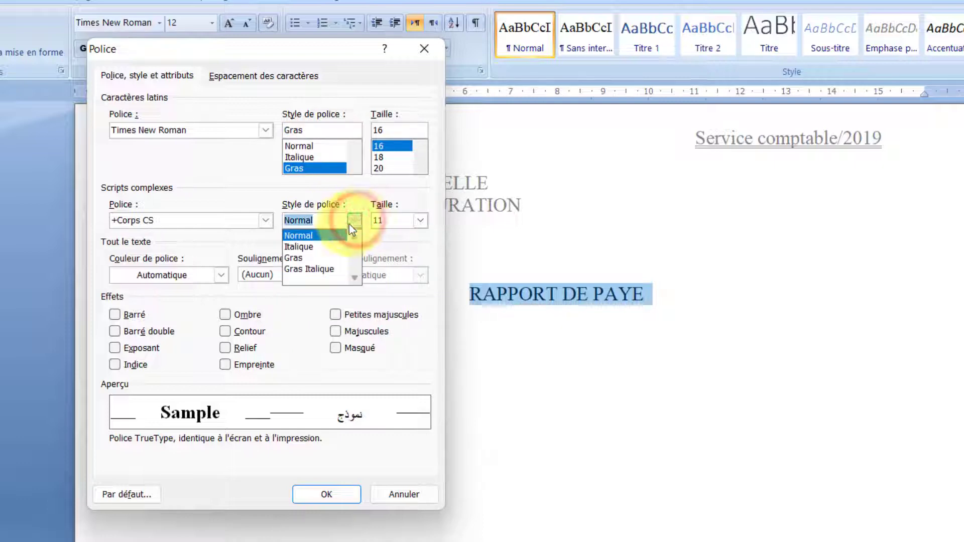
click(314, 260)
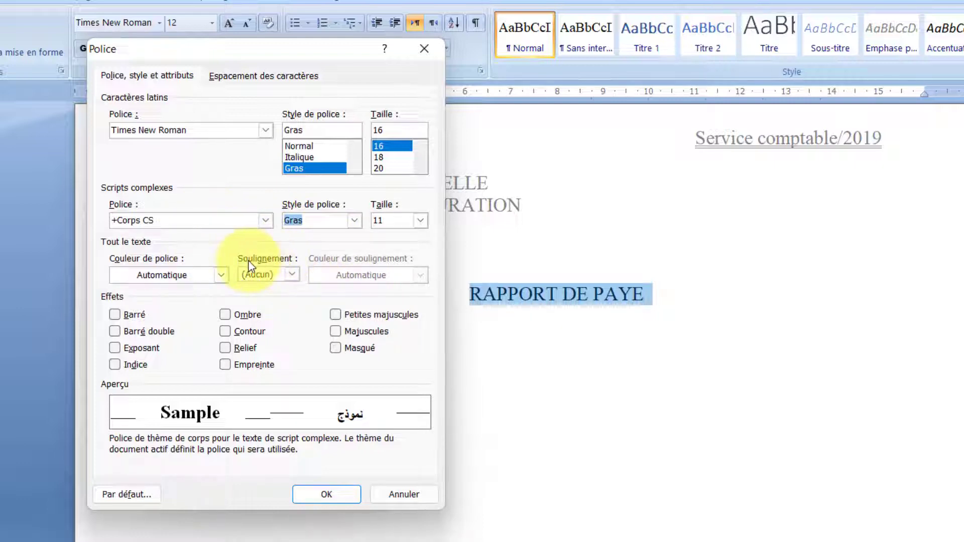
click(258, 275)
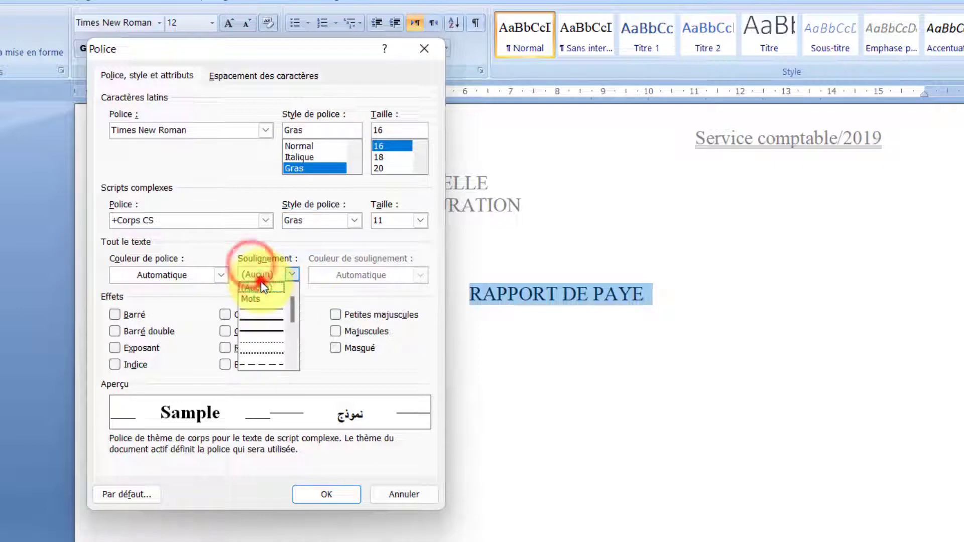
click(270, 322)
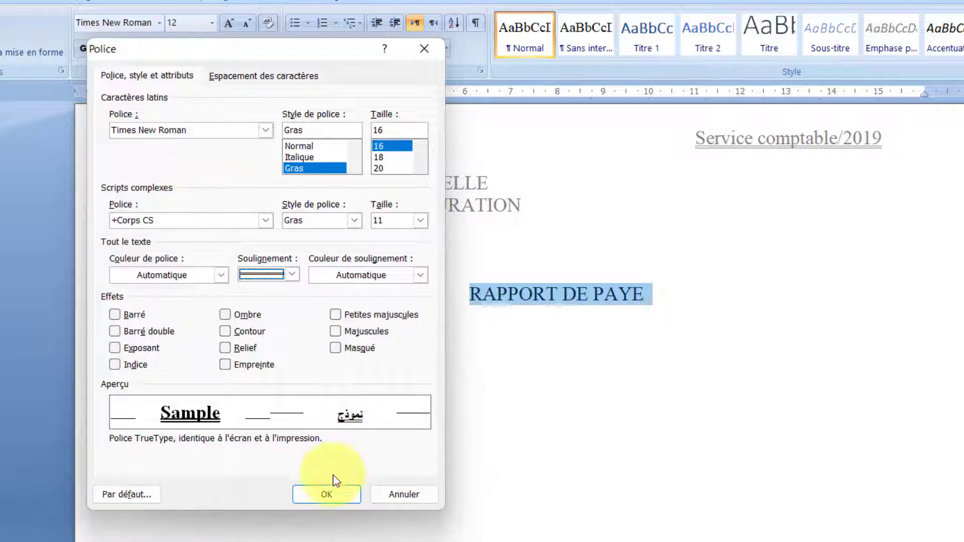
click(324, 495)
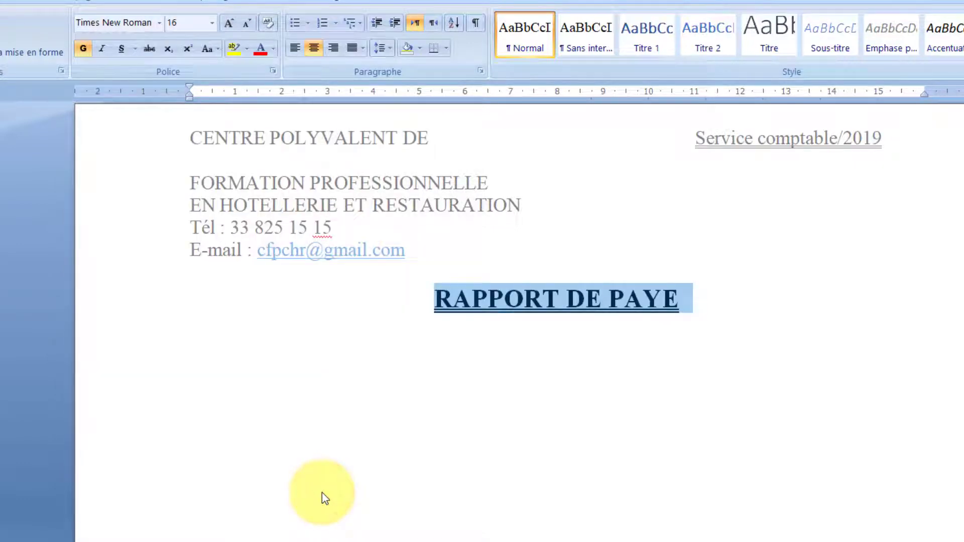
- Enlarge the RAPPORT DE PAYE title font to 22 pt
click(229, 24)
click(229, 24)
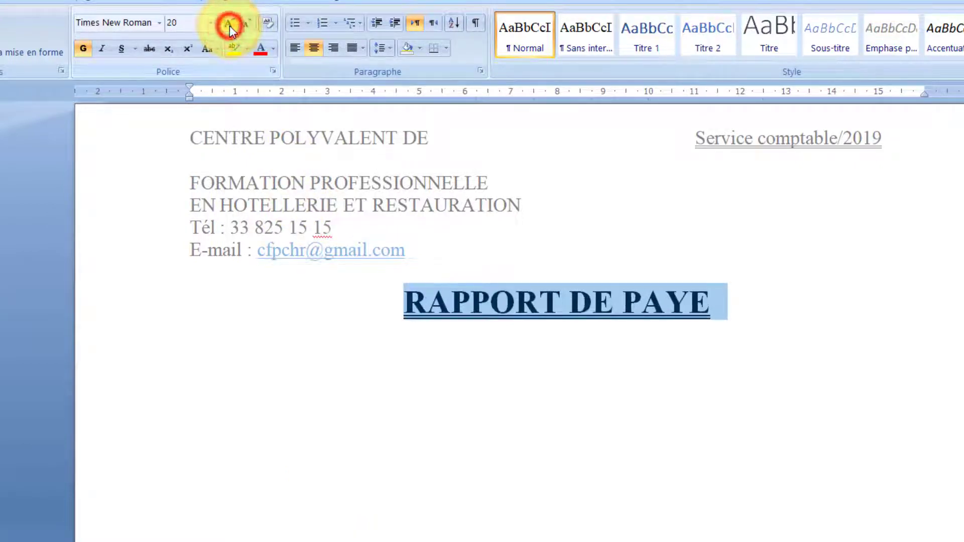
click(230, 26)
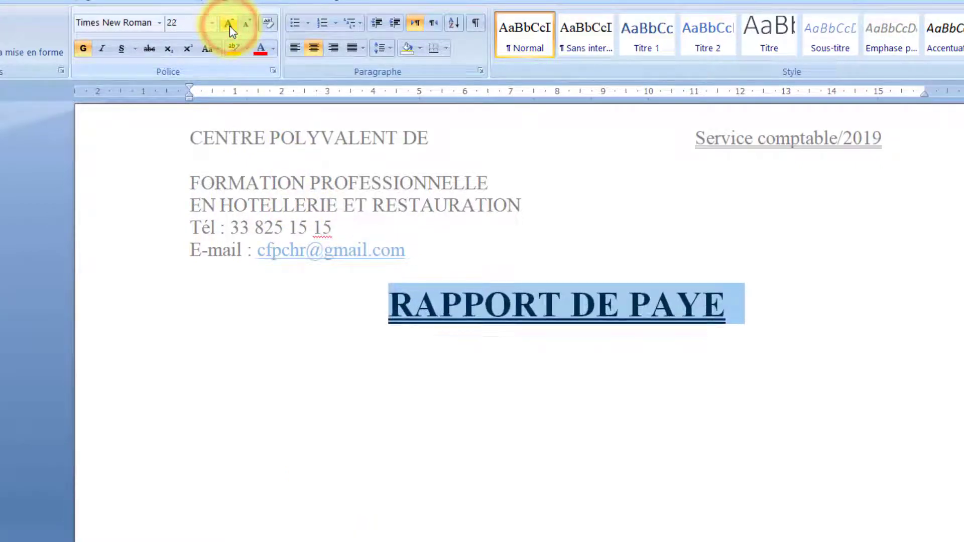
- Set the title's character spacing to Expanded by 12 pt
click(273, 73)
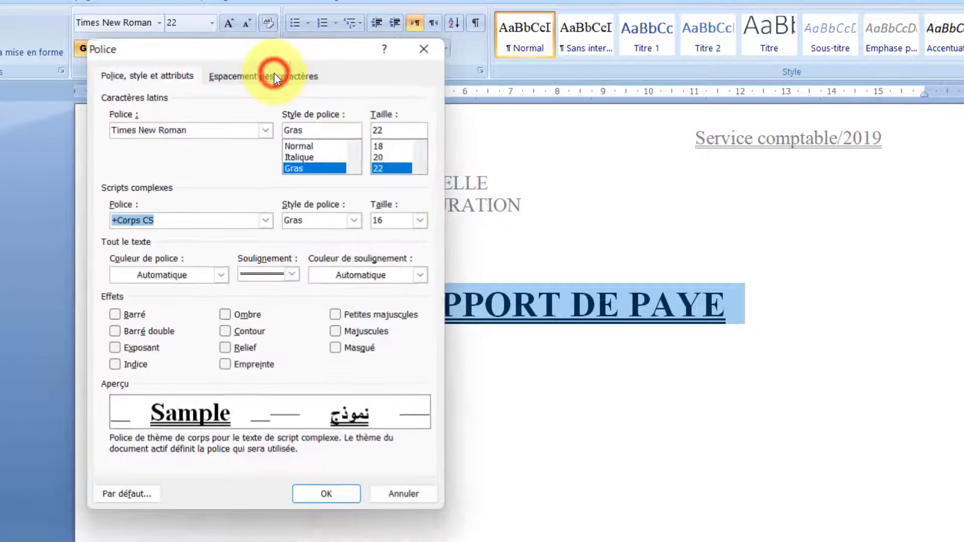
click(222, 79)
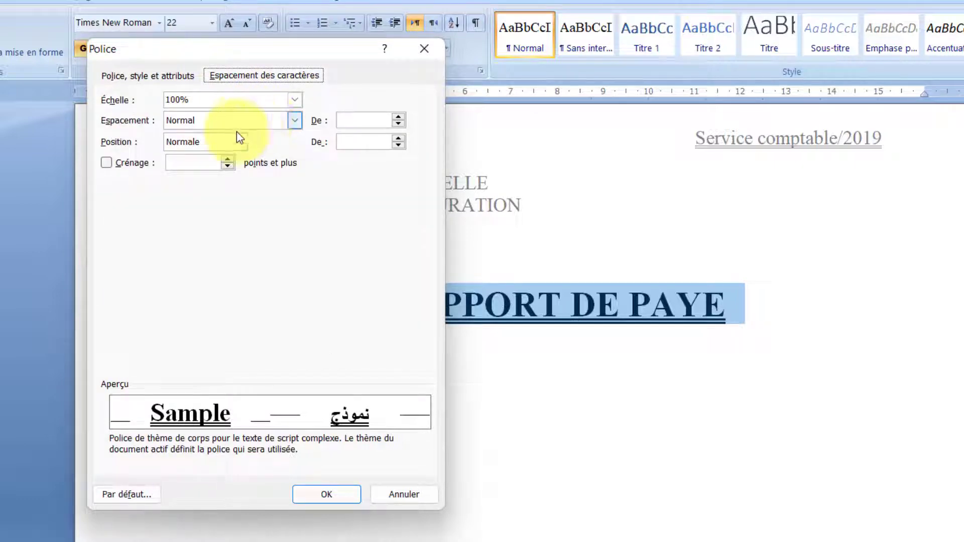
drag(237, 49, 65, 47)
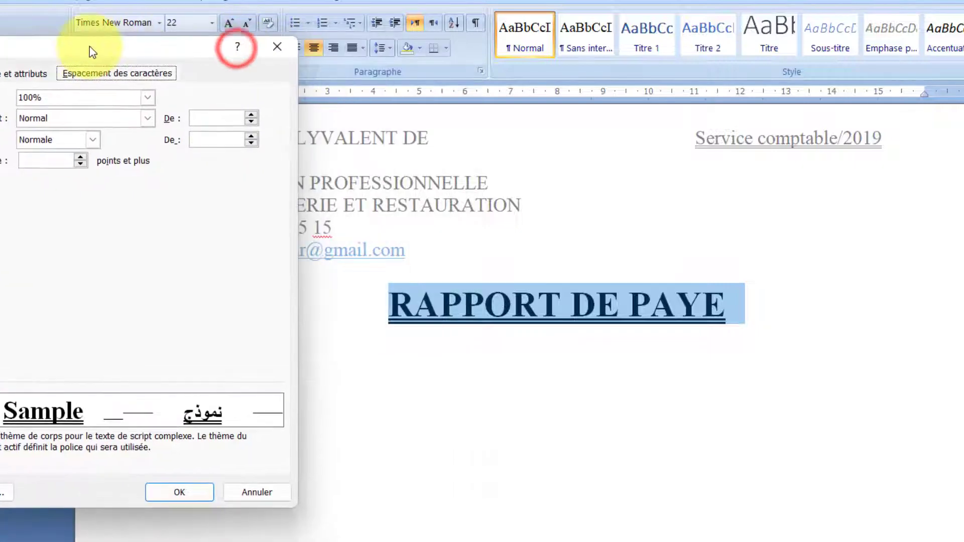
click(90, 117)
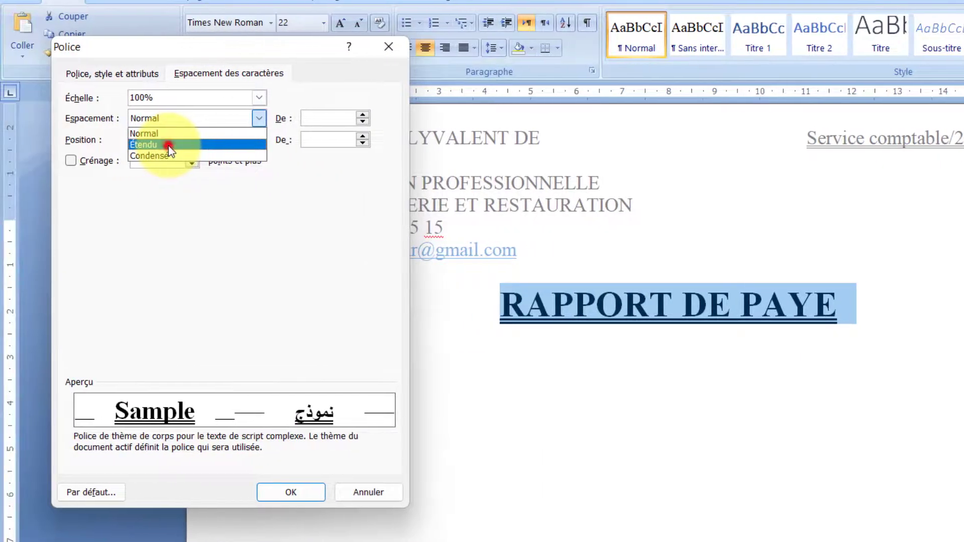
click(168, 146)
click(362, 114)
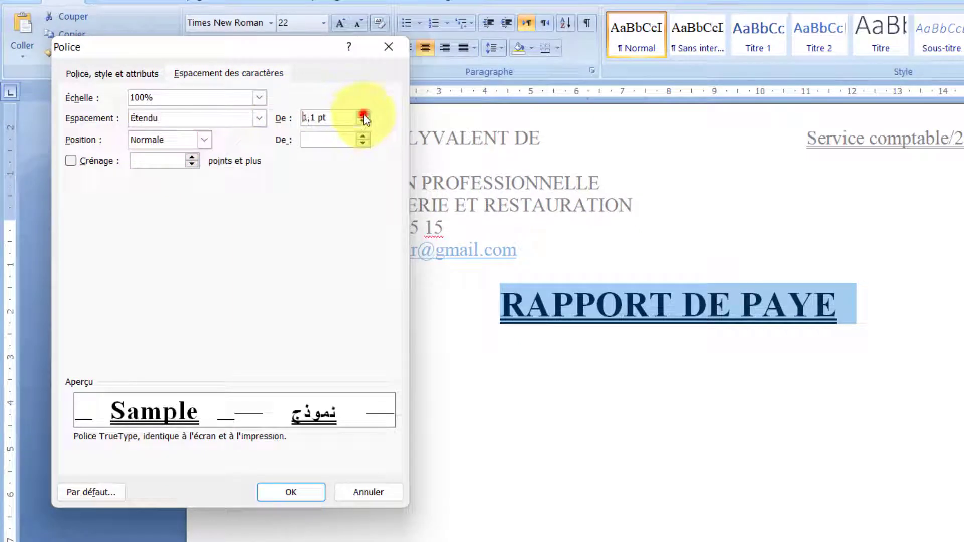
click(362, 114)
click(362, 115)
click(362, 115)
click(362, 114)
click(362, 115)
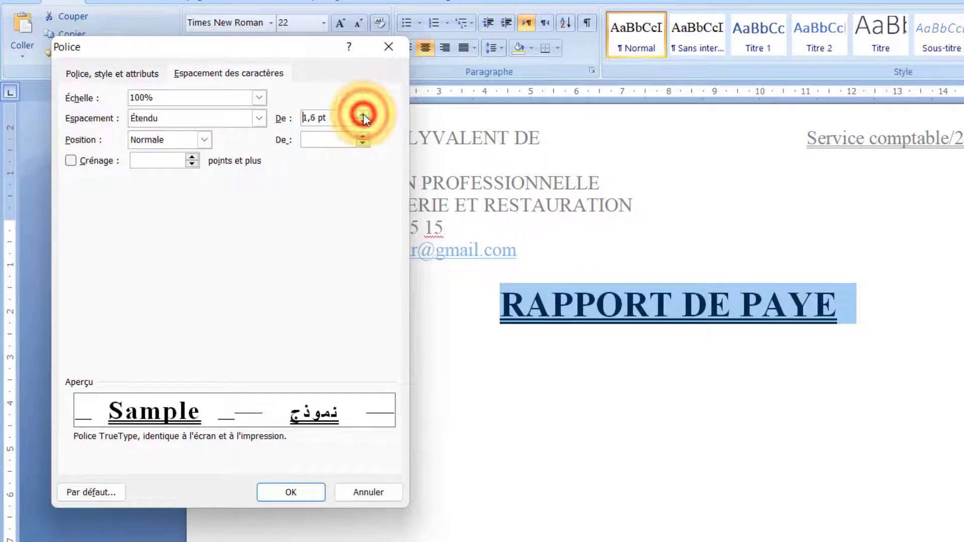
click(362, 115)
click(362, 114)
click(362, 114)
drag(362, 114, 362, 114)
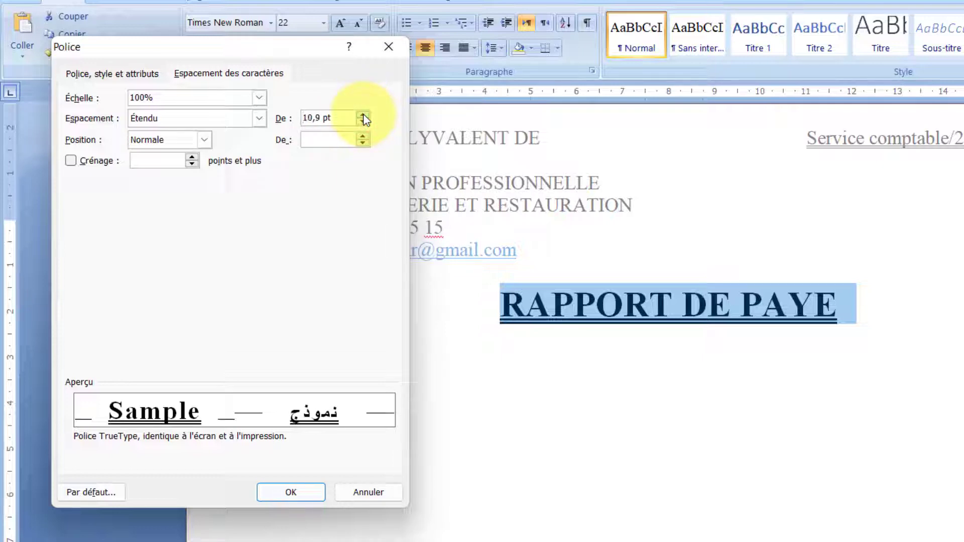
click(362, 114)
click(362, 115)
click(363, 114)
click(362, 115)
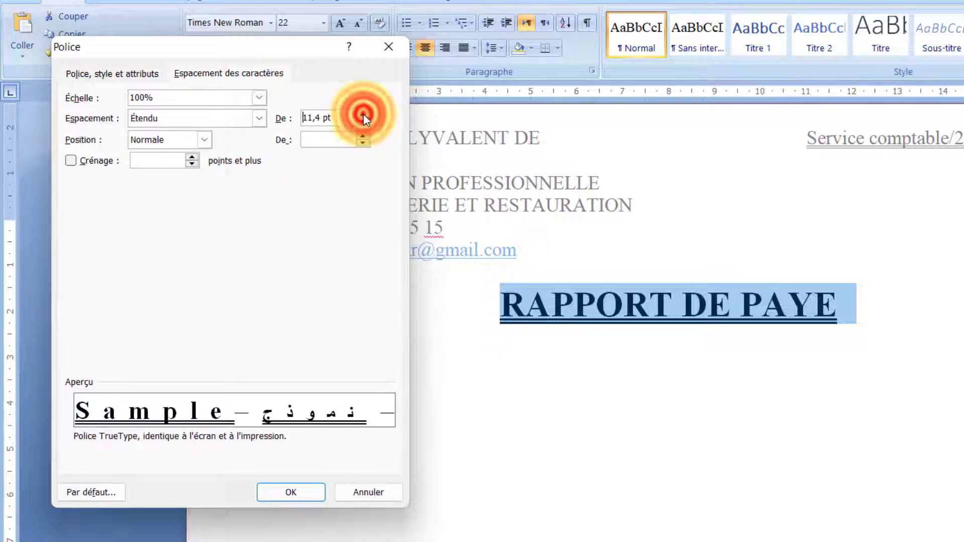
click(362, 114)
click(362, 115)
click(362, 115)
click(362, 115)
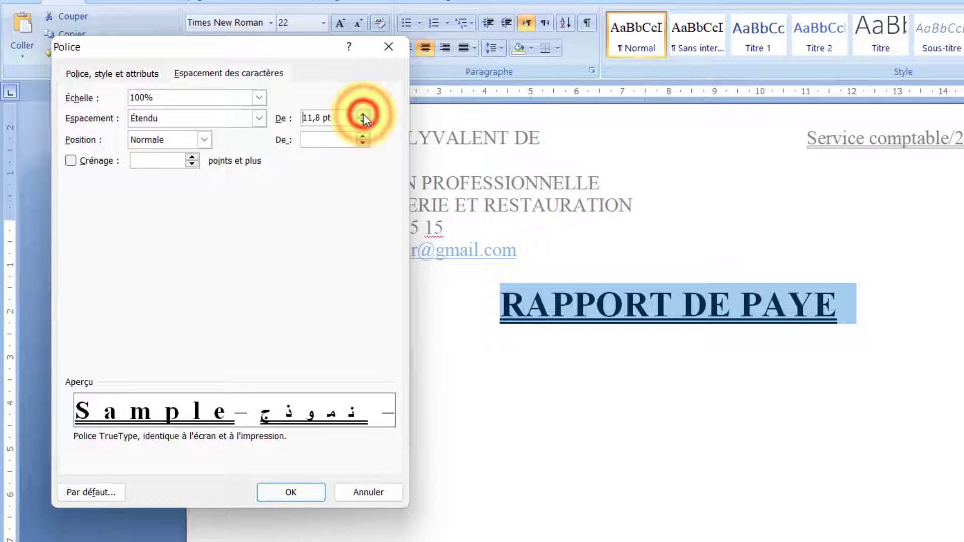
click(362, 115)
click(362, 116)
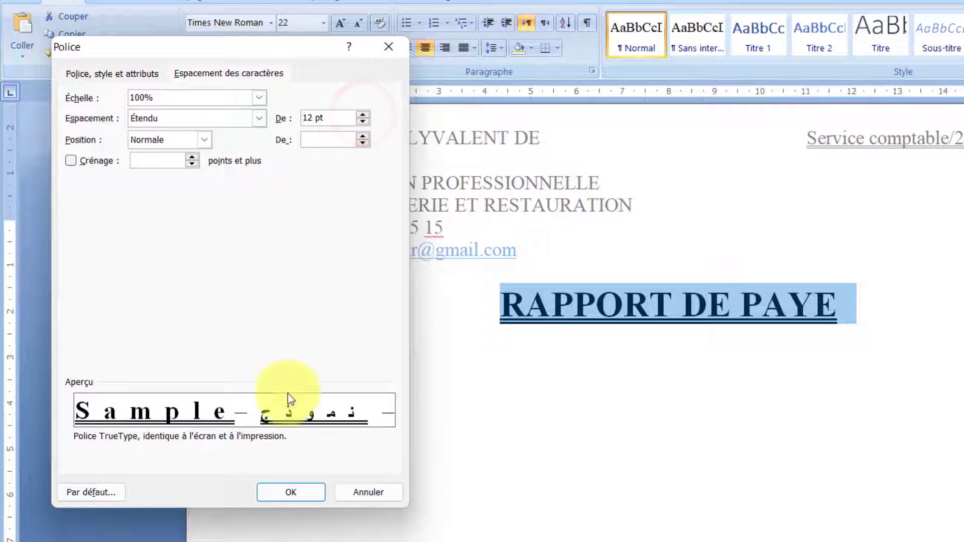
click(299, 490)
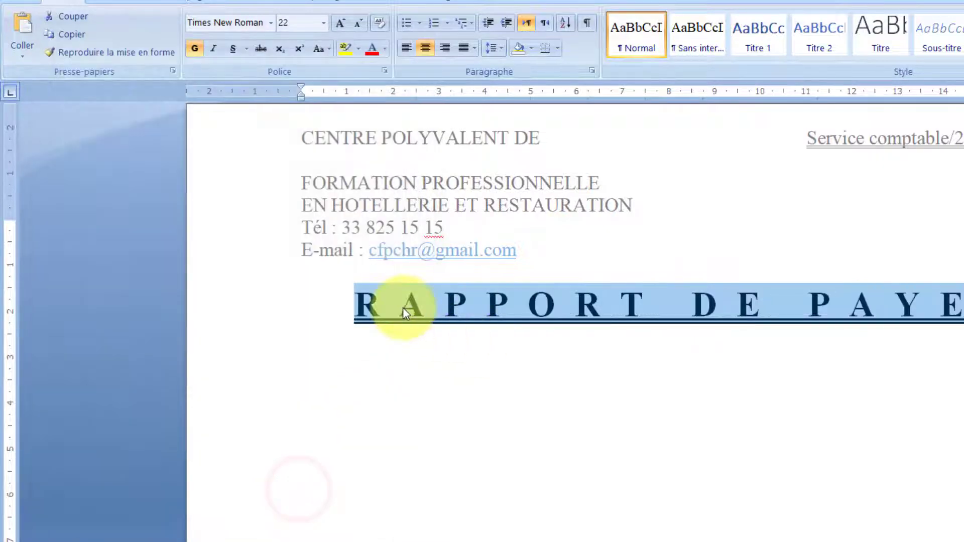
- Add an empty, left-aligned line below the title with the title formatting cleared
click(388, 353)
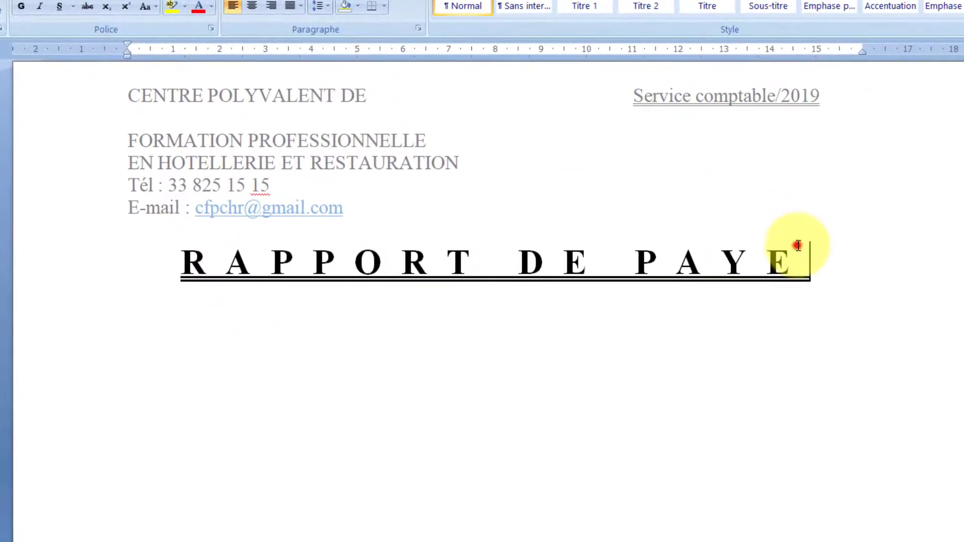
click(833, 252)
key(Return)
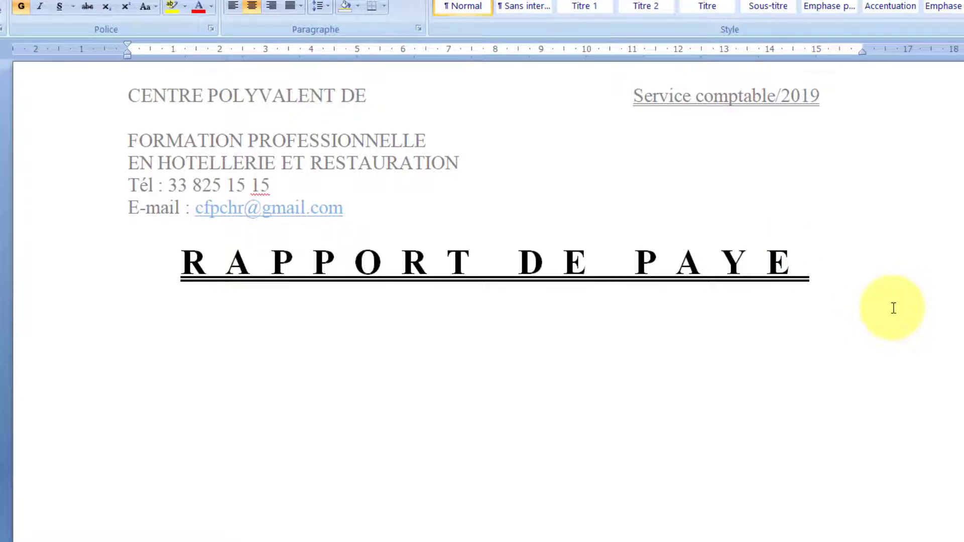
click(240, 9)
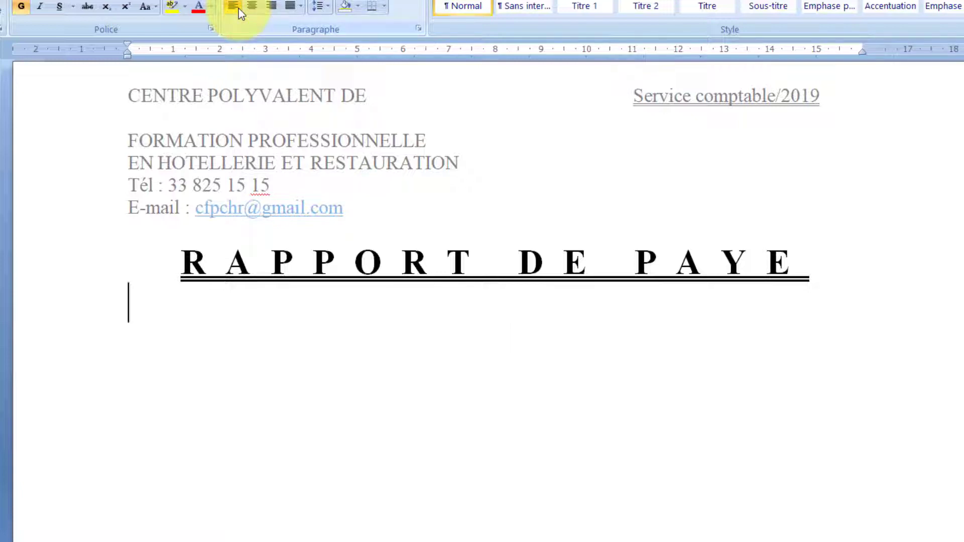
text(hghj)
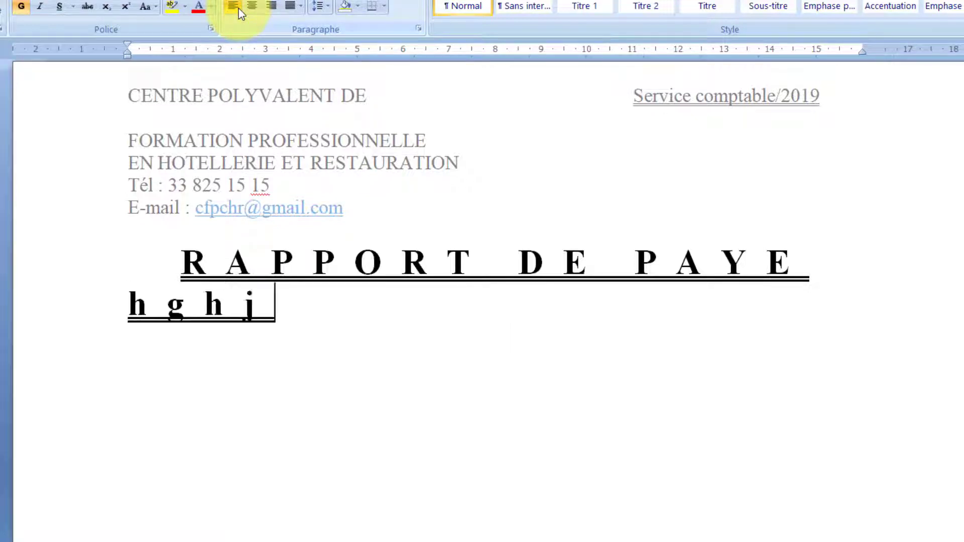
key(BackSpace)
key(BackSpace)
key(BackSpace)
key(BackSpace)
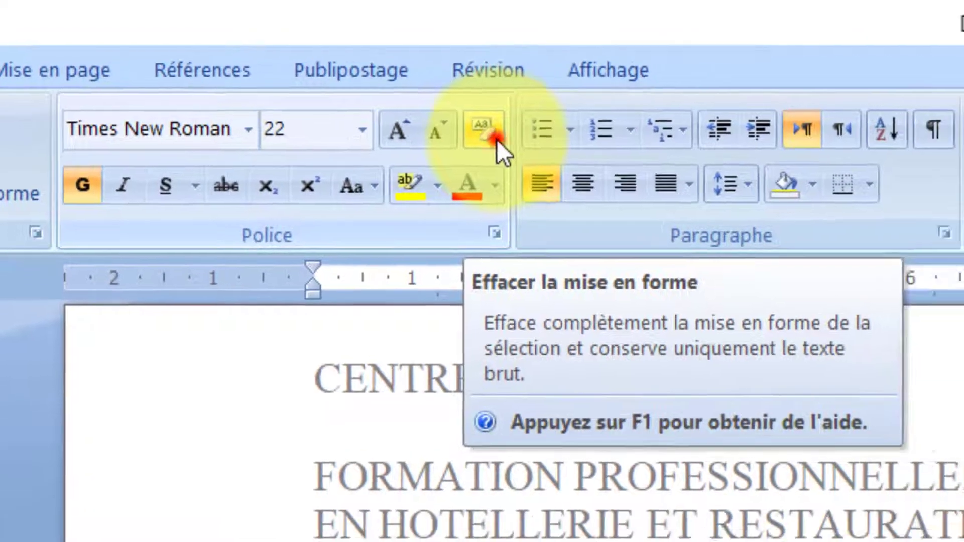
click(550, 153)
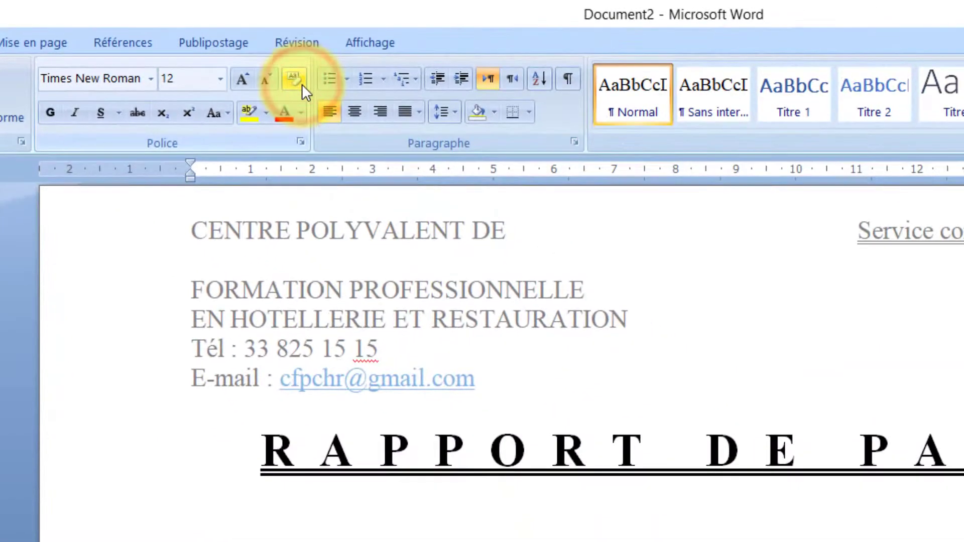
text(jjj)
key(BackSpace)
key(BackSpace)
key(BackSpace)
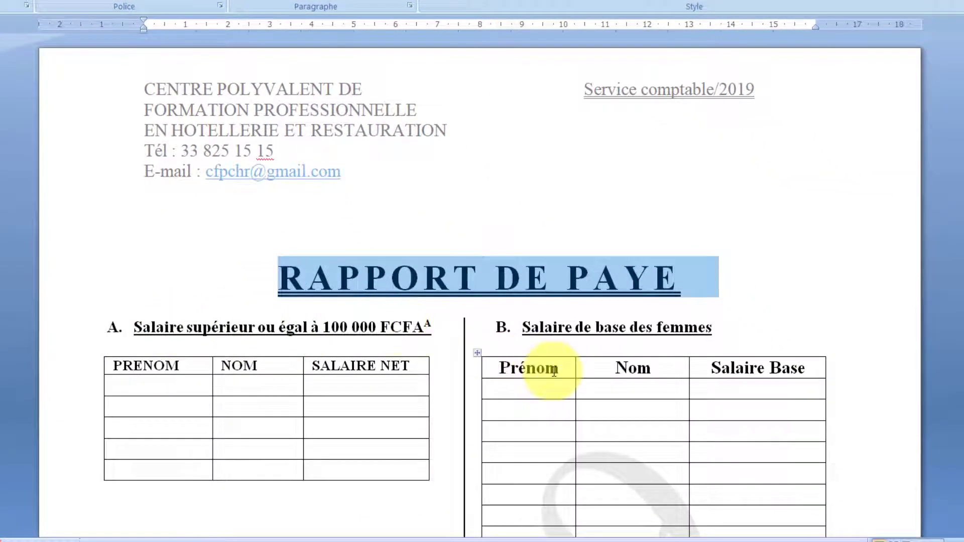
- Return to Document2 and put the cursor on the empty line below the title
scroll(554, 370, down, 4)
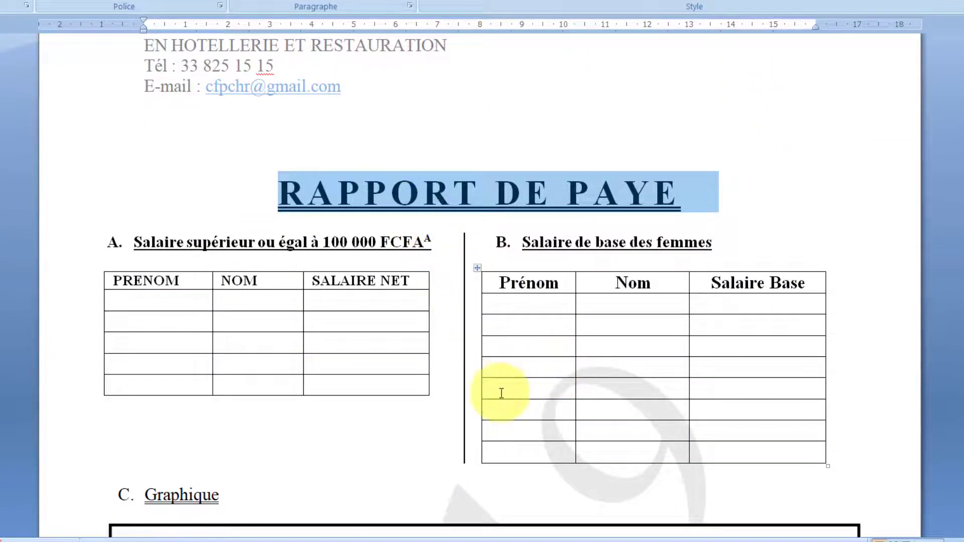
mouse_move(668, 541)
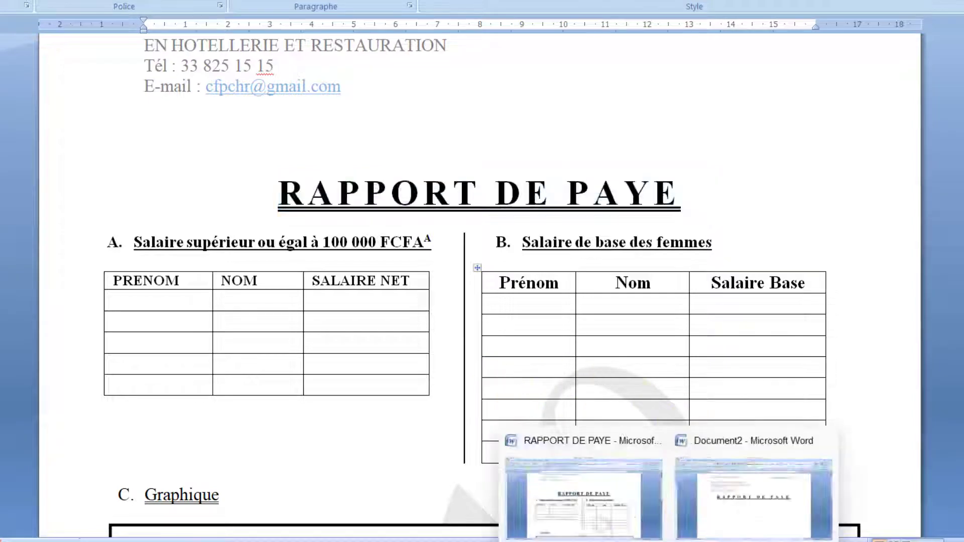
click(736, 503)
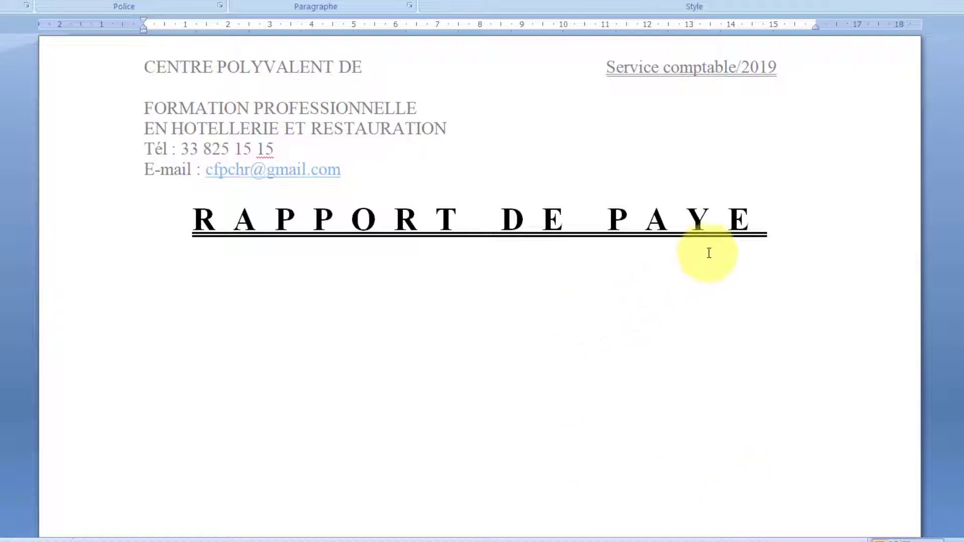
click(753, 237)
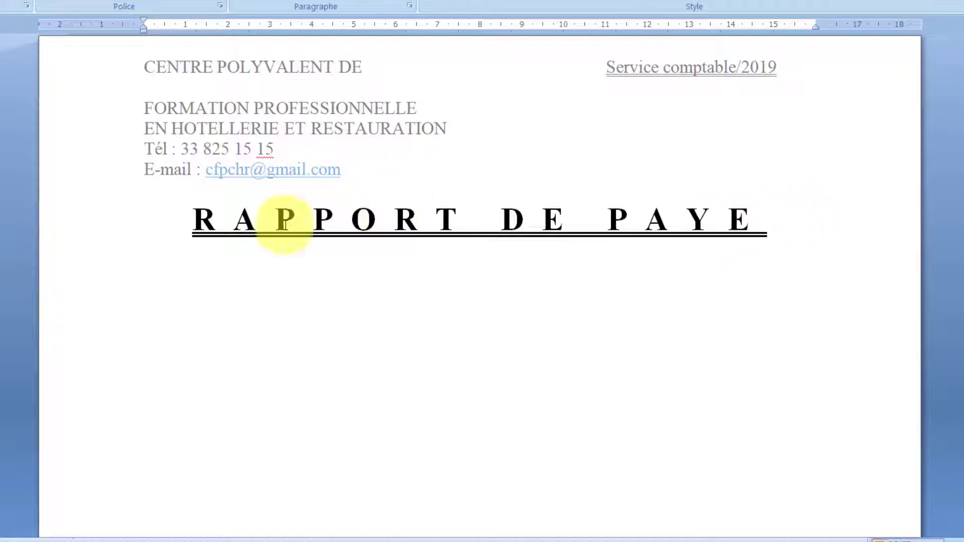
click(178, 270)
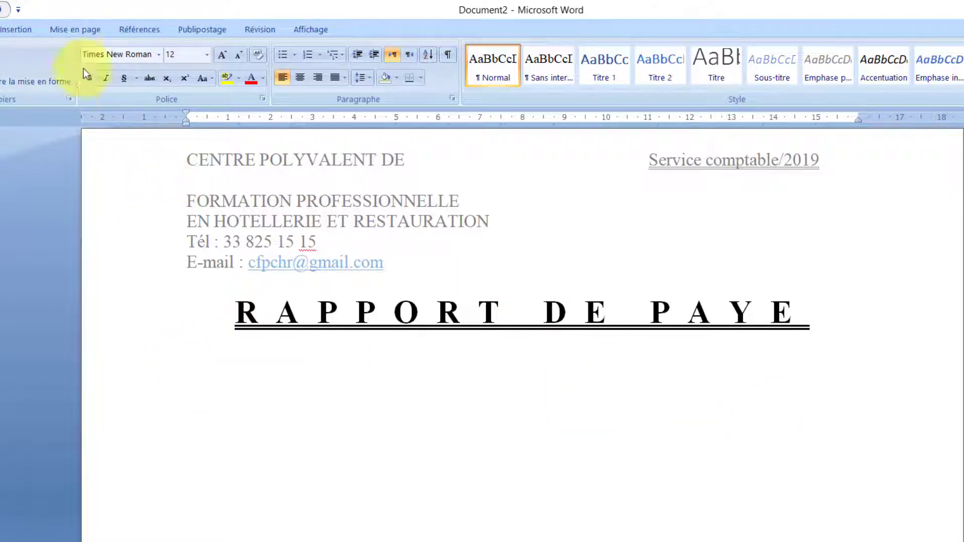
- In the Columns dialog, set the number of columns to 2
click(62, 26)
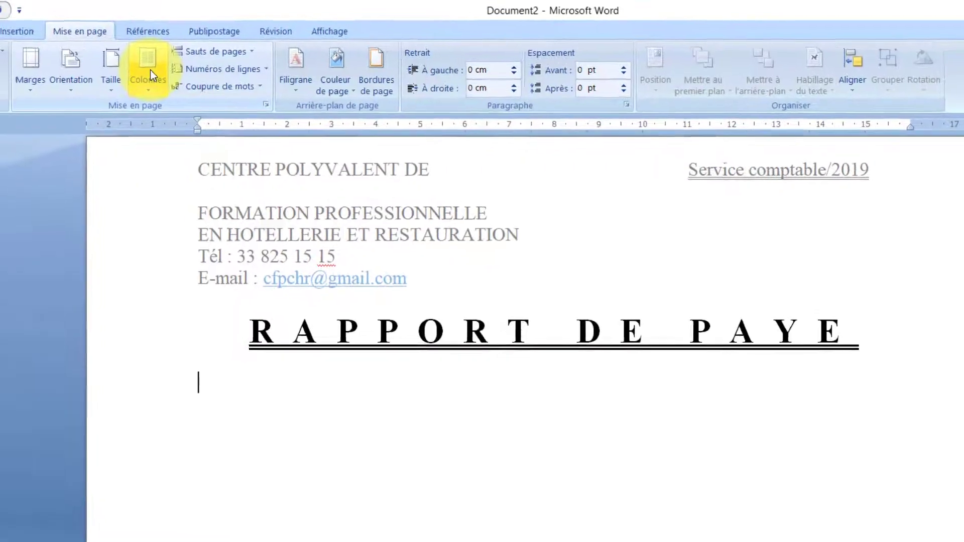
click(150, 71)
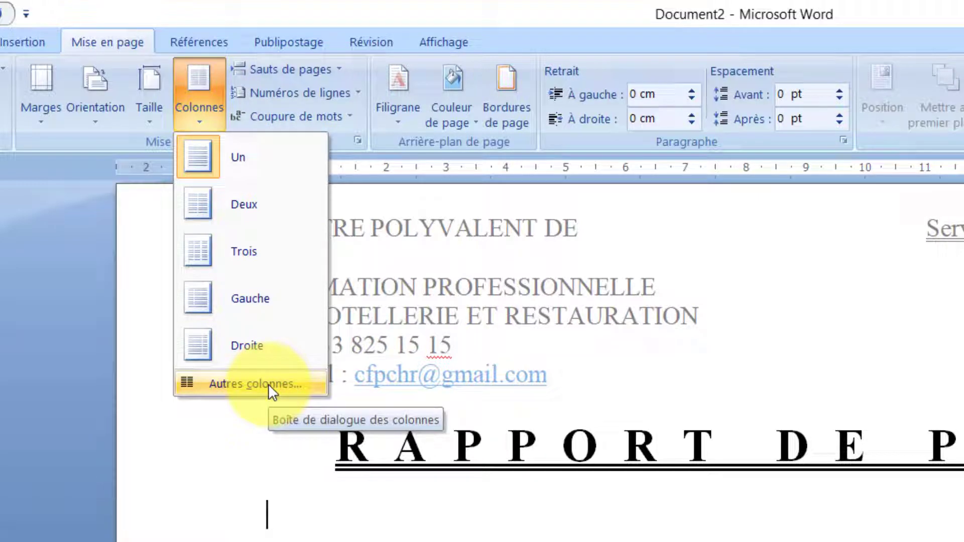
click(269, 383)
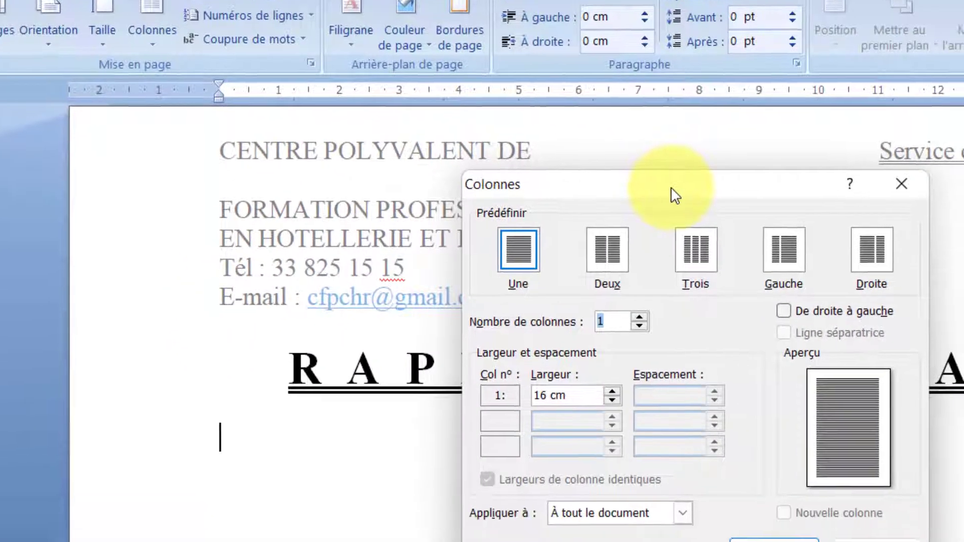
drag(718, 264, 681, 307)
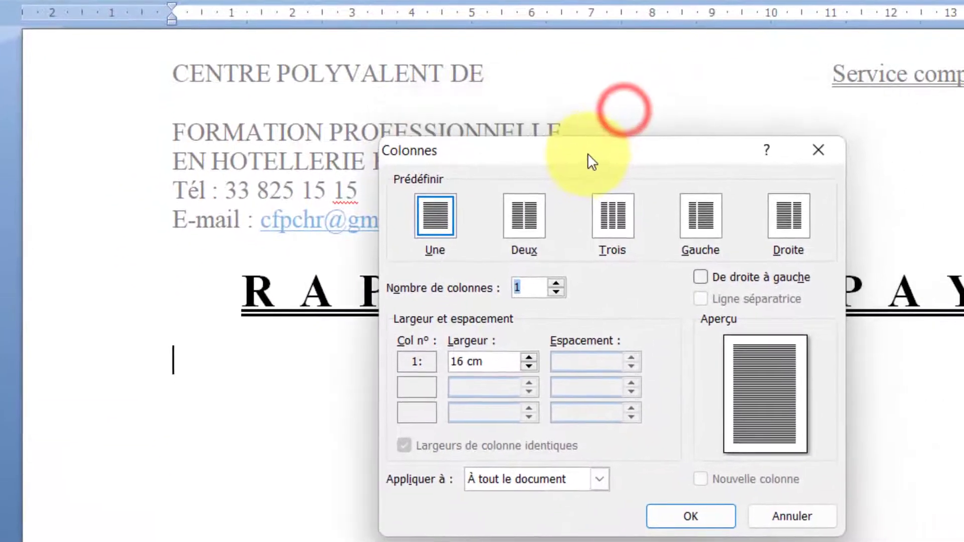
drag(588, 153, 586, 174)
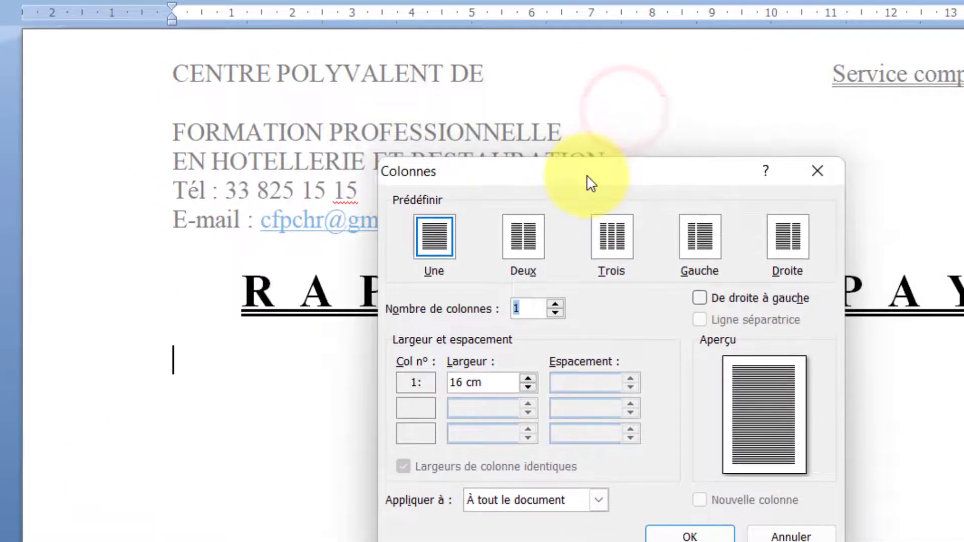
click(555, 302)
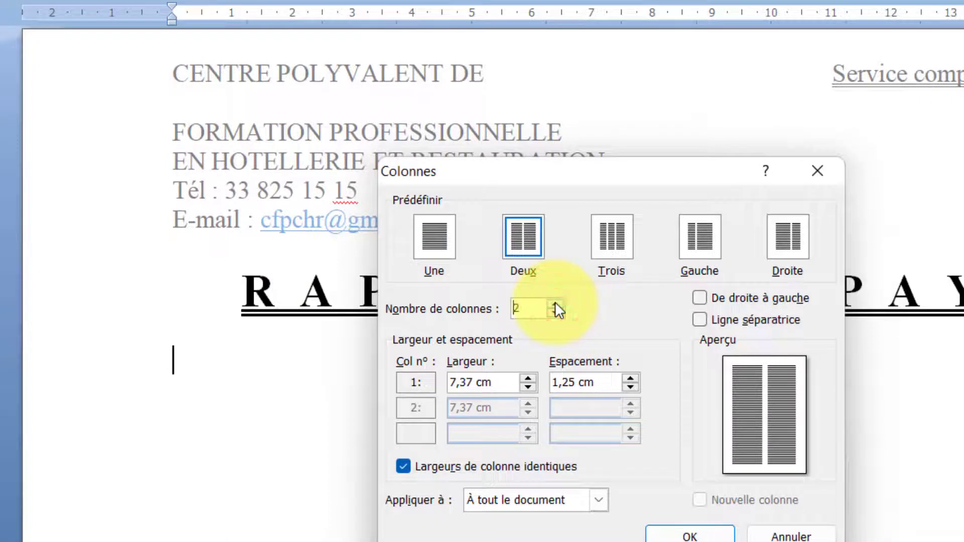
click(556, 303)
click(555, 303)
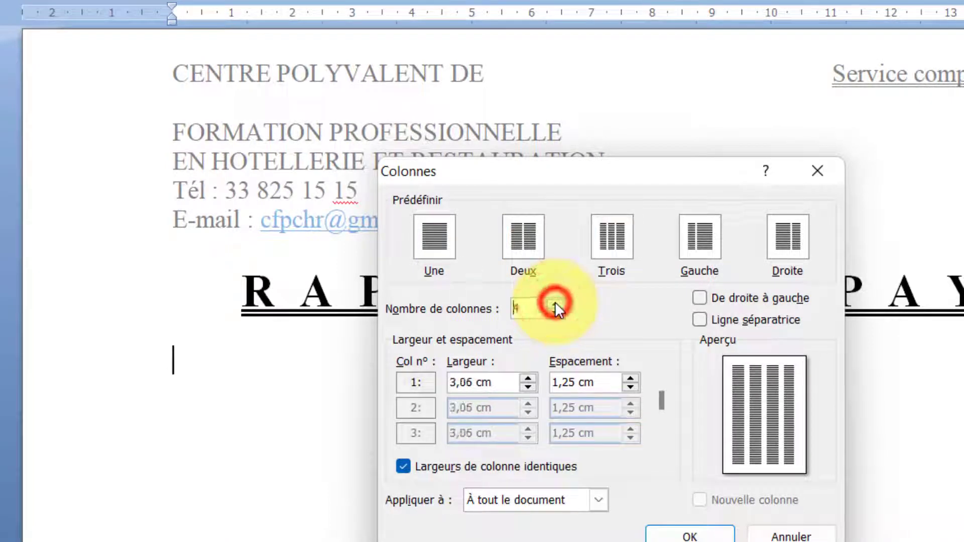
click(555, 302)
click(555, 303)
click(555, 302)
click(555, 302)
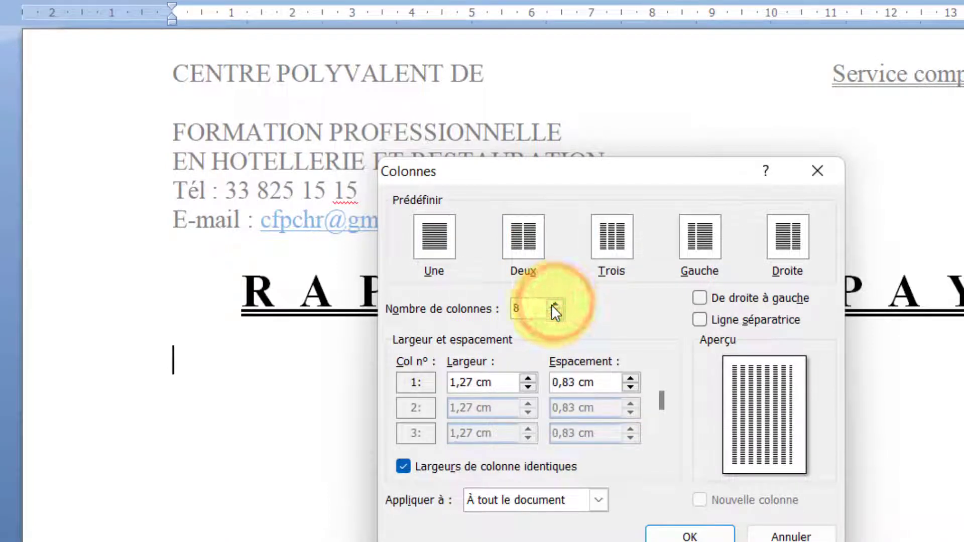
click(554, 314)
click(553, 313)
click(553, 313)
click(554, 313)
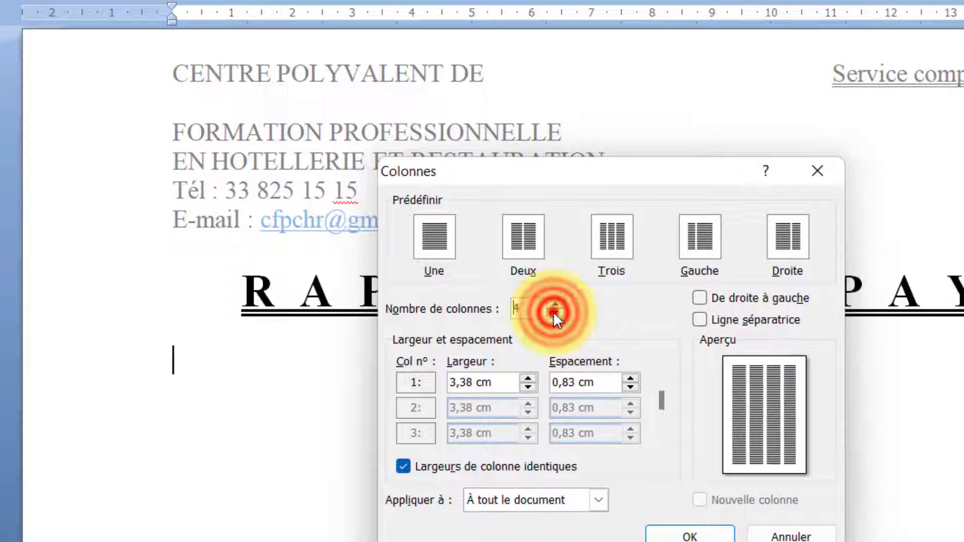
click(554, 313)
click(553, 313)
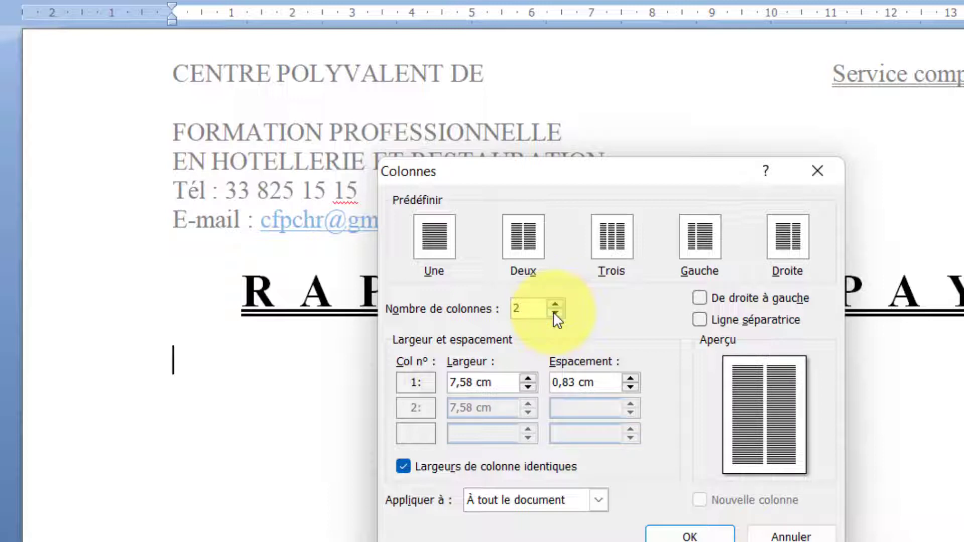
- Add a separator line and apply the columns from this point onward
click(701, 318)
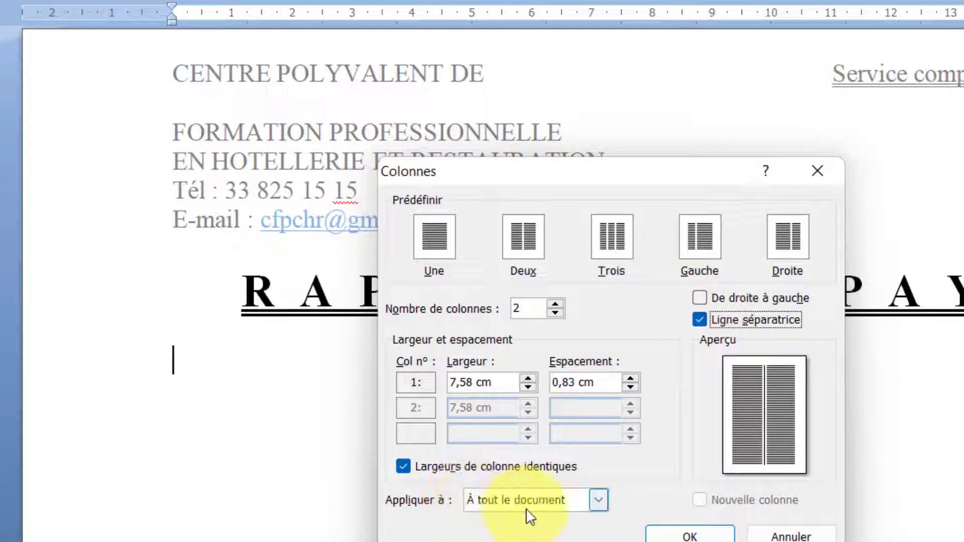
click(543, 505)
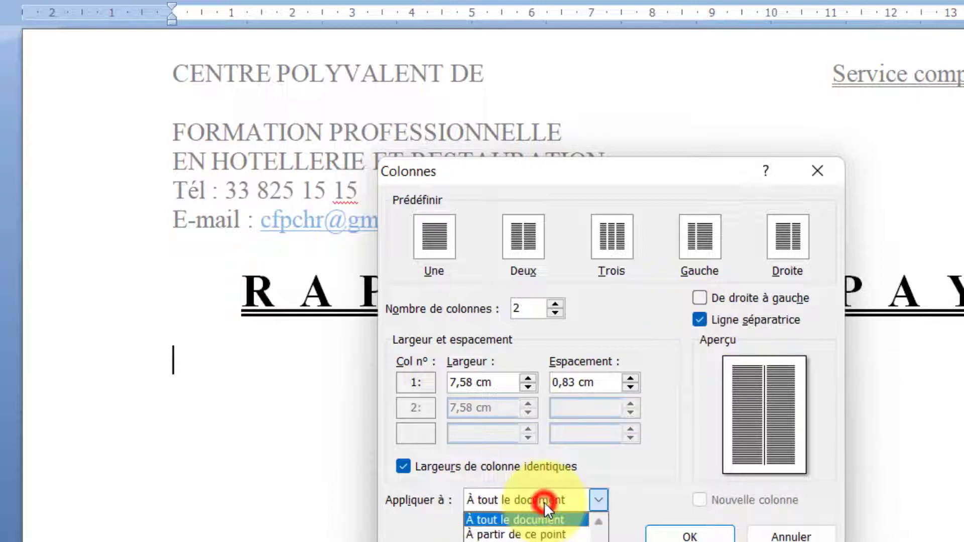
click(528, 536)
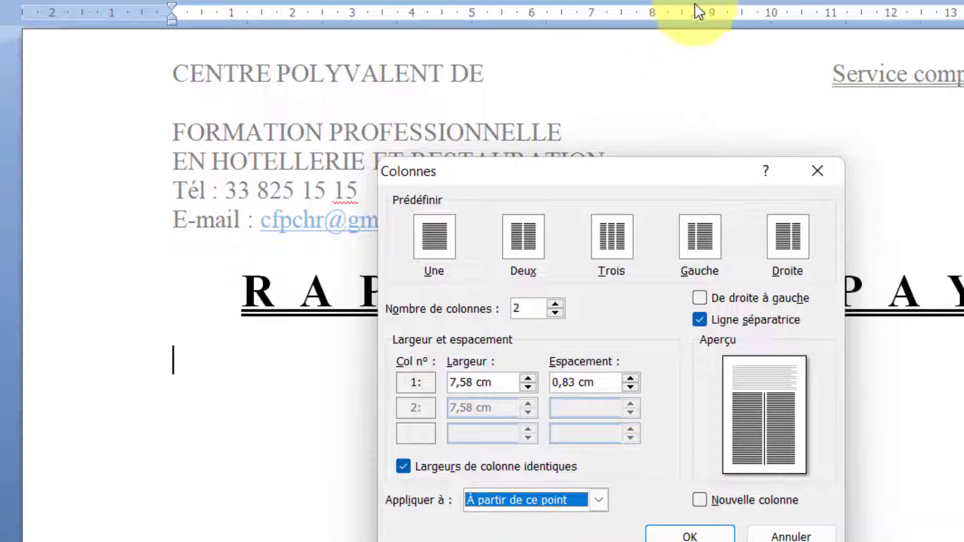
click(703, 535)
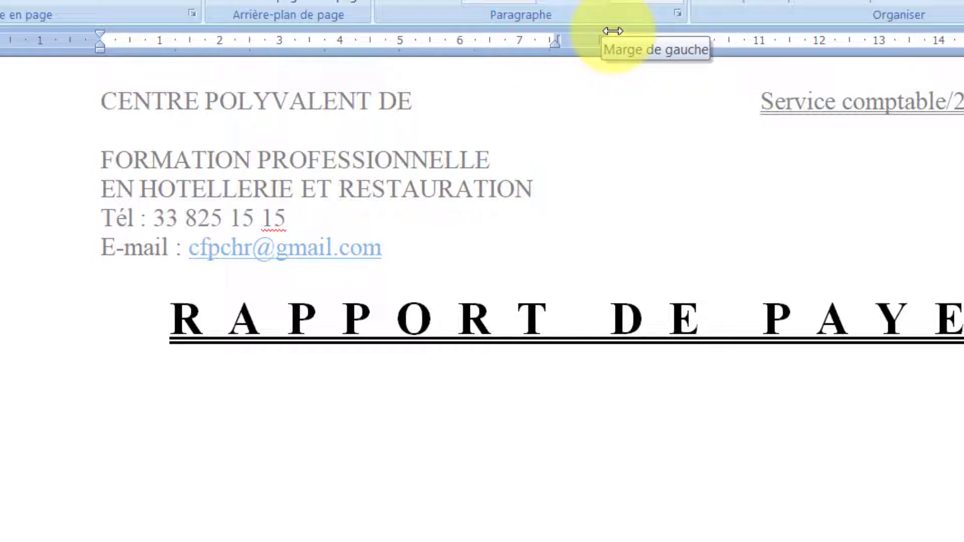
- Type 'Salaire Supérieur à 100 000' below the title, fixing the missing zero
text(salaire )
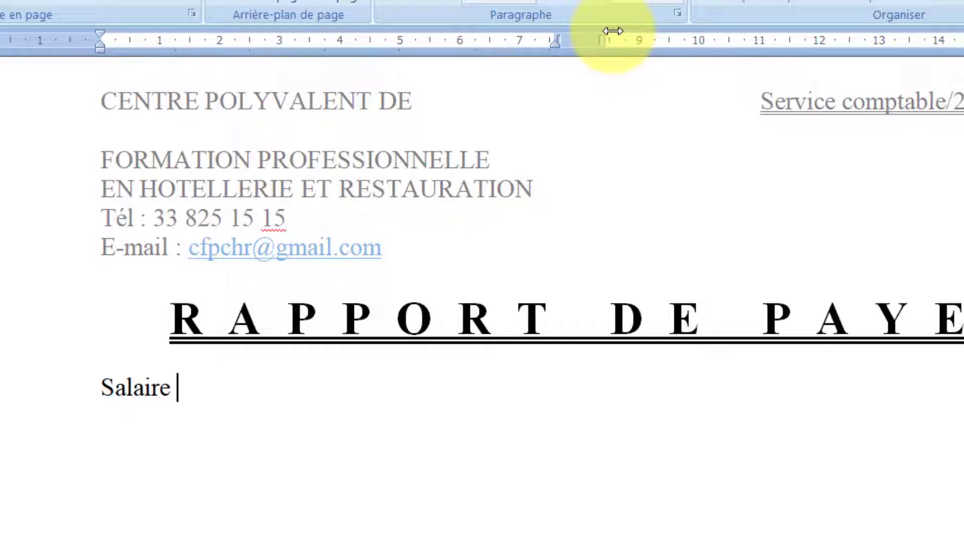
text(Supé)
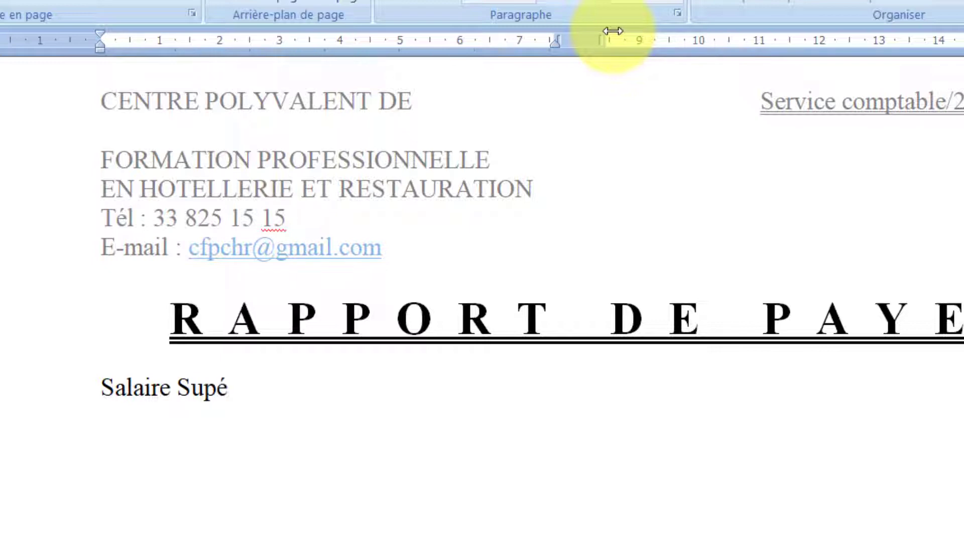
text(rieur à 1000)
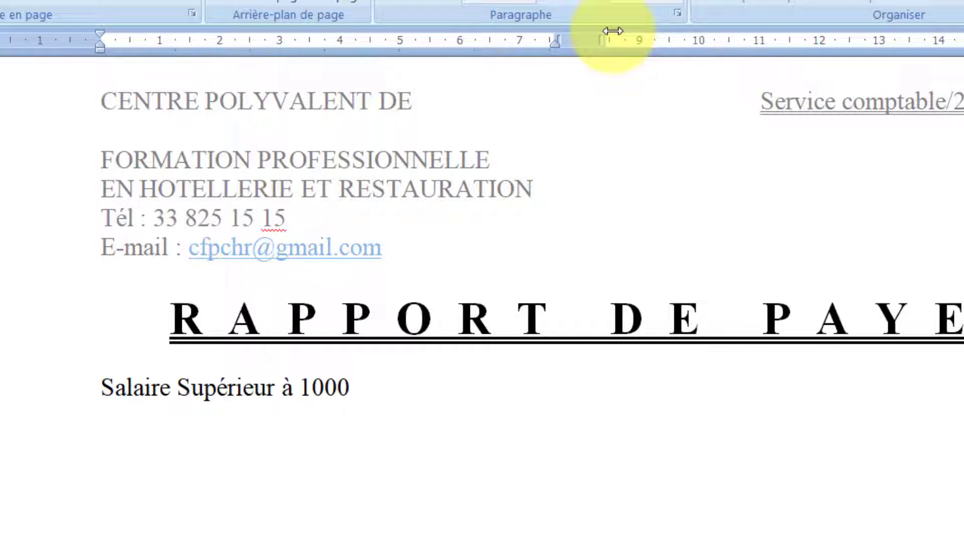
key(BackSpace)
text(000)
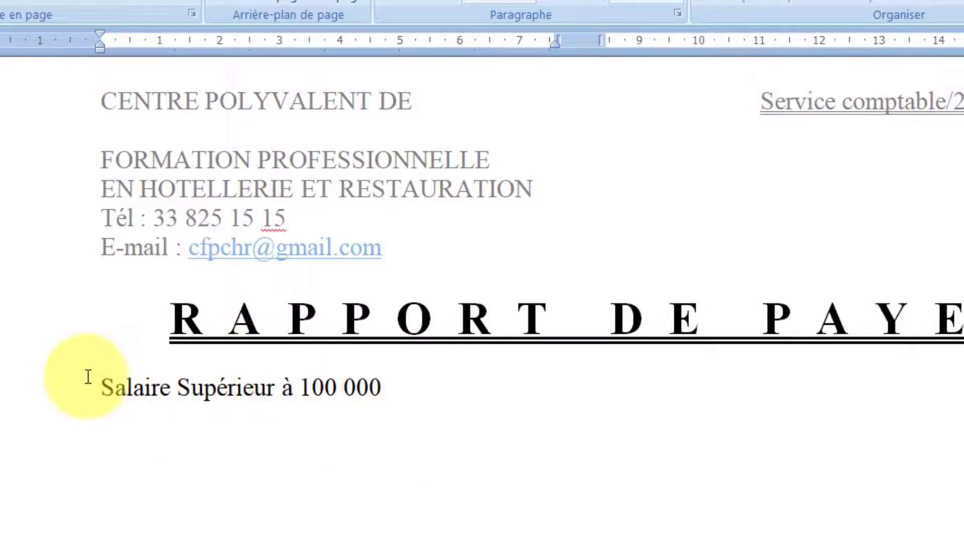
click(124, 431)
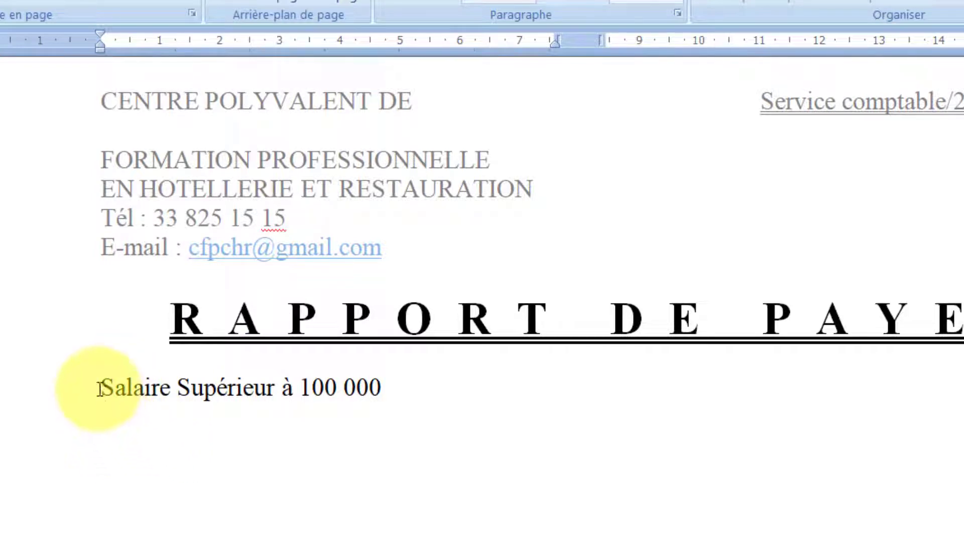
drag(99, 389, 381, 392)
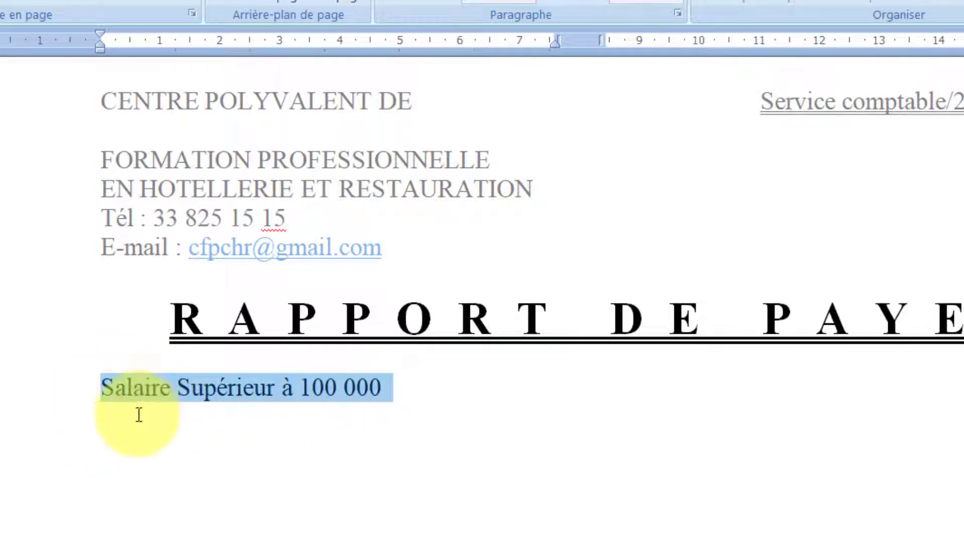
click(108, 407)
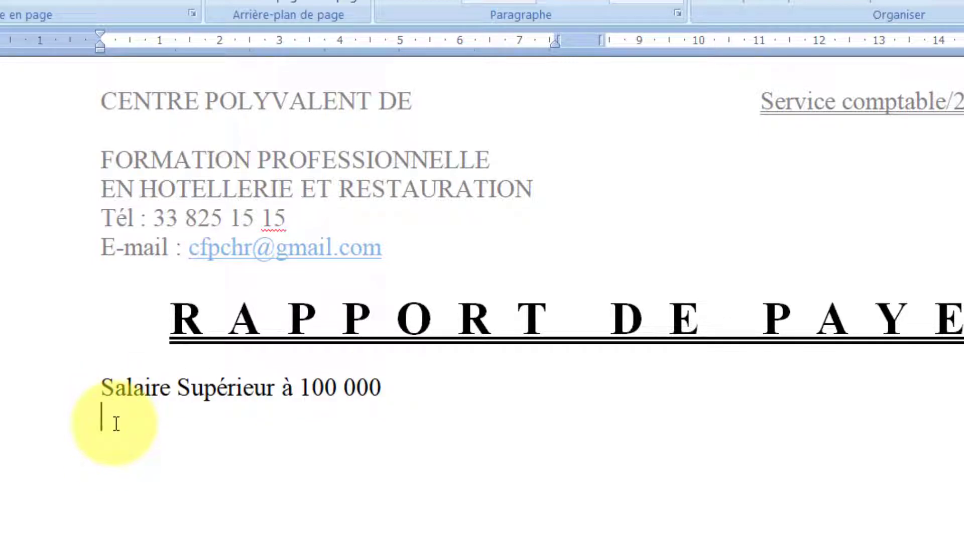
click(0, 0)
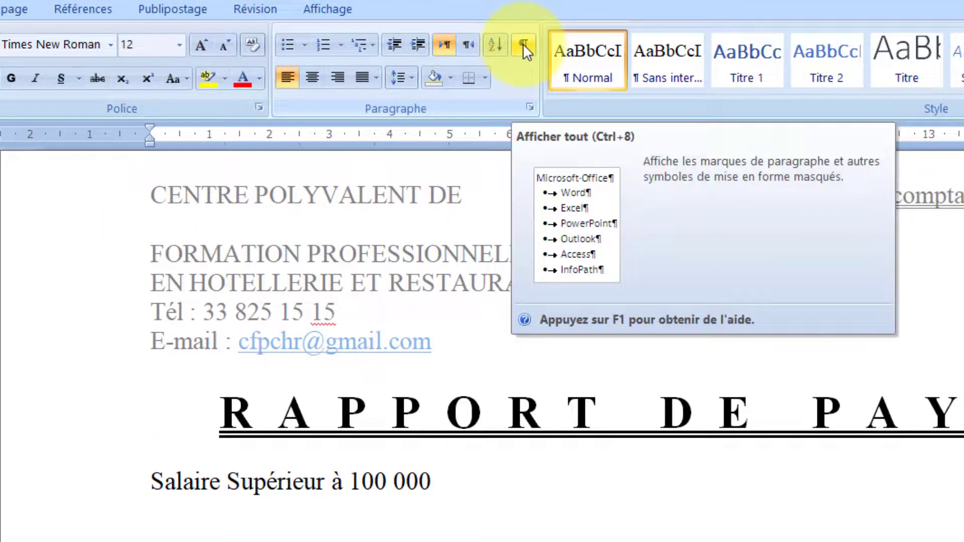
- Show paragraph marks and formatting symbols, then select the 'Salaire Supérieur à 100 000' line
click(523, 43)
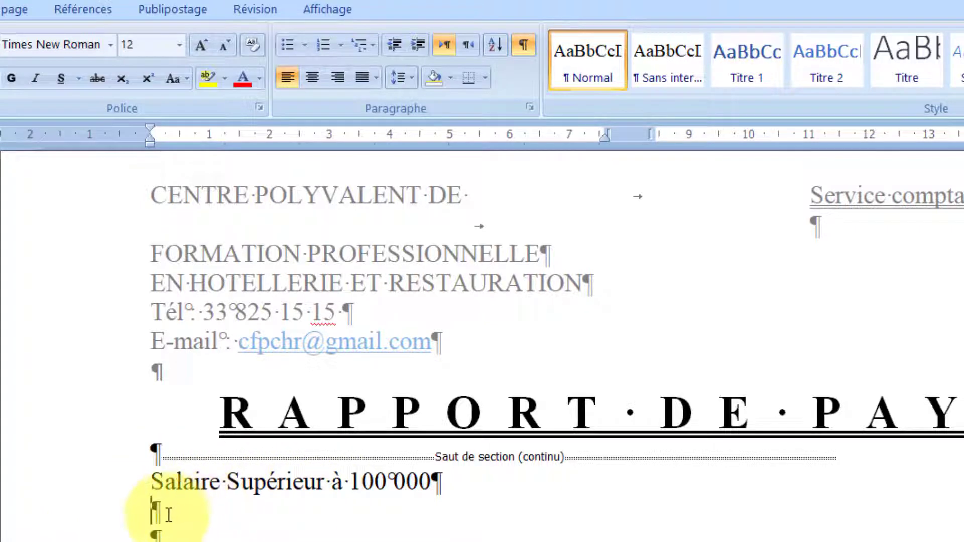
double_click(166, 516)
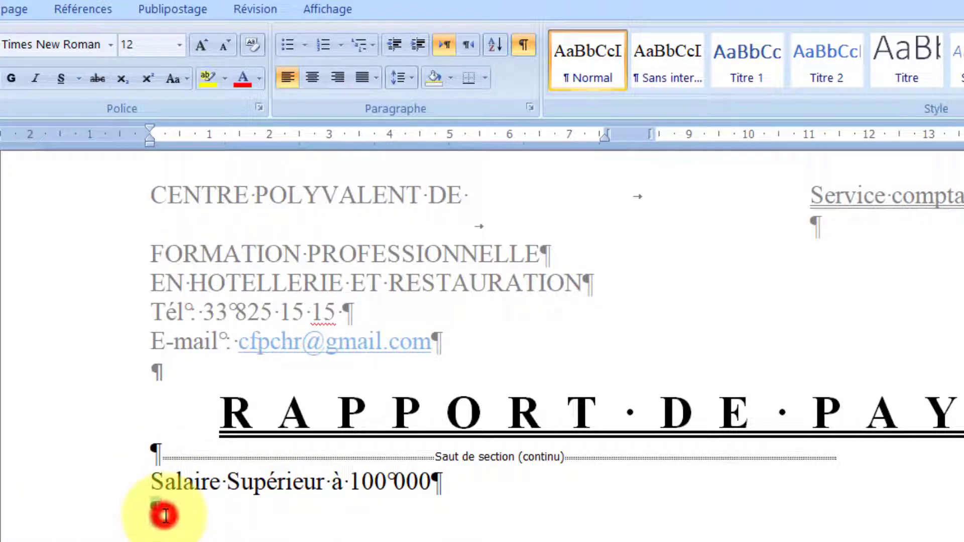
drag(149, 483, 457, 473)
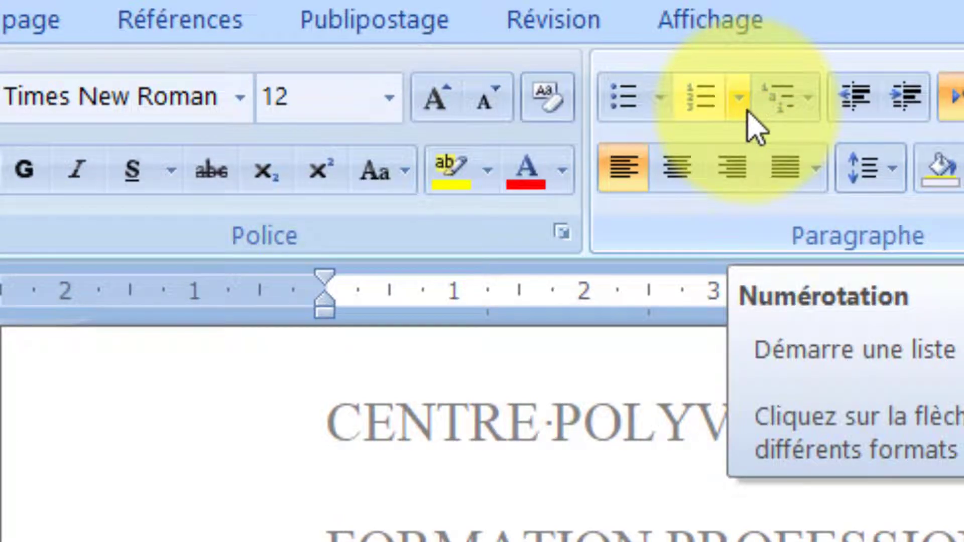
- Letter the salary line as item A. and make it underlined and bold
click(747, 112)
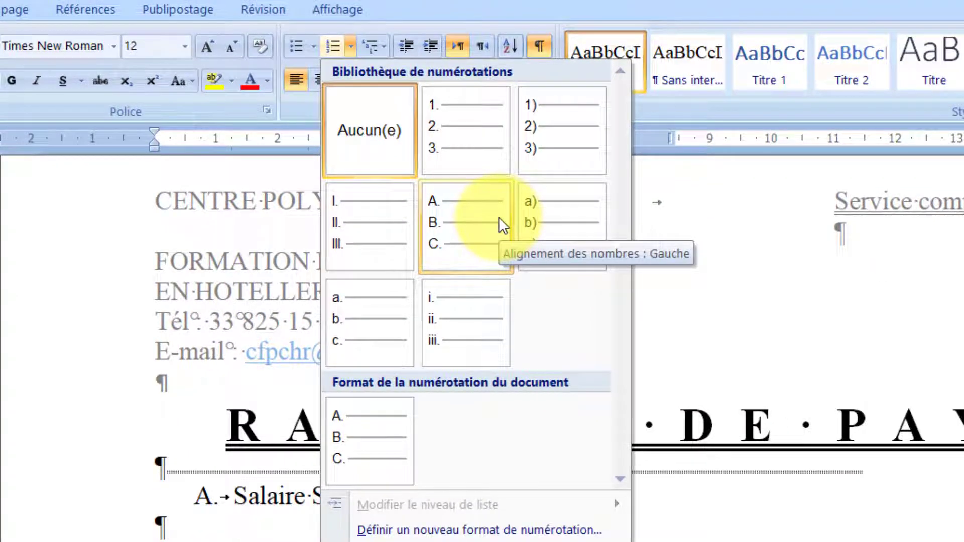
click(500, 219)
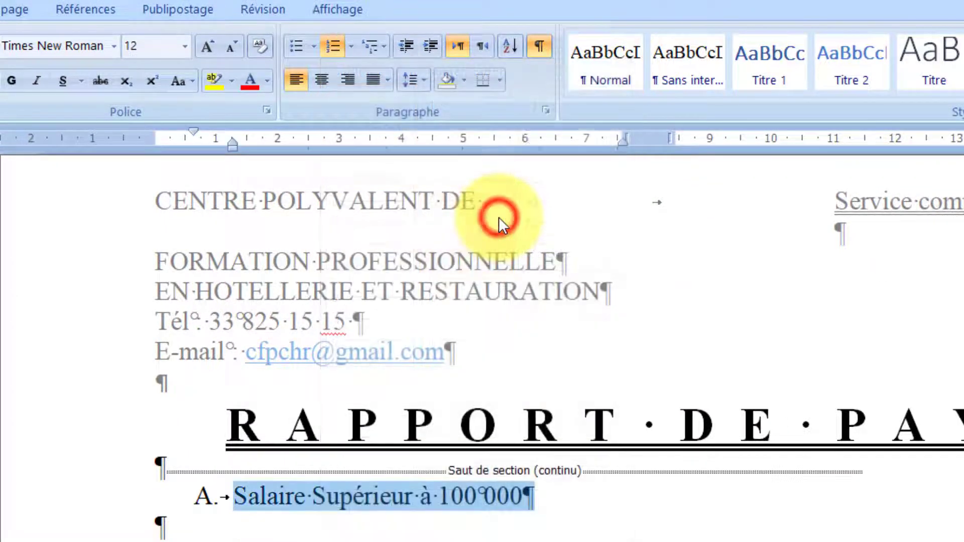
click(63, 80)
click(11, 81)
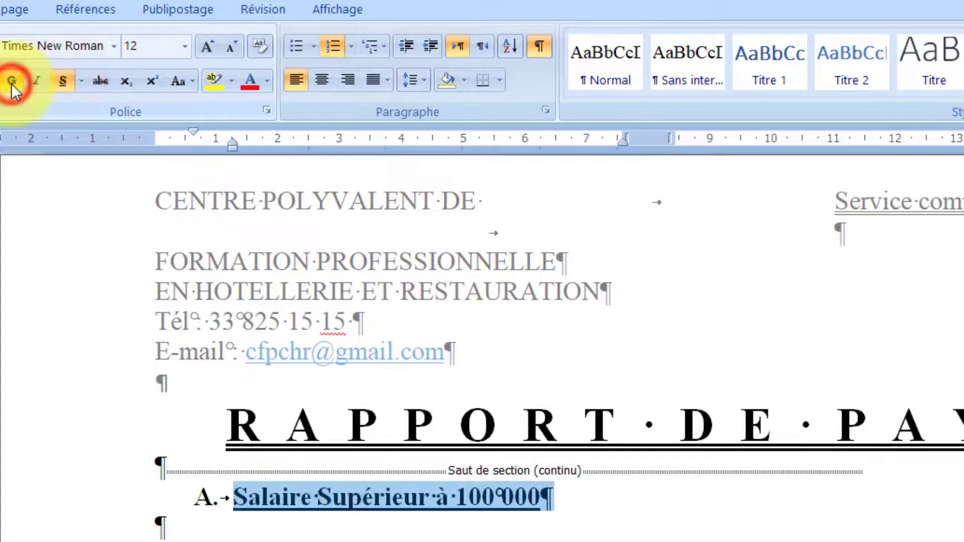
- Append ' CFA' to the heading so it reads 'Salaire Supérieur à 100 000 CFA'
click(165, 532)
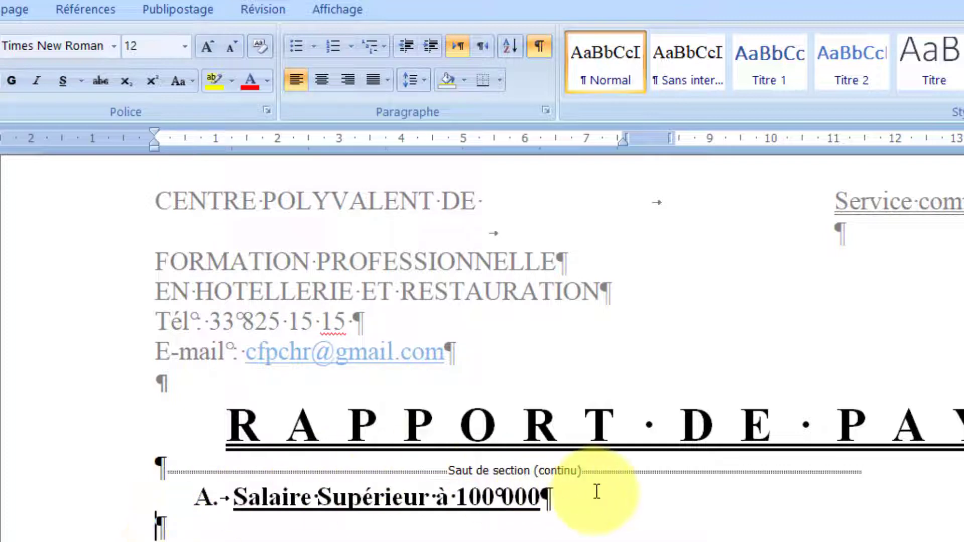
click(159, 525)
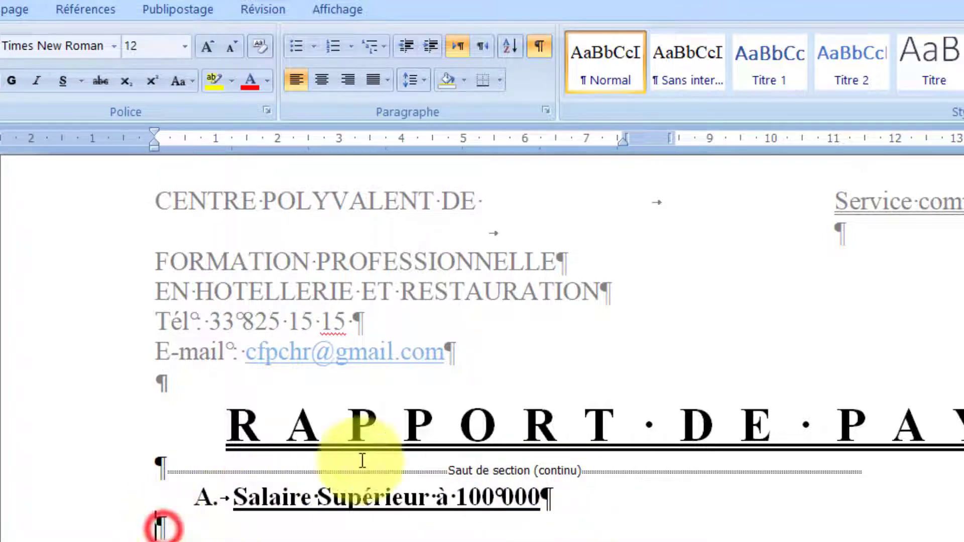
click(549, 499)
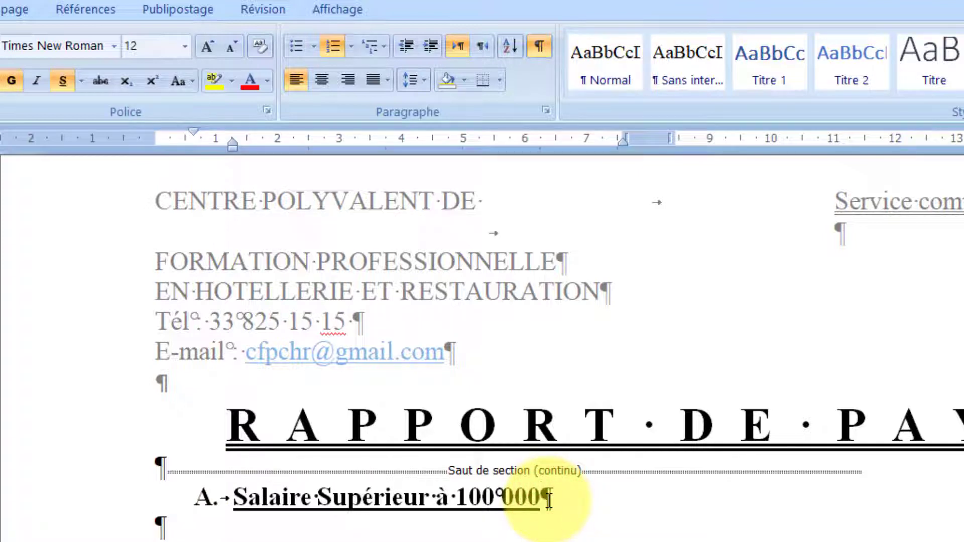
key(Return)
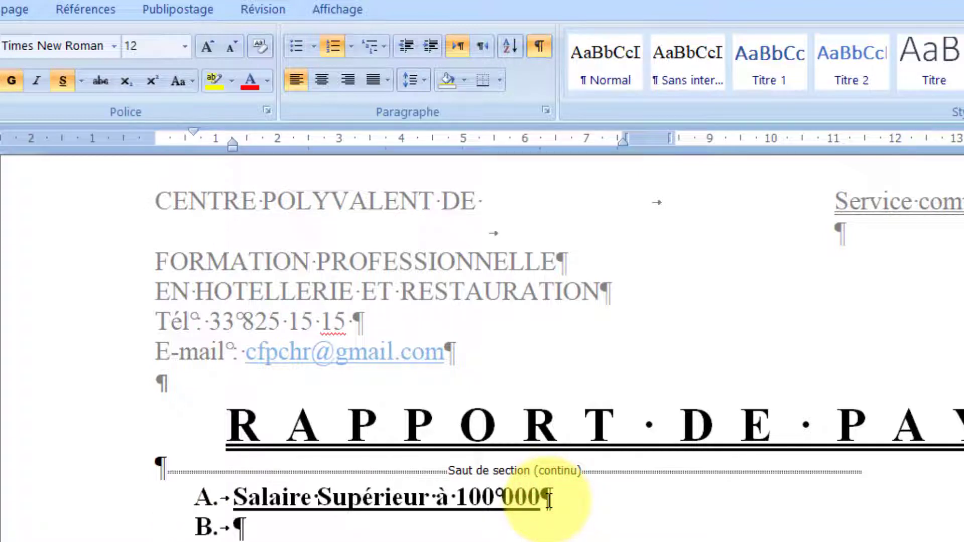
key(BackSpace)
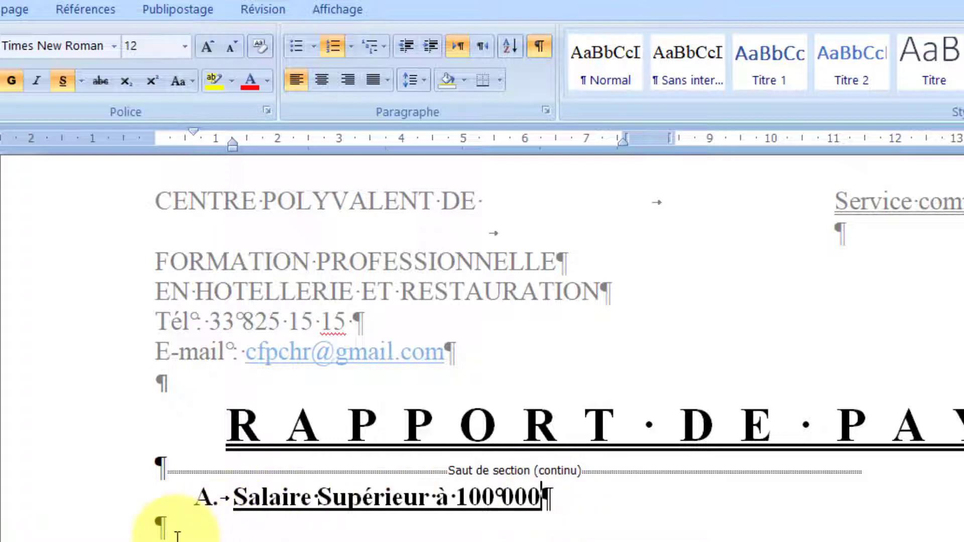
click(161, 525)
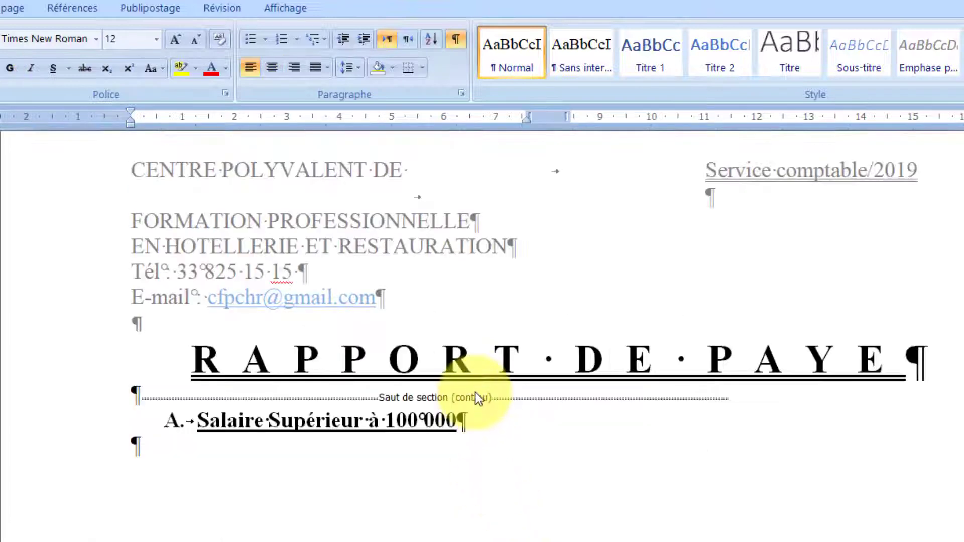
click(458, 427)
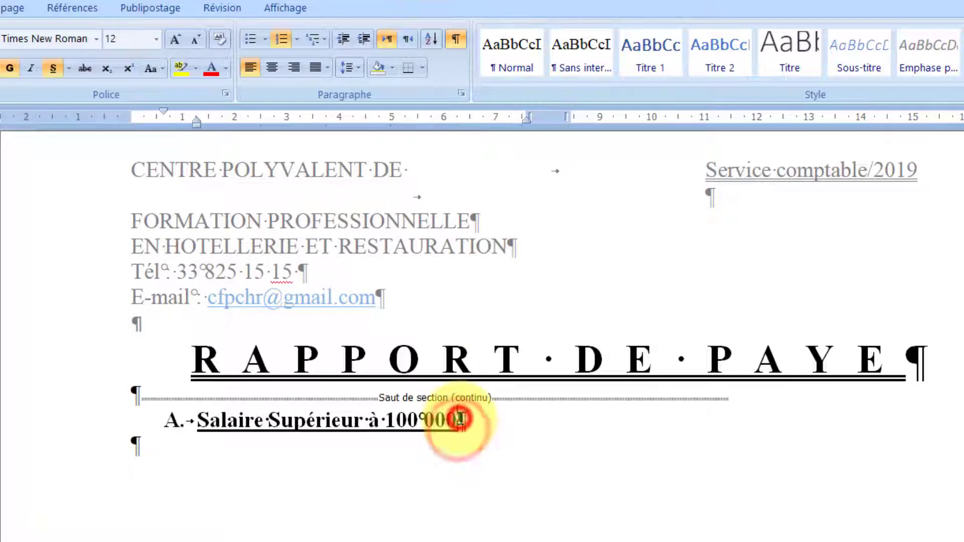
text(CFA)
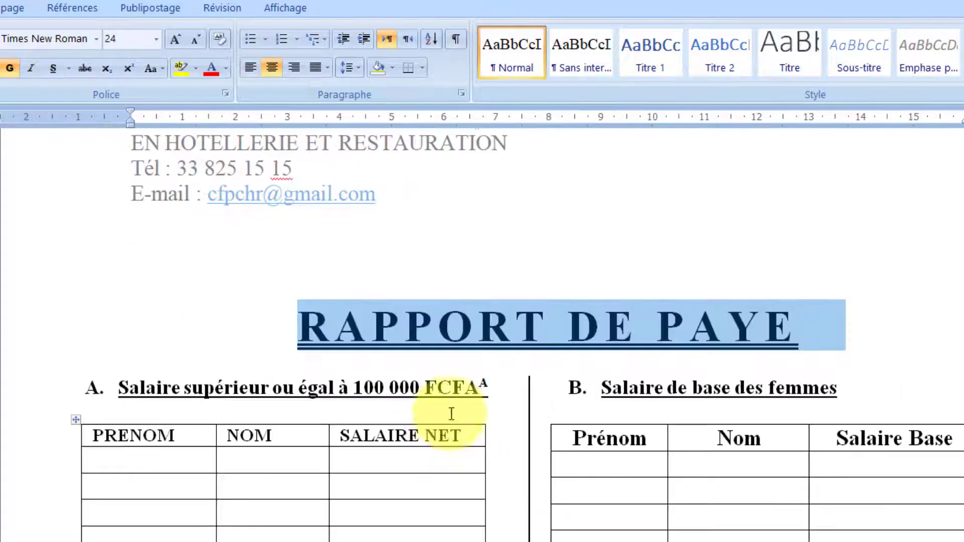
click(485, 382)
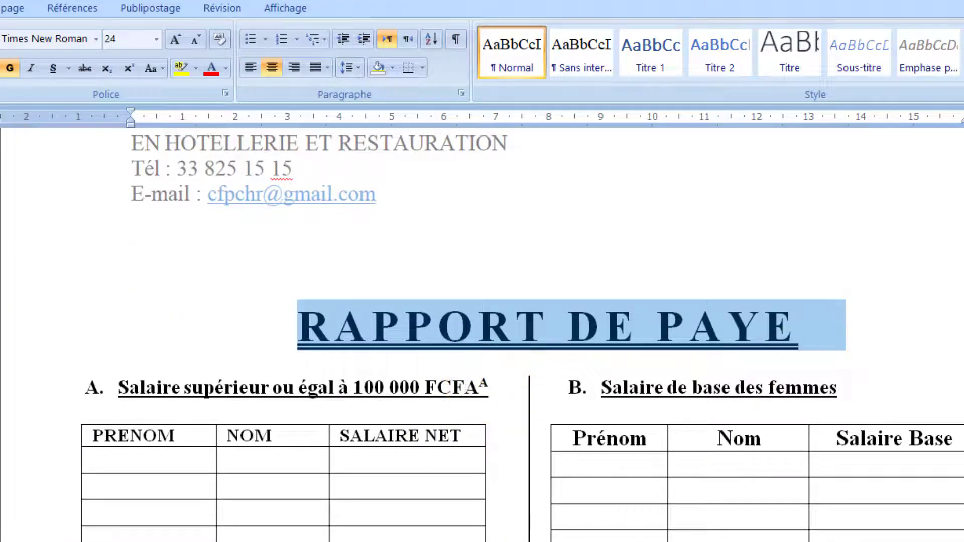
scroll(483, 334, down, 15)
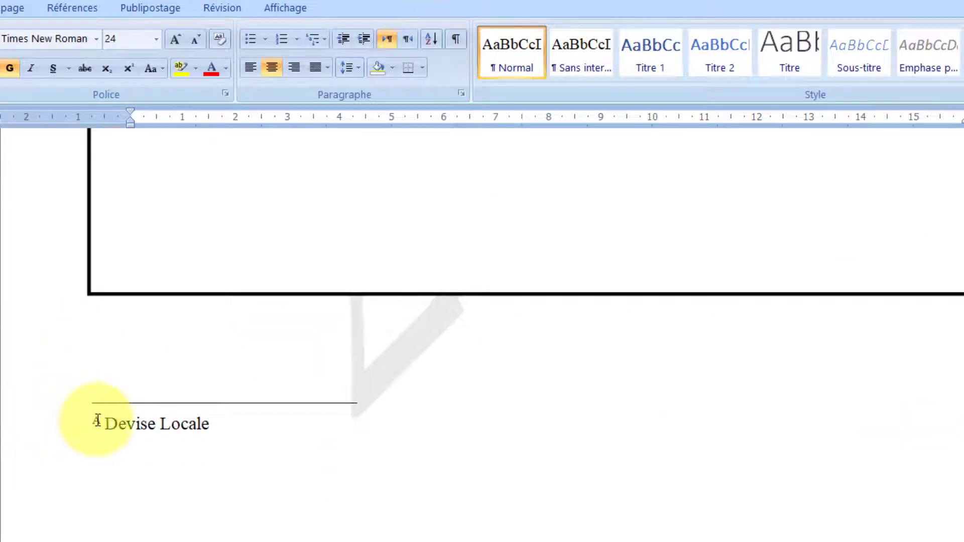
scroll(482, 334, up, 15)
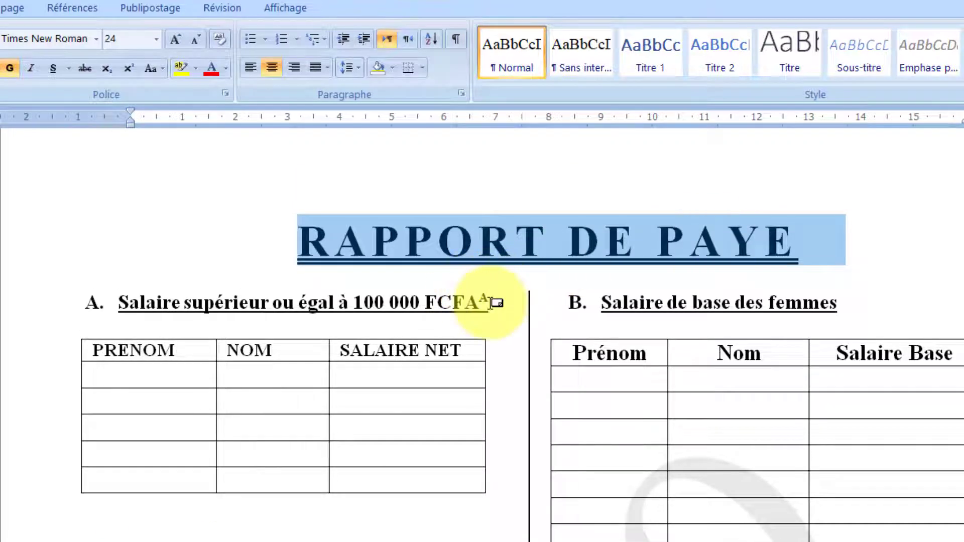
mouse_move(492, 303)
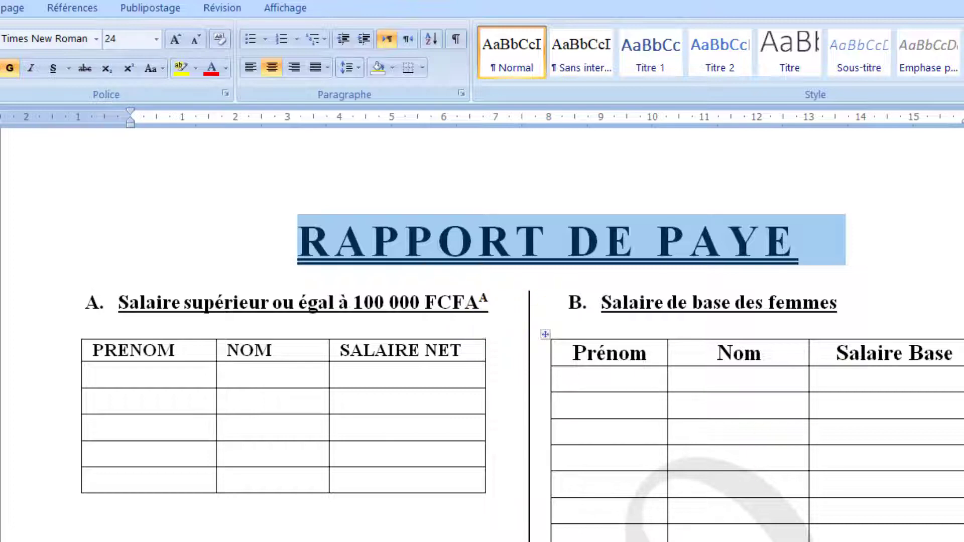
click(535, 540)
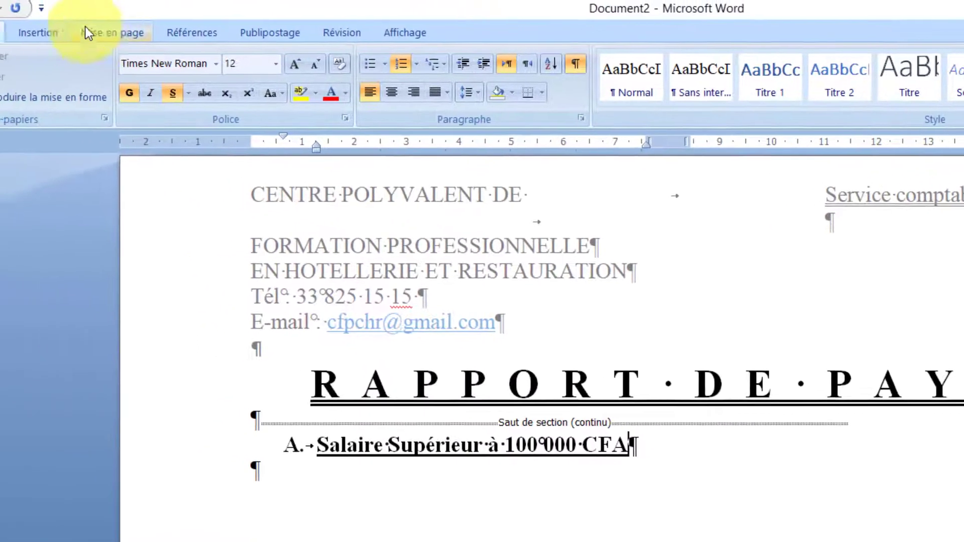
- Bring up the Références footnote and citation tools
click(207, 37)
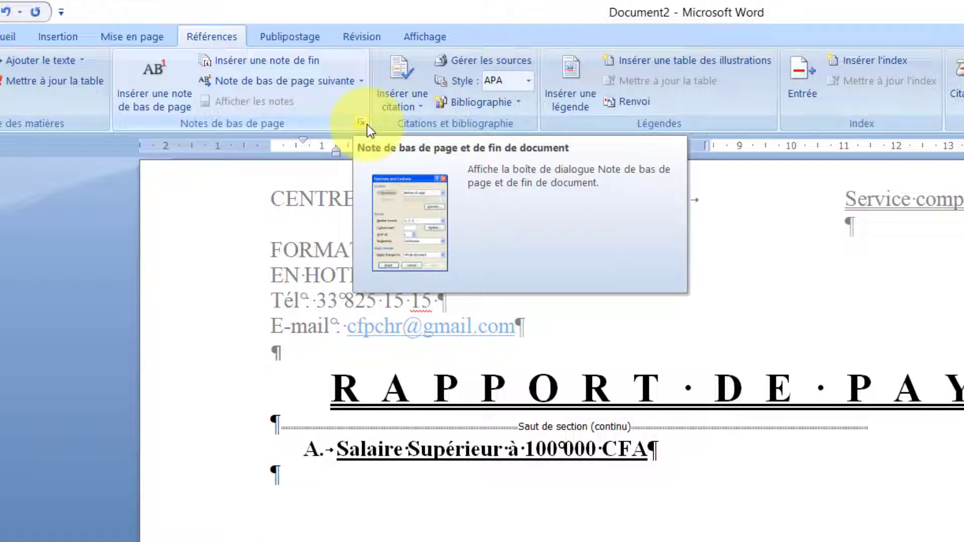
- In the note settings, choose endnotes placed at the end of the document
click(366, 125)
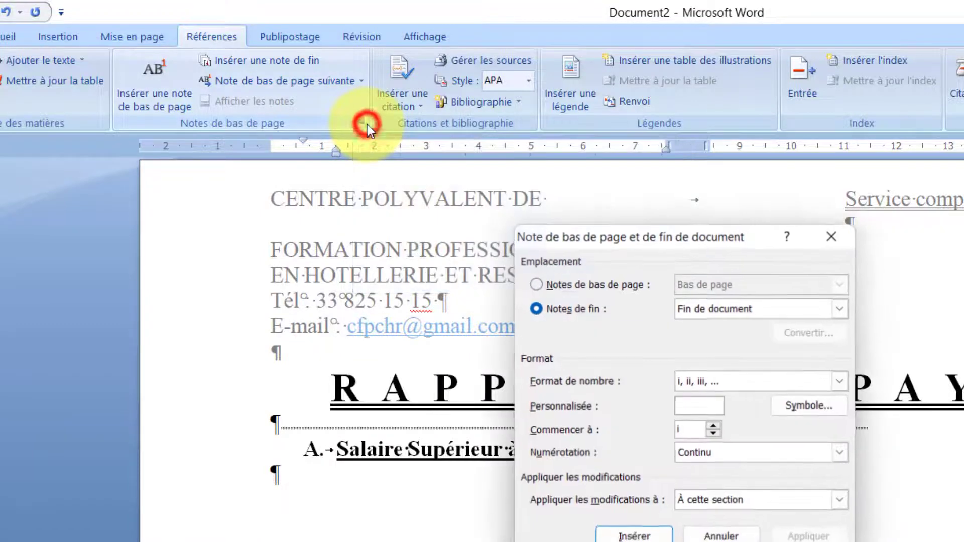
drag(603, 245, 421, 197)
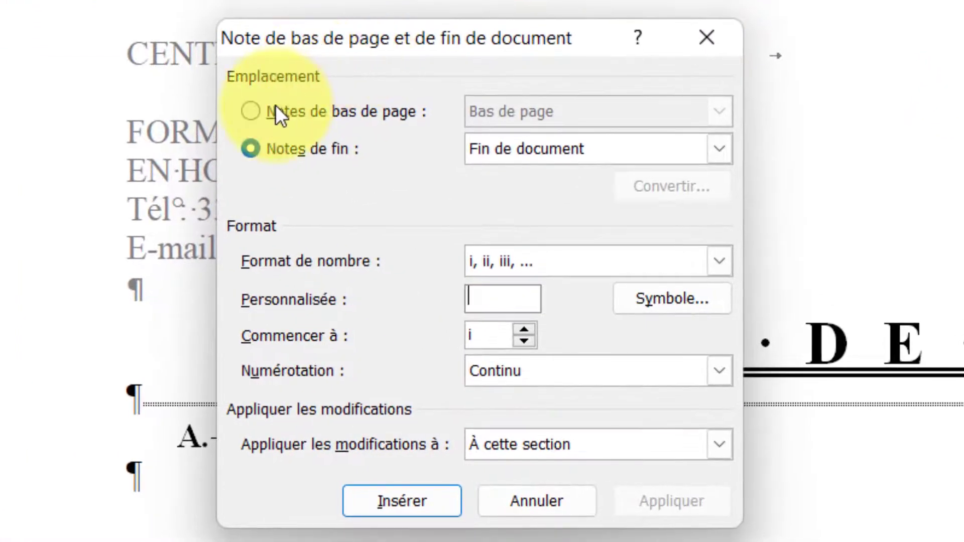
click(363, 225)
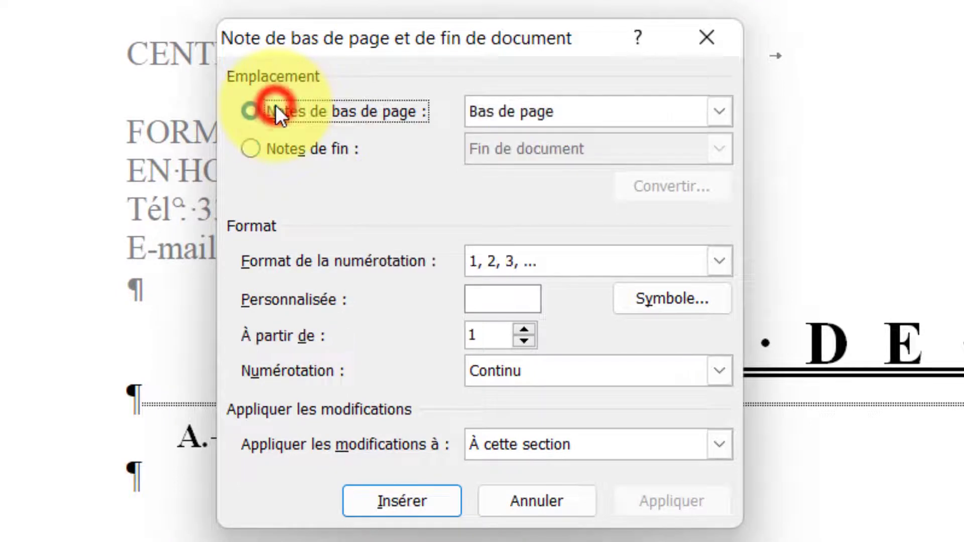
click(306, 143)
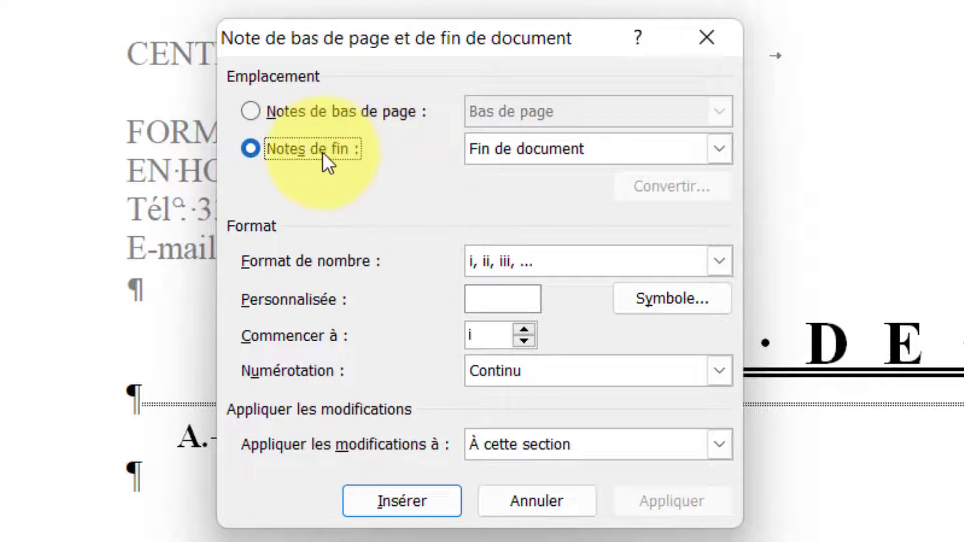
click(558, 146)
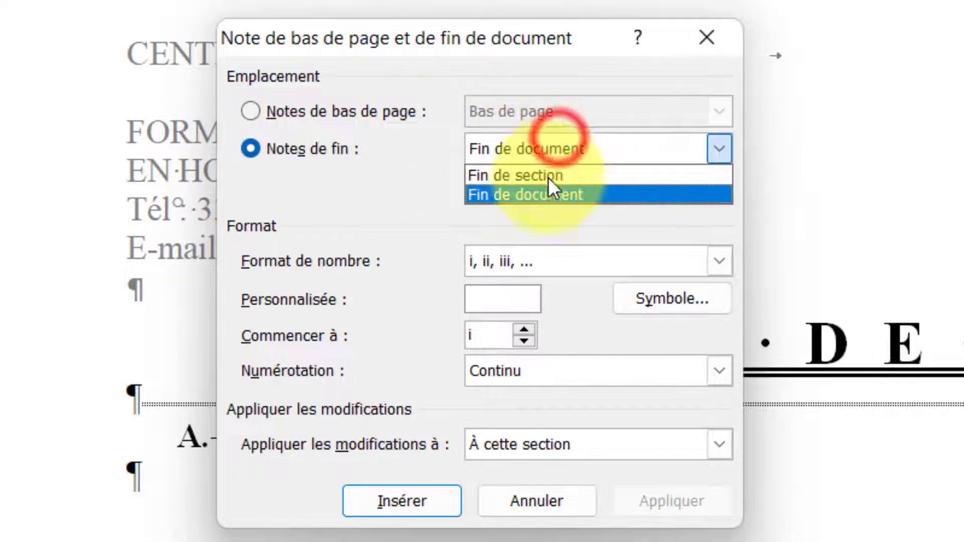
click(541, 195)
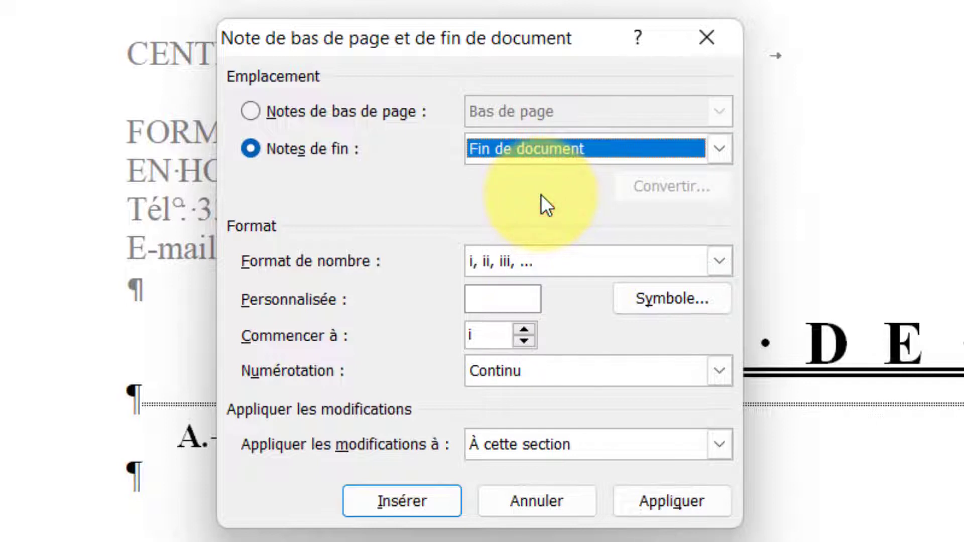
- Enter the custom mark A) and insert the endnote on the heading
click(502, 298)
click(490, 299)
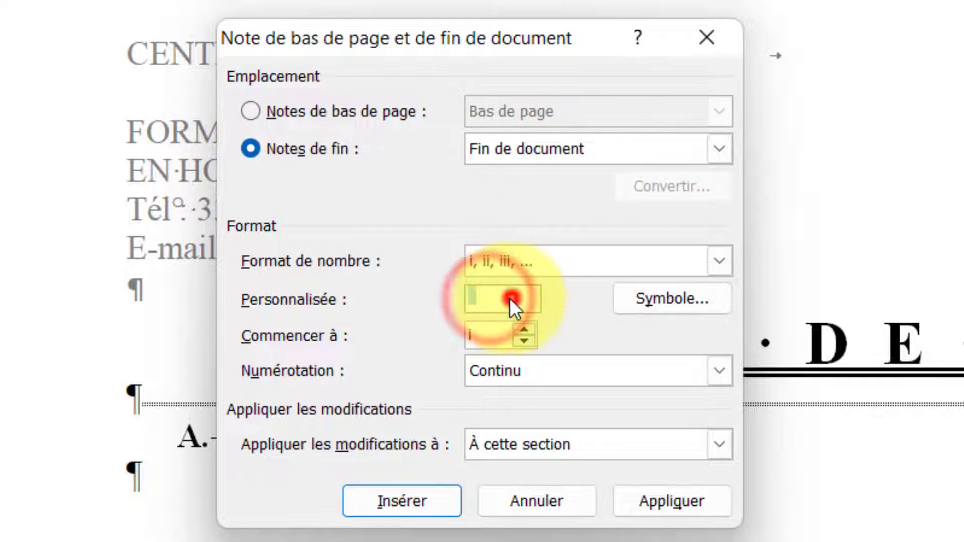
click(496, 298)
click(506, 298)
click(488, 298)
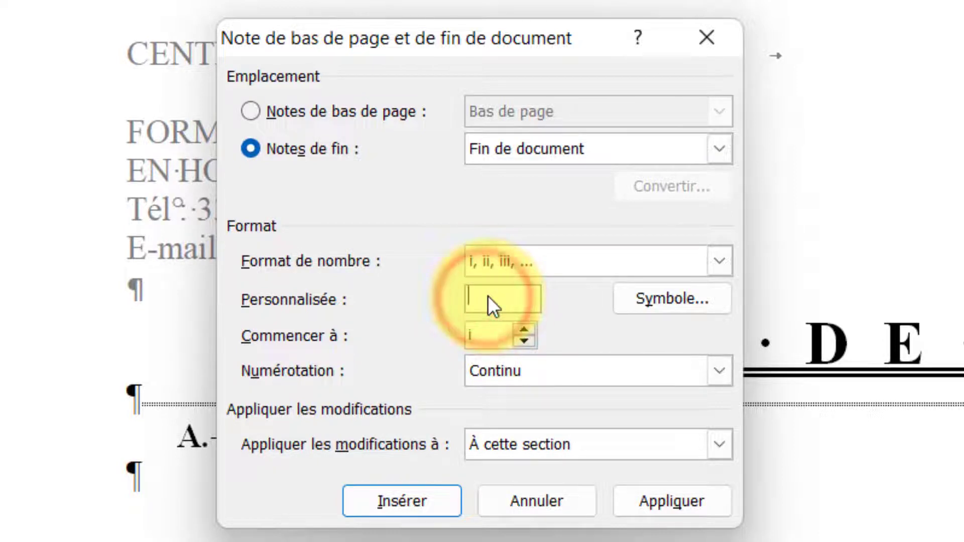
text(a)
key(BackSpace)
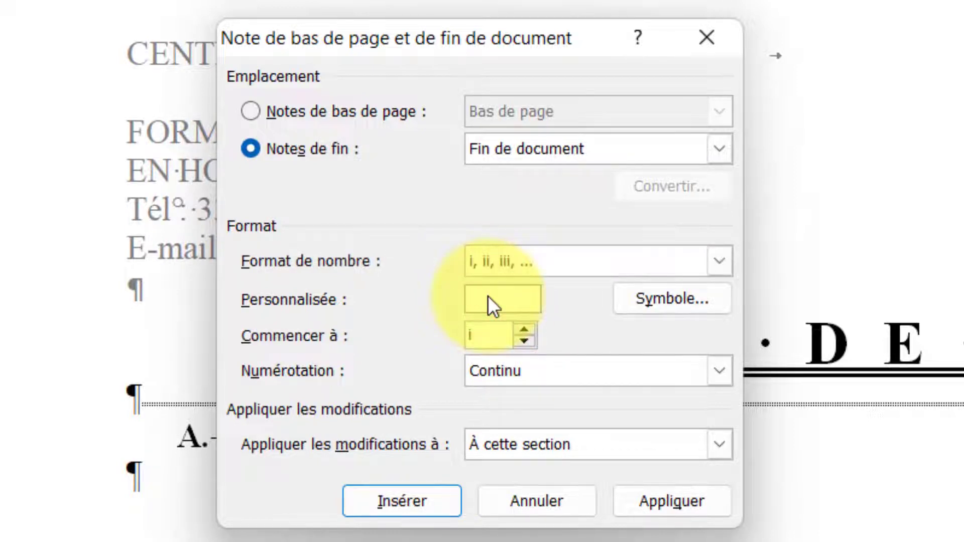
text(A)
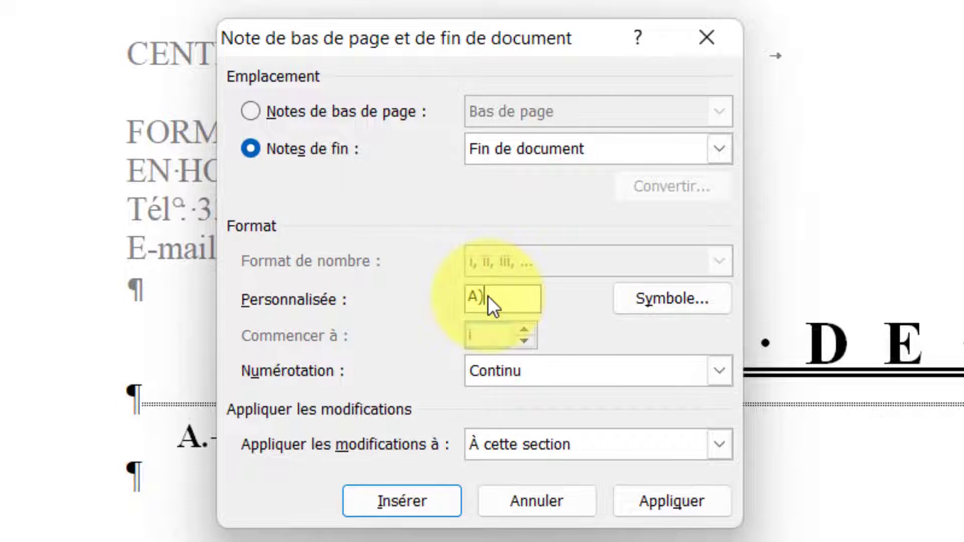
click(443, 509)
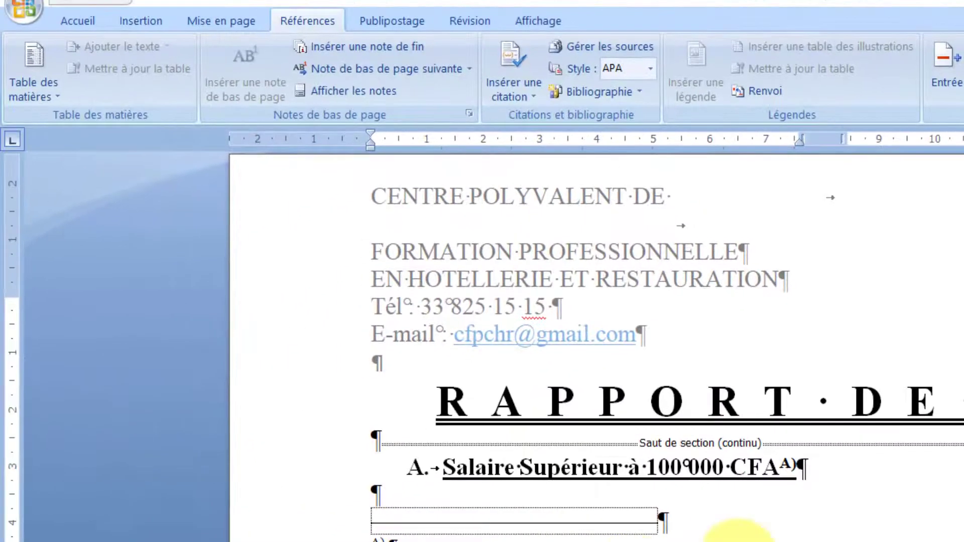
- Type test text 'kk' under the heading, then delete it and the extra paragraph
click(391, 495)
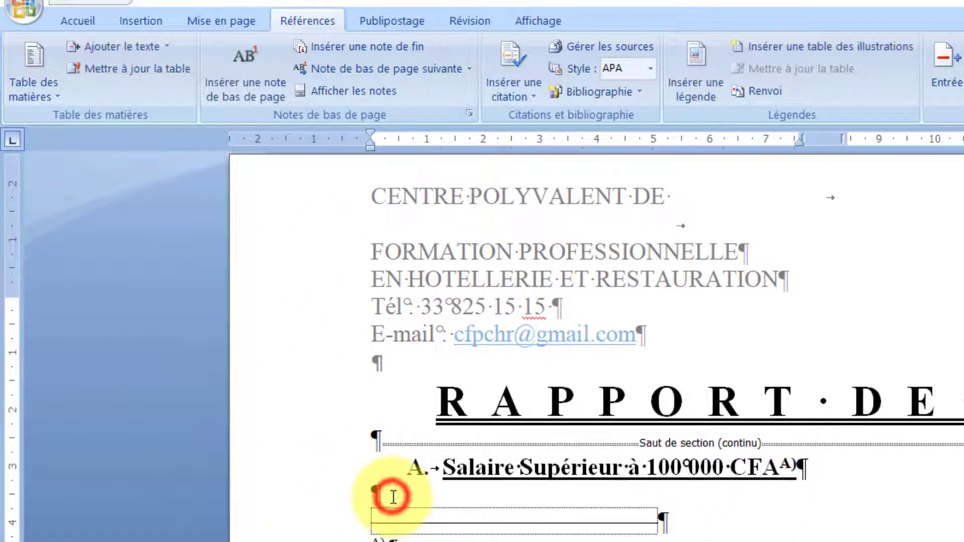
text(kk)
key(Return)
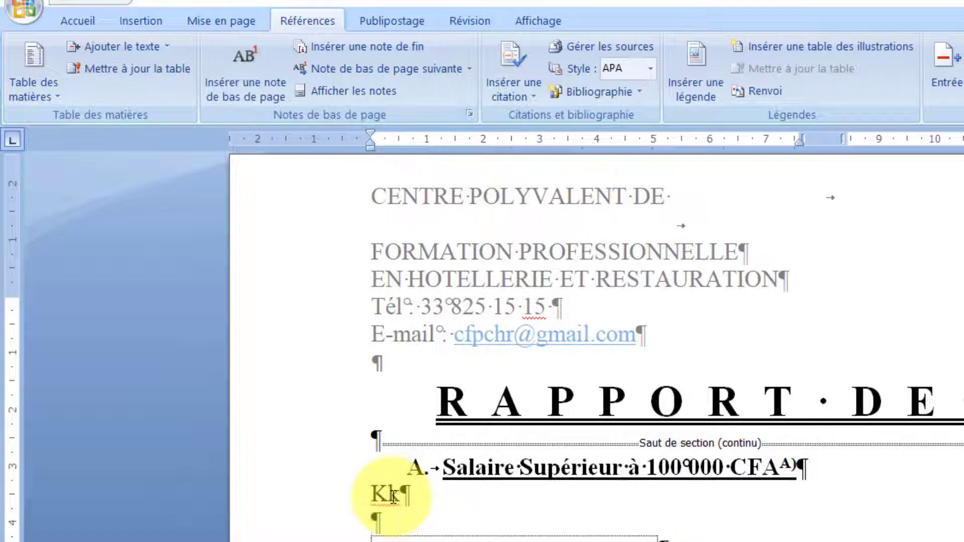
key(BackSpace)
key(BackSpace)
key(BackSpace)
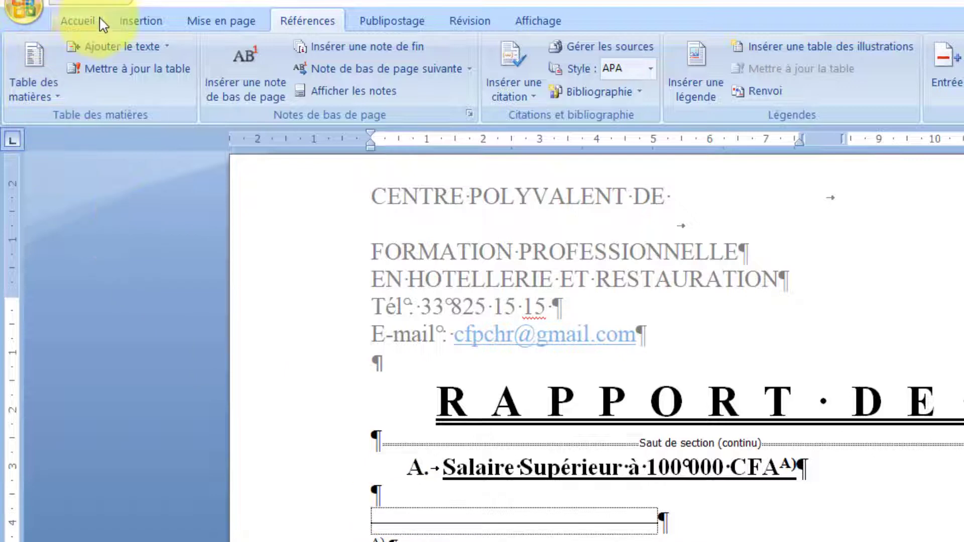
- Reopen the footnote and endnote settings and cancel without changes
click(472, 115)
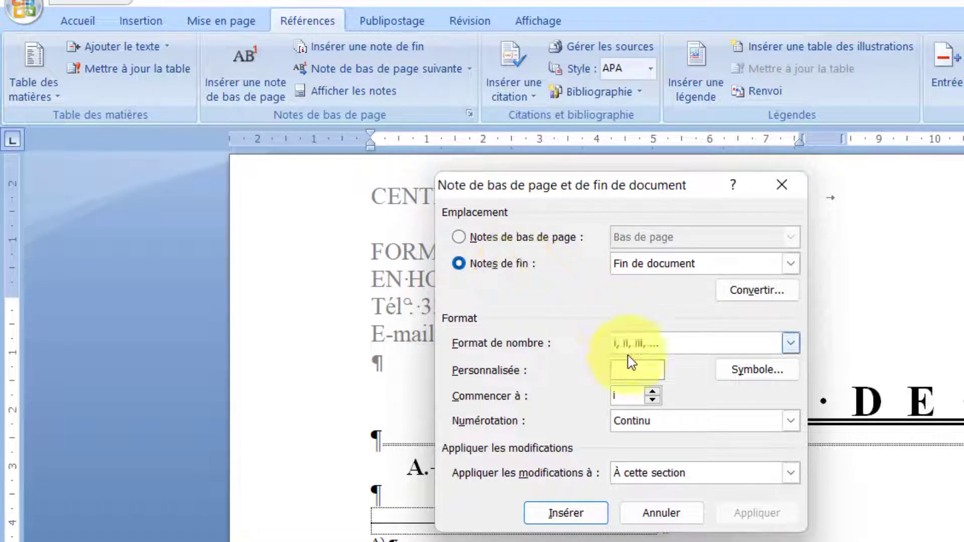
click(672, 343)
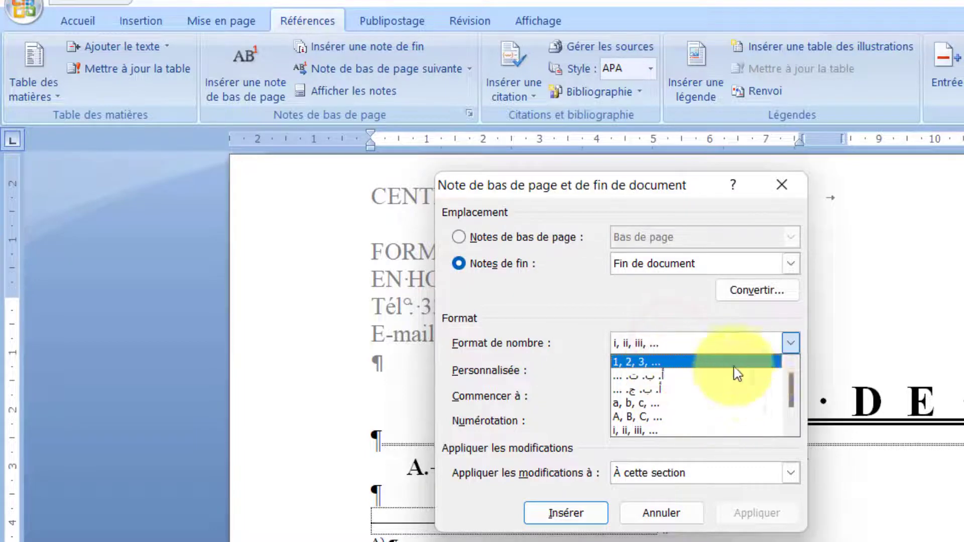
drag(791, 378, 785, 319)
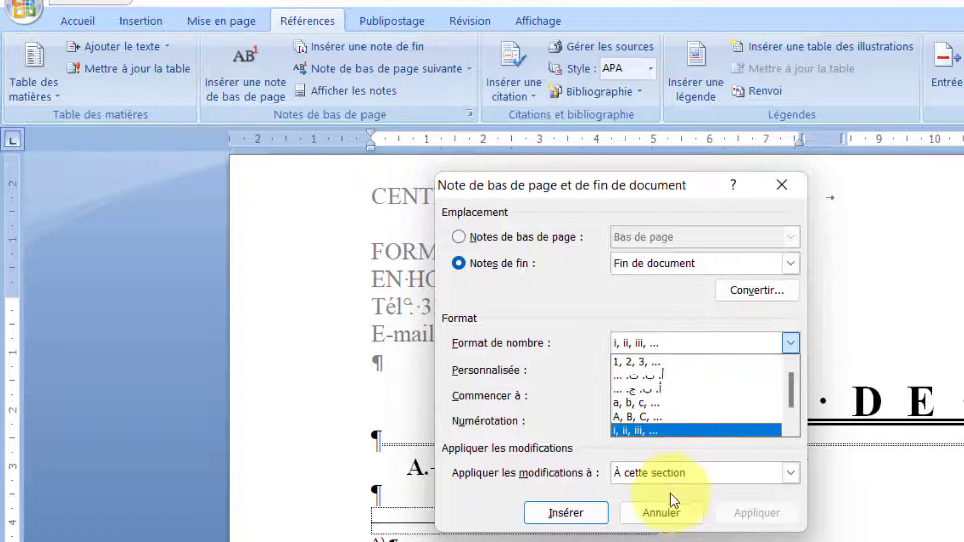
click(658, 513)
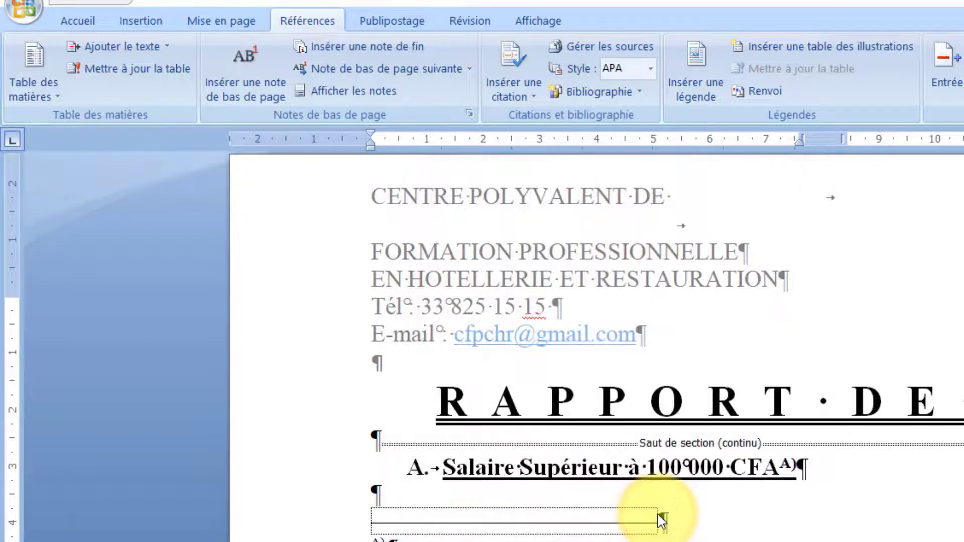
- Hide the paragraph marks and formatting symbols from Accueil
click(77, 20)
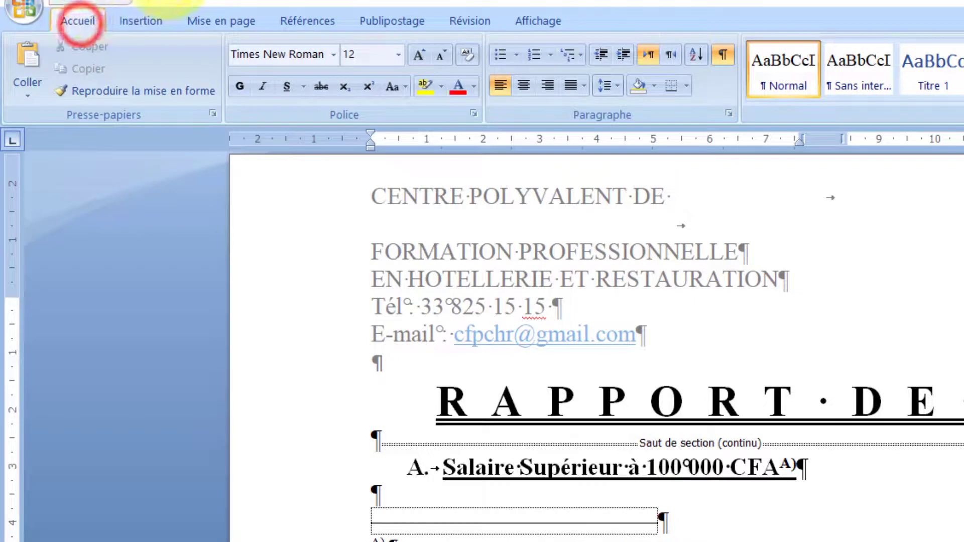
click(723, 56)
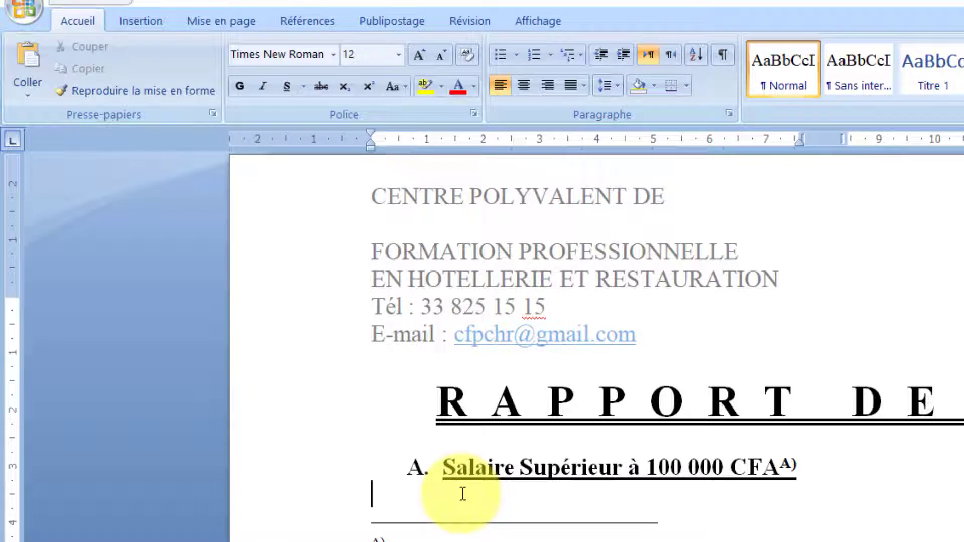
click(138, 11)
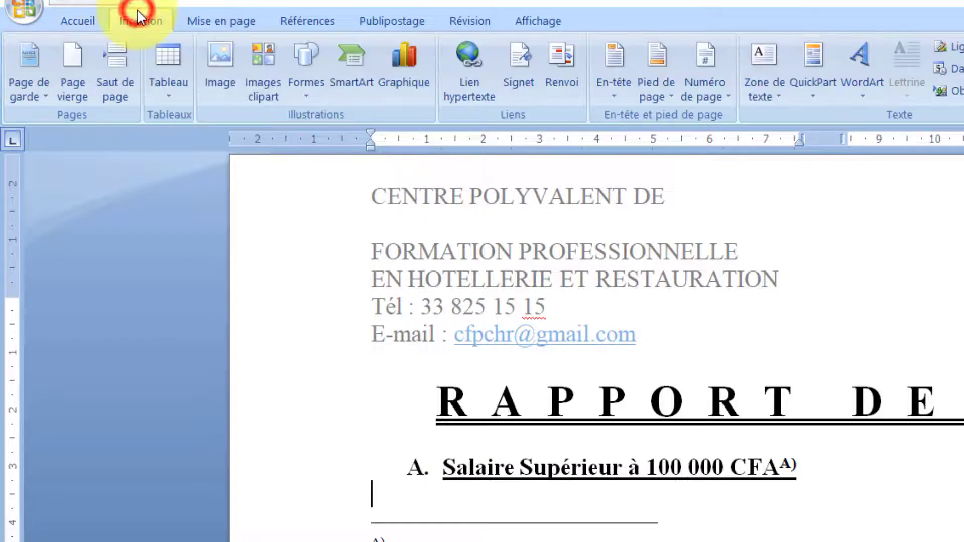
- Embed an Excel worksheet via Tableau > Feuille de calcul Excel below the heading
click(168, 75)
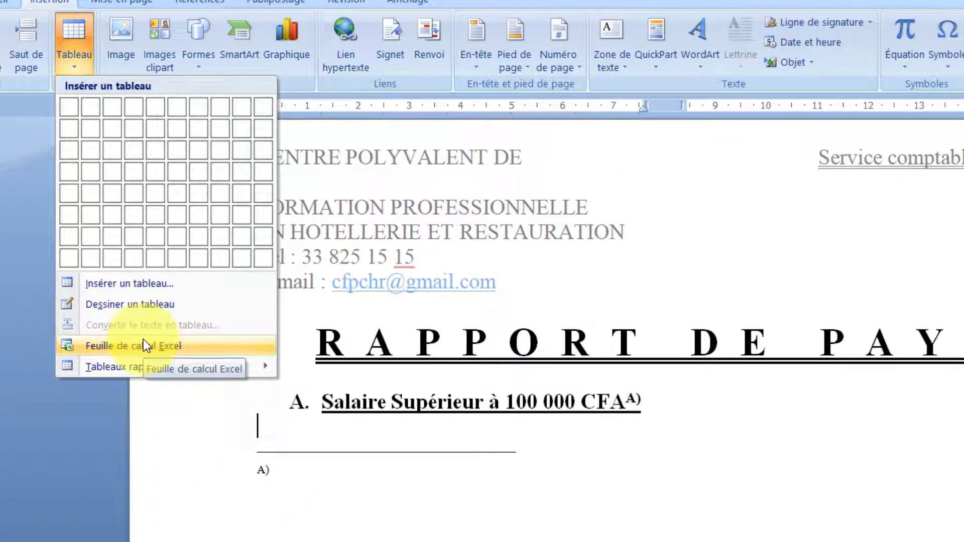
click(143, 341)
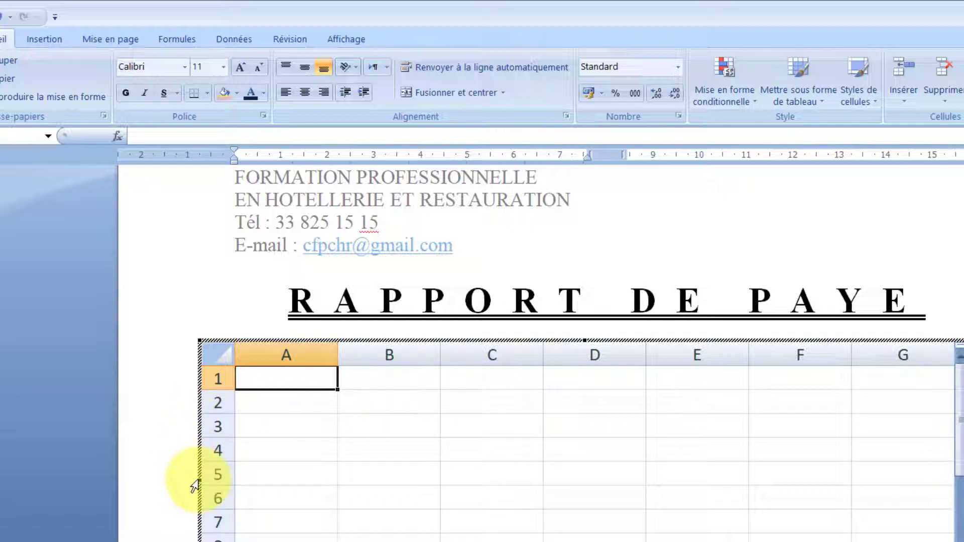
- Narrow the embedded sheet to three columns and enter headers Prenom, Nom and Salaire
drag(199, 481, 586, 478)
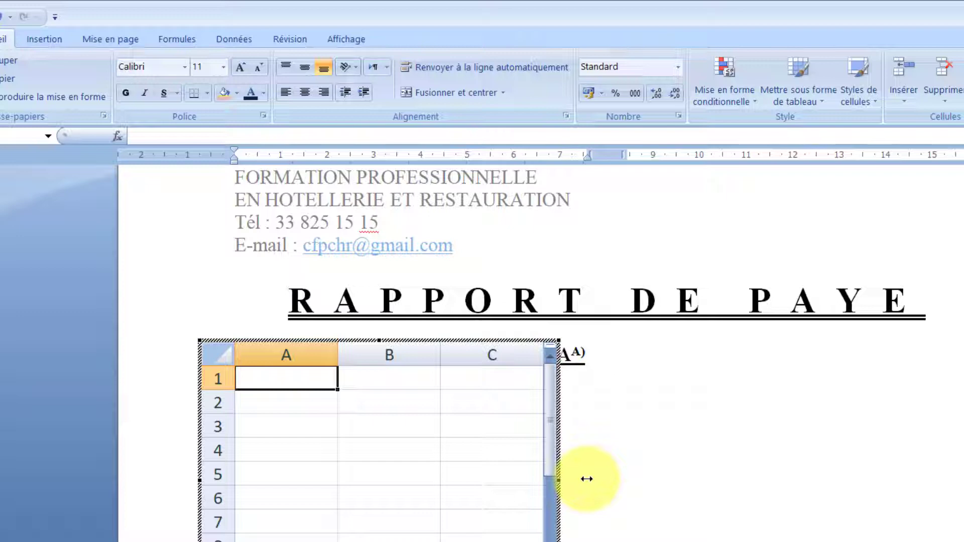
text(Prenom)
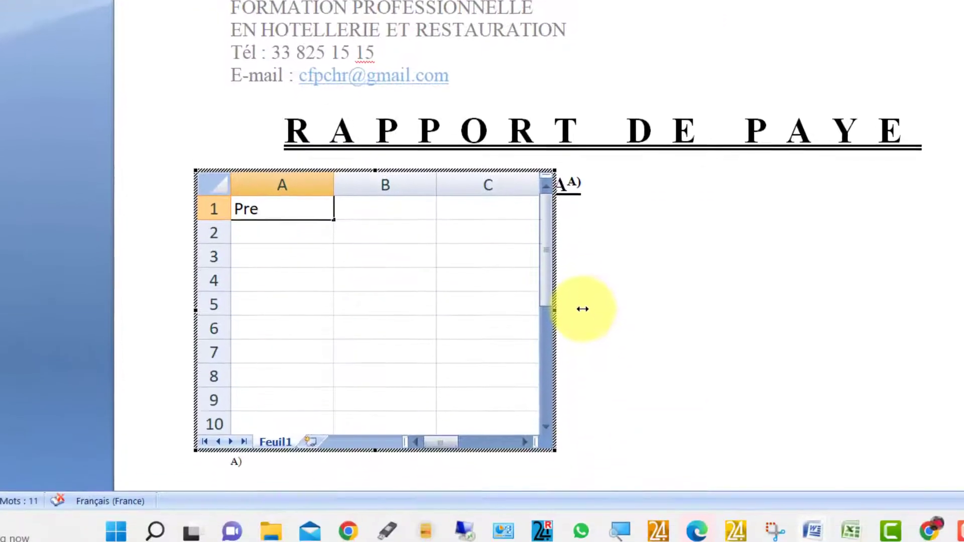
key(Tab)
text(Nom)
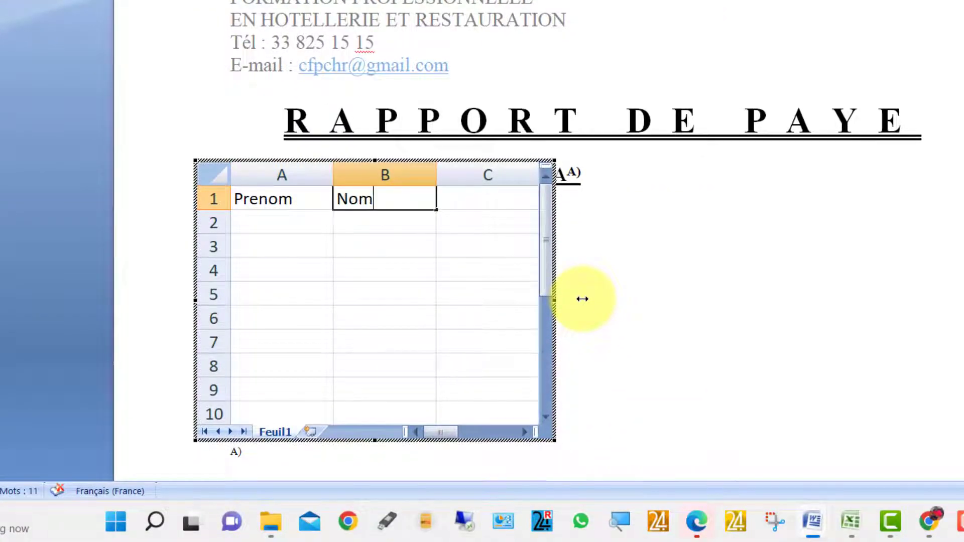
key(Tab)
text(Sali)
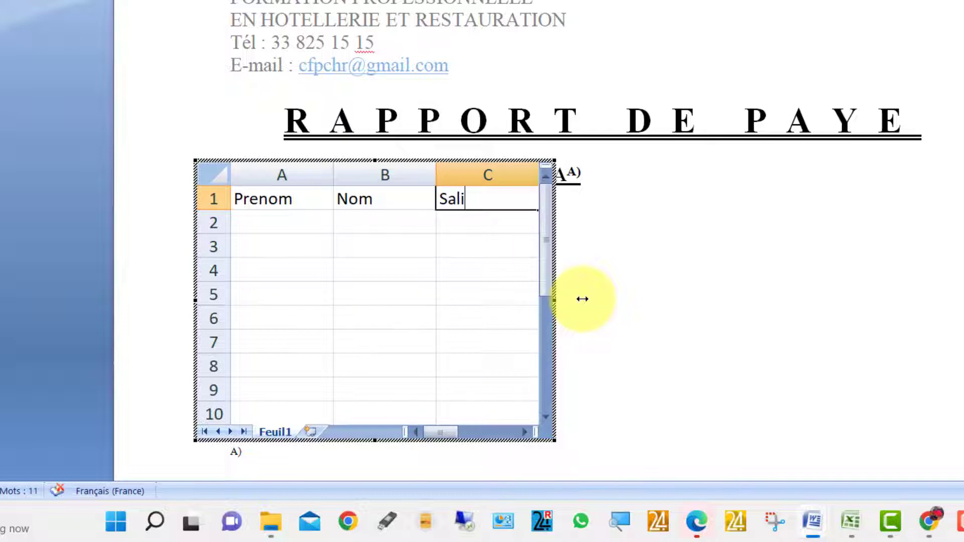
key(BackSpace)
text(aire)
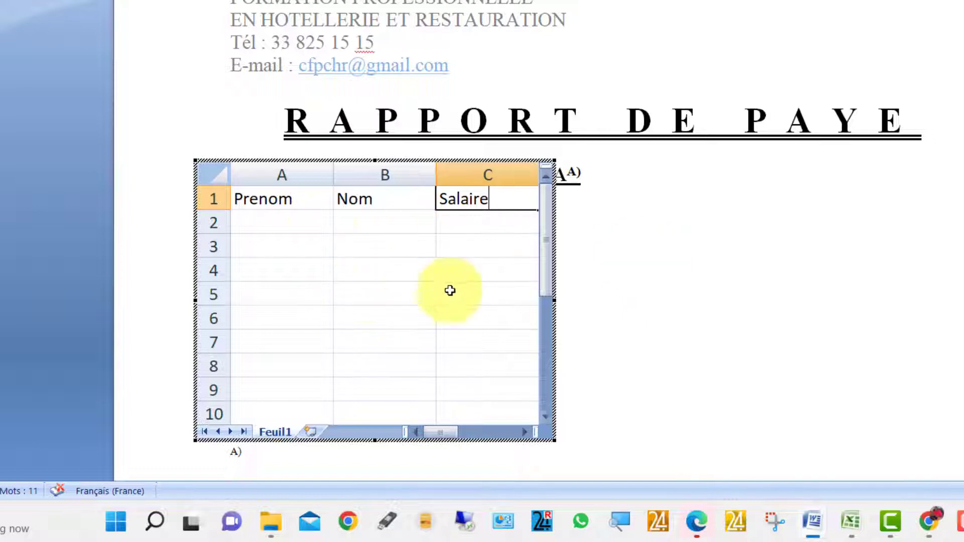
- Commit the Salaire header, click through the cells, then leave the sheet for the page
click(295, 224)
click(308, 295)
click(438, 300)
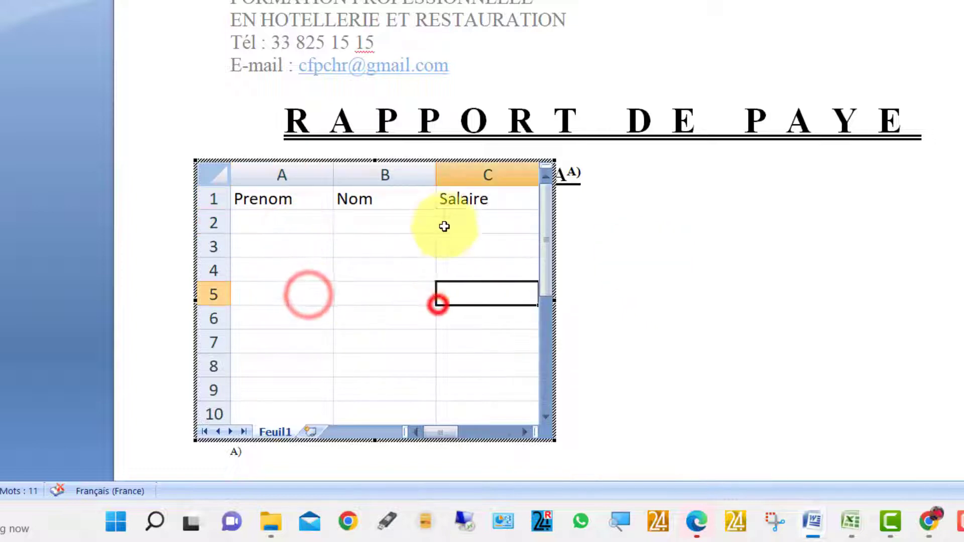
click(445, 222)
click(345, 224)
click(258, 237)
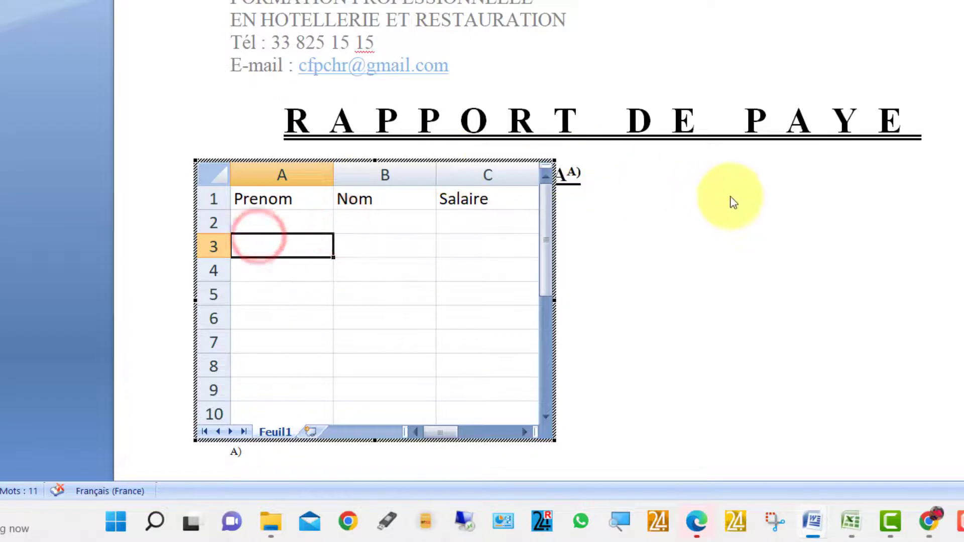
click(788, 201)
scroll(788, 200, down, 1)
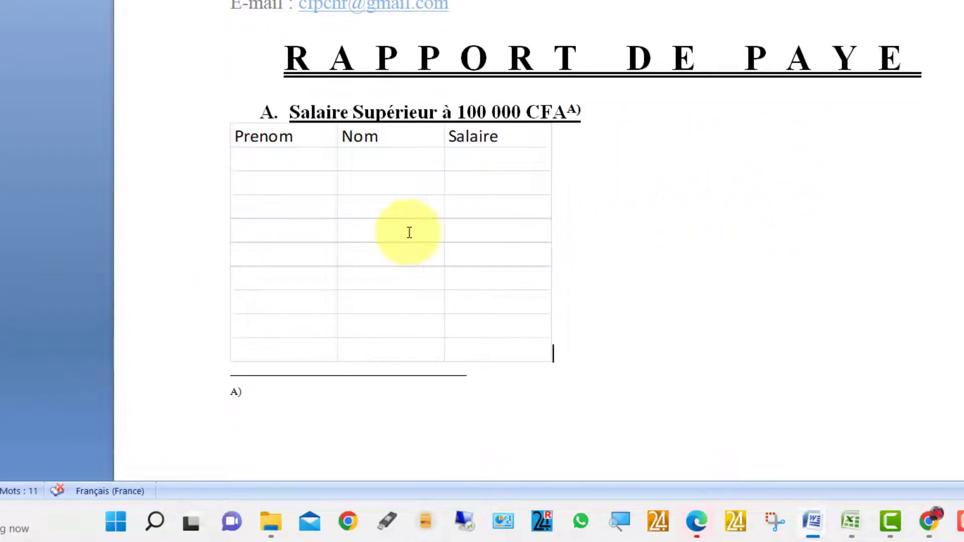
- Shrink the embedded Prenom/Nom/Salaire table by dragging its corner handle
click(409, 233)
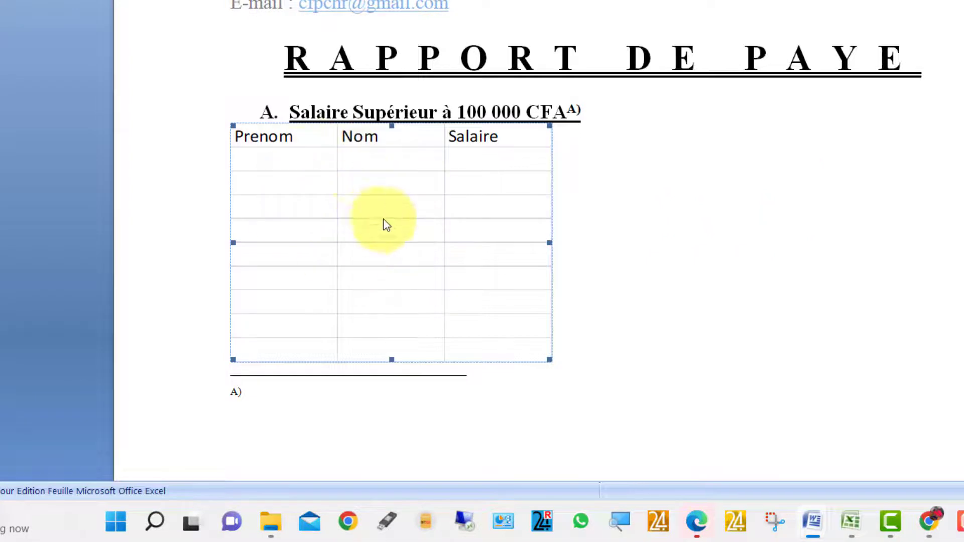
drag(549, 360, 365, 248)
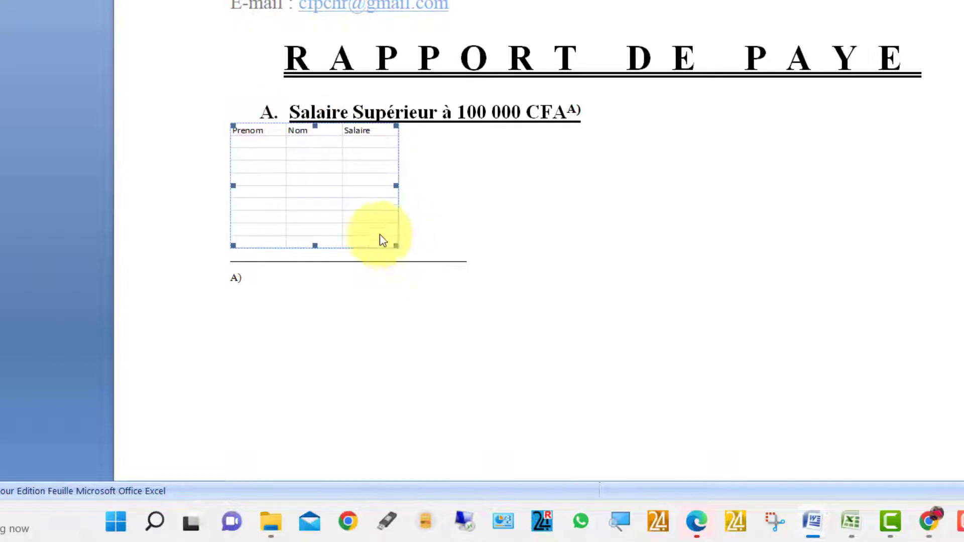
click(331, 204)
double_click(332, 205)
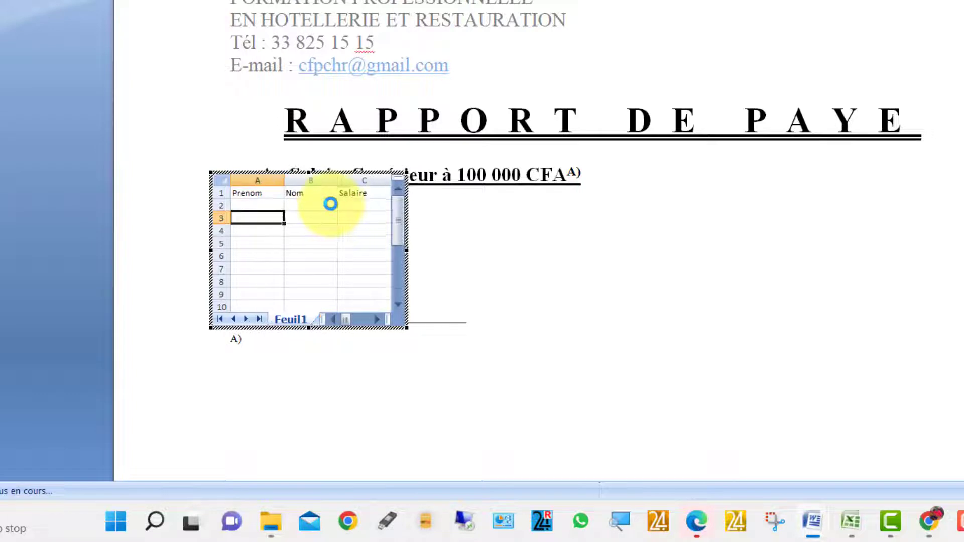
click(461, 244)
scroll(326, 241, down, 3)
scroll(326, 242, up, 2)
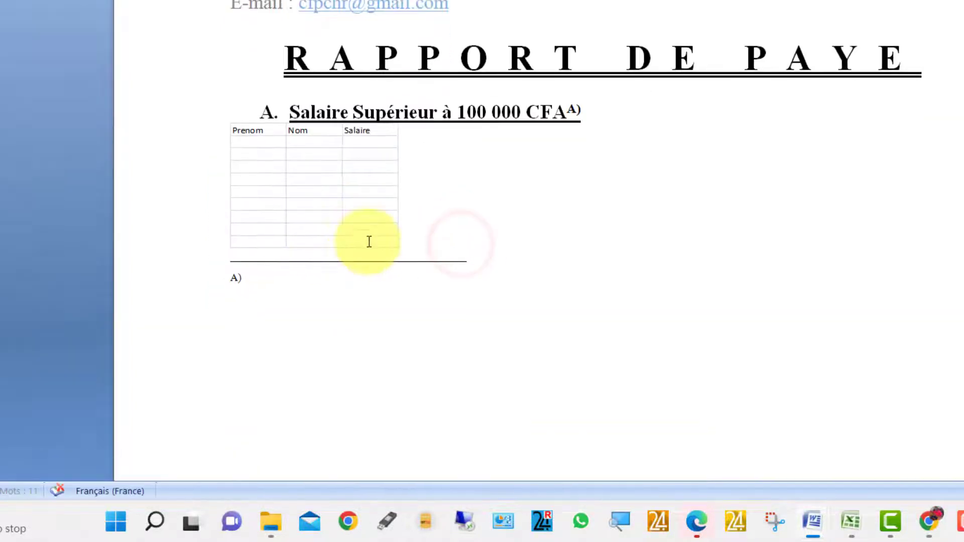
- Enlarge the embedded table back to its earlier size and reopen it for editing
click(368, 242)
drag(394, 245, 547, 291)
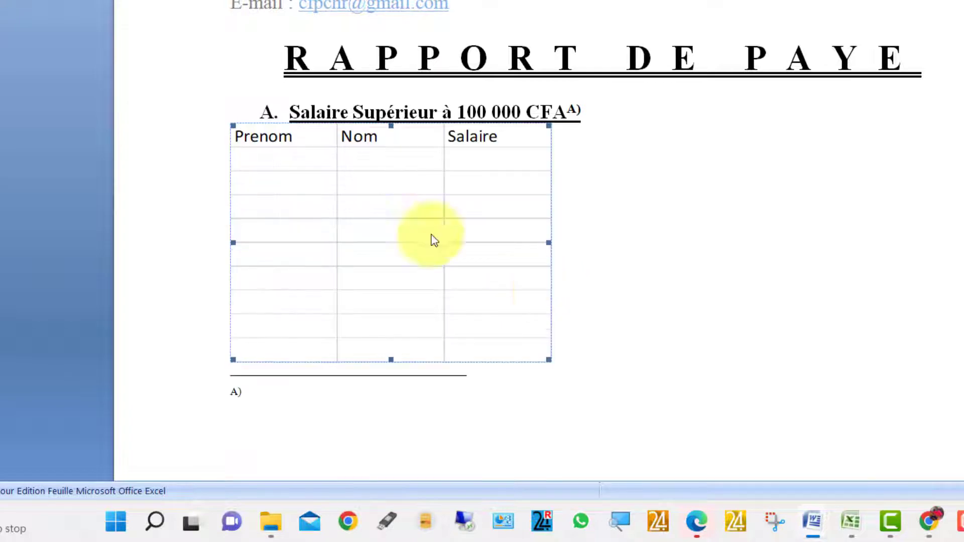
double_click(297, 215)
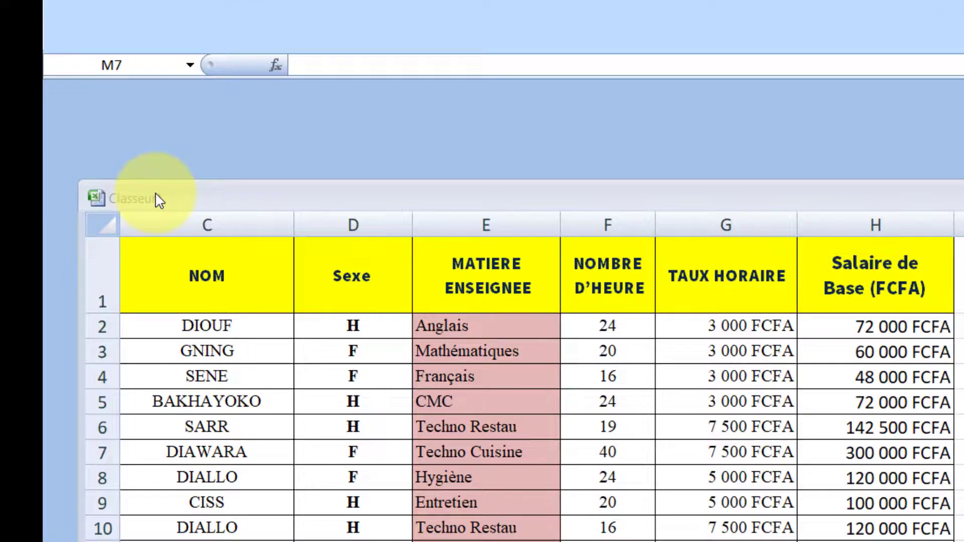
- Maximize the salary workbook and select the staff table from column A to H
double_click(160, 200)
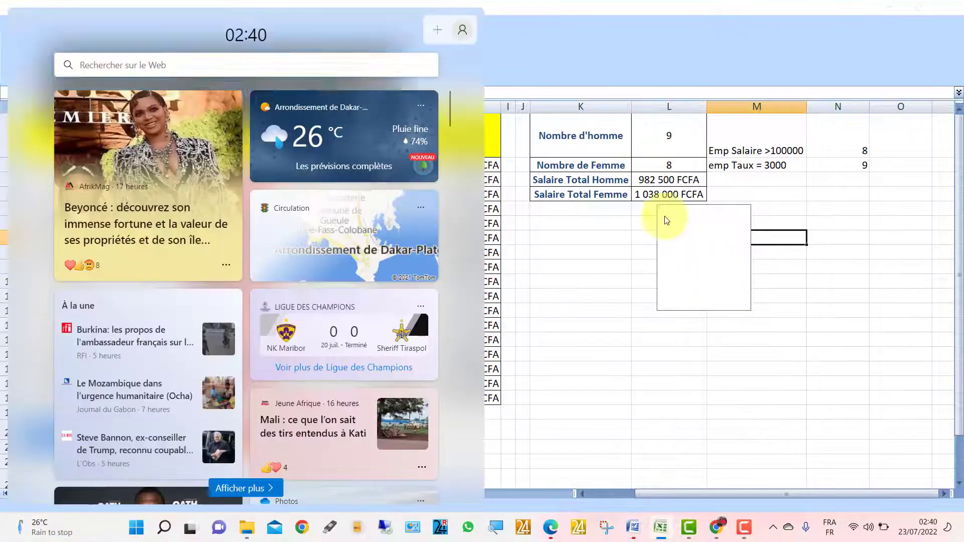
click(702, 258)
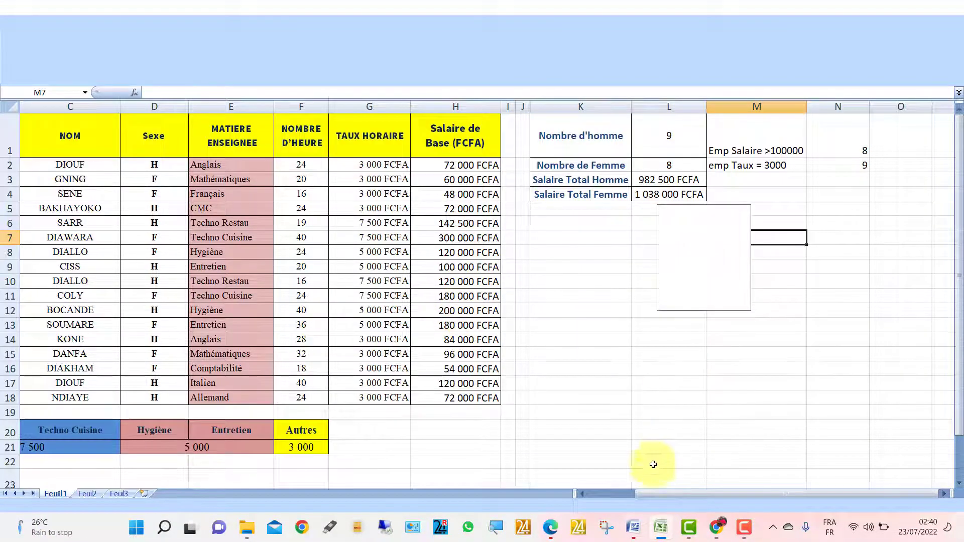
click(607, 494)
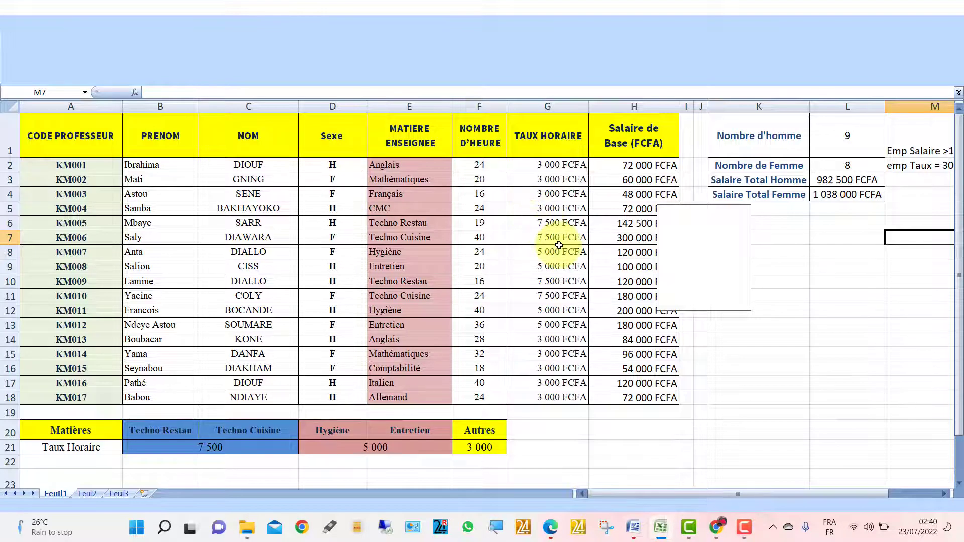
click(702, 244)
click(634, 142)
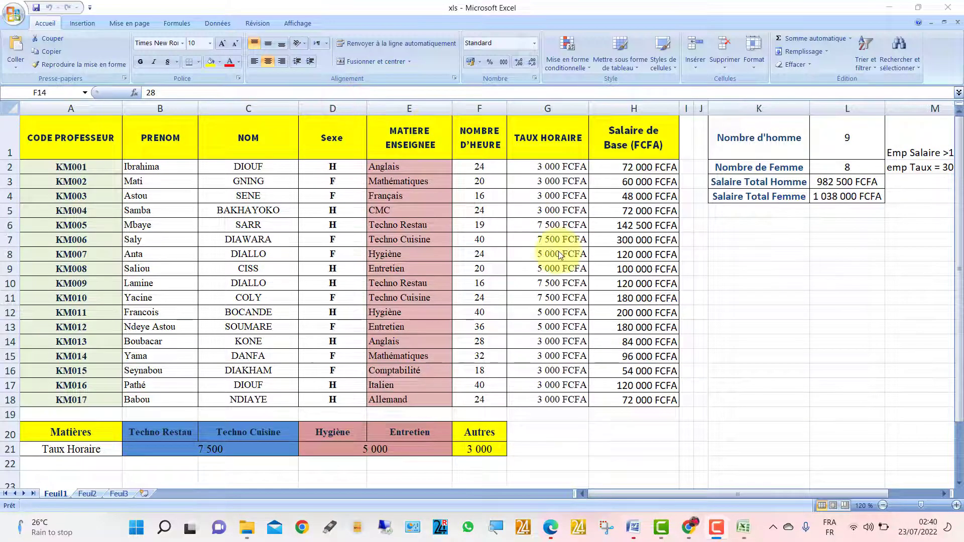
click(623, 126)
click(640, 196)
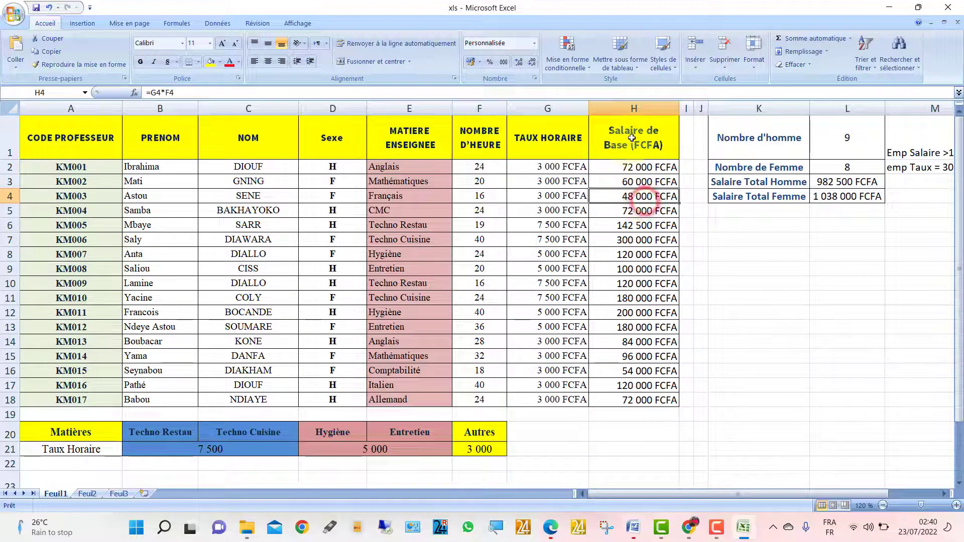
drag(634, 135, 2, 401)
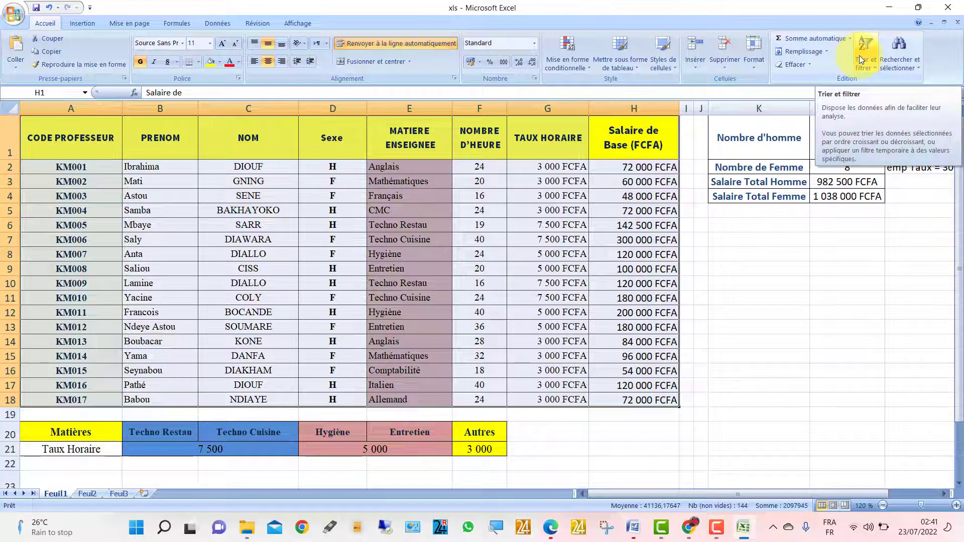
- Select all and turn on Filtrer from the Données tab
click(859, 55)
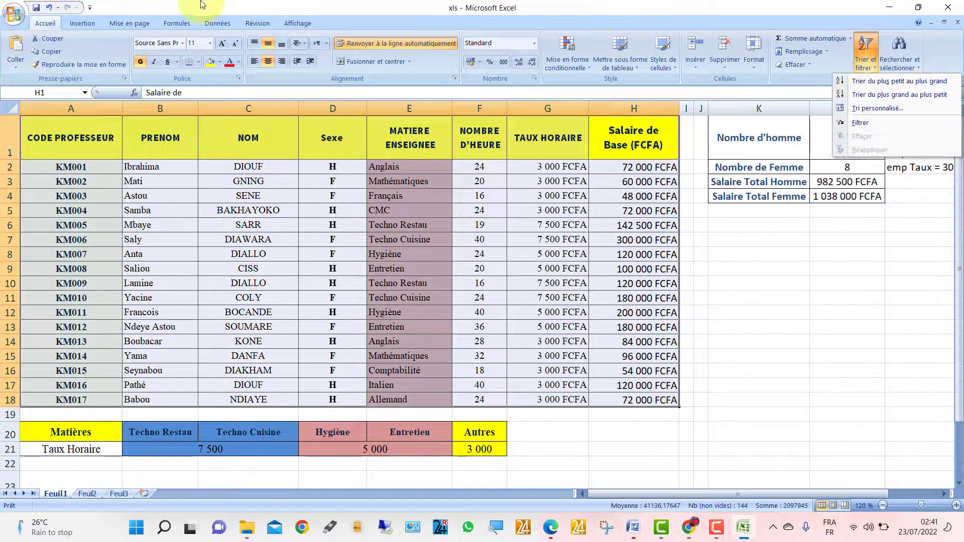
click(183, 59)
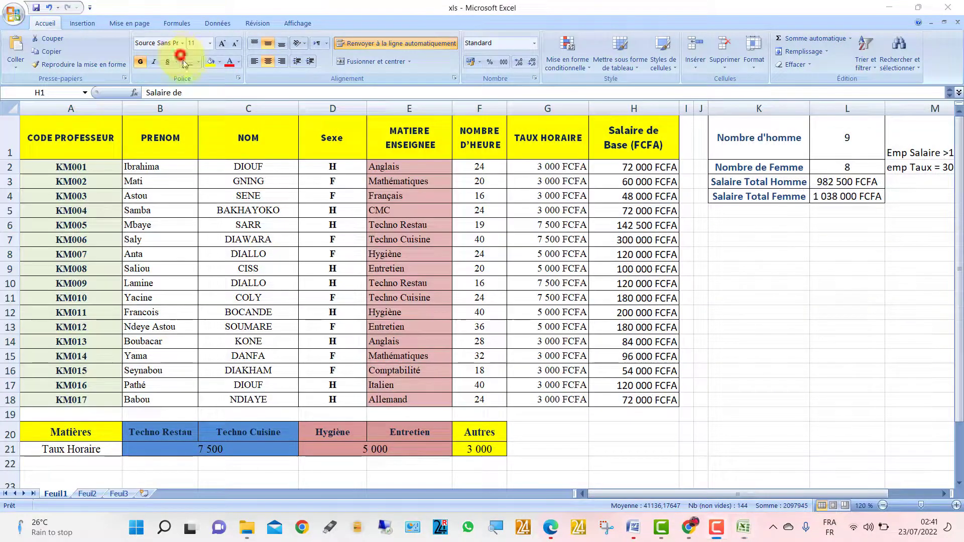
key(ctrl+a)
click(207, 24)
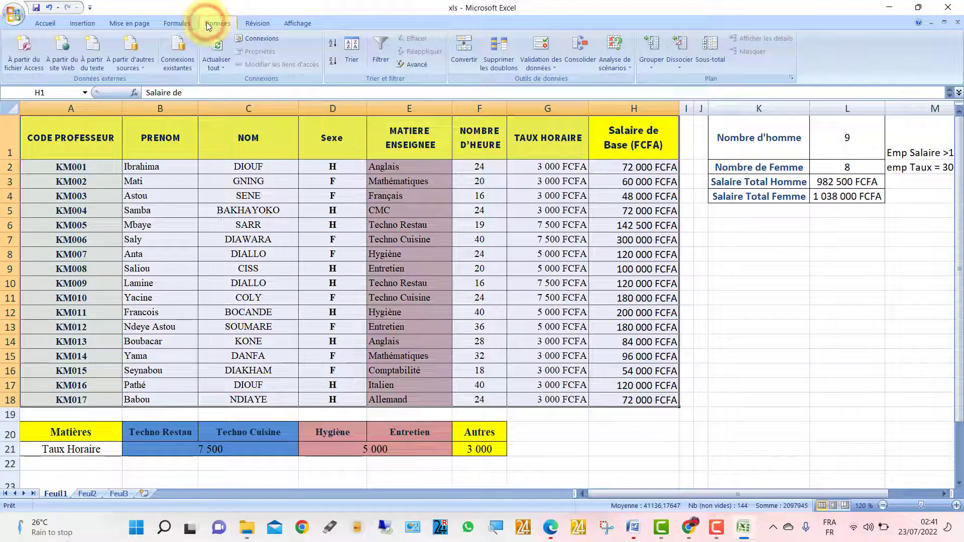
click(385, 59)
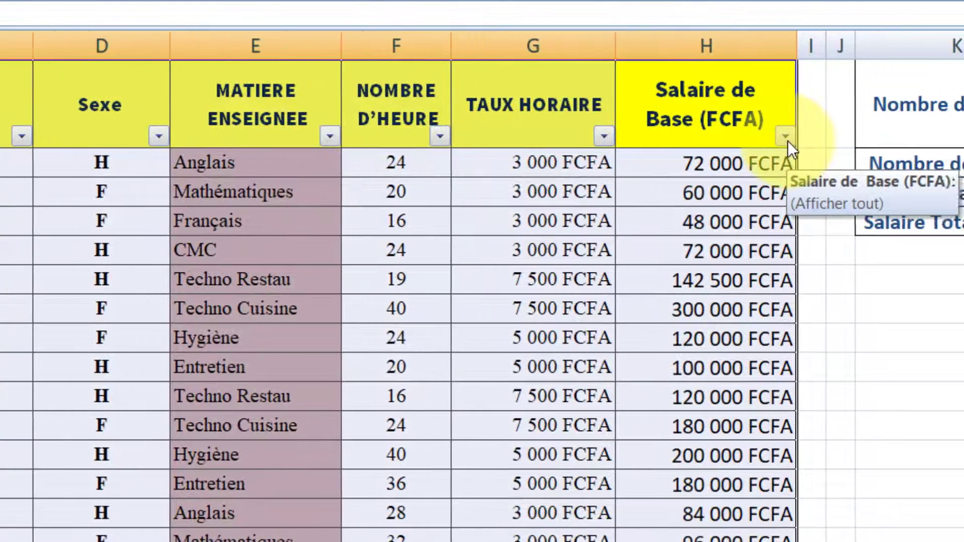
- Filter Salaire de Base with Filtres numériques > Supérieur à 100000
click(842, 137)
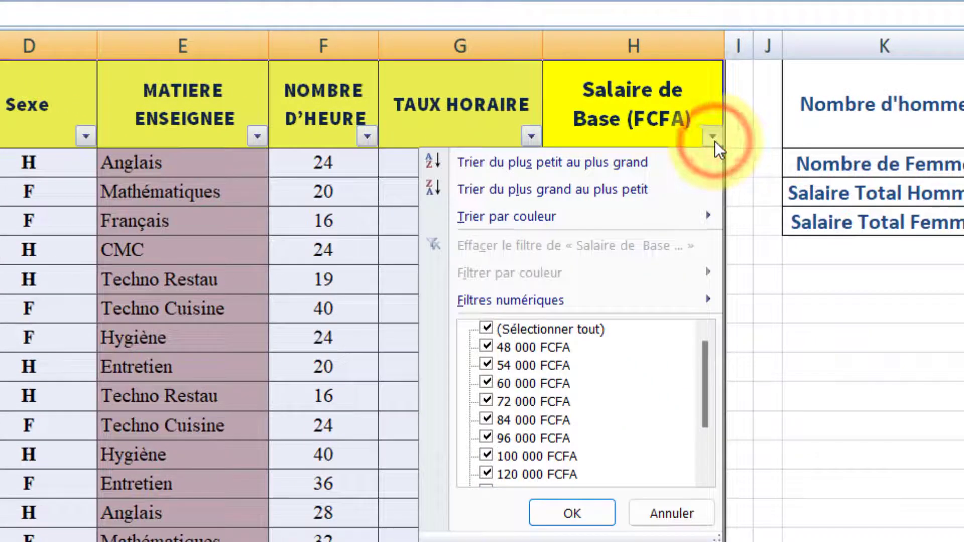
mouse_move(570, 300)
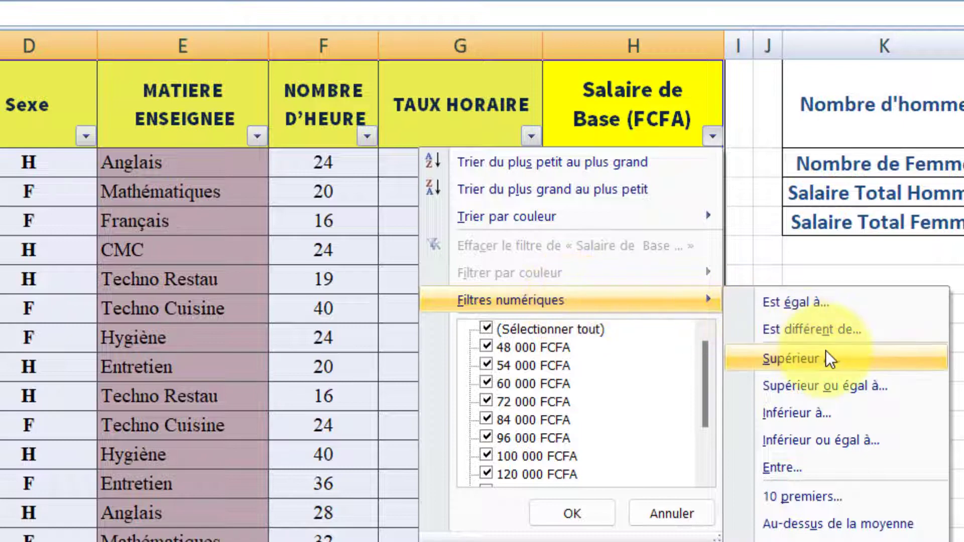
click(832, 363)
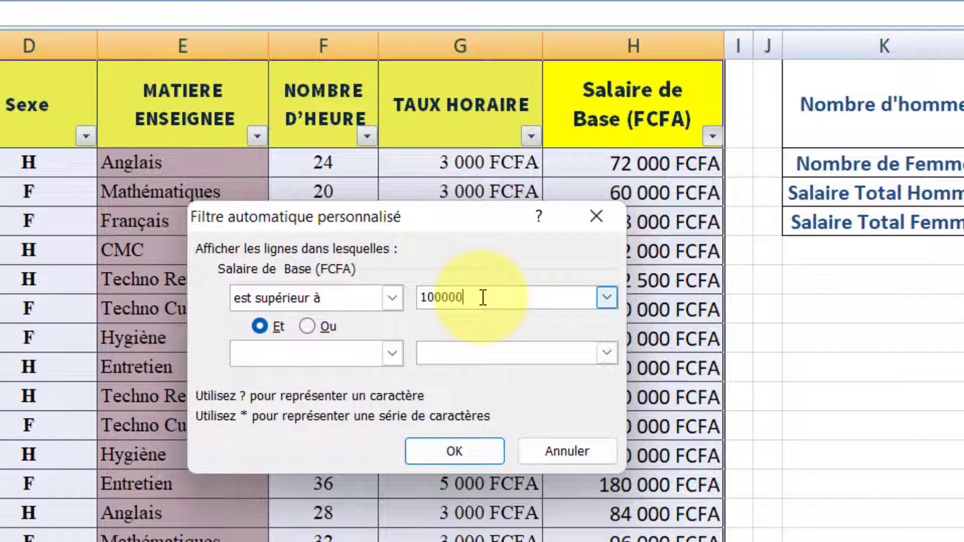
text(100000)
click(455, 459)
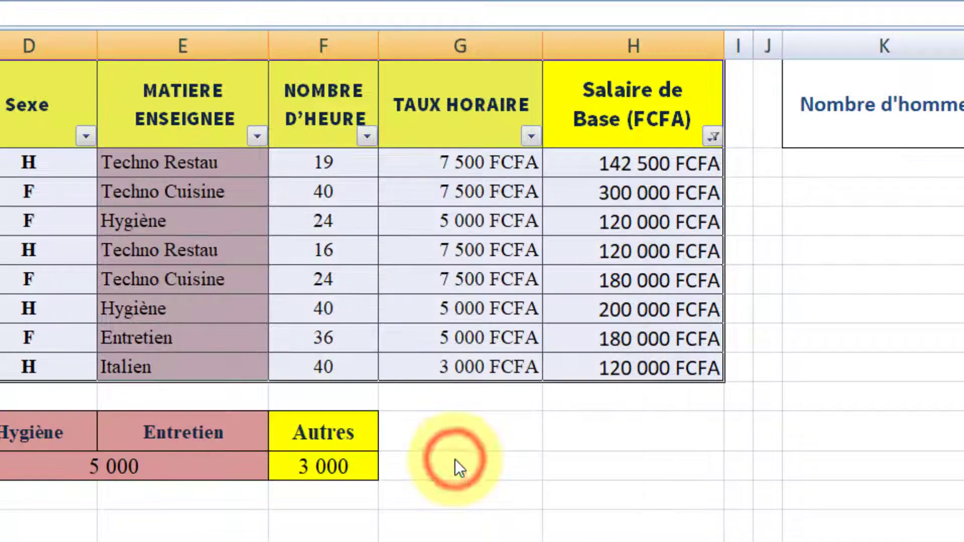
- Copy the filtered teachers' first and last names (B6:C17) and return to Word's Document2
click(65, 174)
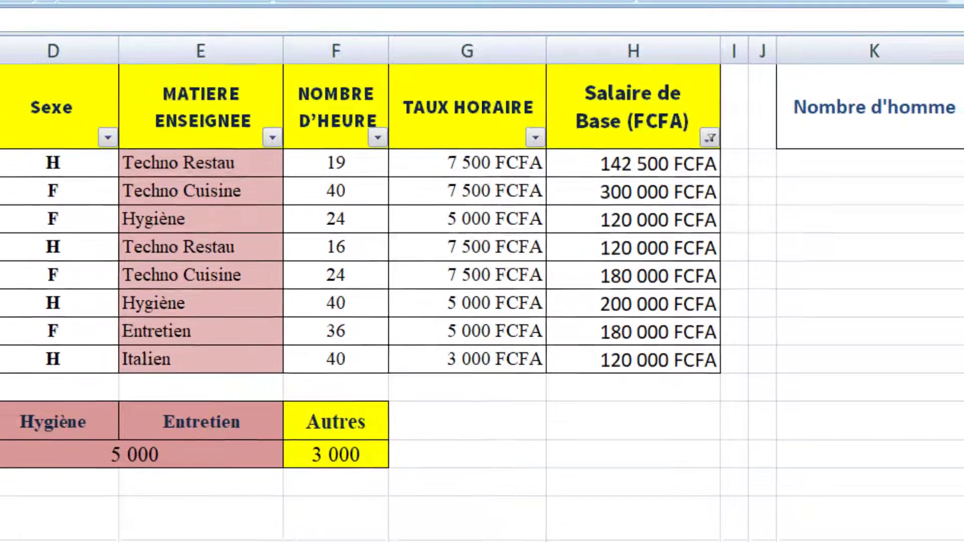
drag(73, 166, 248, 268)
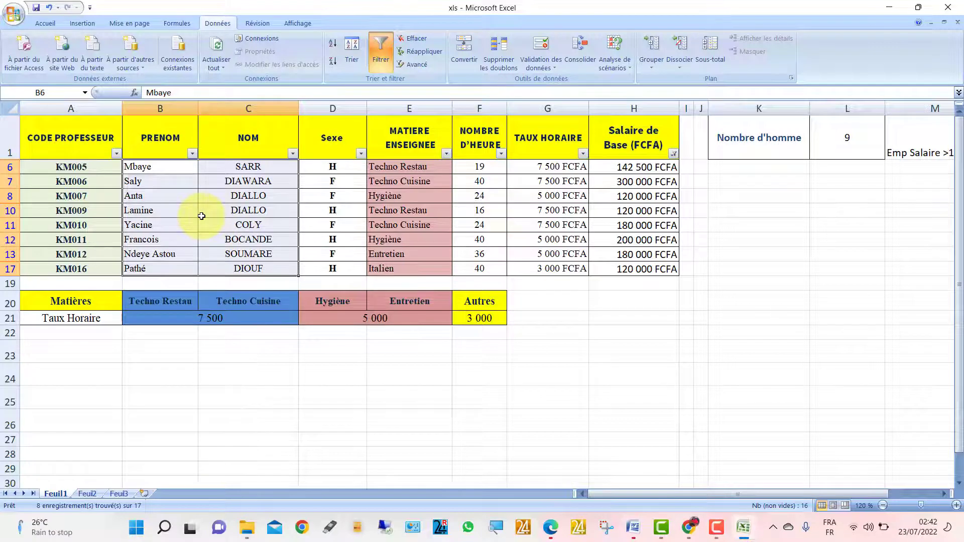
right_click(167, 190)
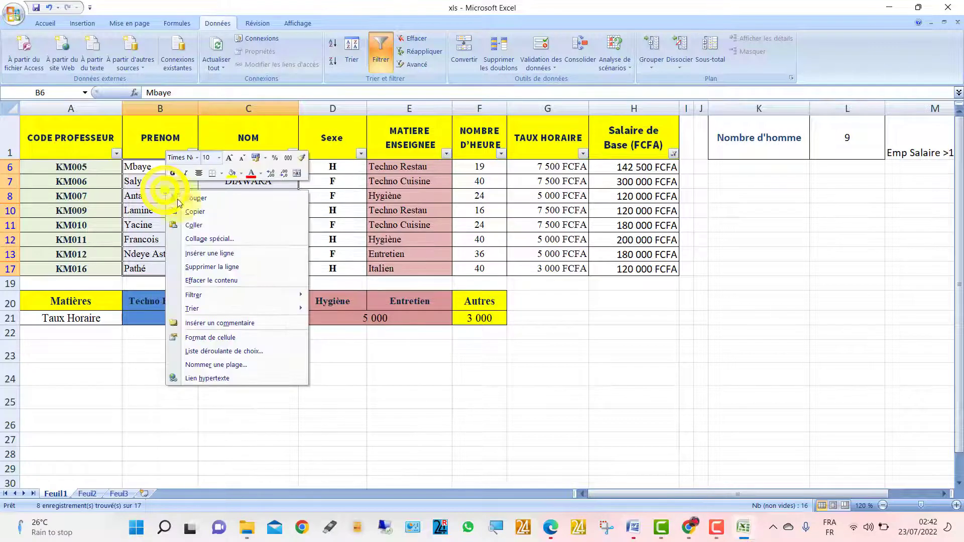
click(202, 213)
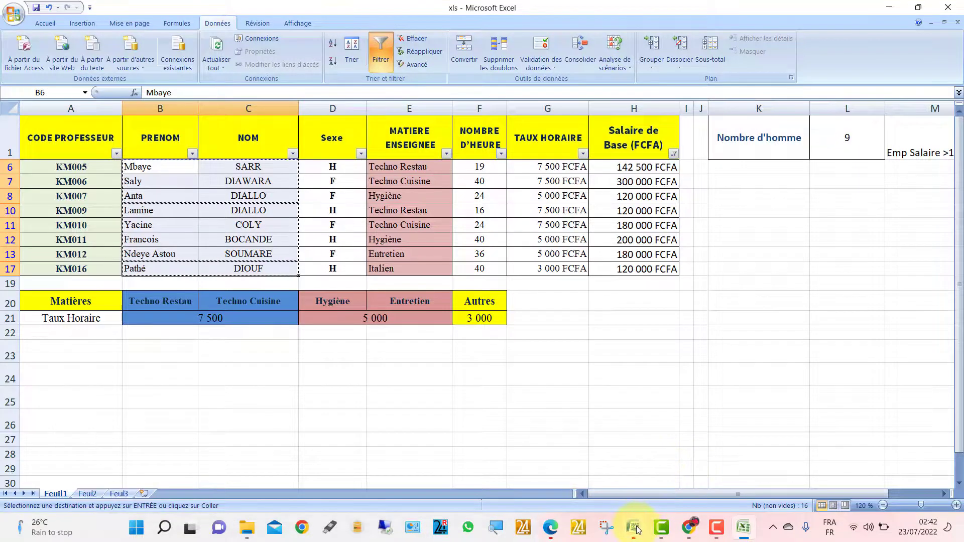
mouse_move(637, 529)
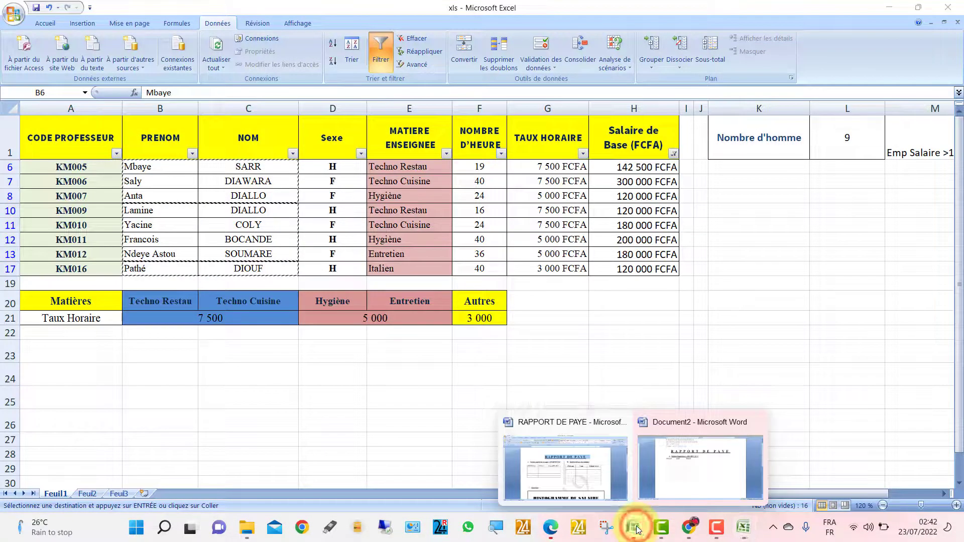
click(692, 472)
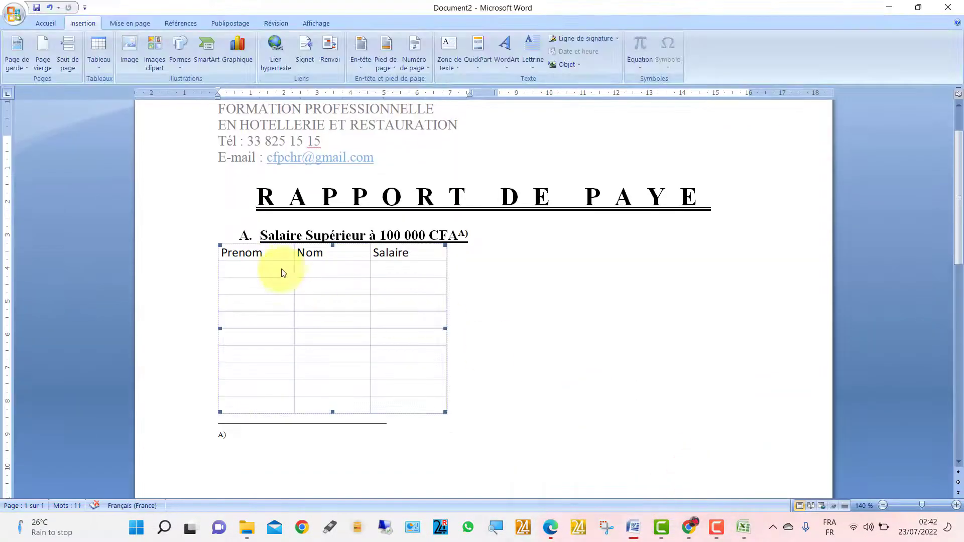
- Paste the copied names at A2 of the embedded sheet using Collage spécial > Coller avec liaison
double_click(269, 270)
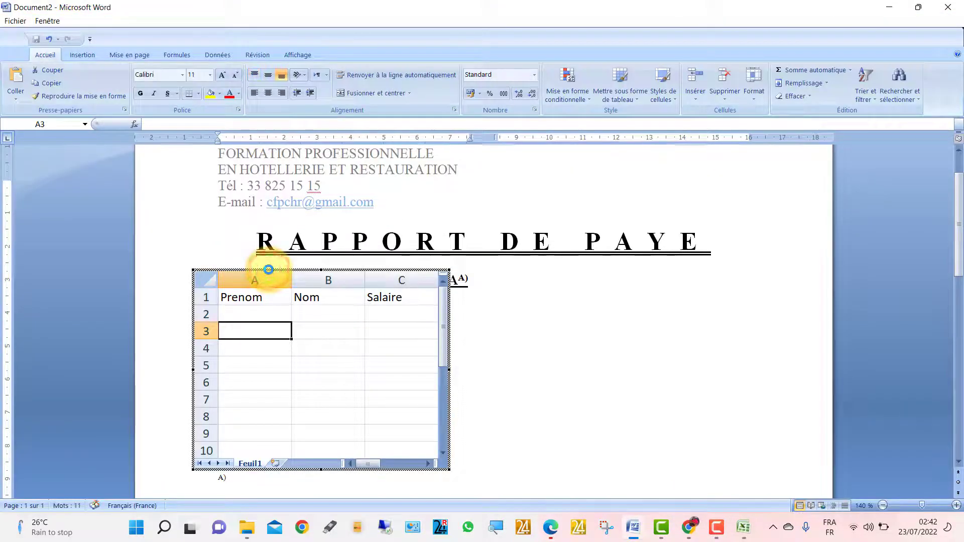
click(244, 309)
right_click(244, 311)
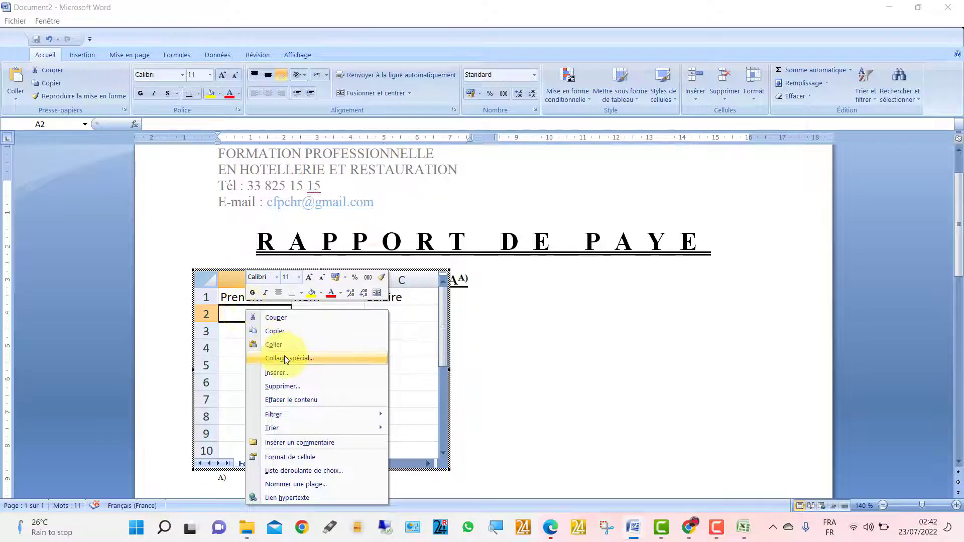
click(285, 359)
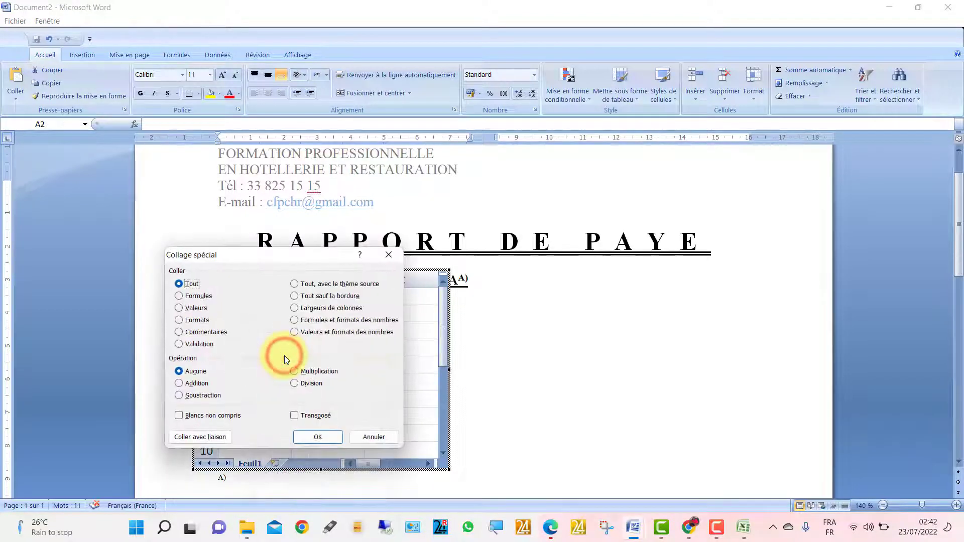
click(202, 439)
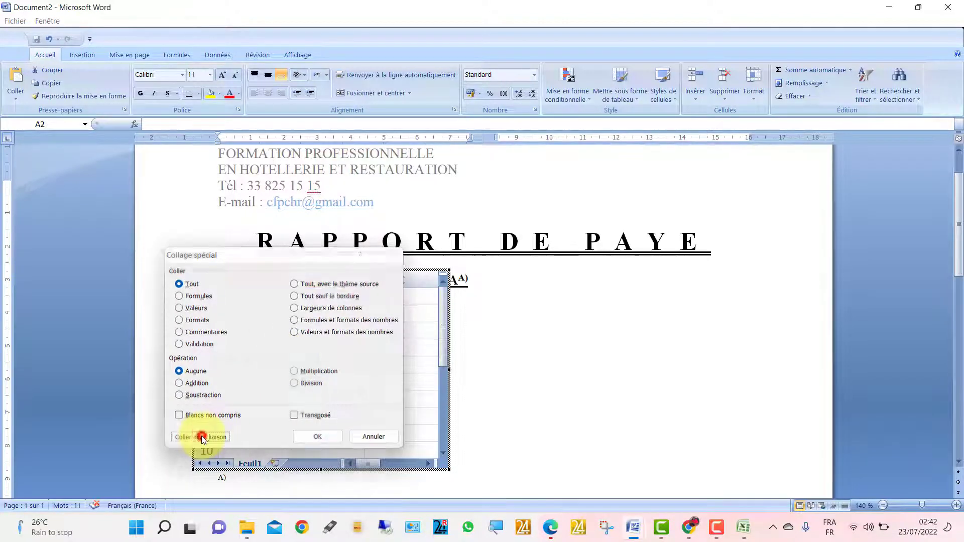
click(346, 372)
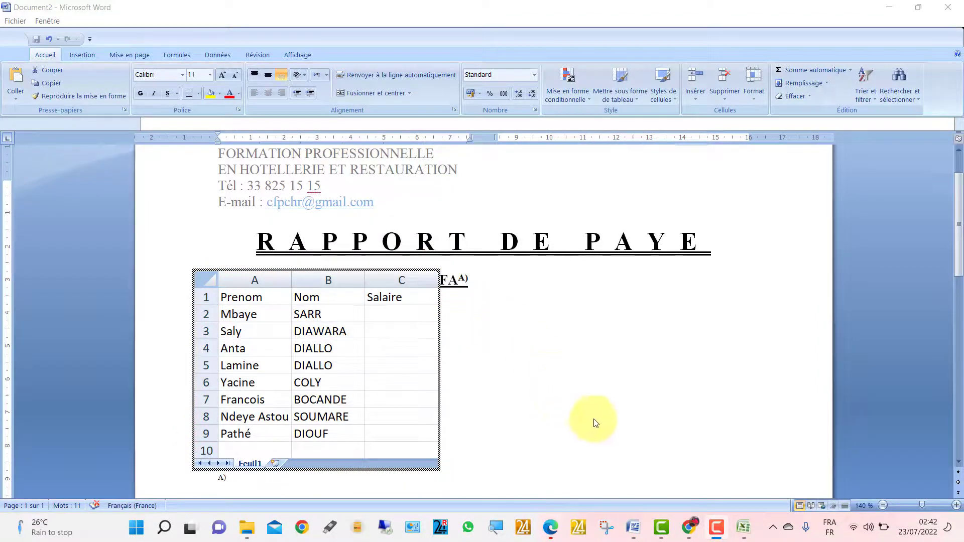
- In Excel, copy the base salaries in H6:H17
click(743, 527)
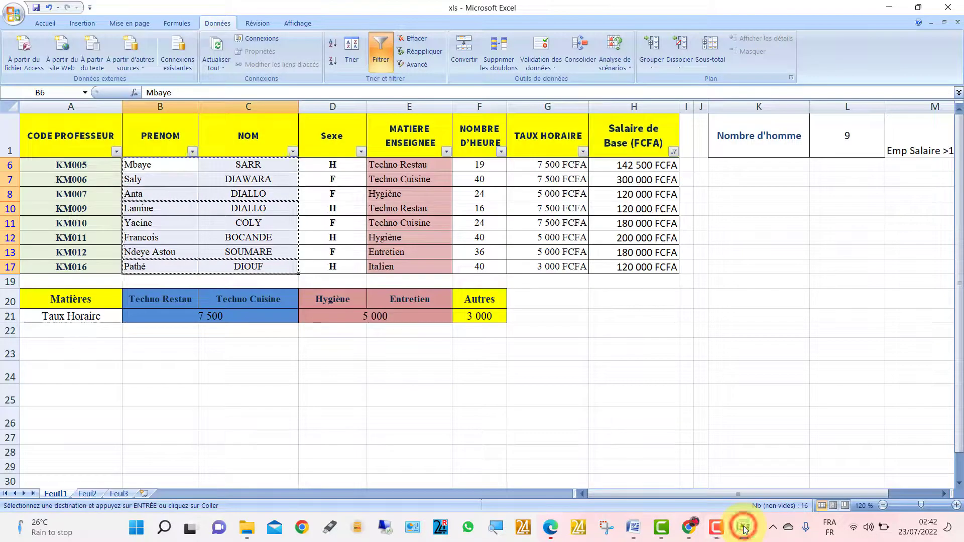
click(586, 164)
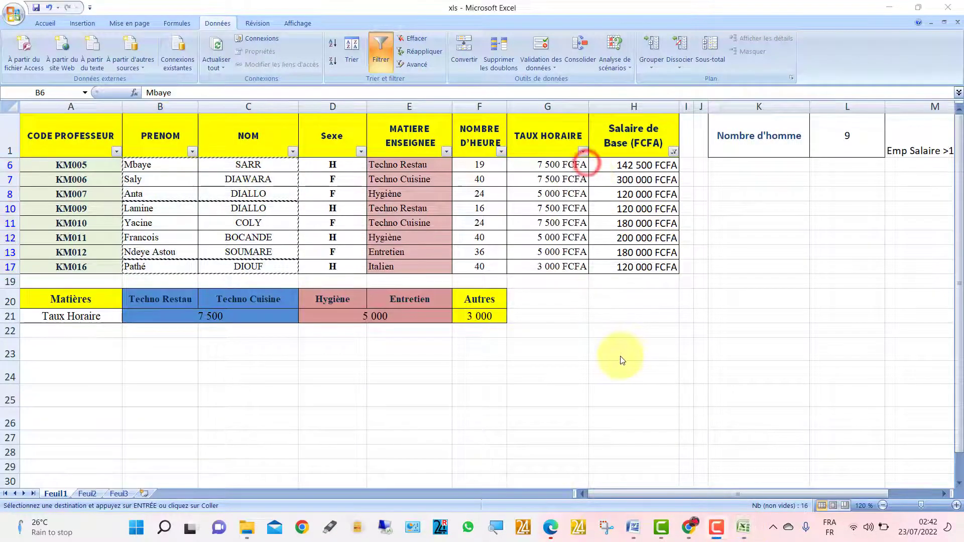
click(612, 164)
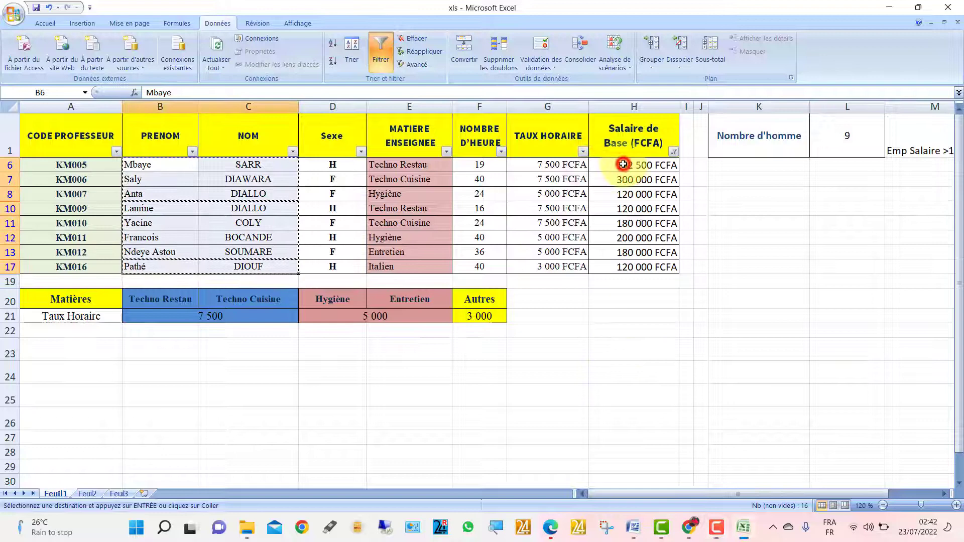
drag(621, 165, 623, 266)
right_click(621, 200)
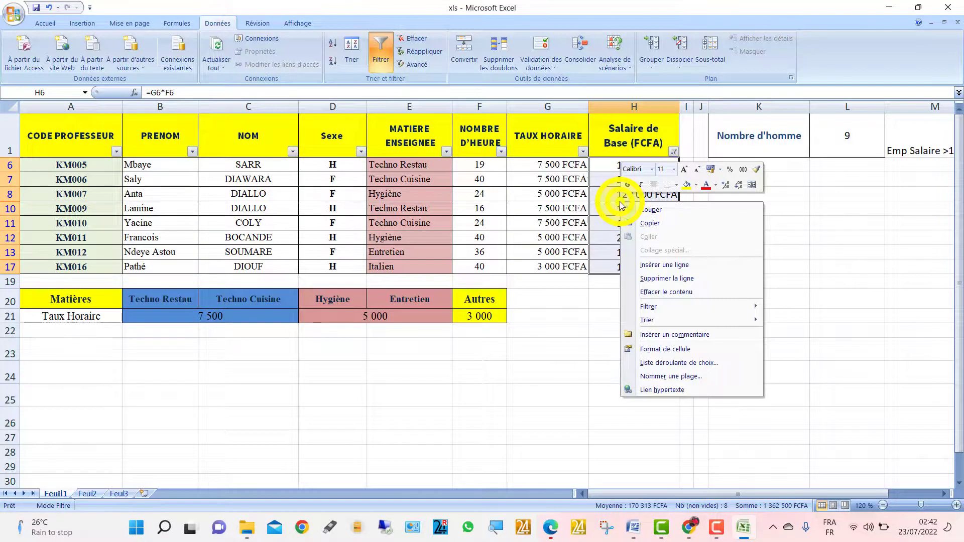
click(647, 223)
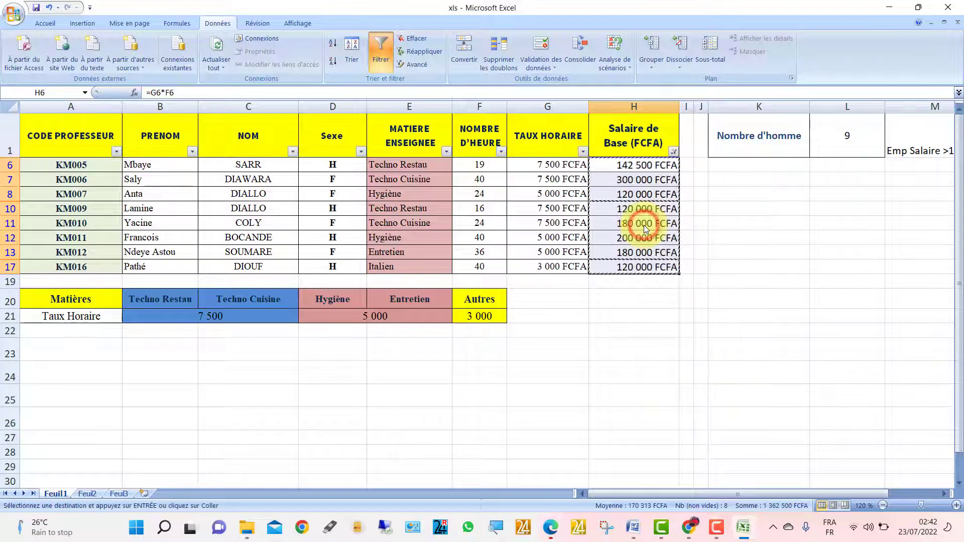
- Paste the salaries at C2 of Document2's embedded sheet with Coller avec liaison
mouse_move(633, 527)
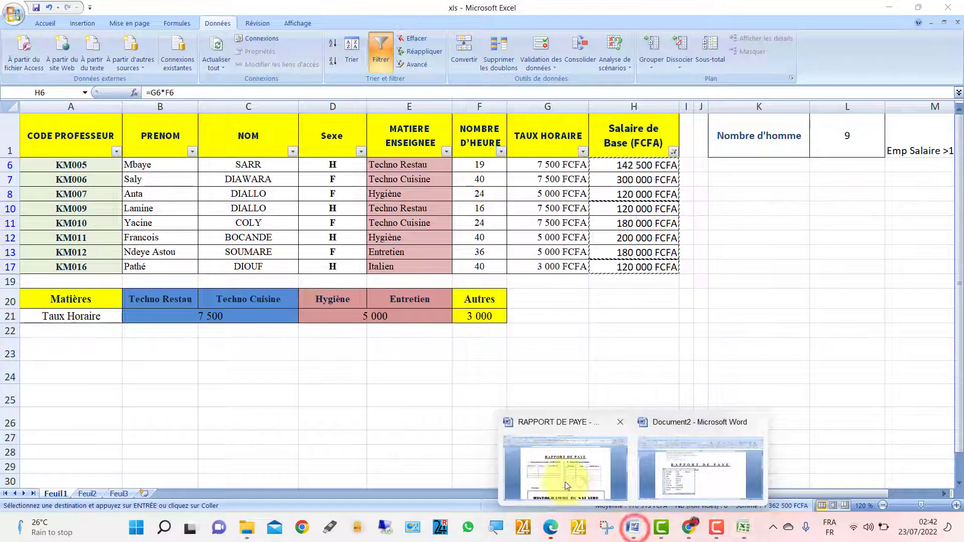
click(701, 473)
click(414, 314)
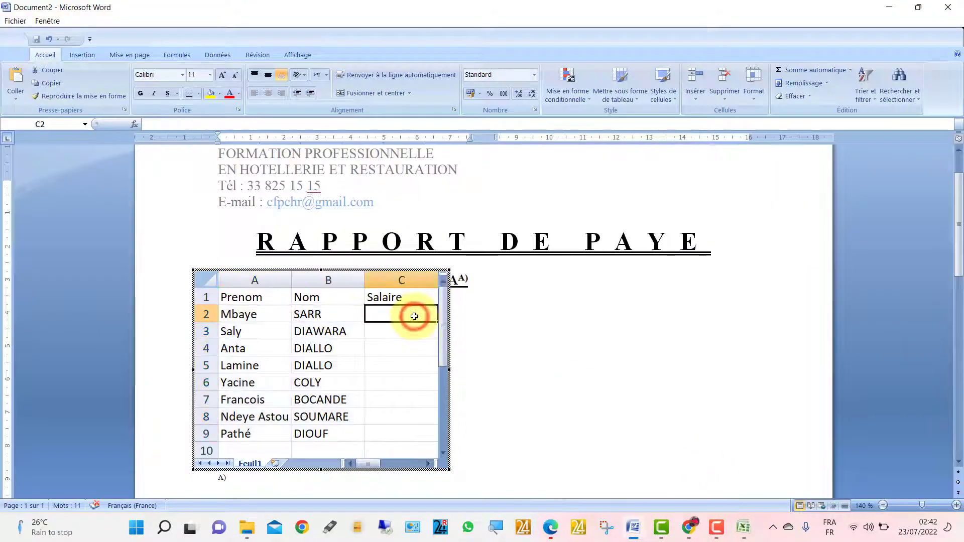
right_click(415, 318)
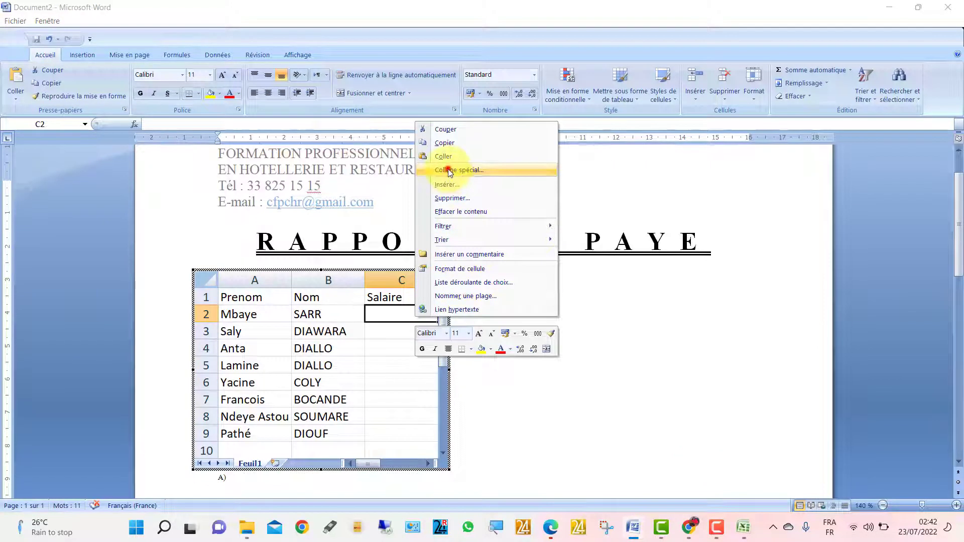
click(448, 169)
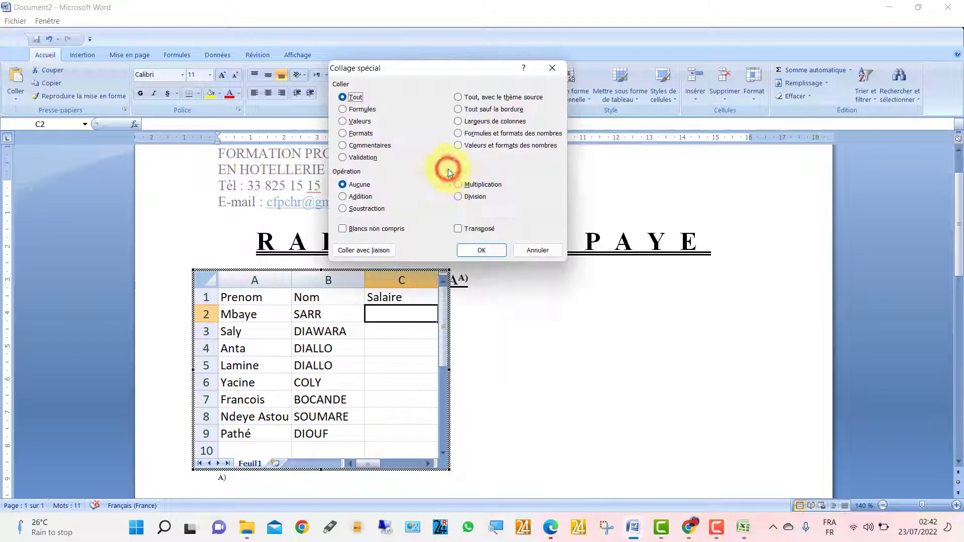
click(369, 251)
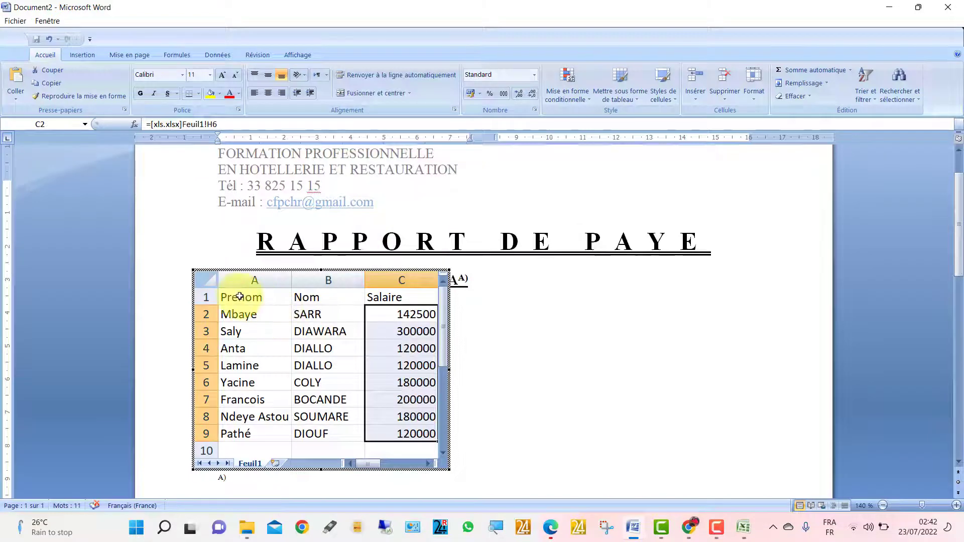
drag(240, 296, 411, 433)
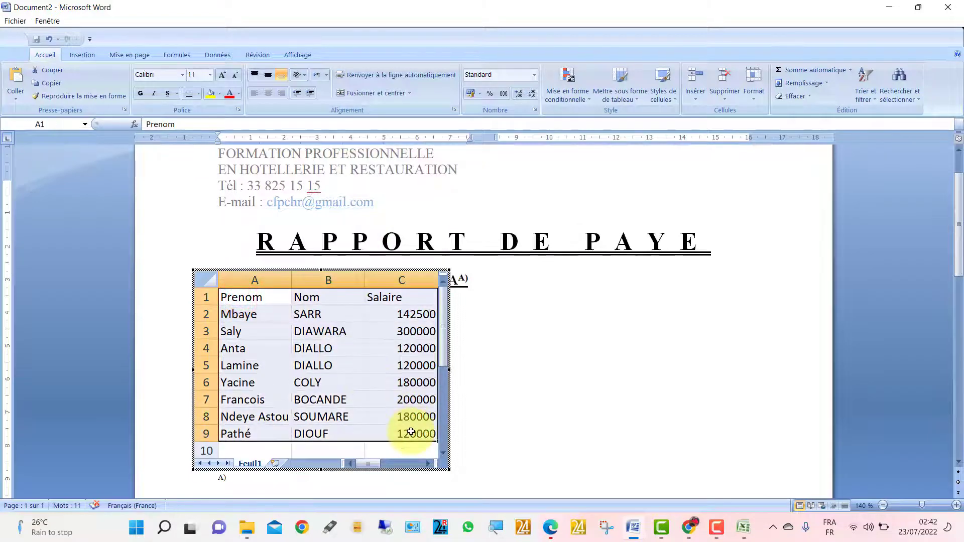
- Apply Toutes les bordures to the whole A1:C9 table
click(198, 94)
click(217, 193)
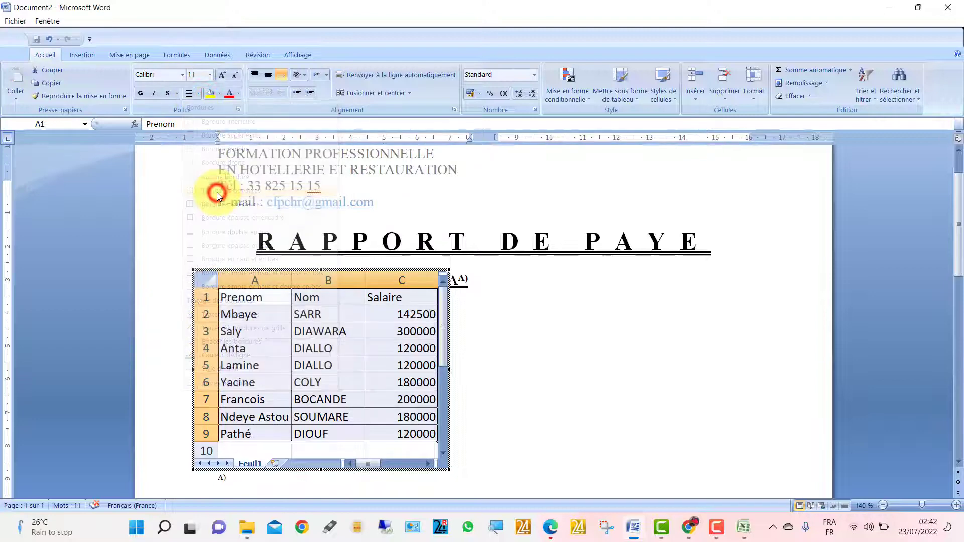
click(290, 316)
- Make the Prenom/Nom/Salaire header row yellow-filled, bold and 12 pt, then exit the sheet
drag(258, 300, 384, 297)
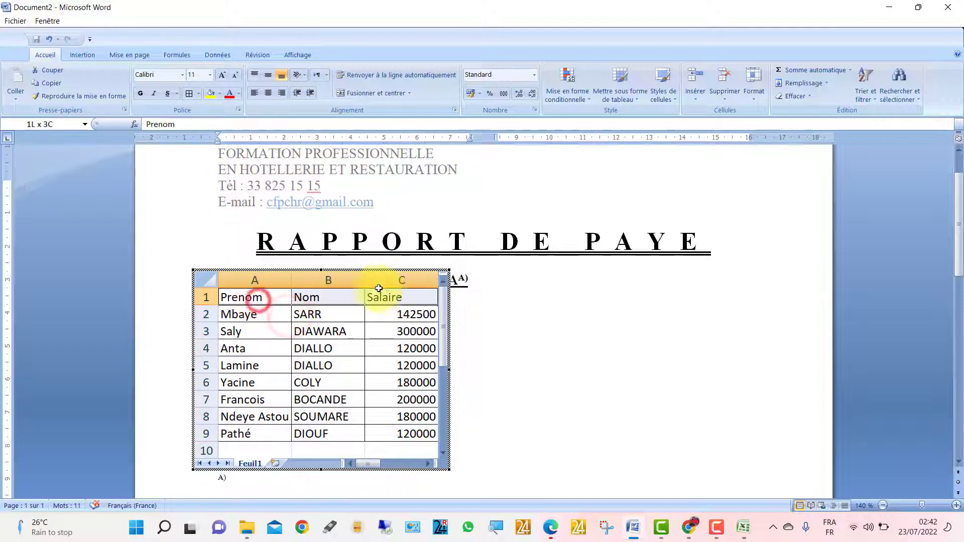
click(220, 93)
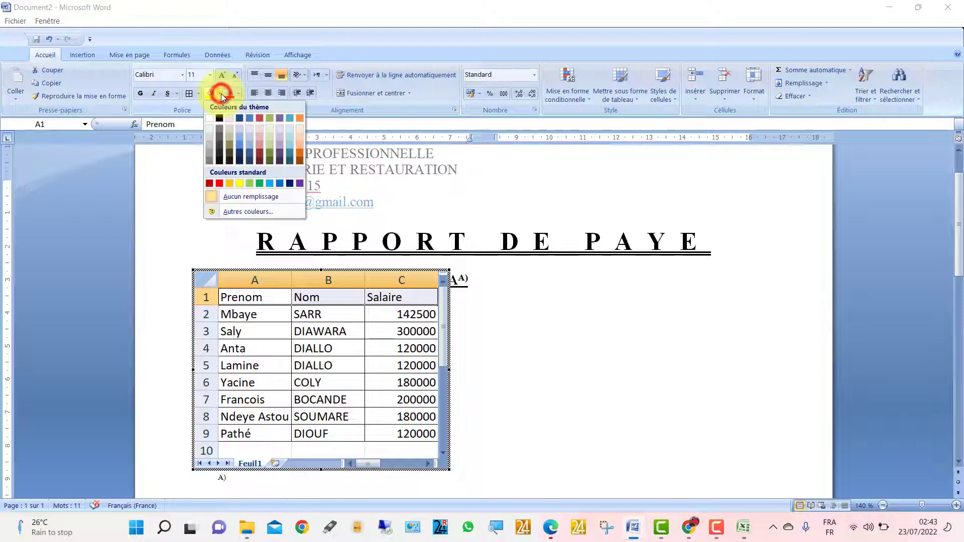
click(240, 183)
click(221, 94)
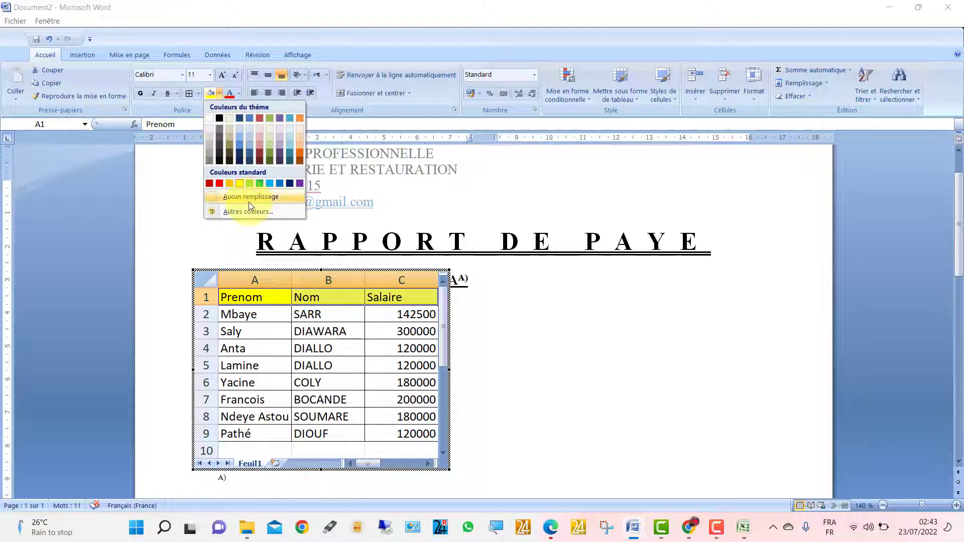
drag(243, 295, 387, 287)
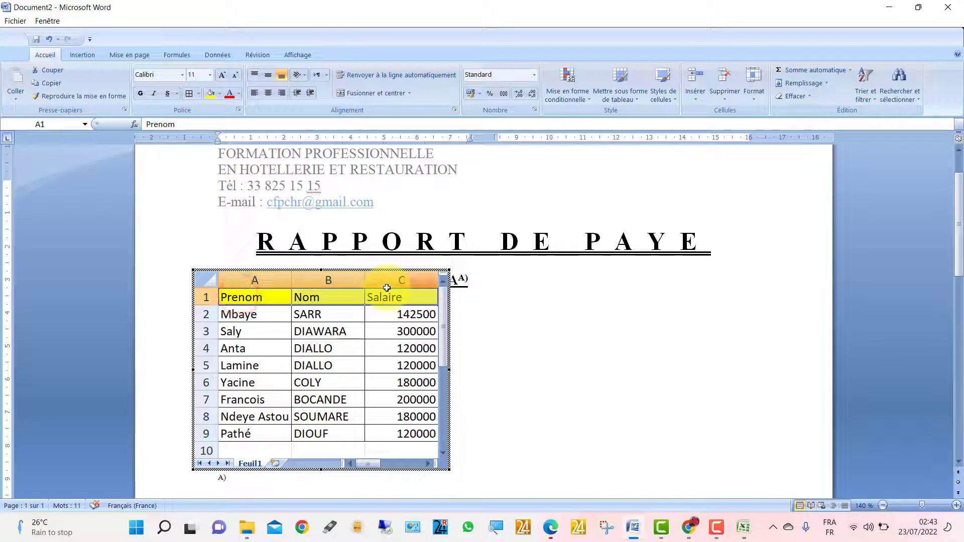
click(141, 95)
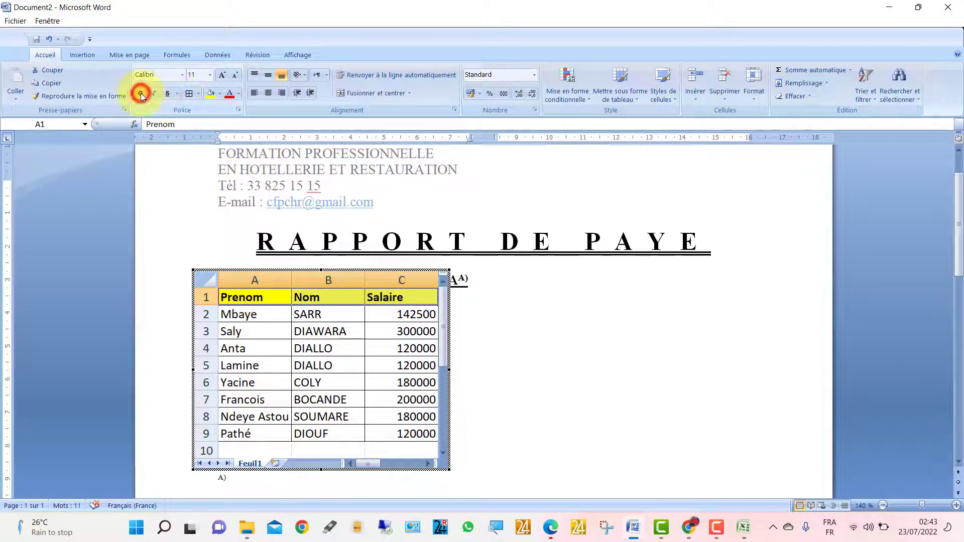
click(224, 75)
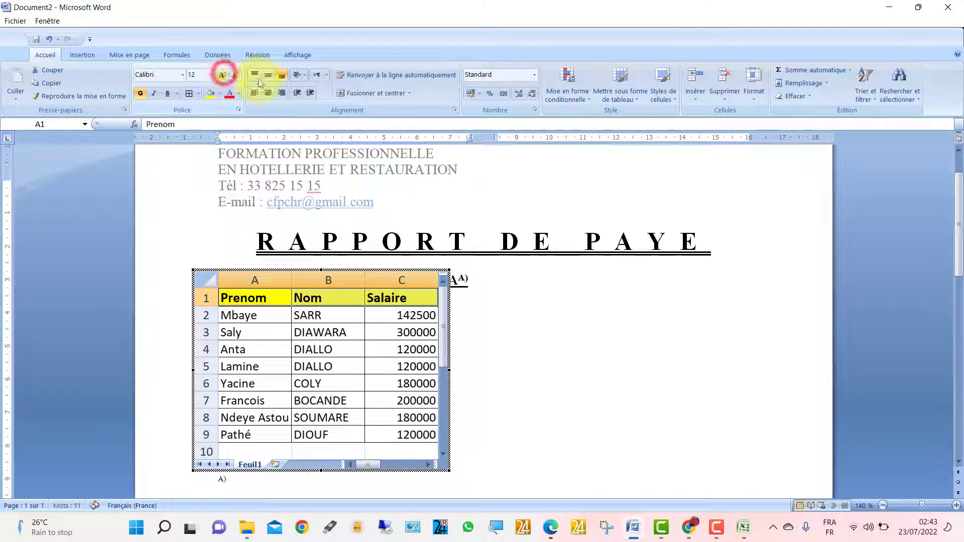
click(494, 308)
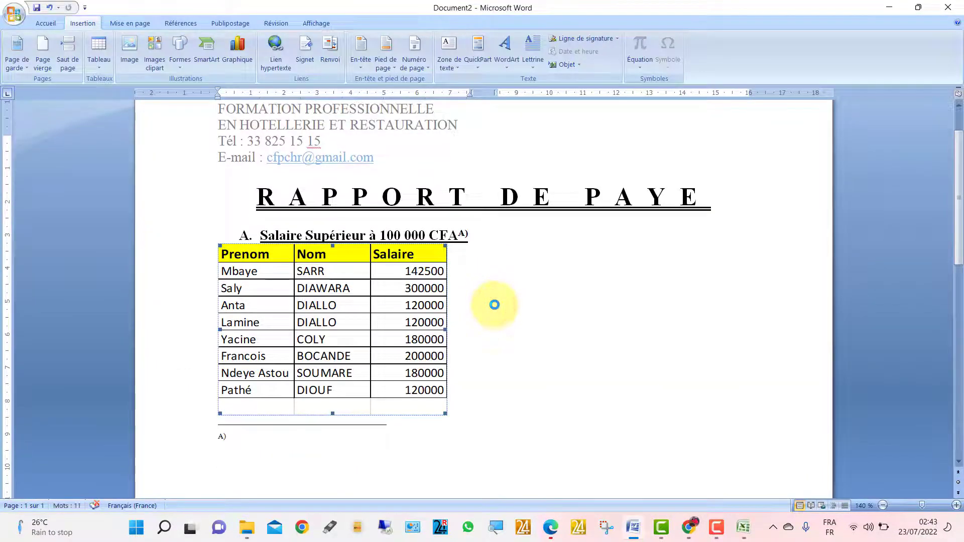
- Insert two empty paragraphs below the embedded salary table
click(485, 354)
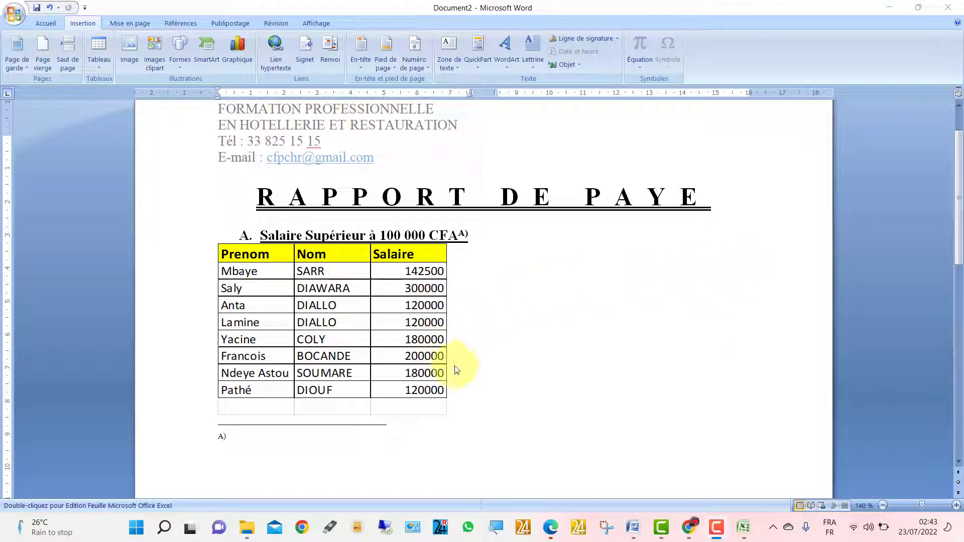
click(455, 390)
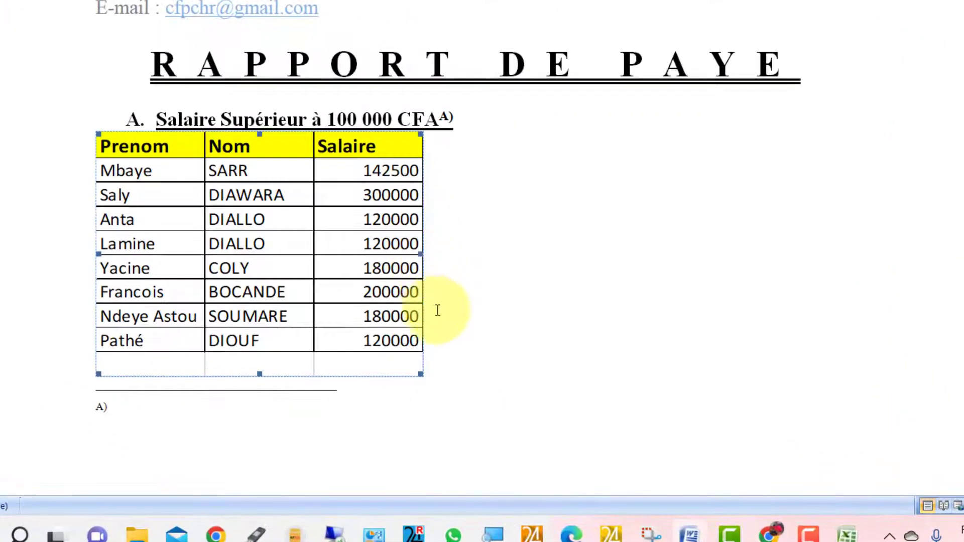
click(433, 358)
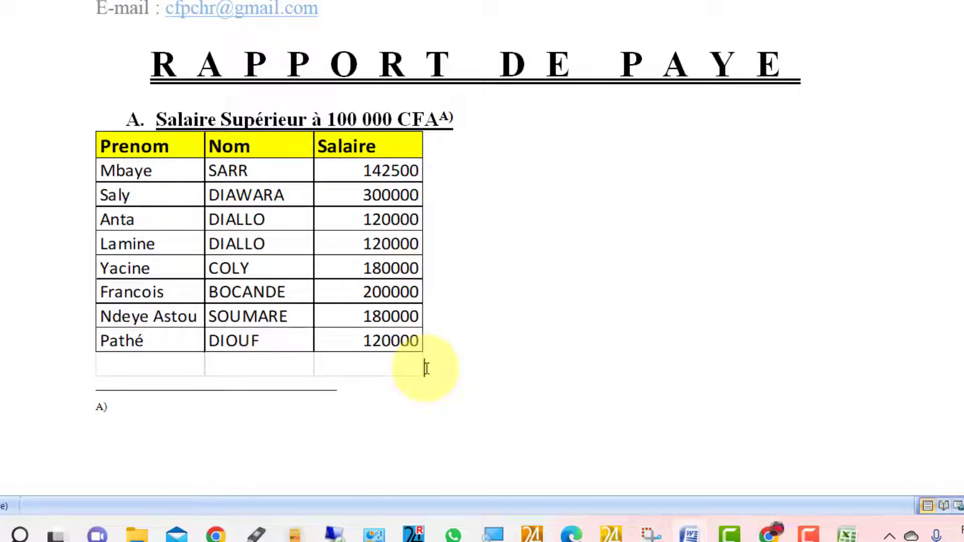
key(Return)
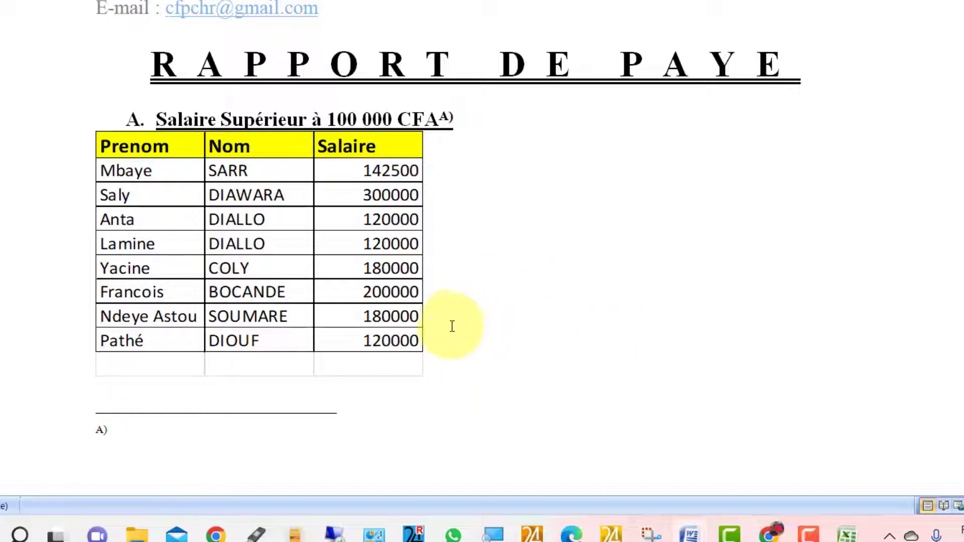
click(442, 346)
key(Return)
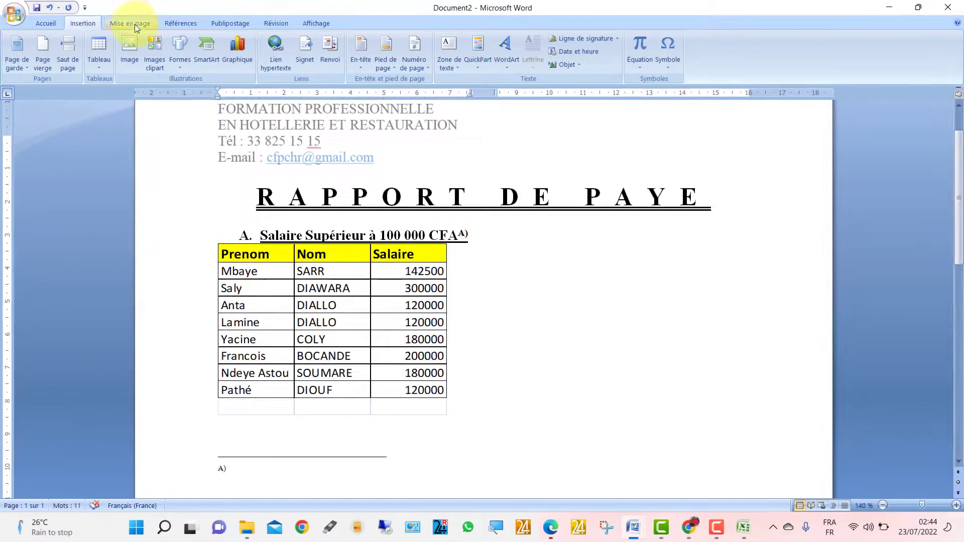
- Insert a column break via Mise en page > Sauts de pages > Colonne
click(134, 24)
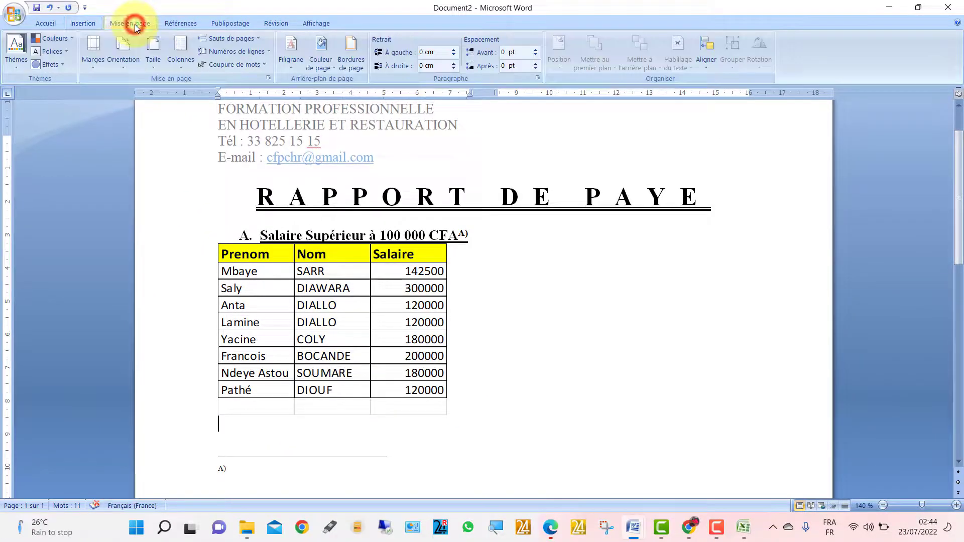
click(213, 38)
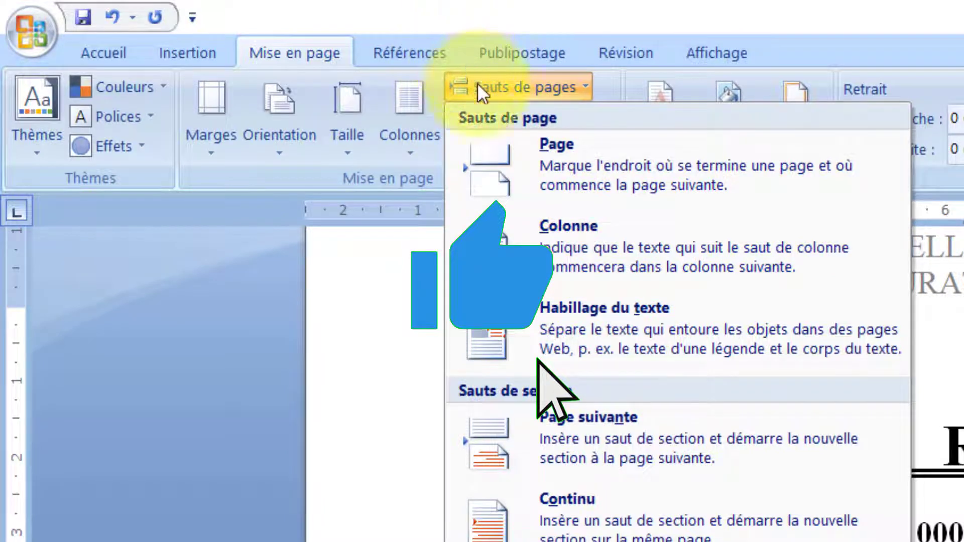
click(542, 233)
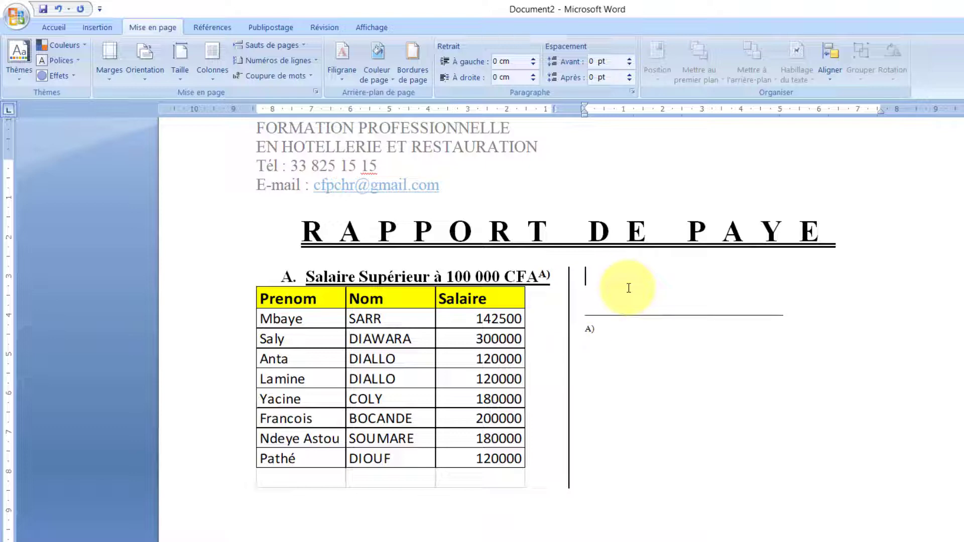
mouse_move(684, 541)
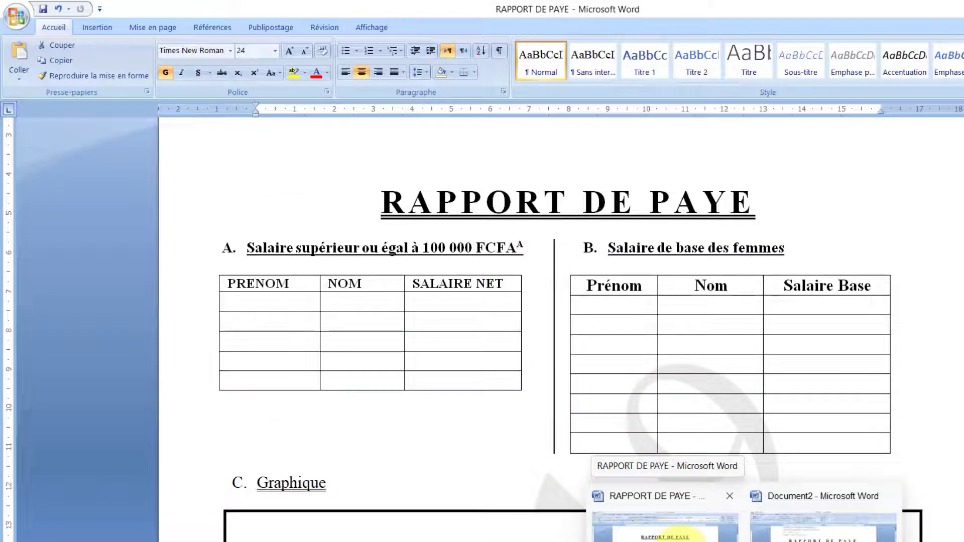
- Type the heading 'Salaire de base des femmes' at the top of the right column
click(605, 282)
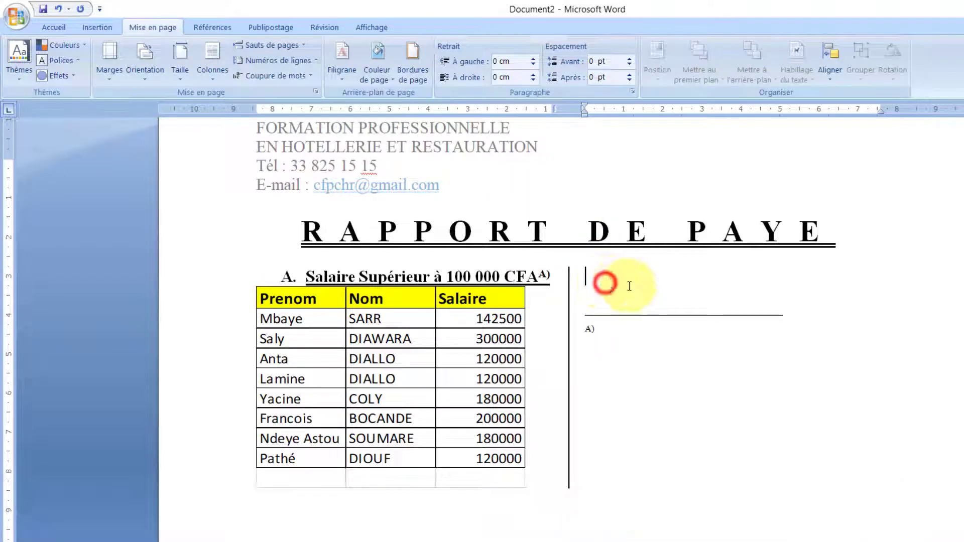
text(salaire )
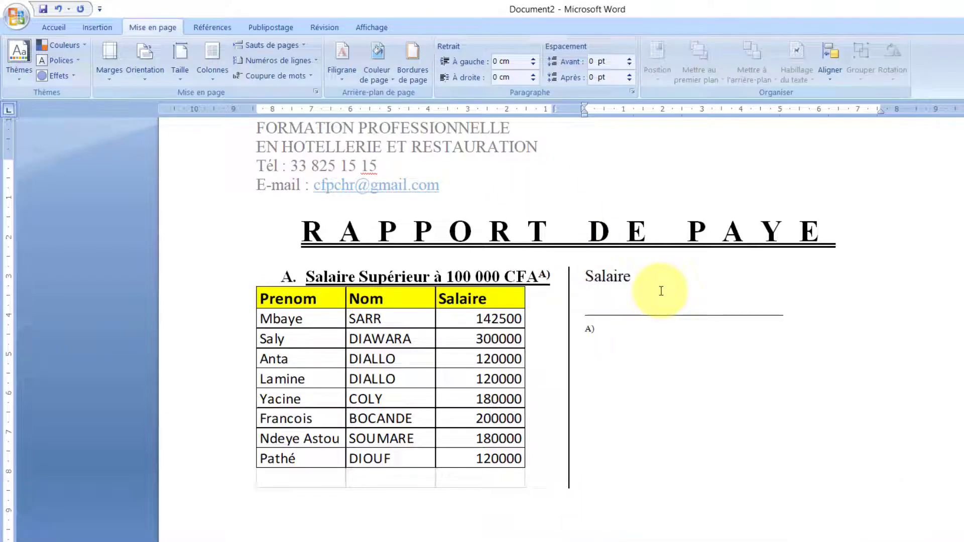
text(de base de »s)
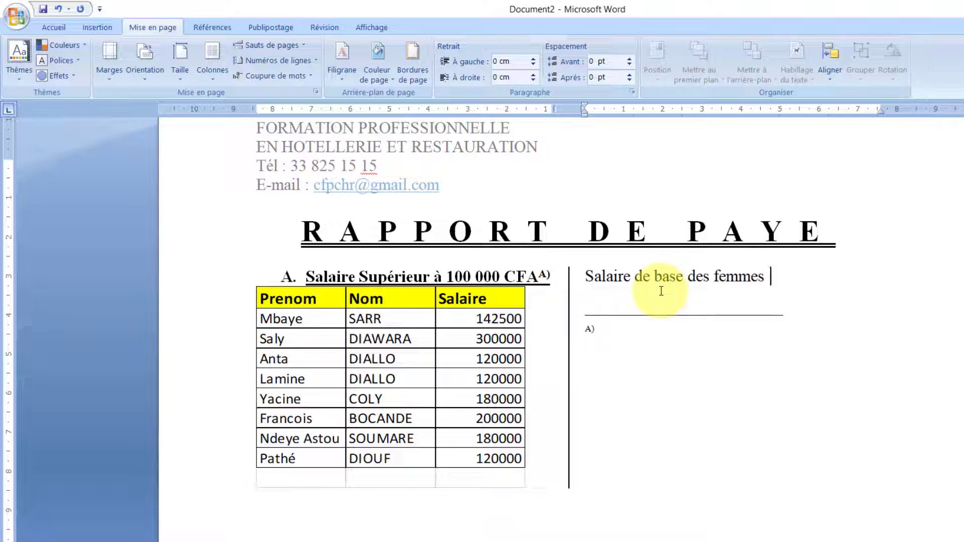
key(Return)
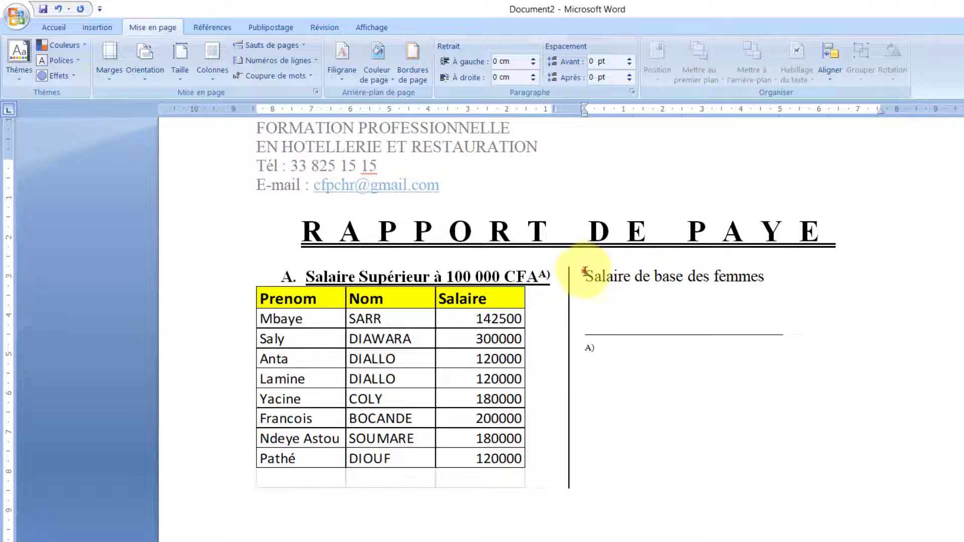
- Number the heading as item B., make it bold and underlined, then switch to Excel
drag(584, 273, 606, 287)
double_click(756, 281)
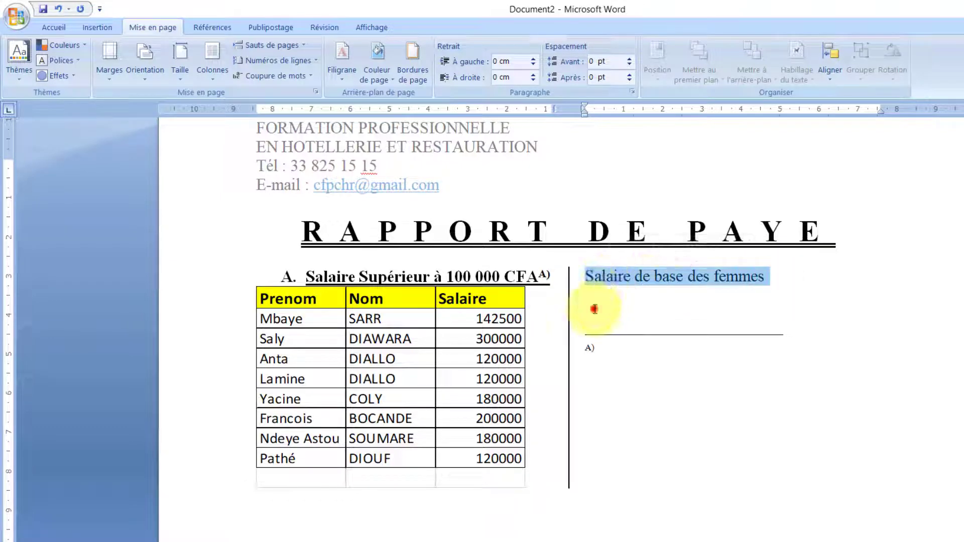
click(593, 301)
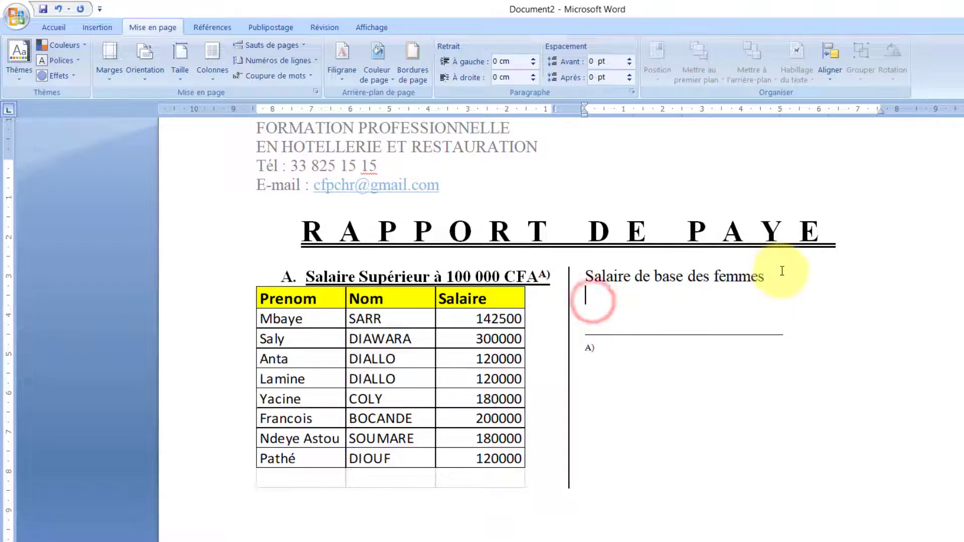
drag(758, 275, 580, 284)
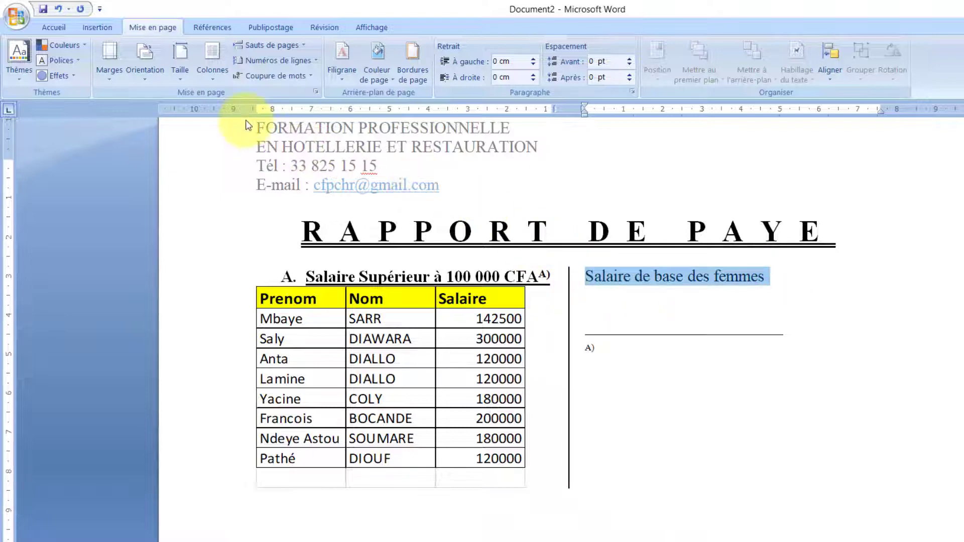
click(55, 27)
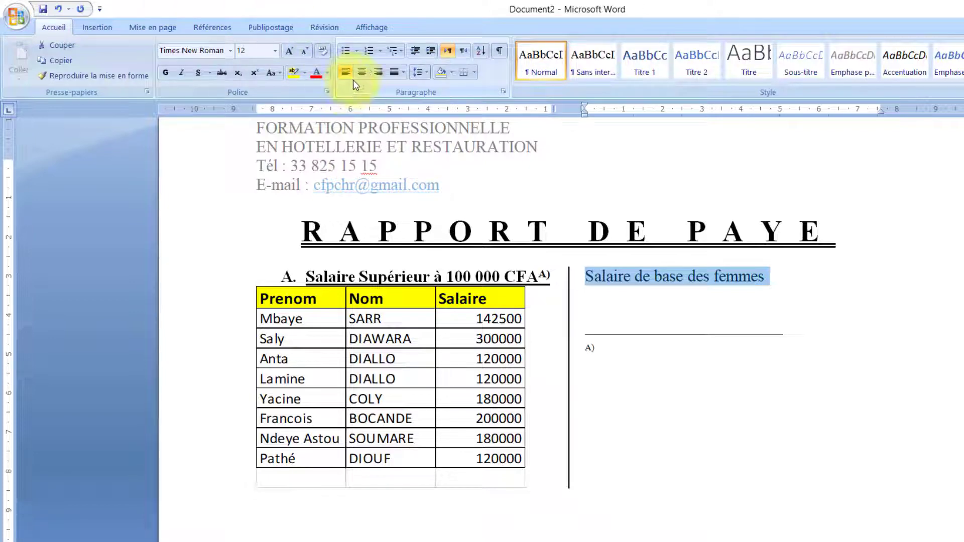
click(369, 53)
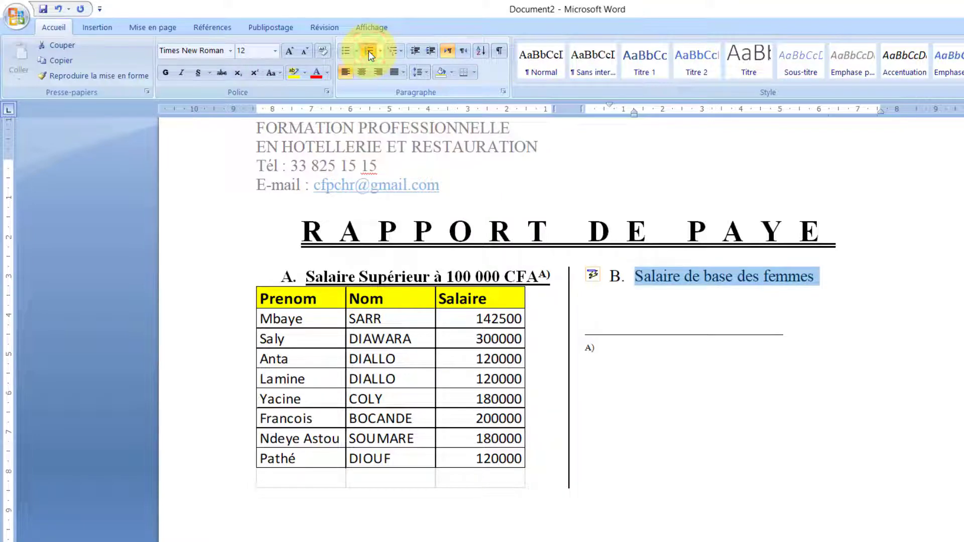
click(380, 51)
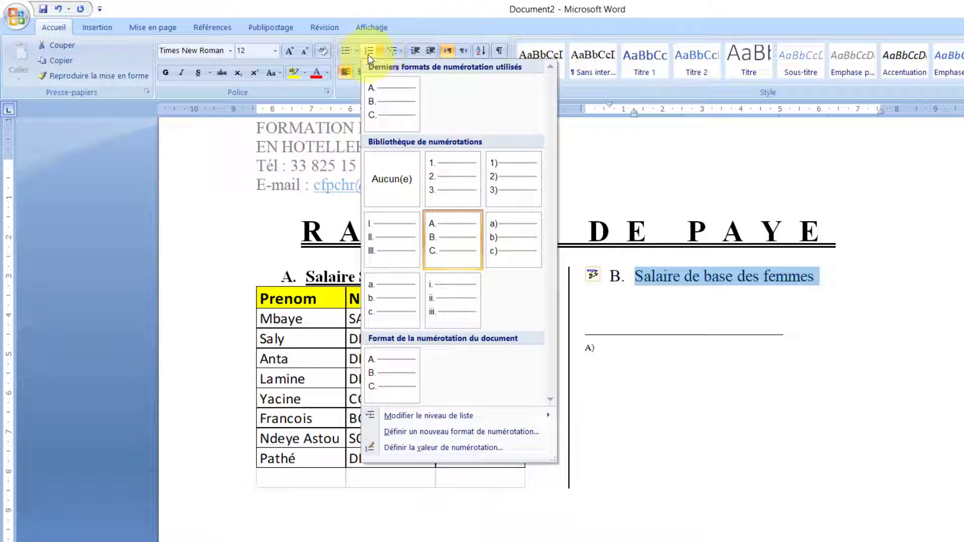
click(422, 8)
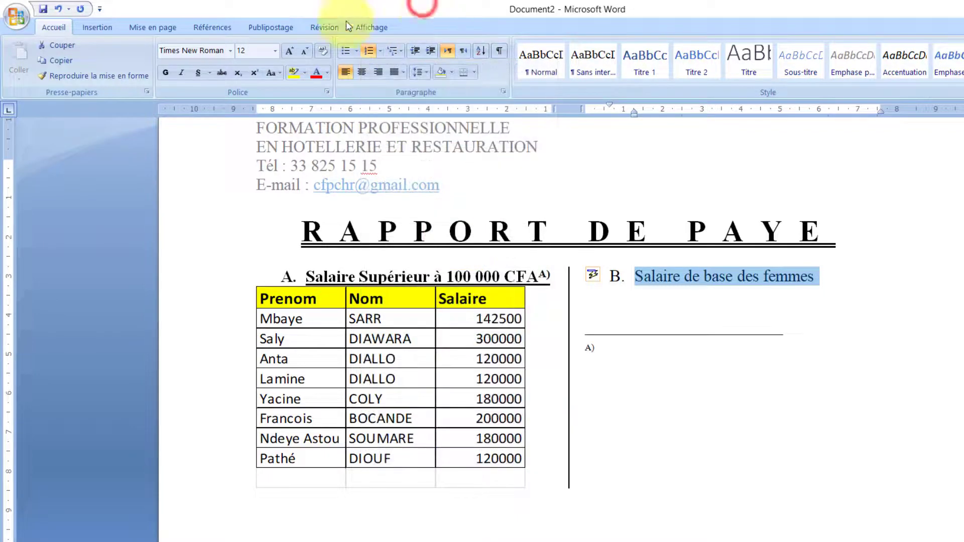
click(165, 72)
click(198, 73)
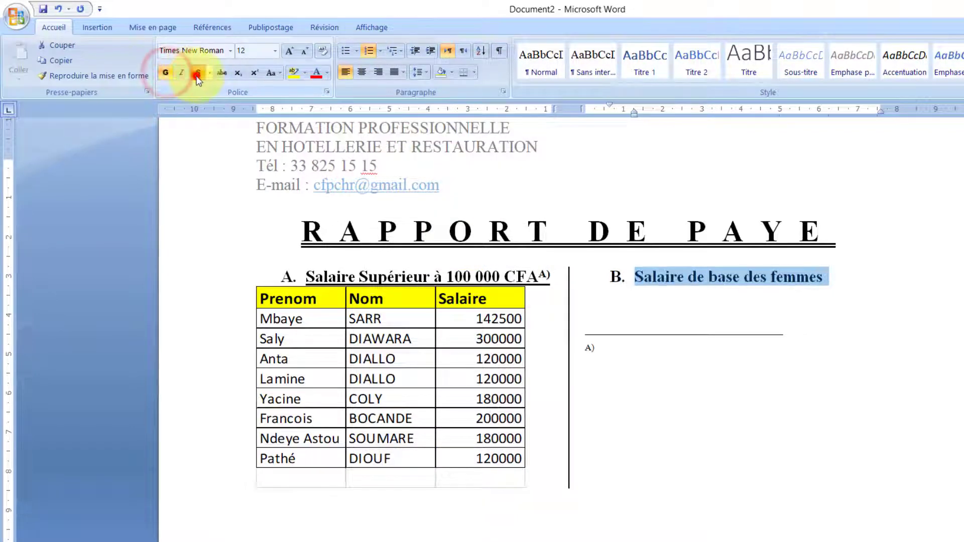
click(614, 291)
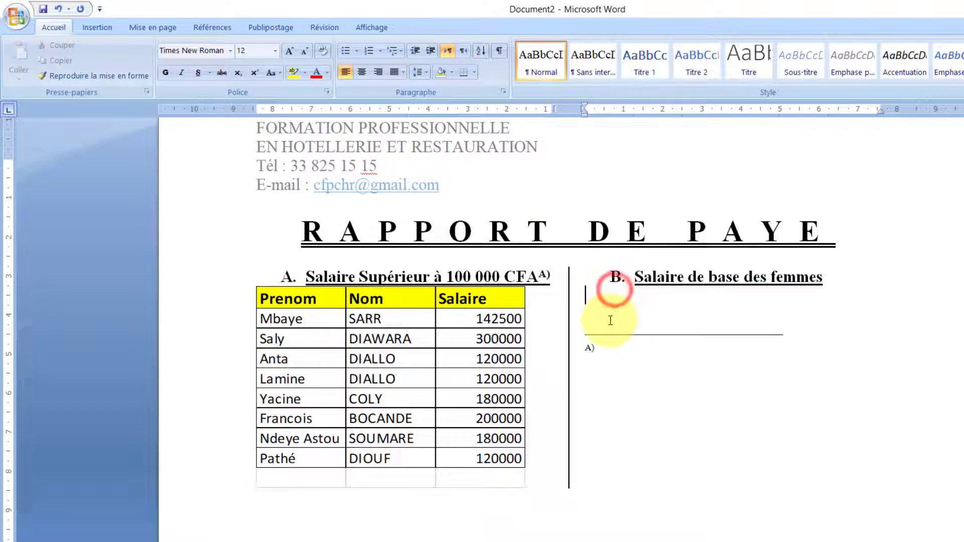
key(alt+Tab)
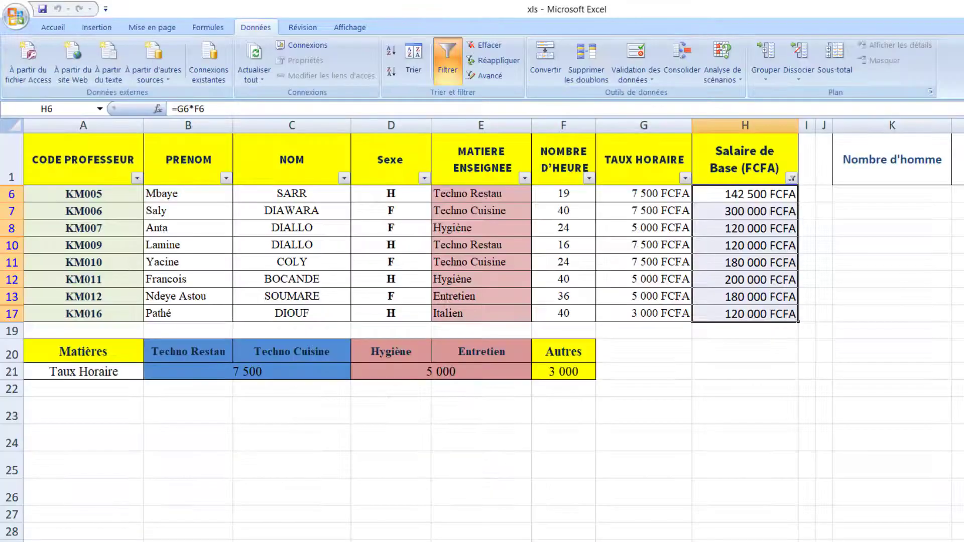
- Back in Document2, insert a Feuille de calcul Excel from Tableau under heading B
click(745, 541)
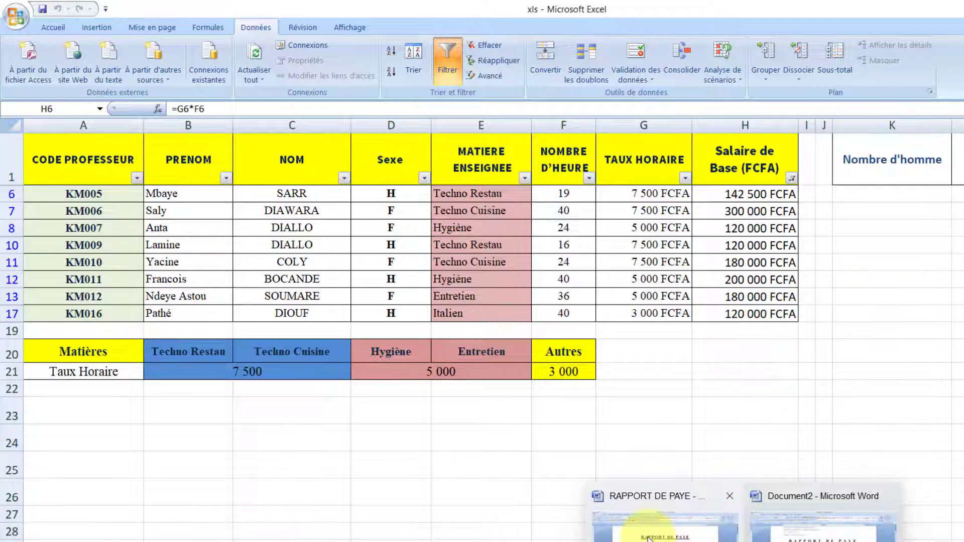
mouse_move(647, 538)
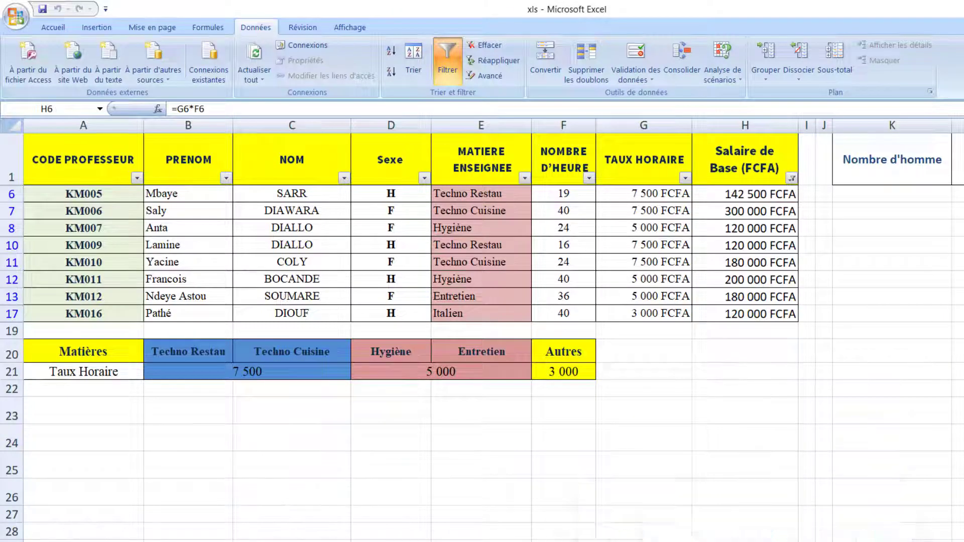
click(824, 525)
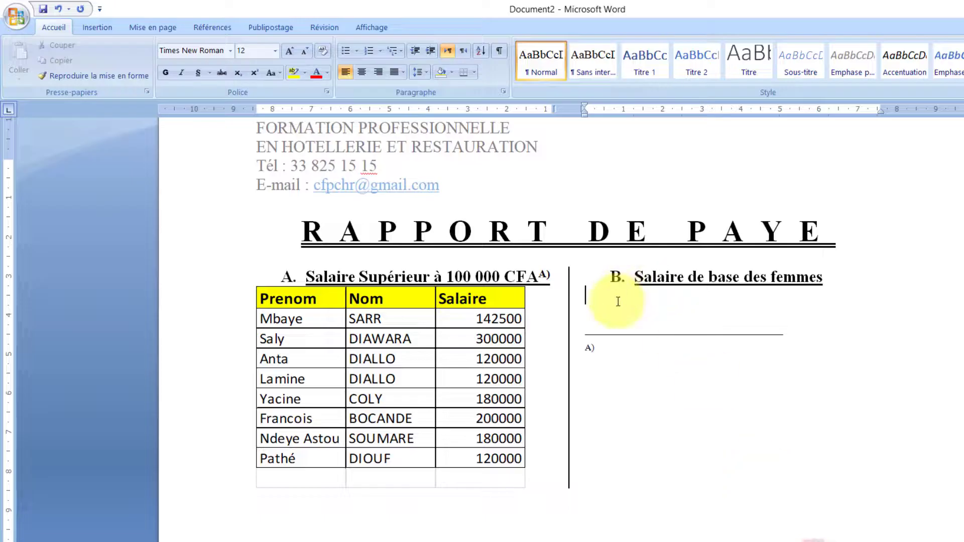
click(108, 28)
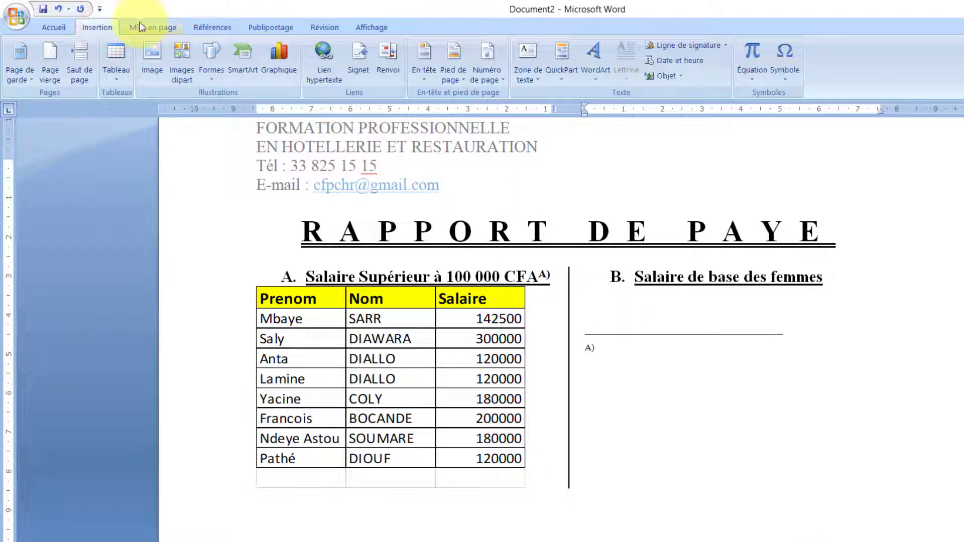
click(140, 28)
click(105, 26)
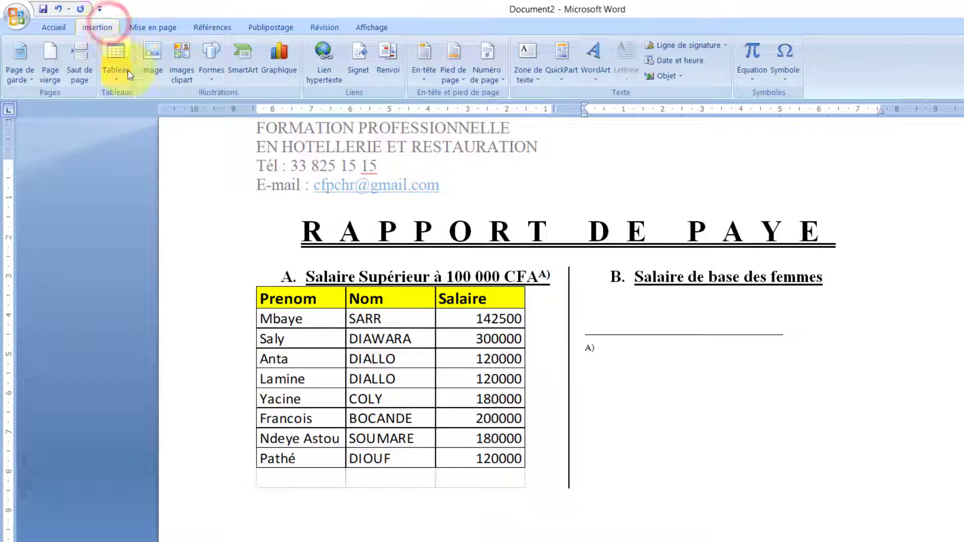
click(115, 75)
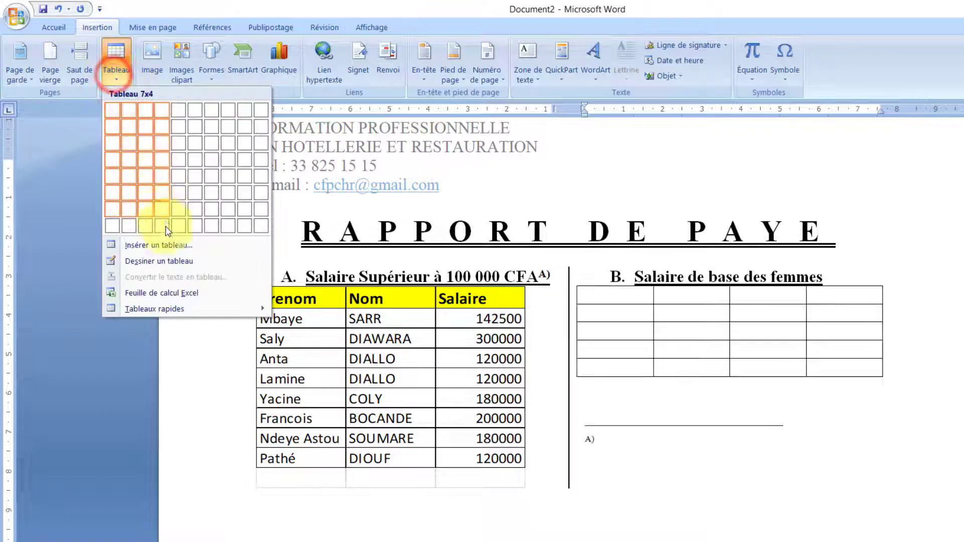
click(165, 293)
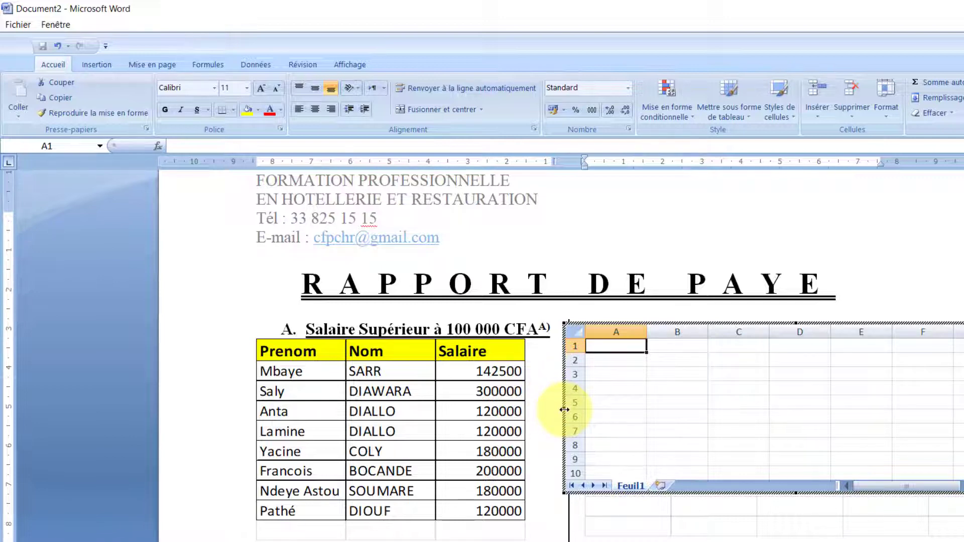
- Narrow the embedded sheet and enter headers Prenom, Nom, Salaire in A1:C1, then go to Excel
drag(564, 410, 762, 408)
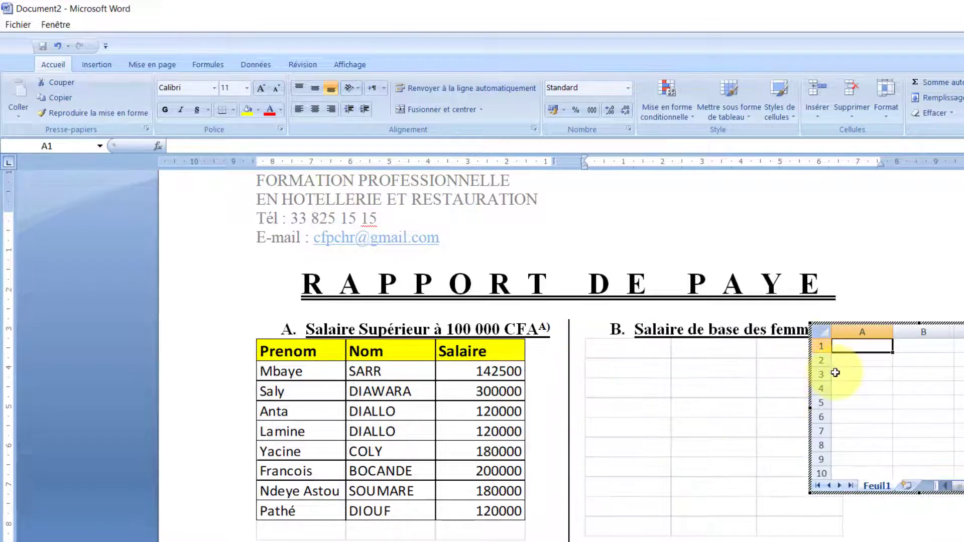
click(843, 346)
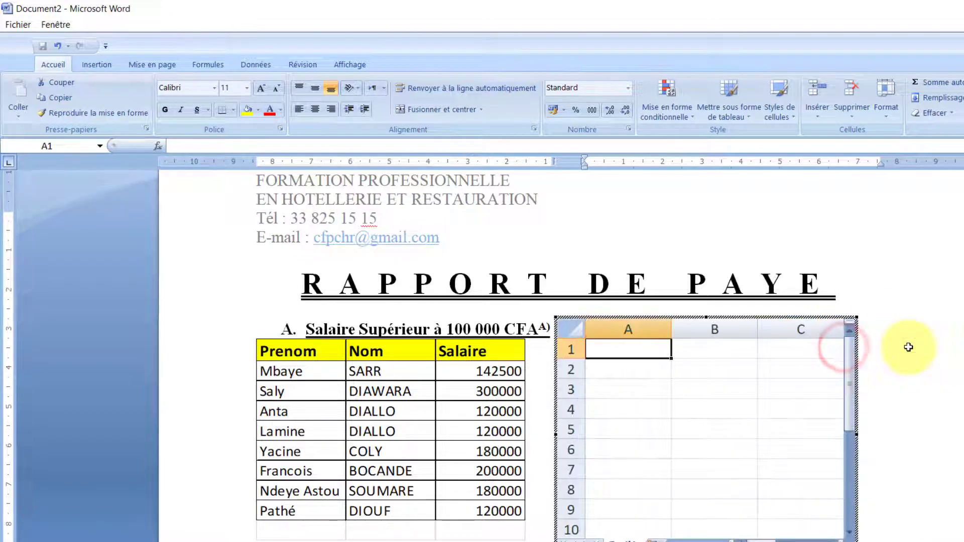
text(prnom)
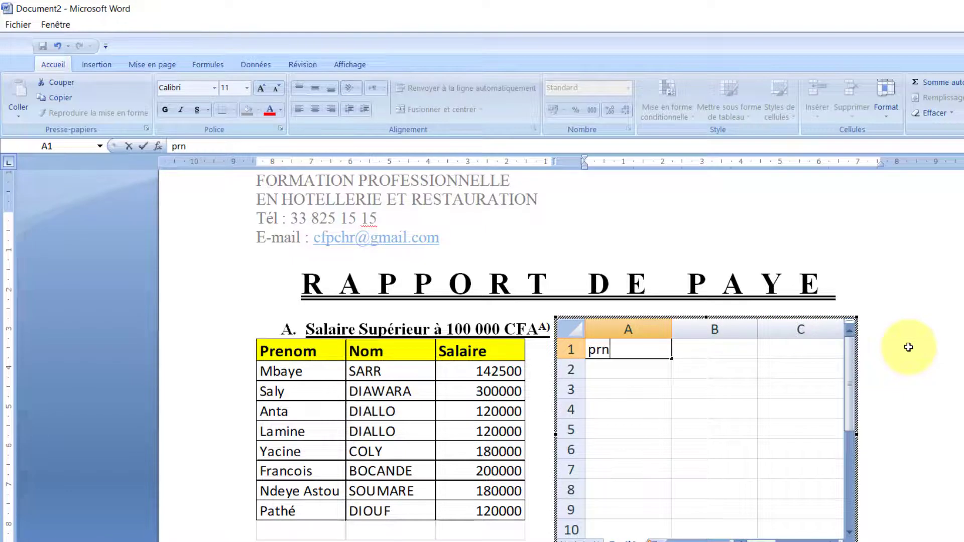
key(BackSpace)
key(BackSpace)
key(BackSpace)
text(e)
key(BackSpace)
key(BackSpace)
key(BackSpace)
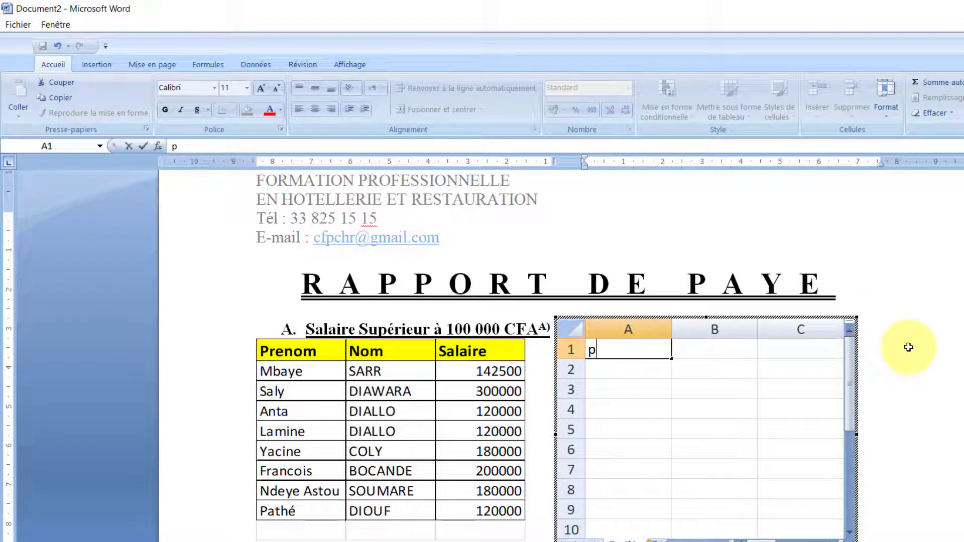
text(Prenom)
key(Tab)
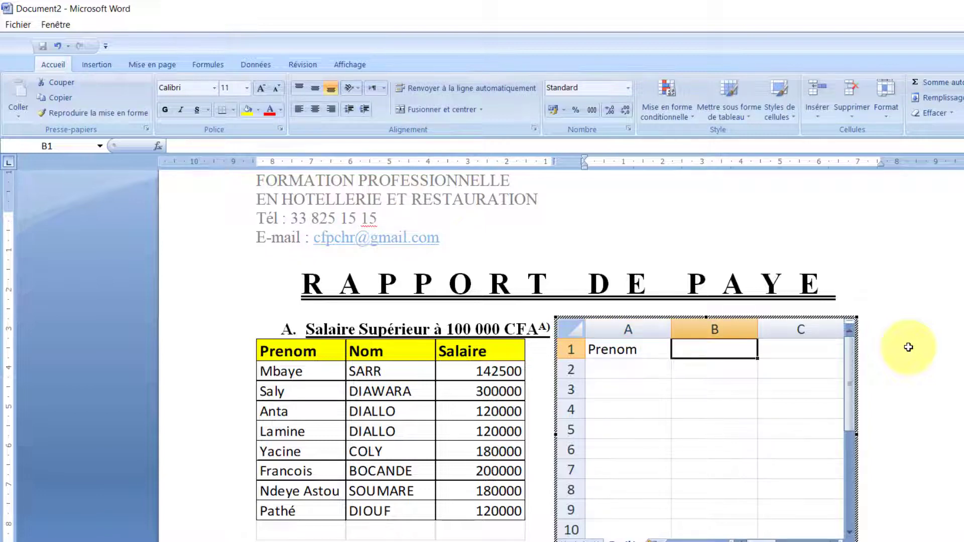
text(Nom)
key(Tab)
text(S)
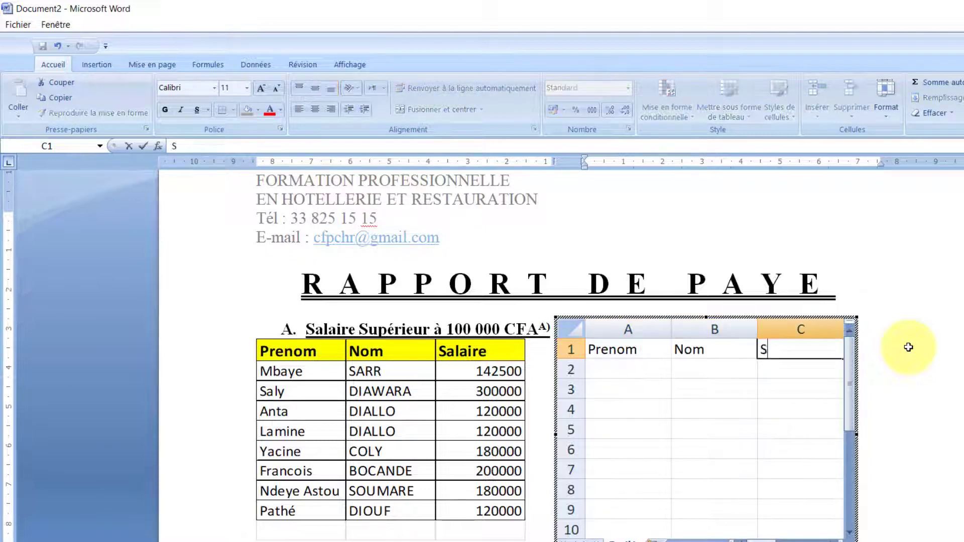
text(alaire)
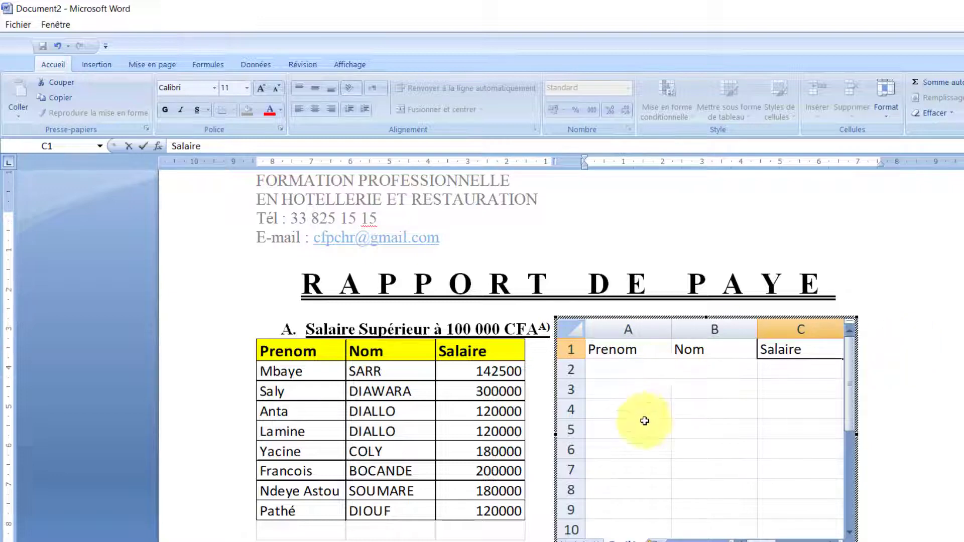
click(693, 400)
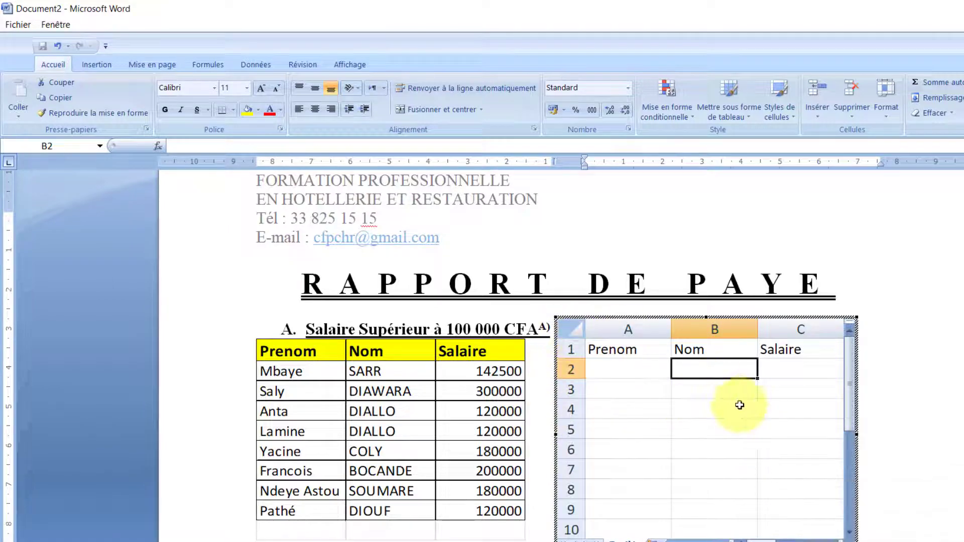
click(833, 502)
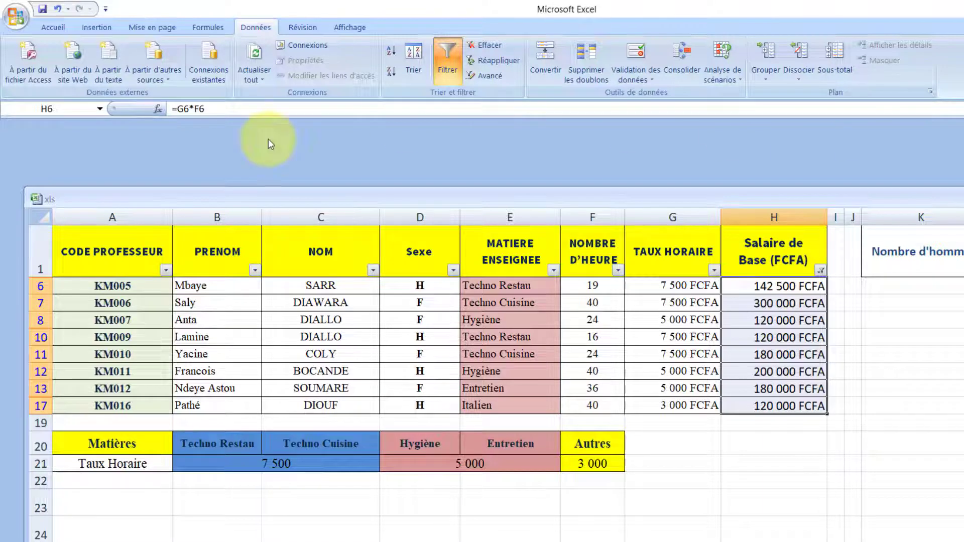
- Clear the Salaire de Base filter and filter Sexe to show only F rows
double_click(63, 203)
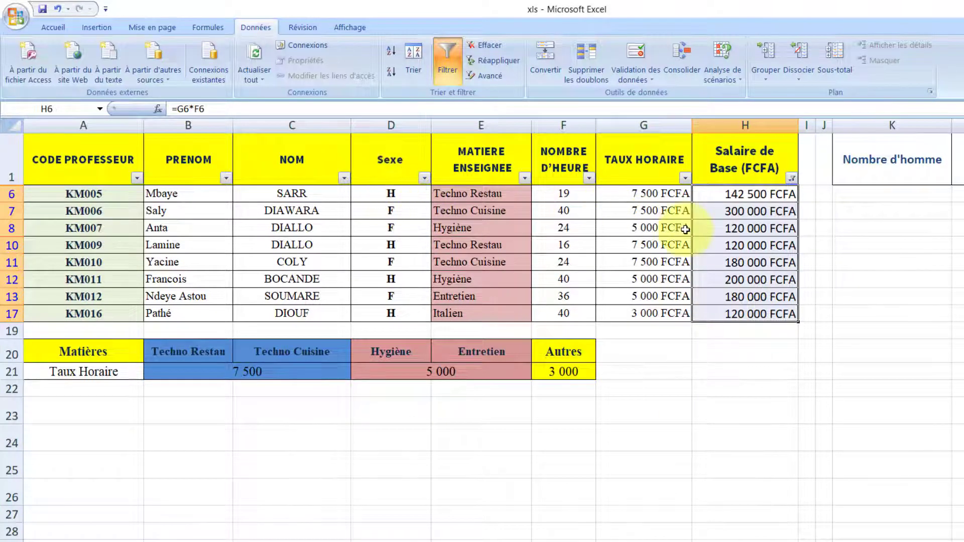
click(791, 178)
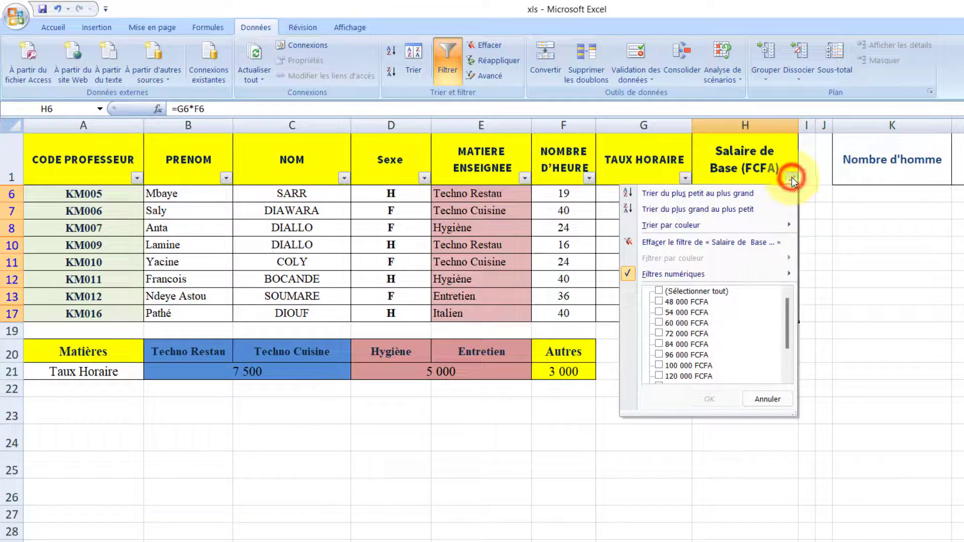
click(713, 243)
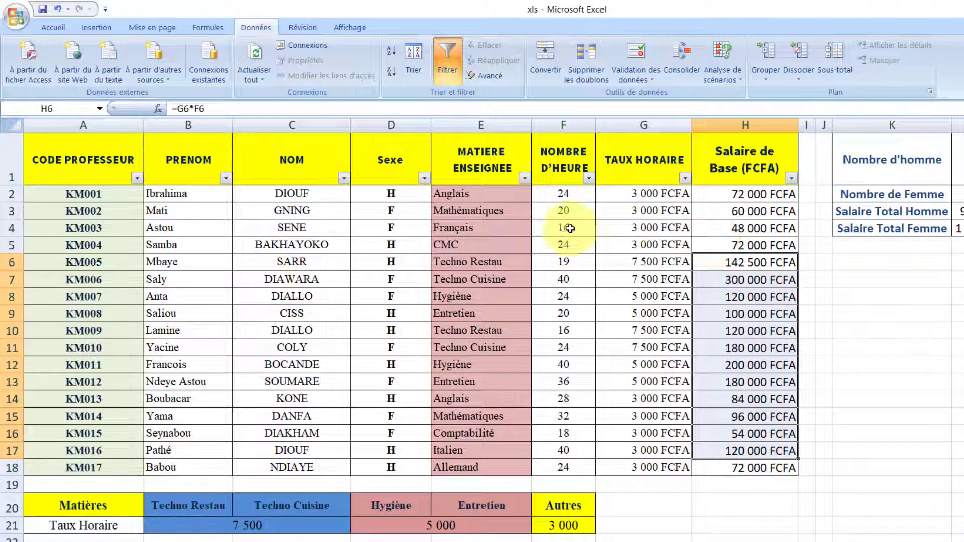
click(424, 179)
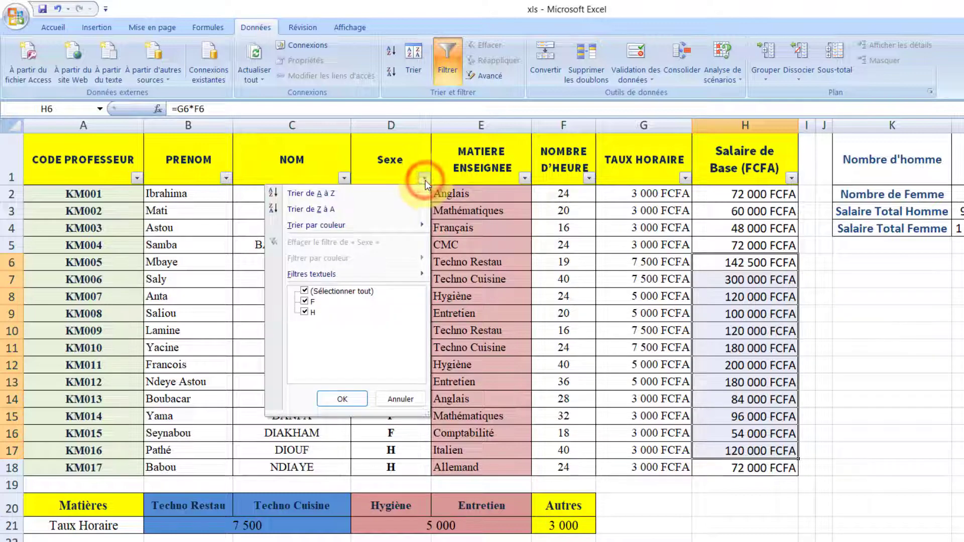
click(305, 312)
click(341, 400)
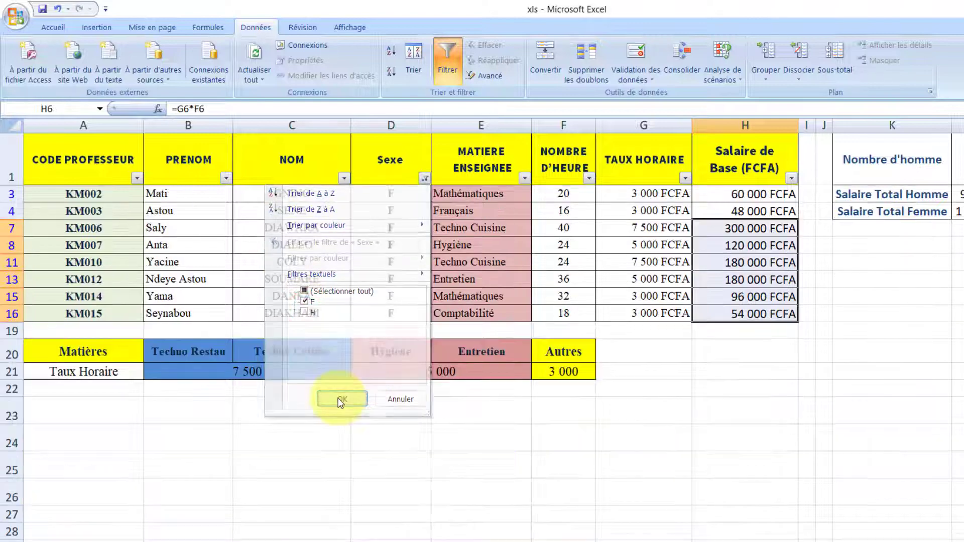
click(355, 275)
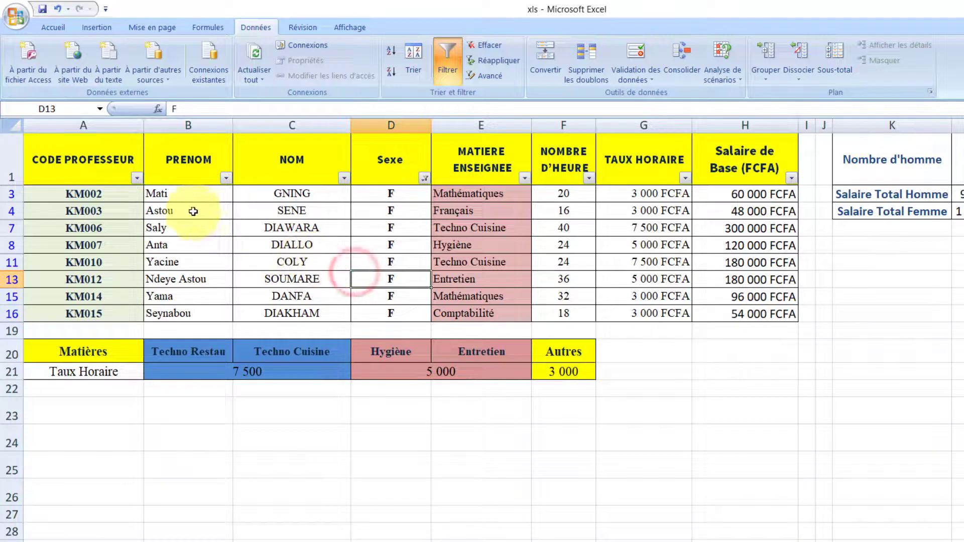
- Paste-link the women's first names and surnames (B3:C16) into cell A2 of the Word sheet
drag(172, 196, 313, 318)
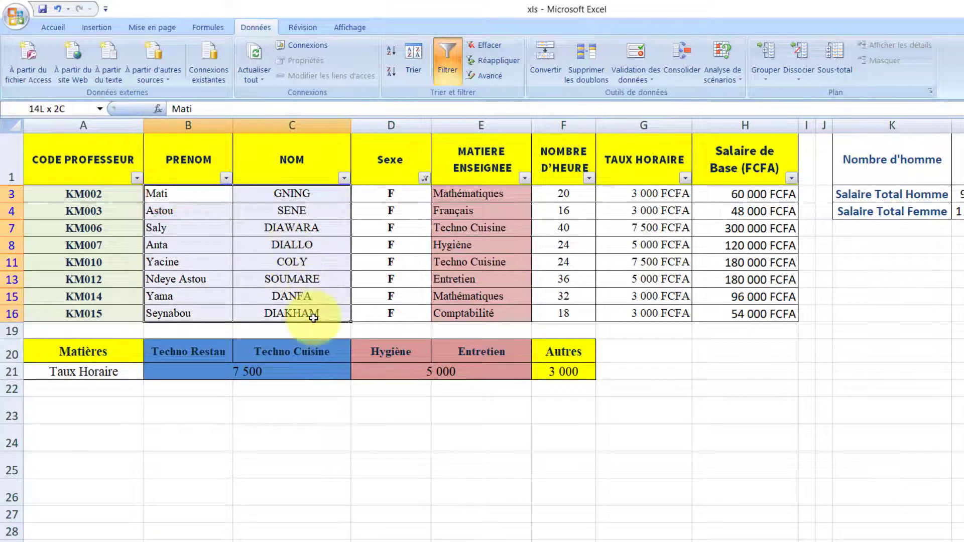
right_click(288, 251)
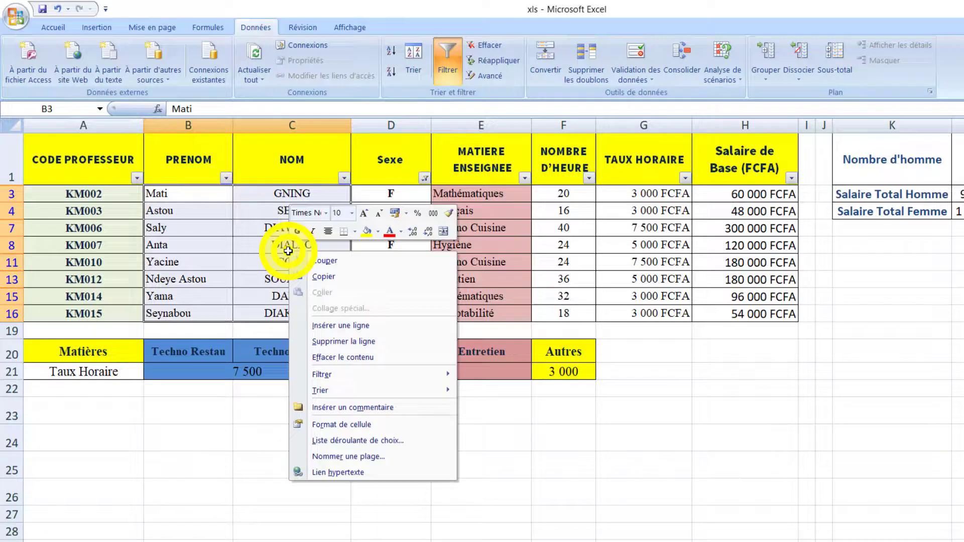
click(313, 277)
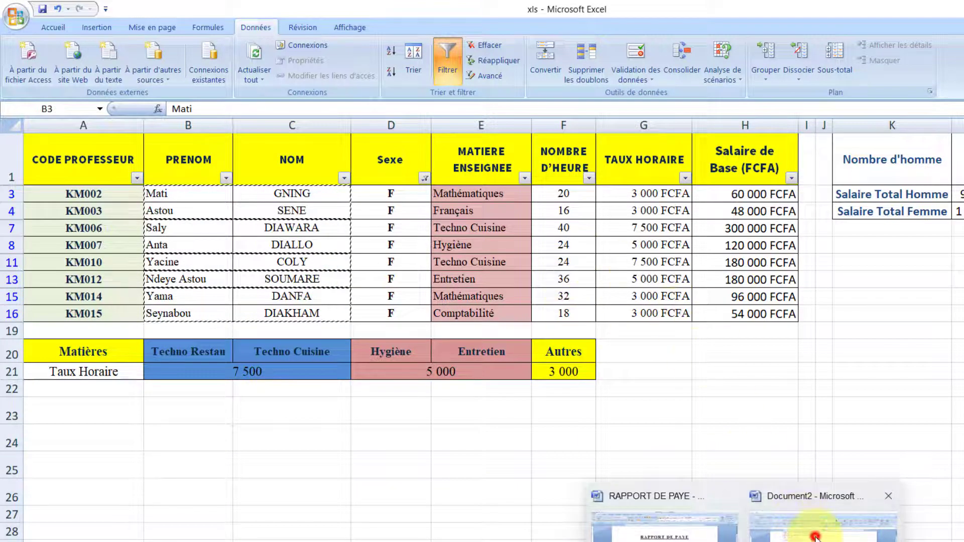
click(816, 532)
right_click(620, 366)
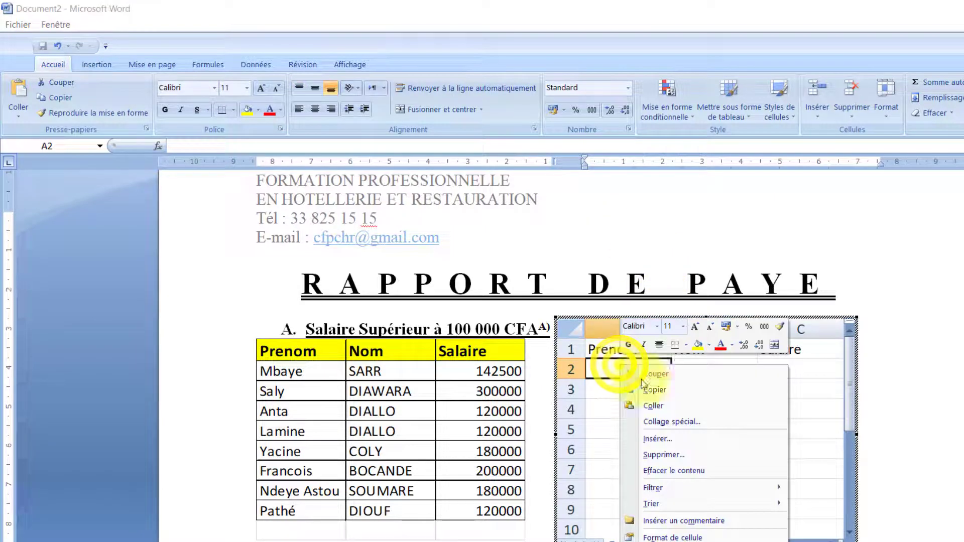
click(674, 421)
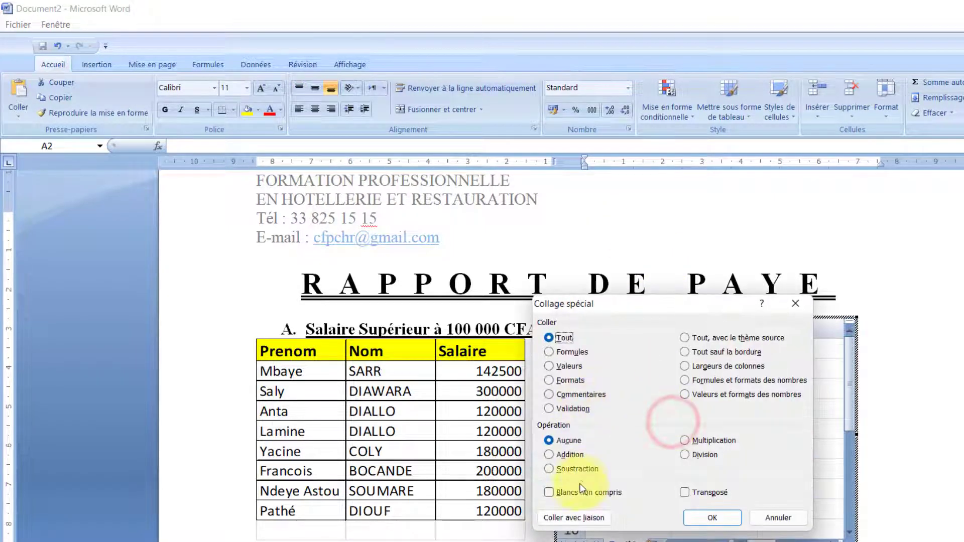
drag(561, 300, 396, 180)
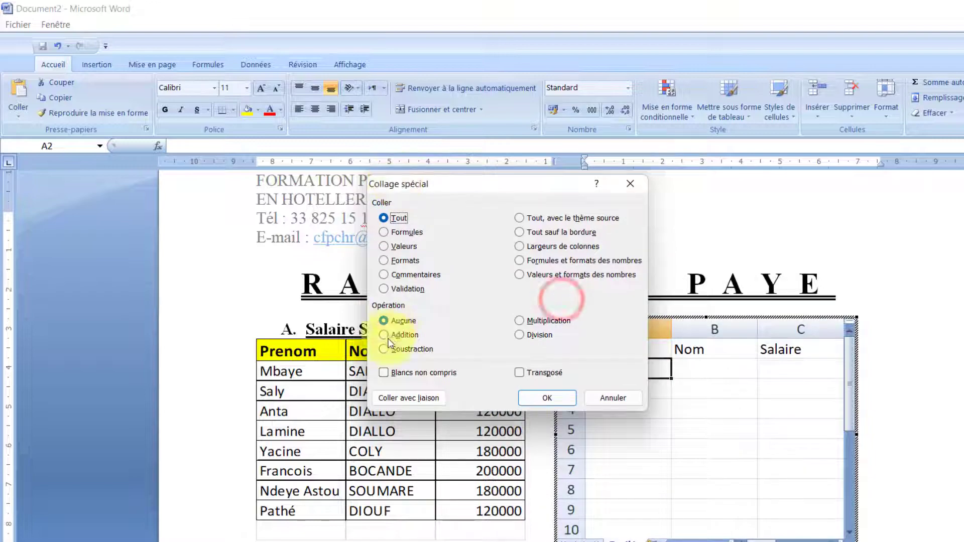
click(408, 398)
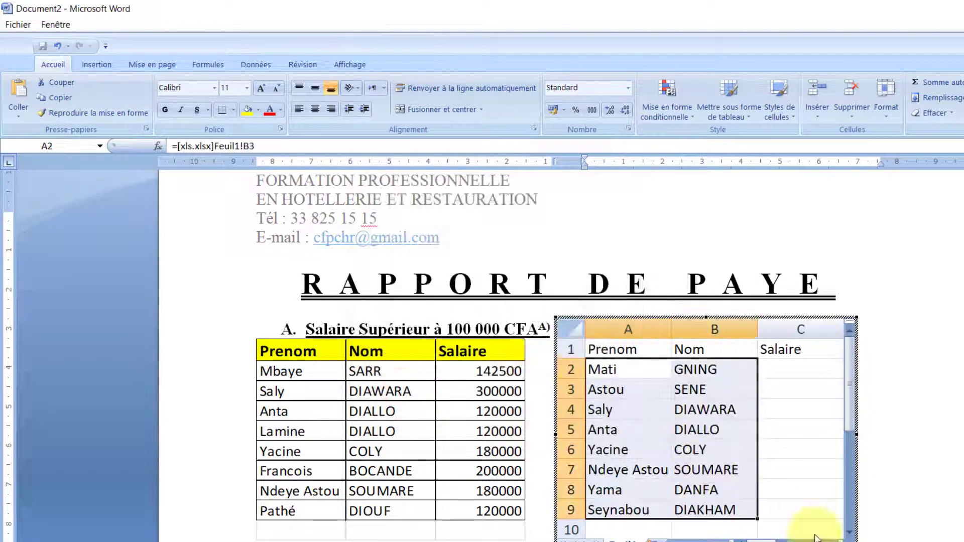
- Paste-link the women's base salaries (H3:H16) into cell C2 under Salaire
mouse_move(823, 540)
click(873, 525)
drag(731, 195, 732, 310)
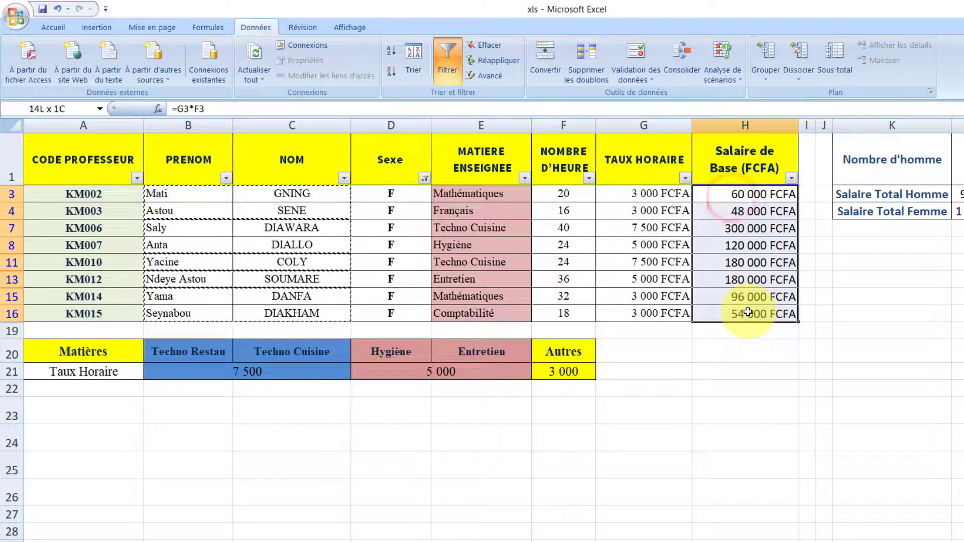
right_click(726, 261)
click(759, 284)
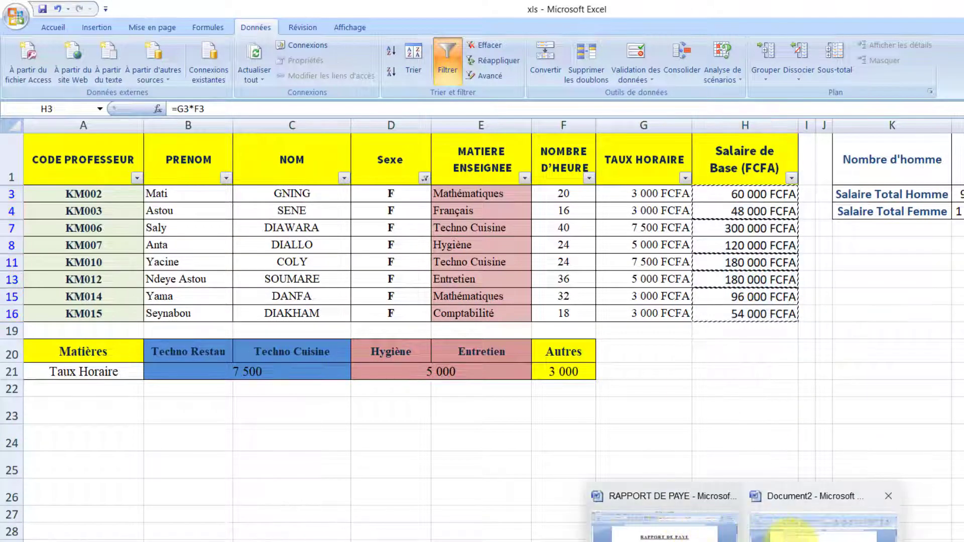
click(792, 532)
click(784, 366)
right_click(785, 365)
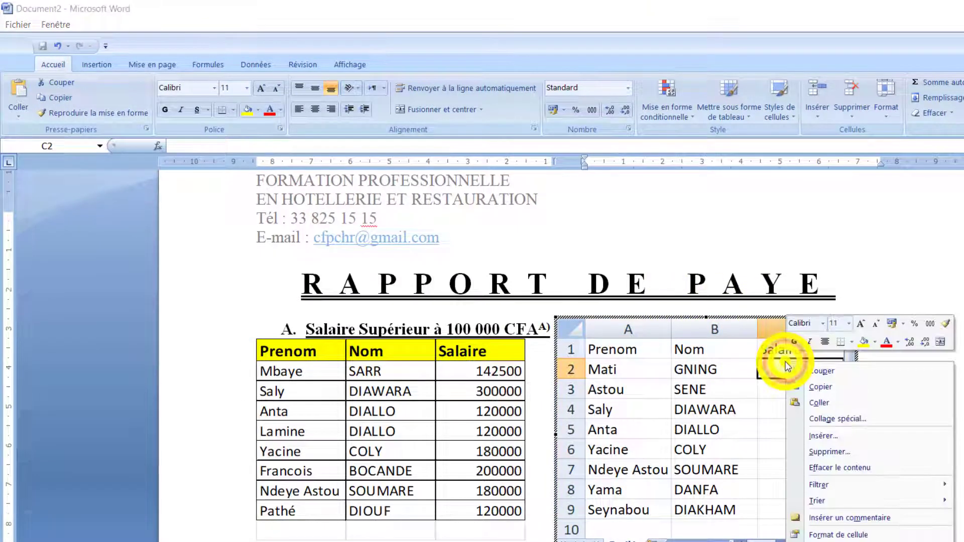
click(819, 417)
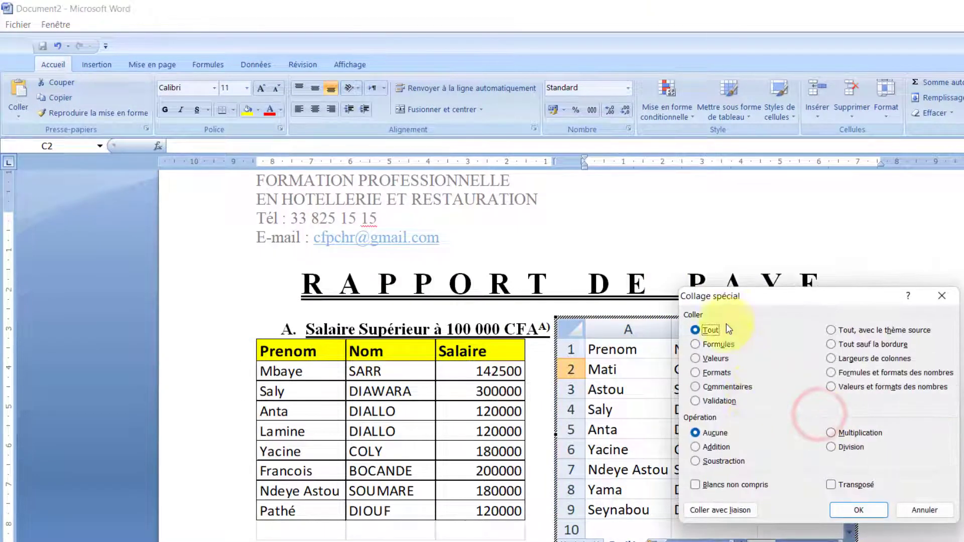
drag(799, 295, 595, 221)
click(516, 434)
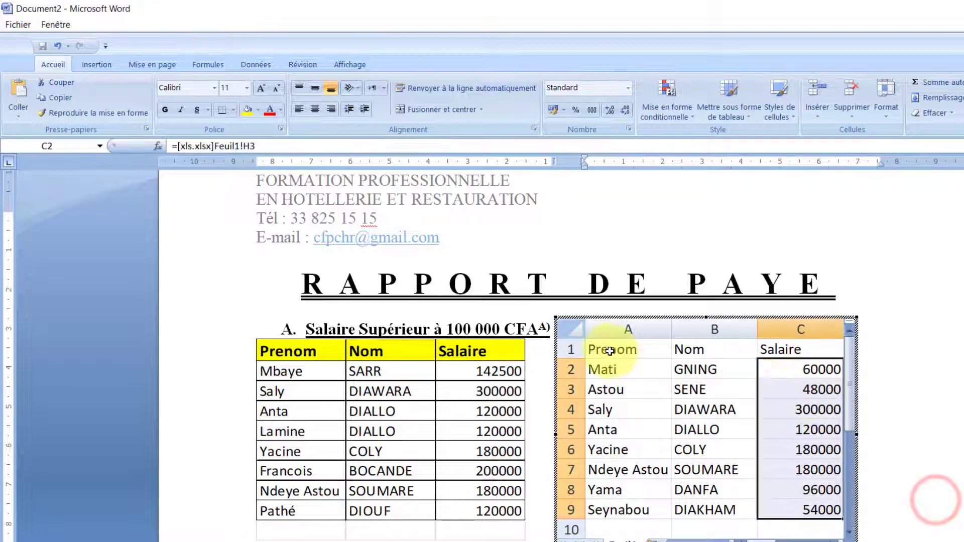
drag(609, 349, 807, 503)
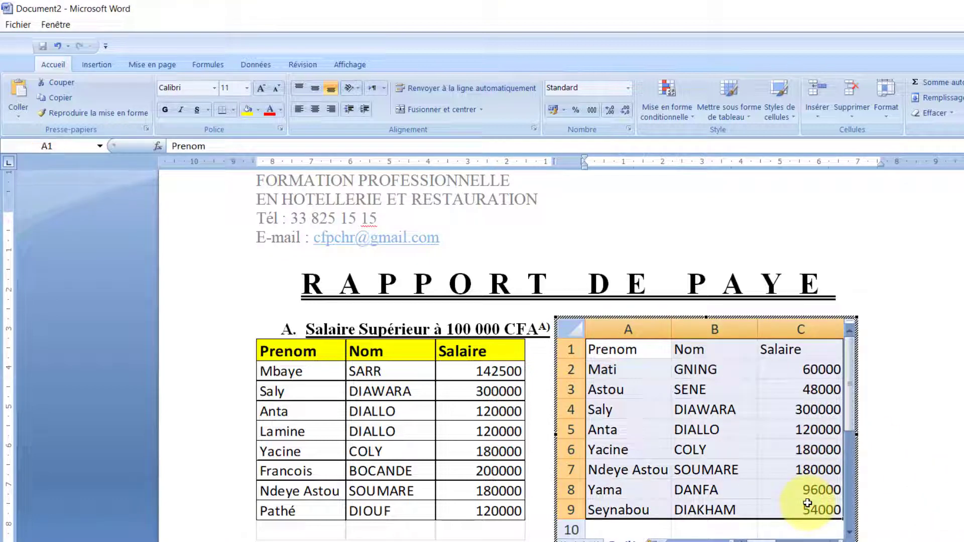
- Apply All Borders to the women's table, fill the Prenom–Salaire header row yellow, and exit the sheet
click(232, 109)
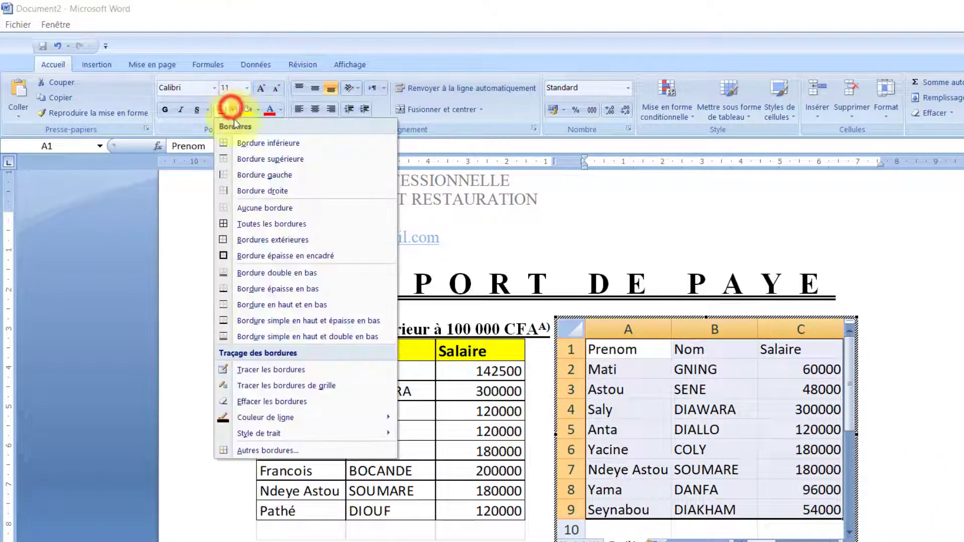
click(247, 223)
click(621, 357)
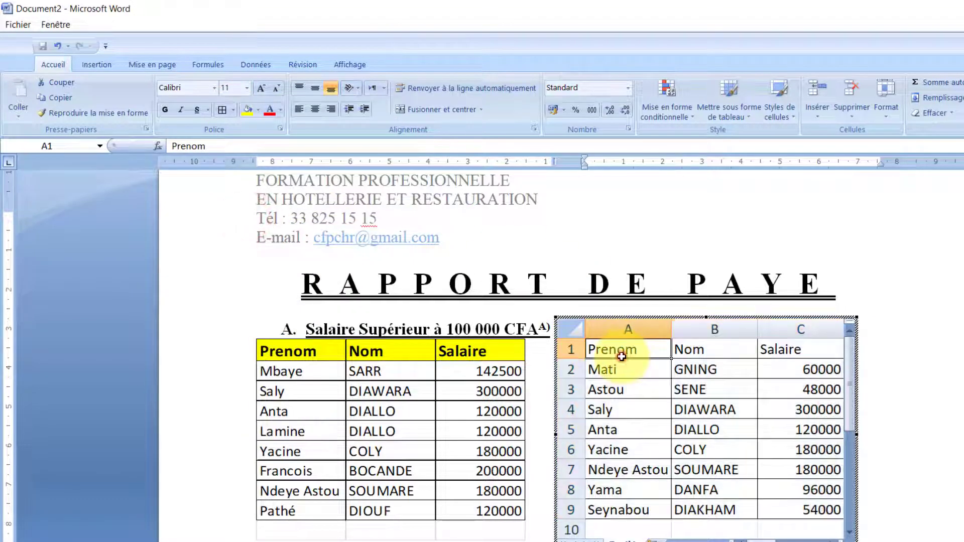
drag(621, 357, 803, 350)
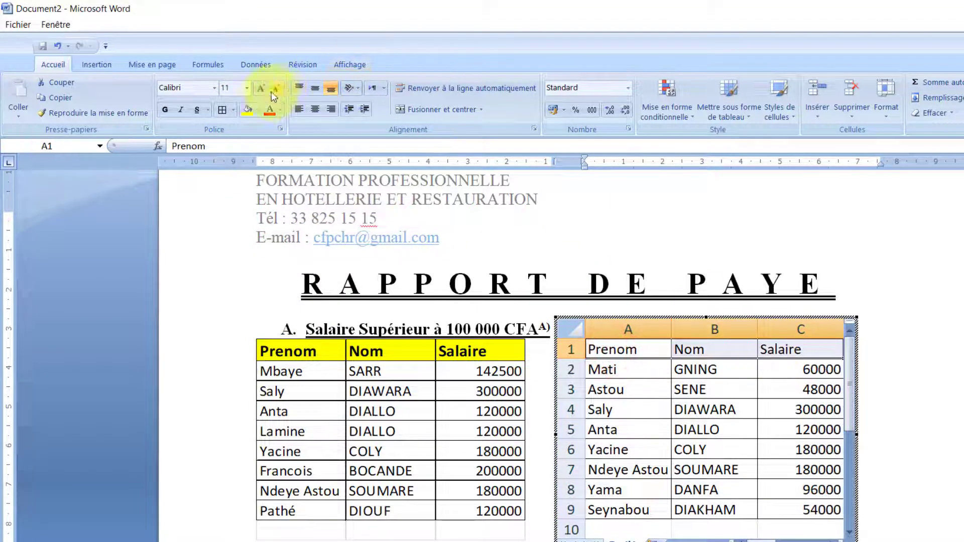
click(247, 108)
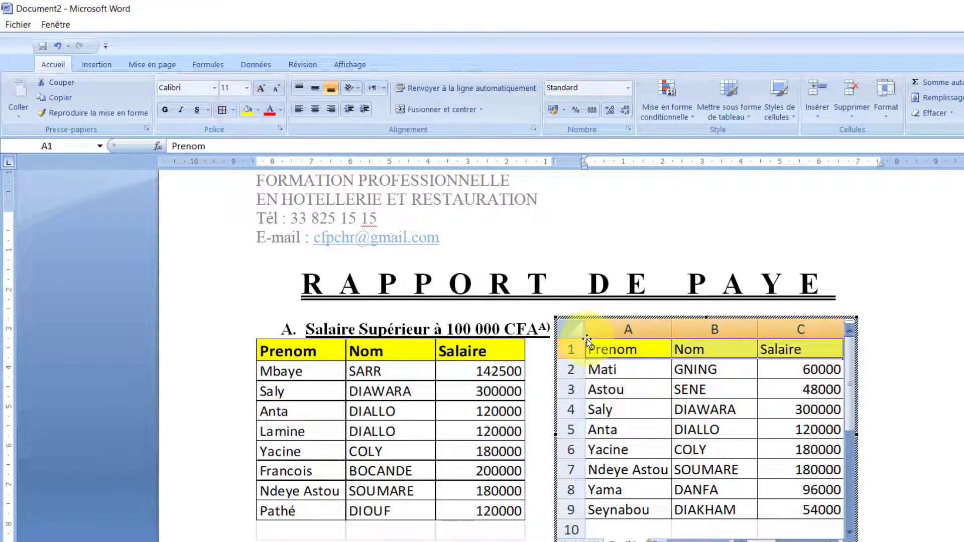
click(856, 267)
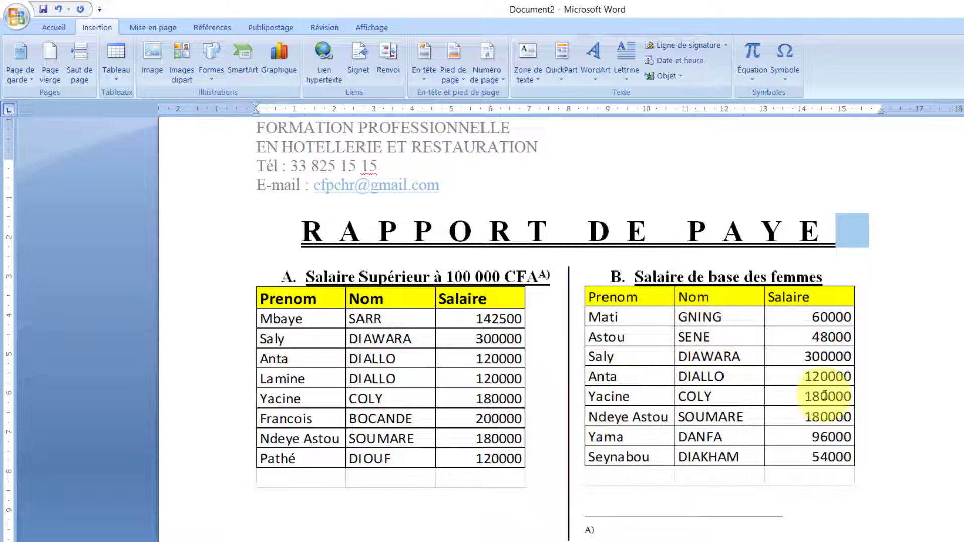
click(605, 508)
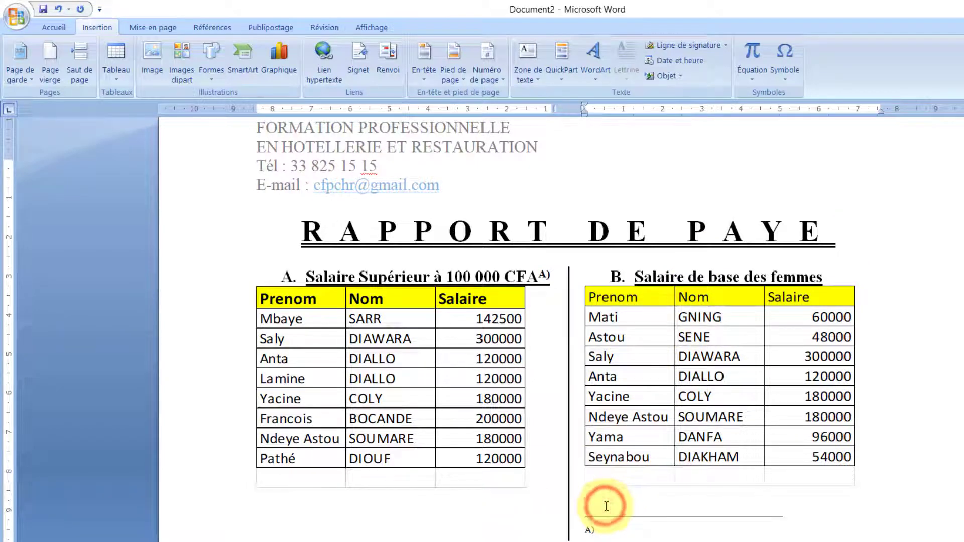
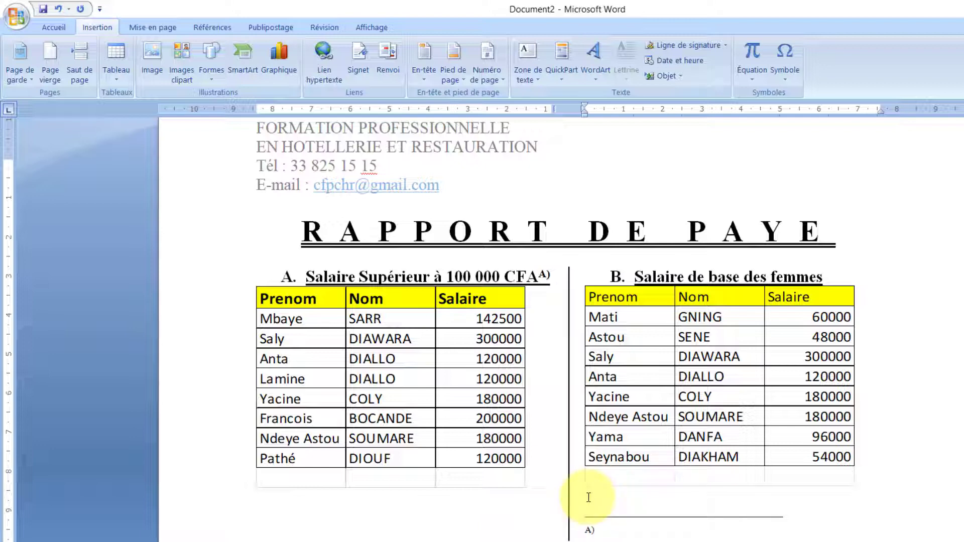
- Add a line below the tables and set a single column applied from this point forward
click(859, 464)
key(Return)
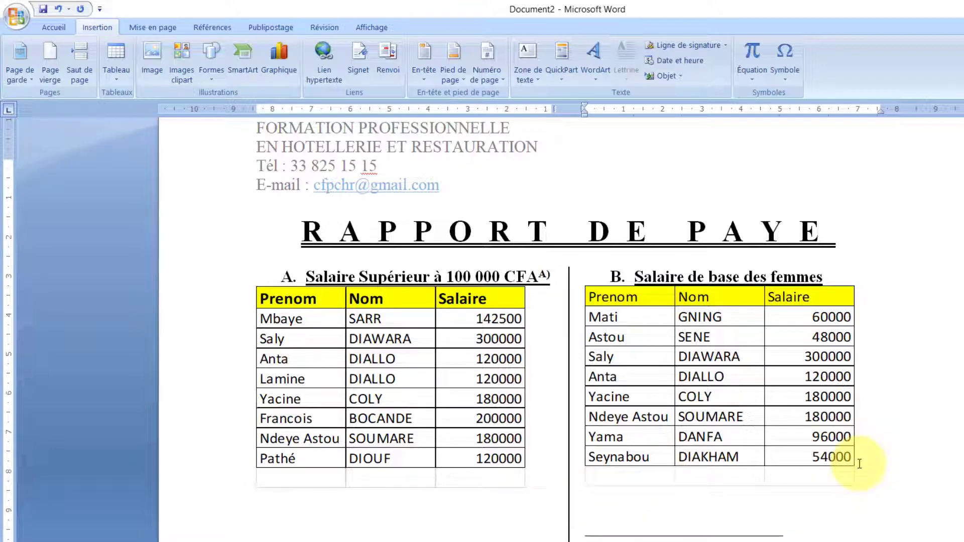
click(148, 27)
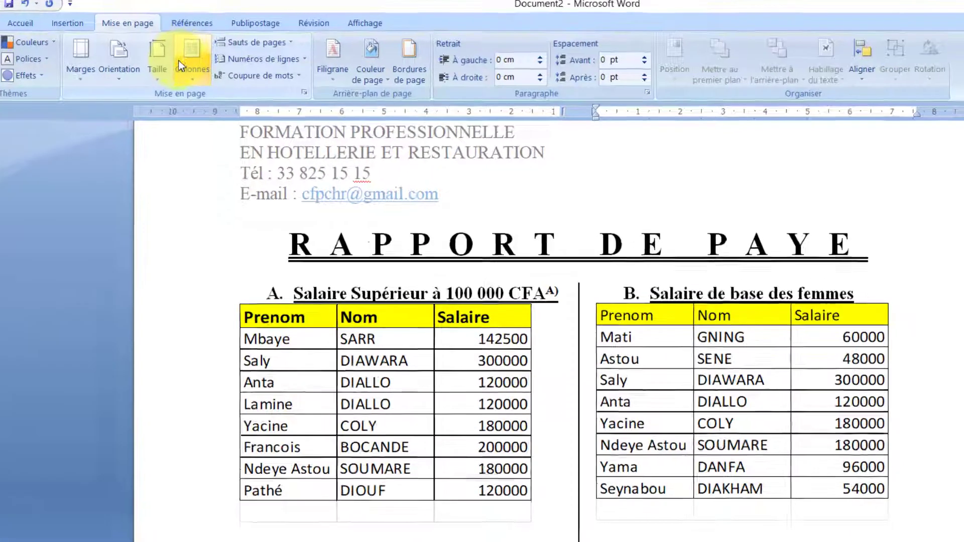
click(212, 58)
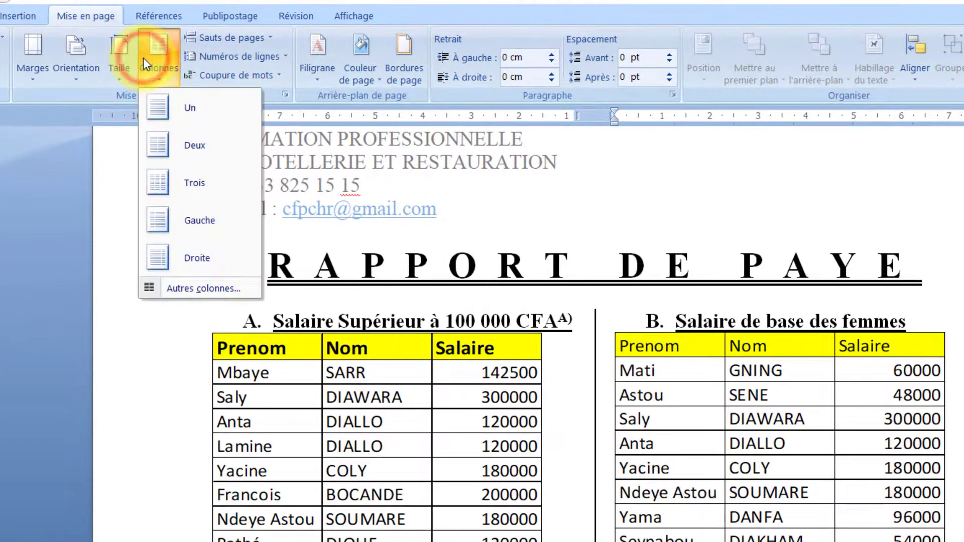
click(183, 283)
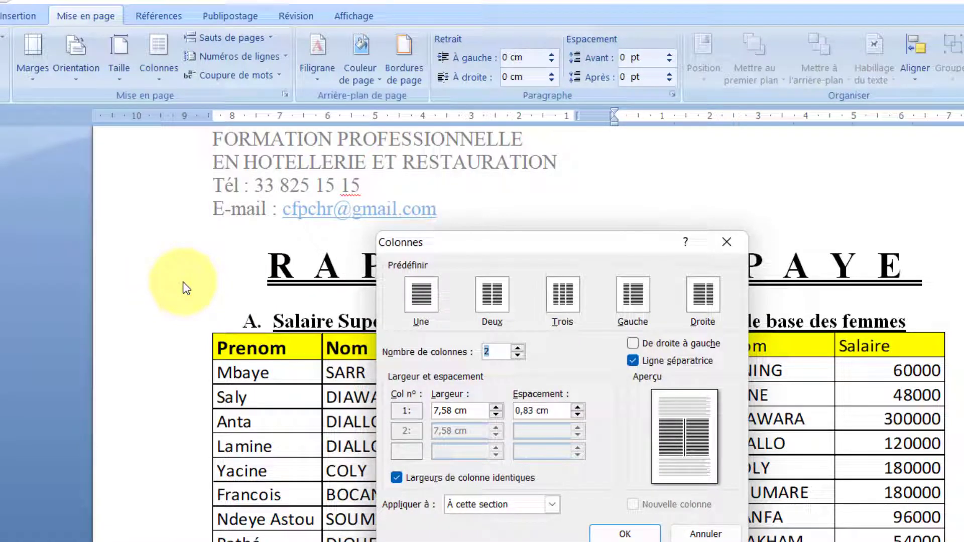
click(518, 356)
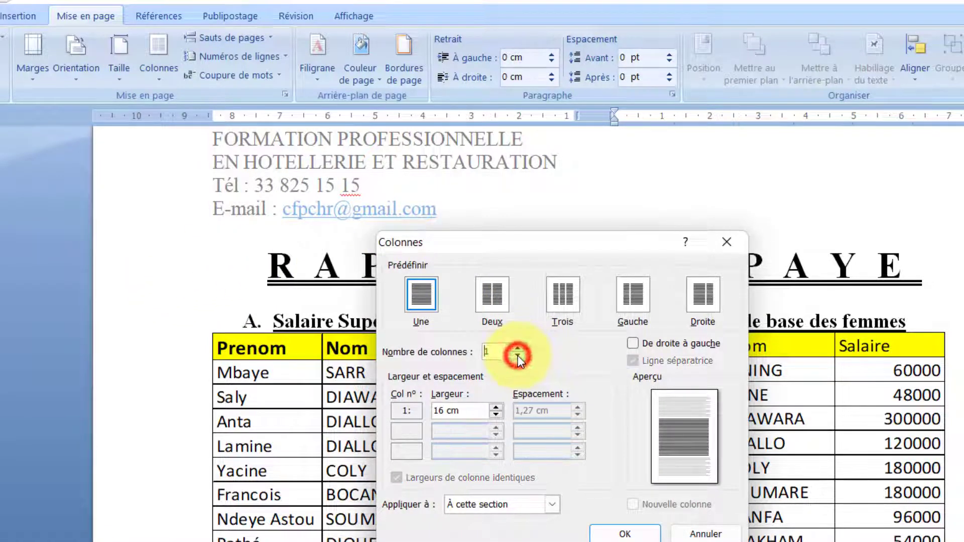
click(524, 497)
click(497, 528)
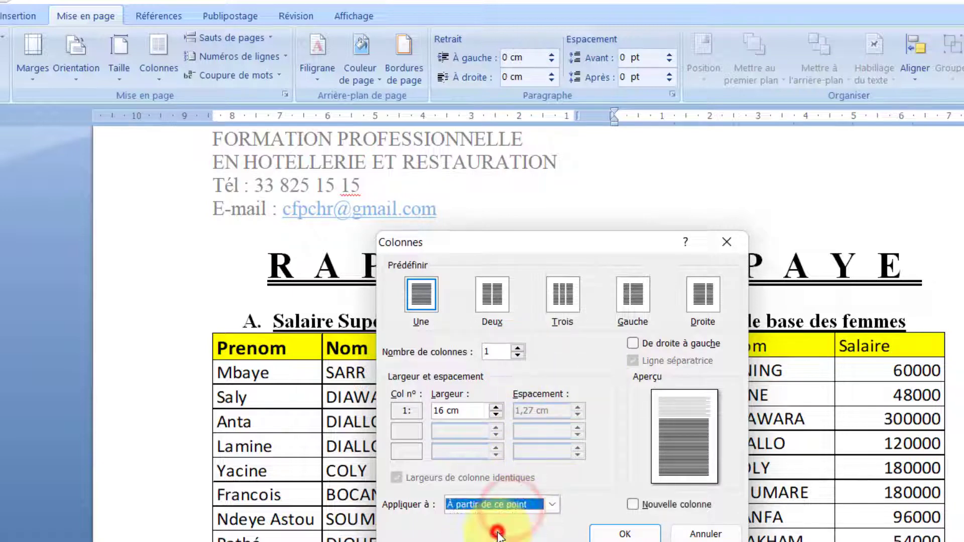
click(626, 533)
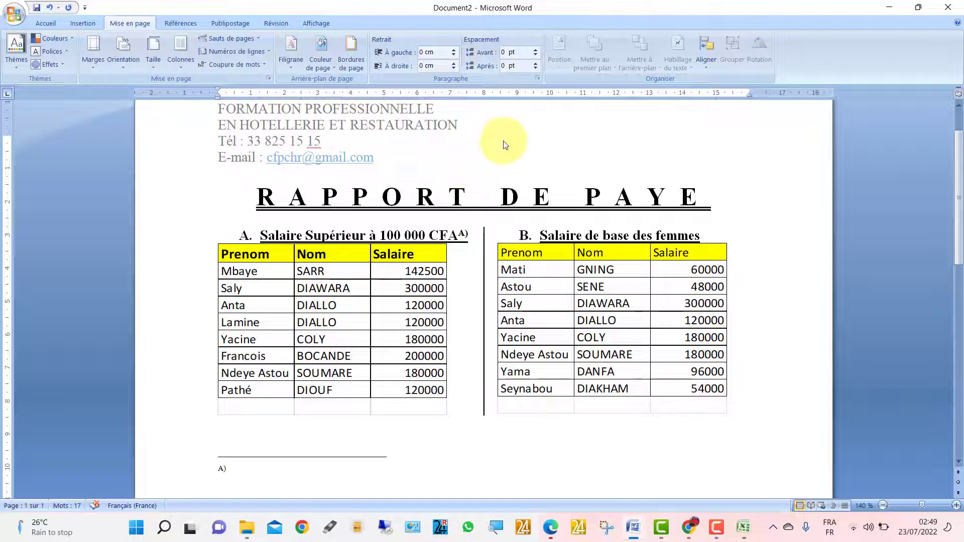
- Check the Excel workbook and the model report's Graphique heading, then go back to Document2
click(744, 526)
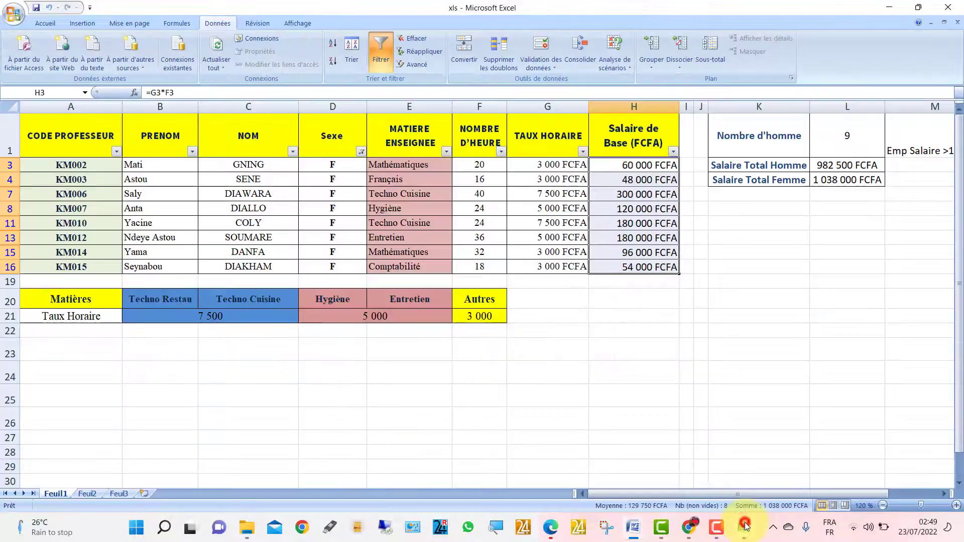
mouse_move(648, 533)
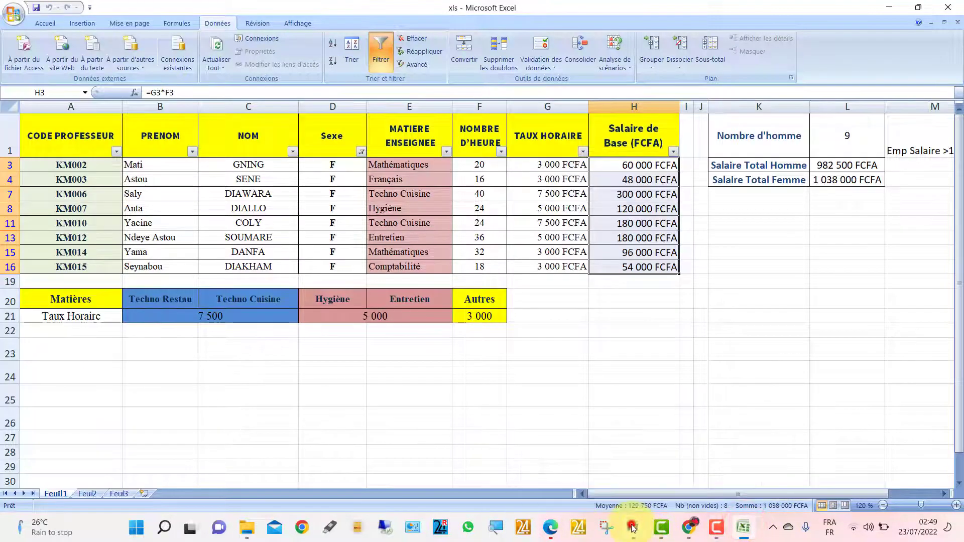
click(571, 484)
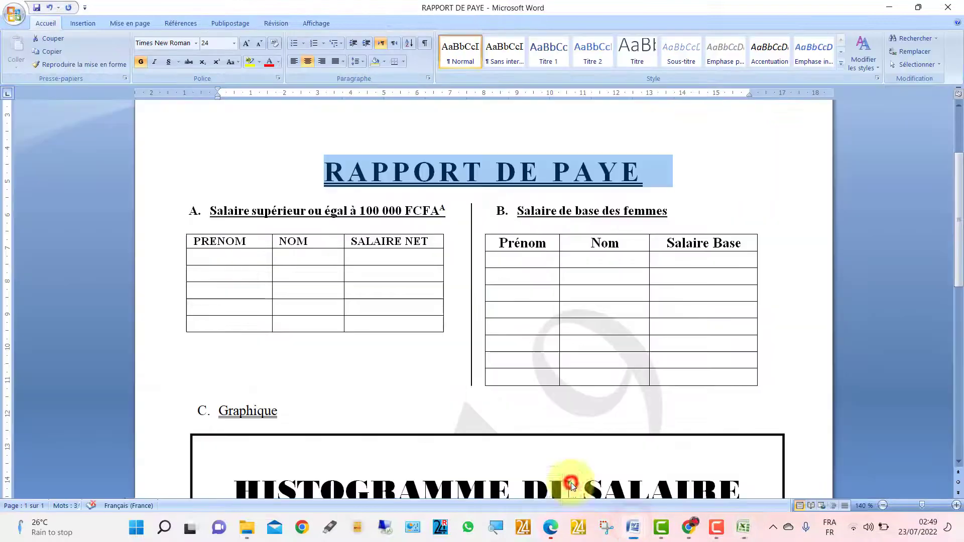
double_click(261, 410)
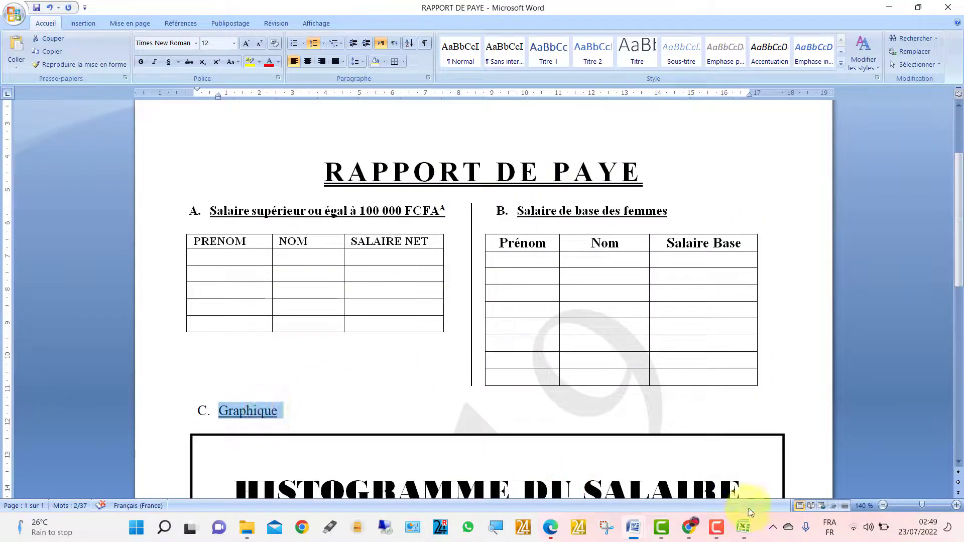
mouse_move(742, 530)
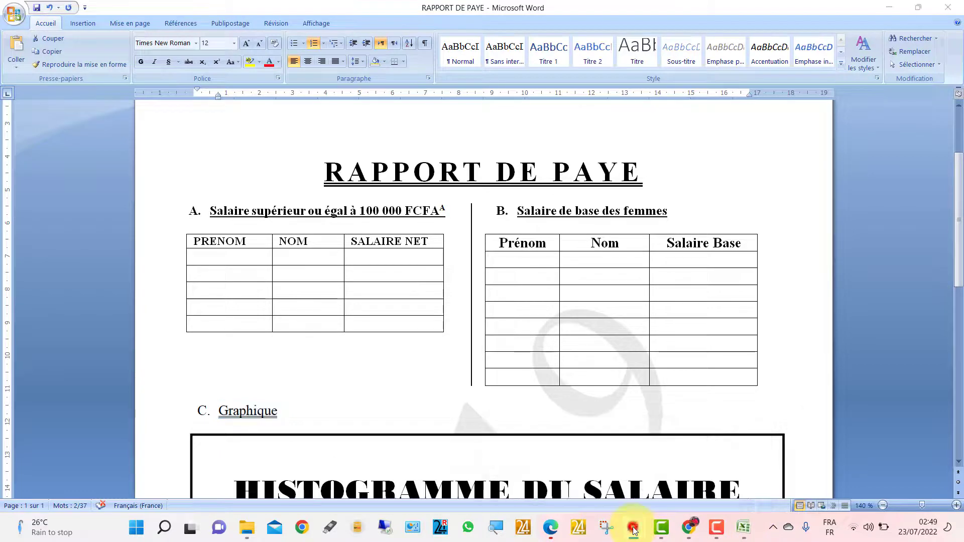
mouse_move(633, 527)
click(690, 470)
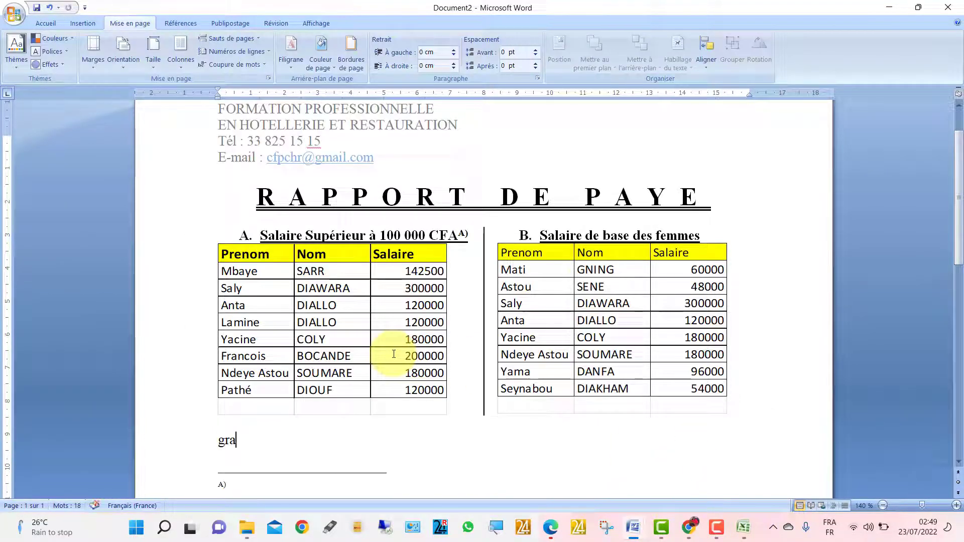
- Complete the word Graphique and format it as a bold heading numbered C
text(ique)
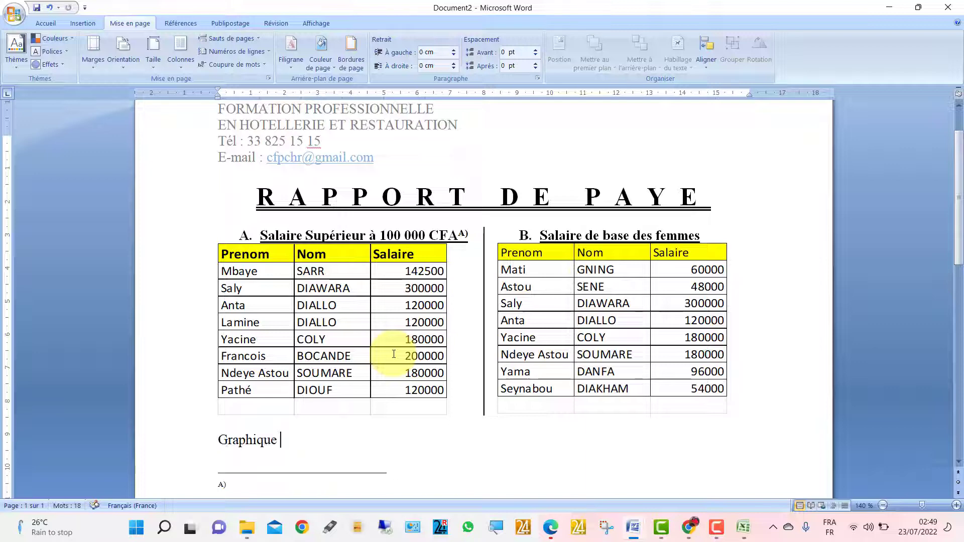
triple_click(224, 431)
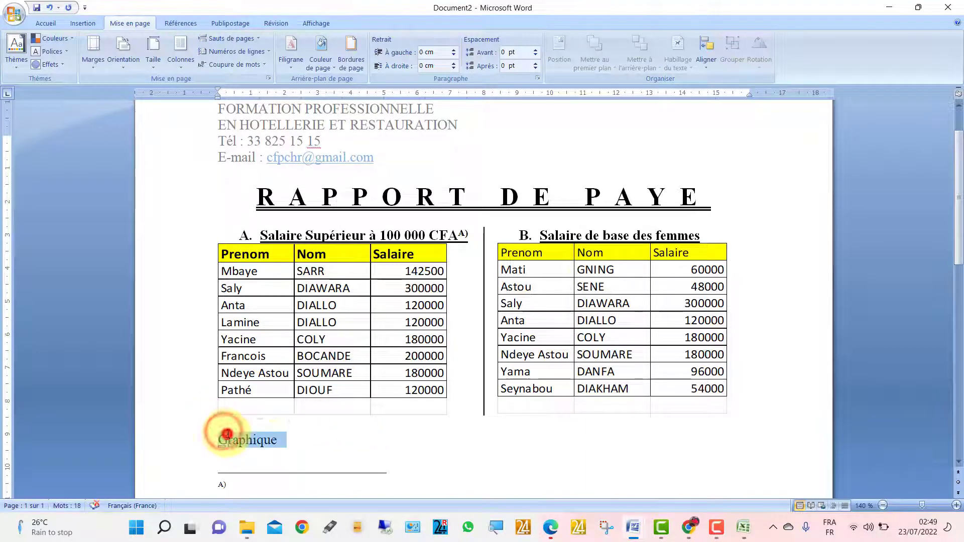
click(40, 26)
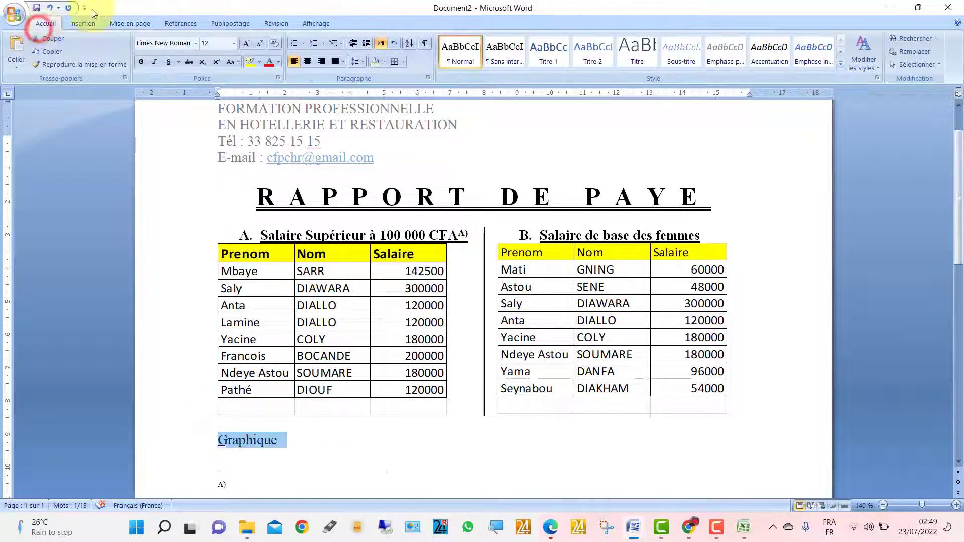
click(315, 42)
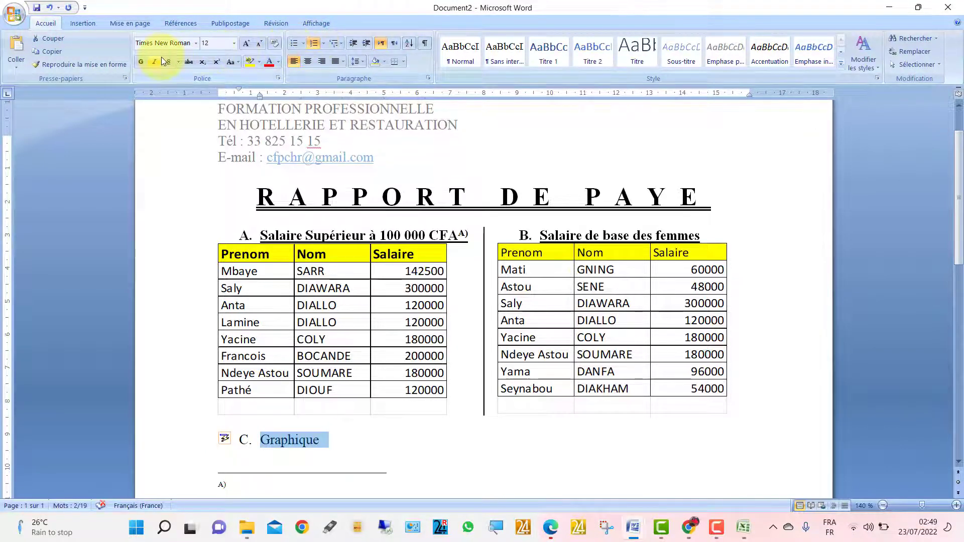
click(142, 62)
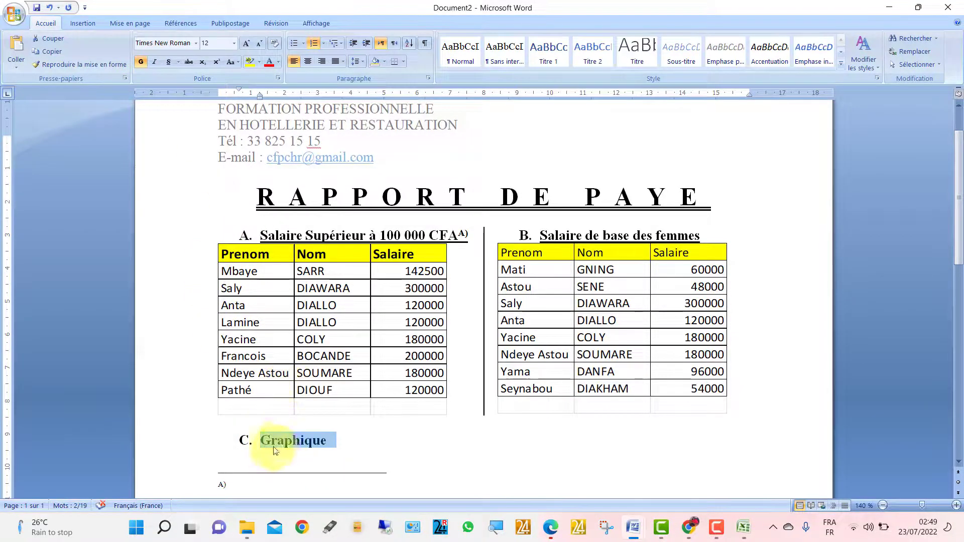
- Touch up the C. Graphique heading and its autocorrect options, then move to the empty line below
click(308, 441)
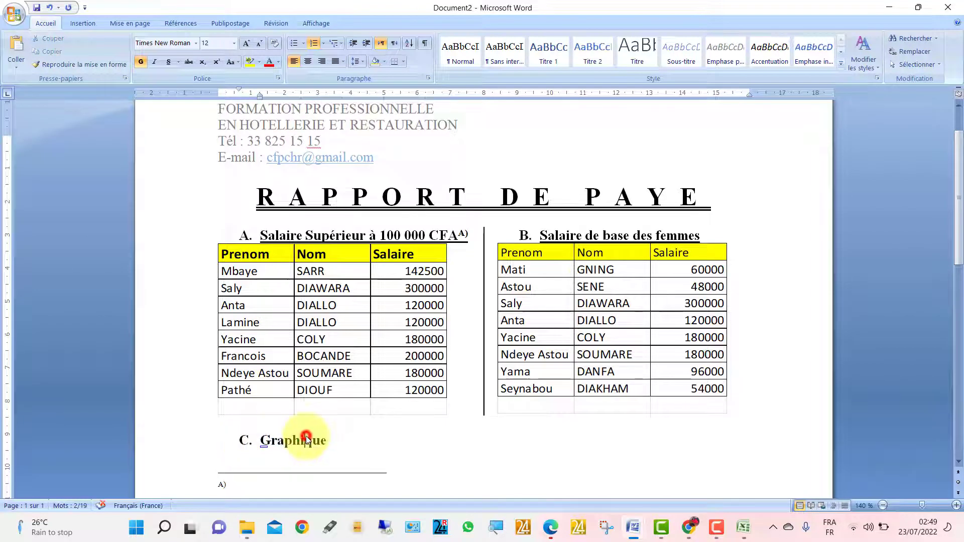
click(245, 440)
click(264, 441)
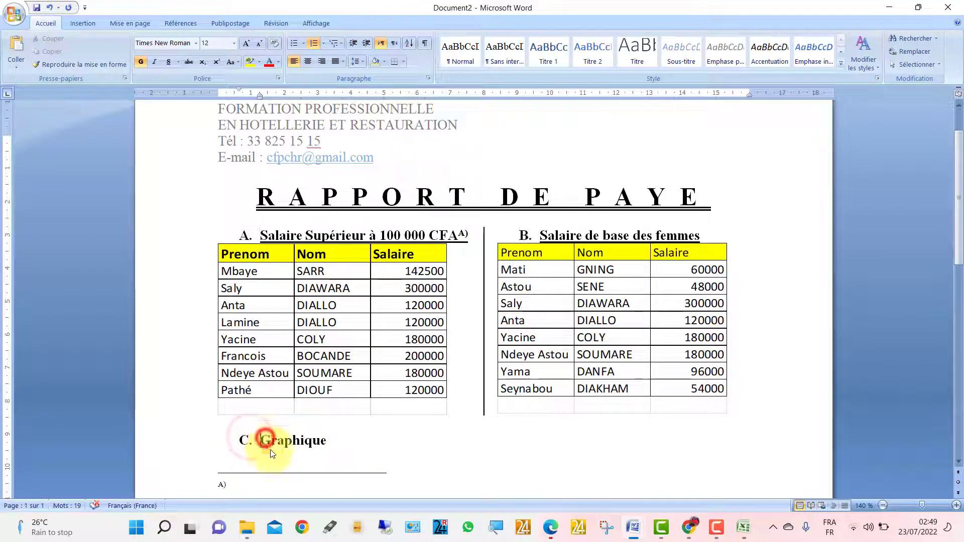
double_click(265, 441)
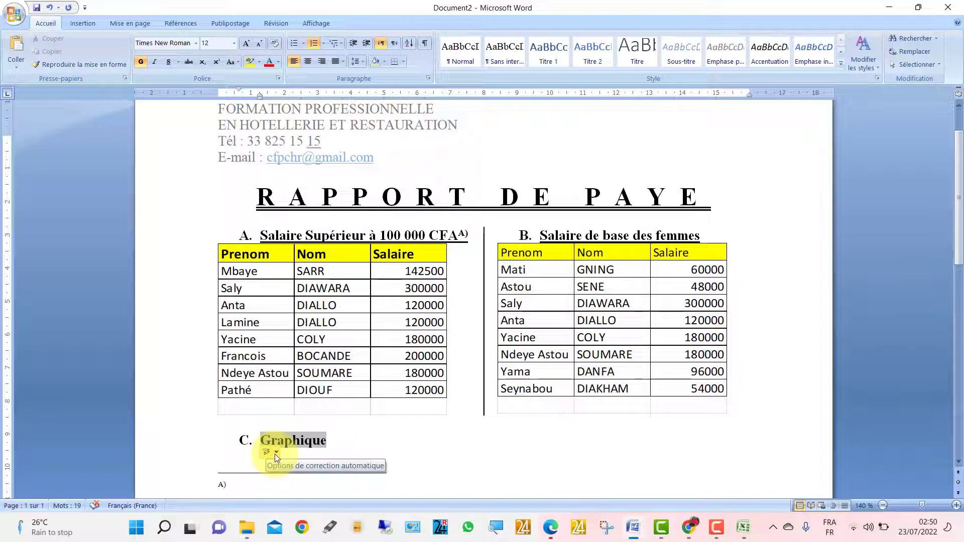
click(275, 454)
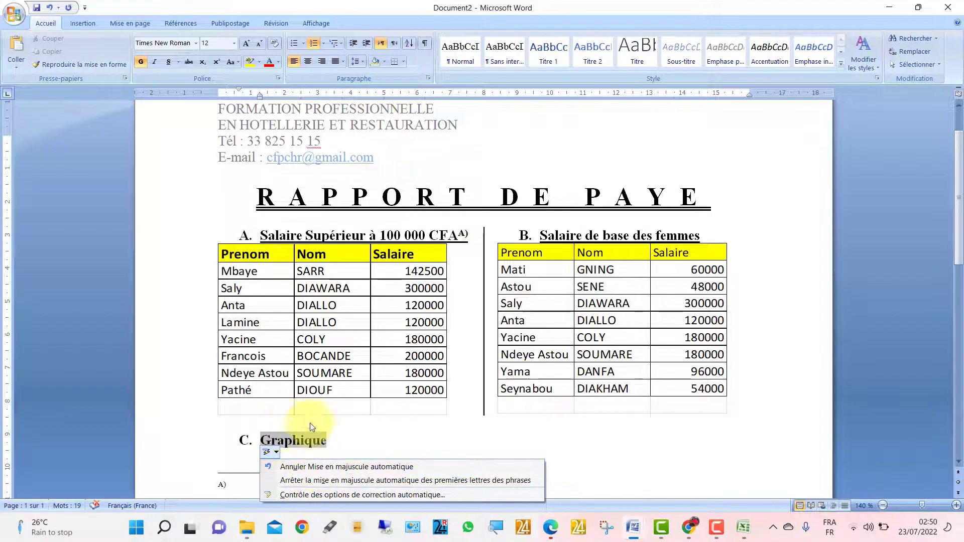
click(317, 440)
click(525, 236)
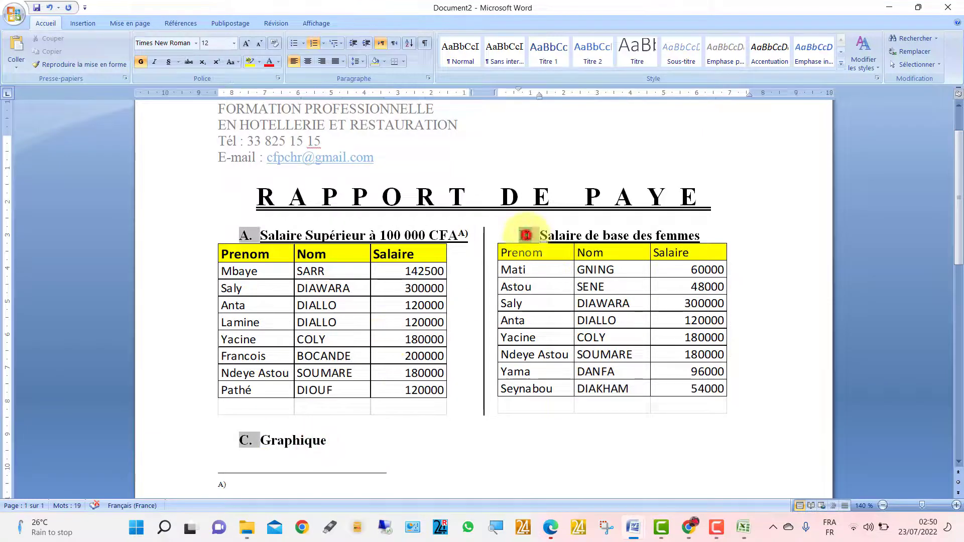
drag(330, 441, 262, 446)
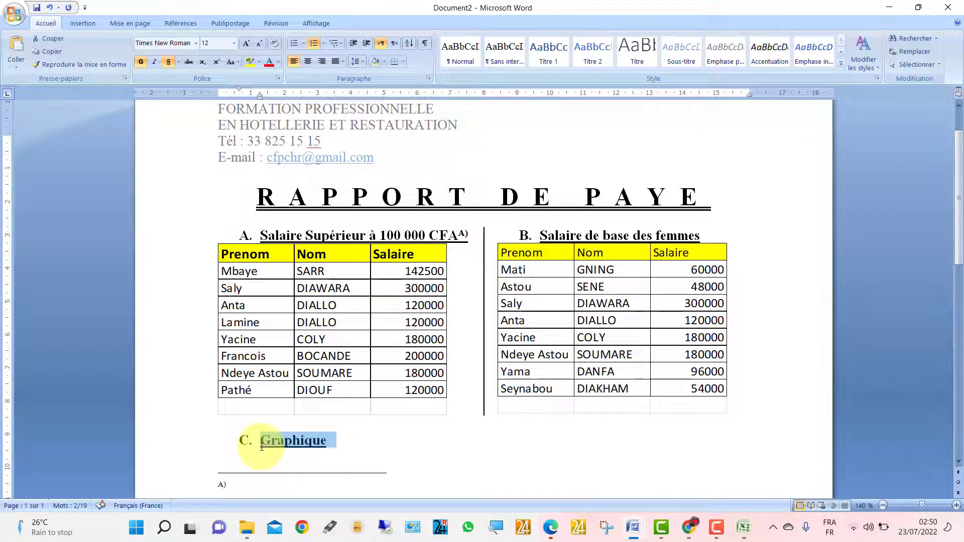
click(232, 452)
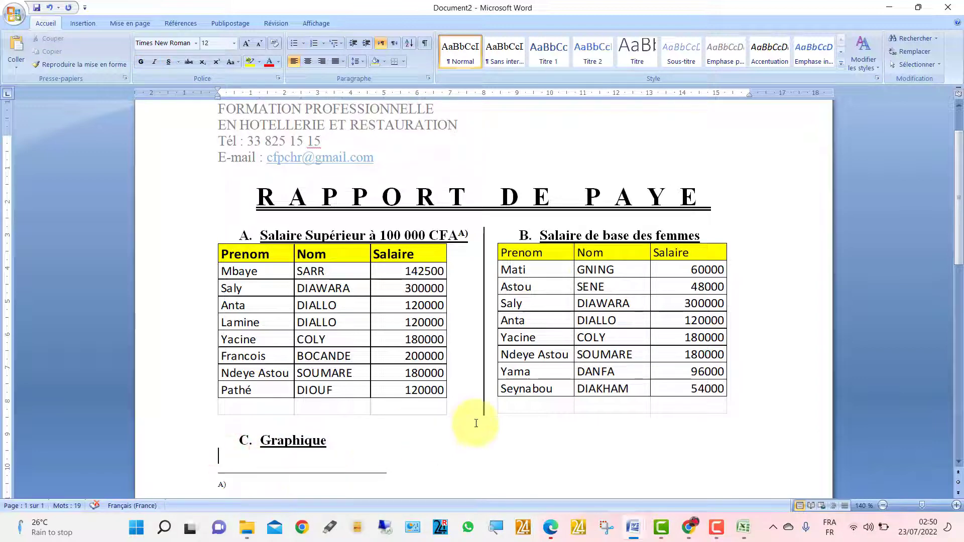
- Look over the RAPPORT DE PAYE model's chart section and the other open Word document
mouse_move(633, 528)
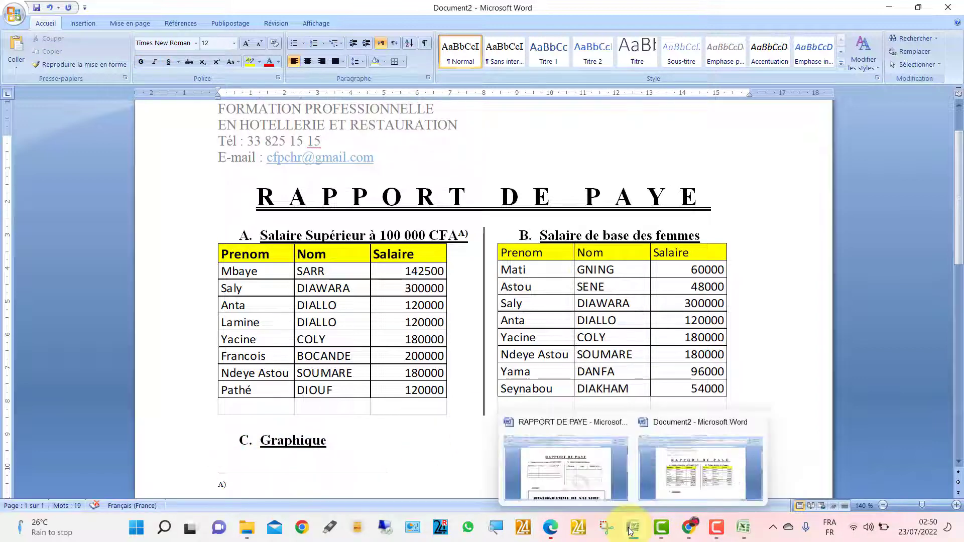
click(577, 487)
scroll(421, 415, down, 7)
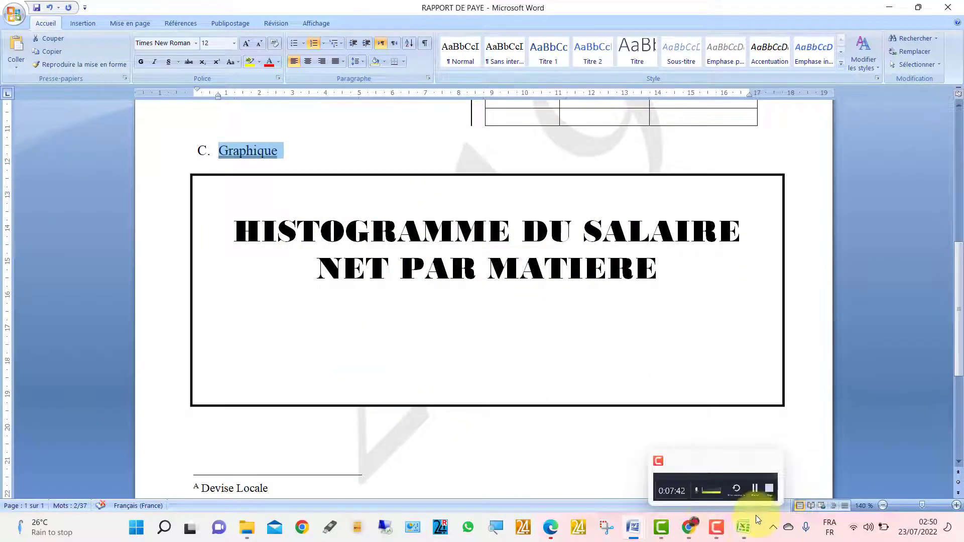
mouse_move(625, 519)
click(655, 480)
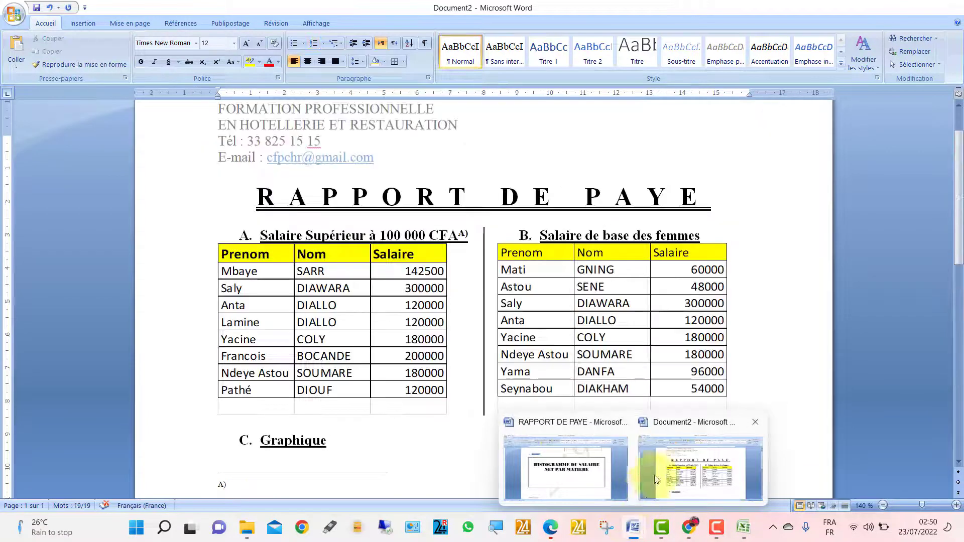
- Clear the Sexe filter in Excel so all teachers show, then return to the report
mouse_move(746, 527)
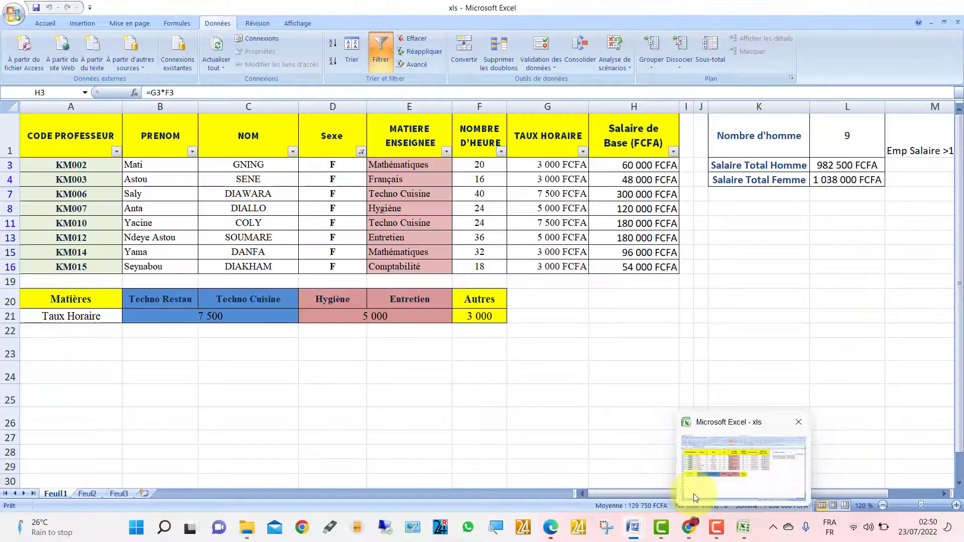
click(706, 487)
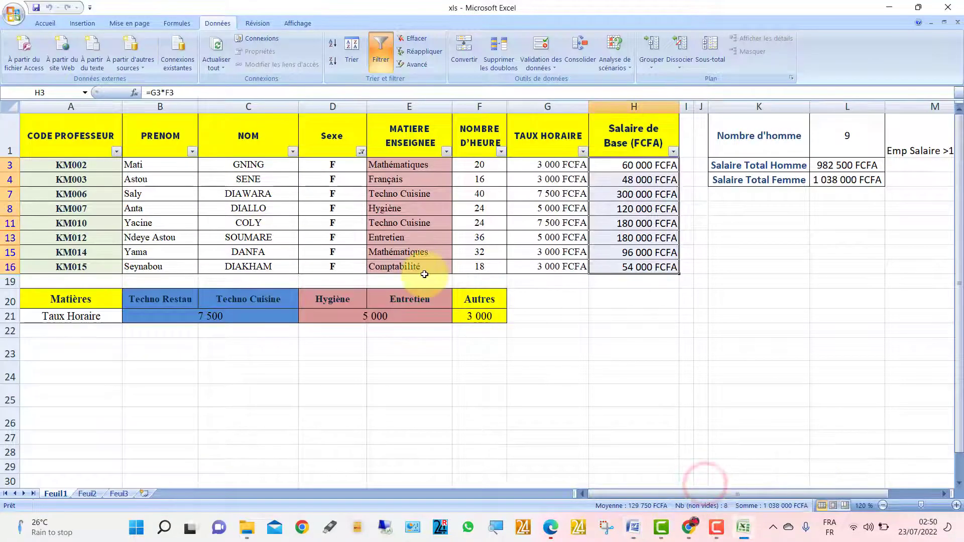
click(361, 151)
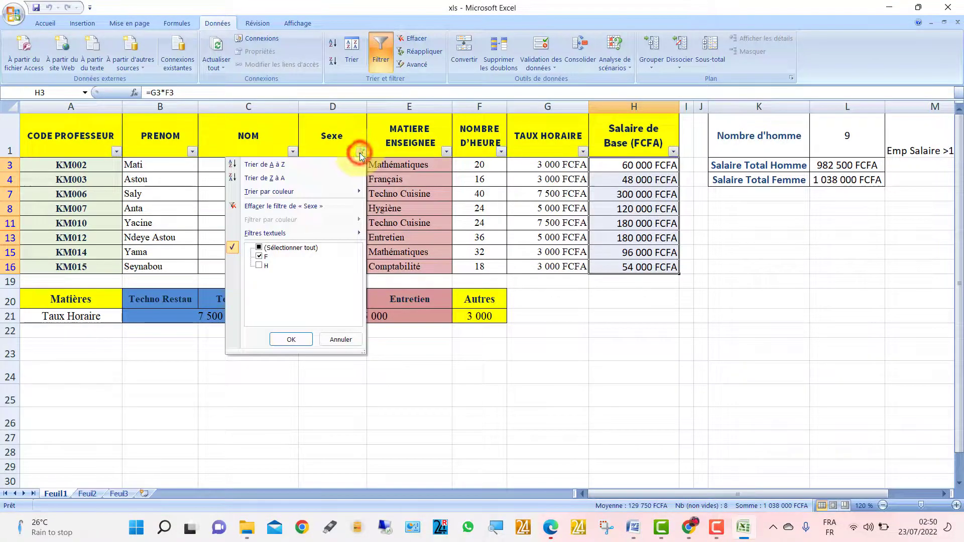
click(285, 207)
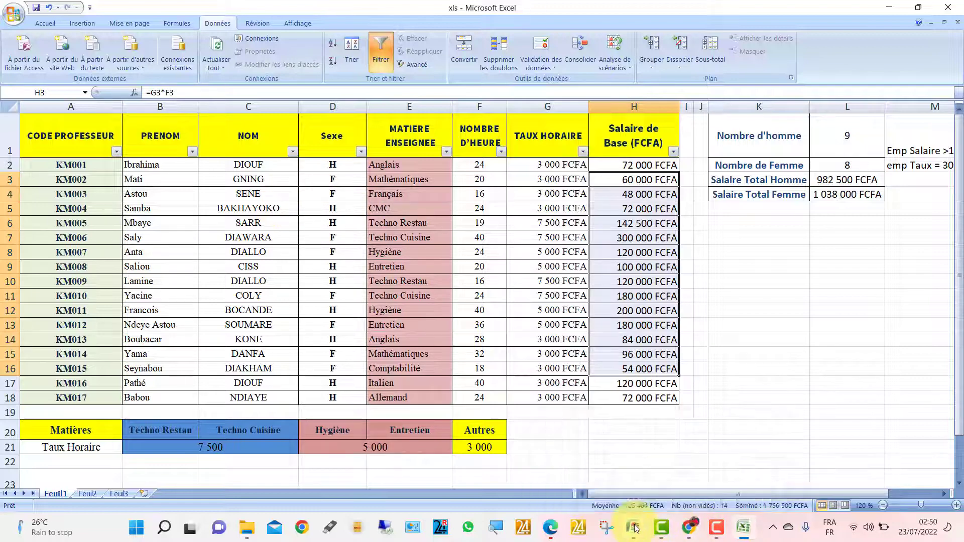
mouse_move(635, 528)
click(579, 455)
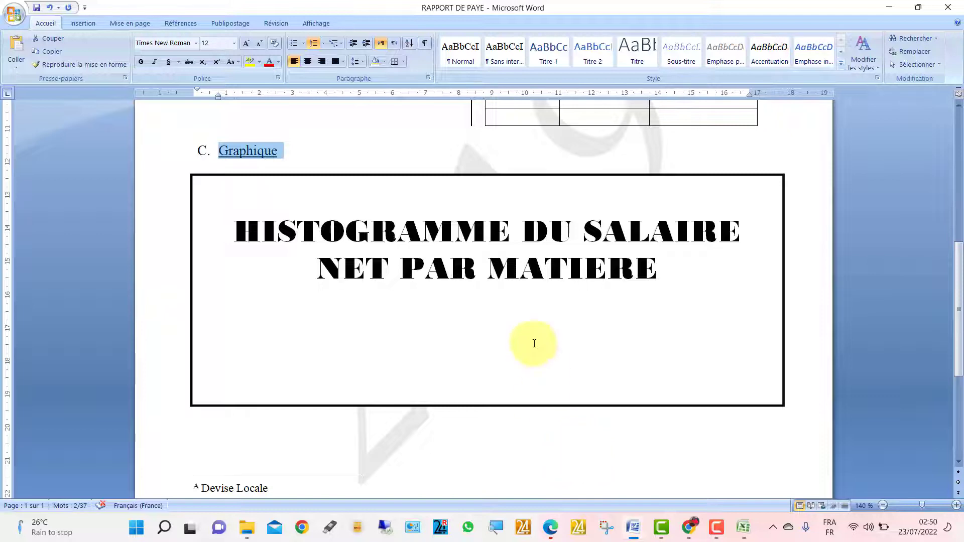
- Replace NET with BASE in the title box so it reads BASE PAR MATIERE
double_click(362, 267)
text(base)
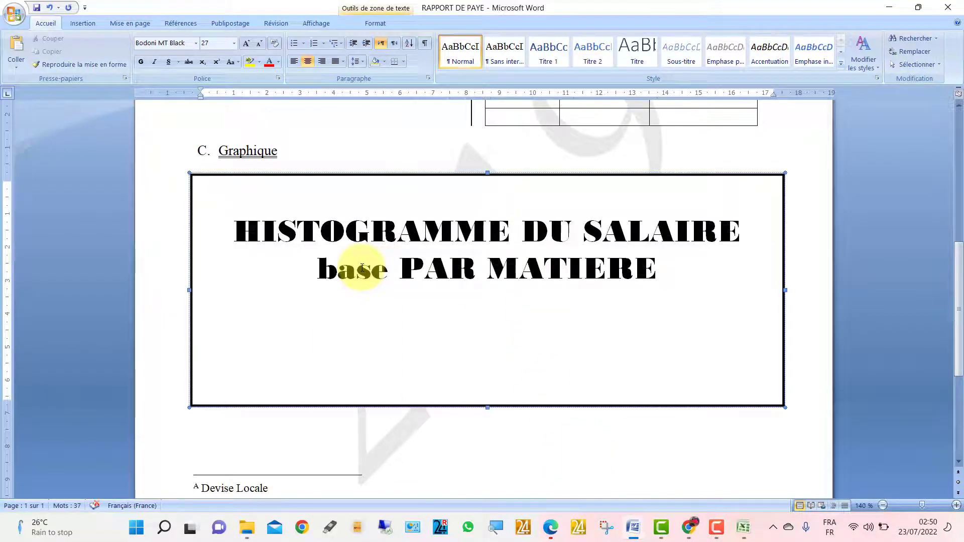
key(BackSpace)
key(BackSpace)
key(BackSpace)
key(BackSpace)
key(BackSpace)
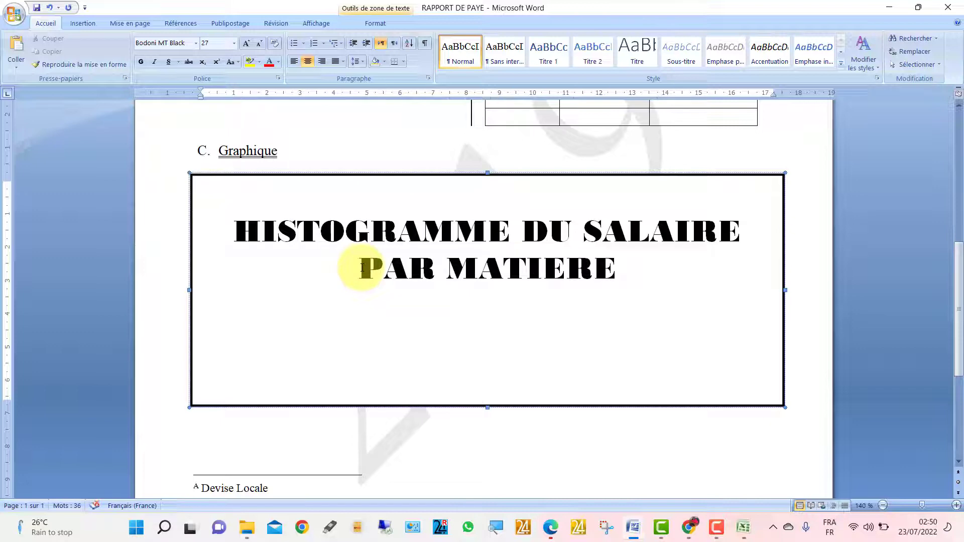
text(BASE)
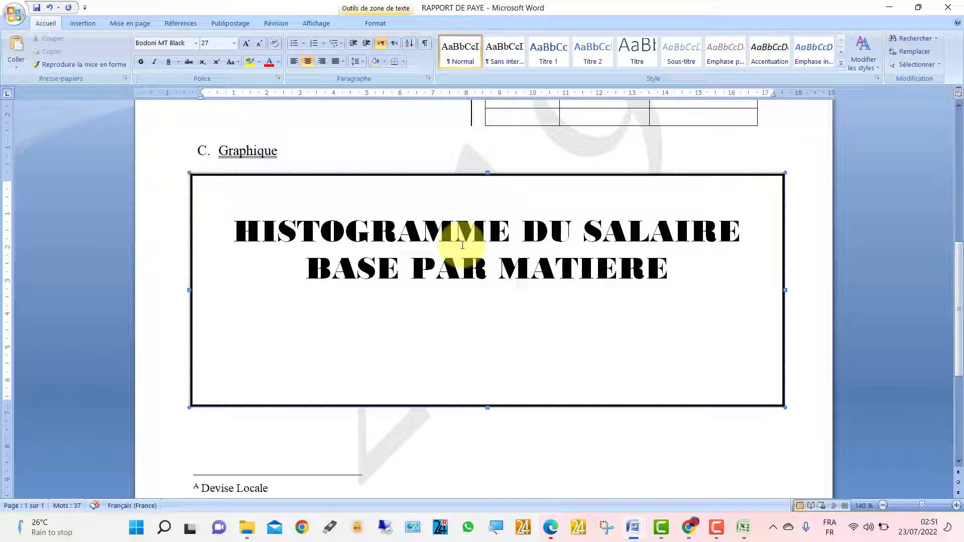
click(743, 527)
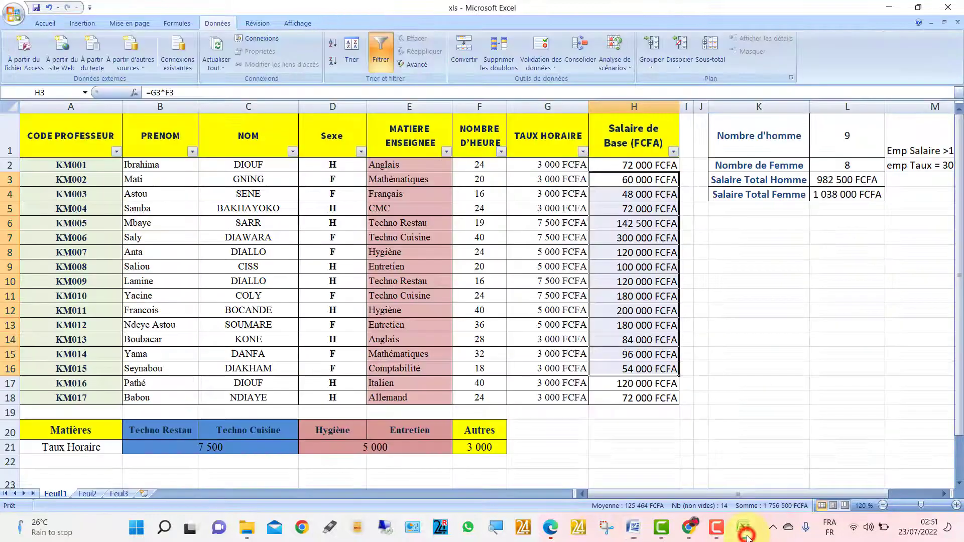
- Paste-link the MATIERE ENSEIGNEE column from Feuil1 into cell A1 of Feuil2
click(420, 198)
drag(398, 120, 403, 398)
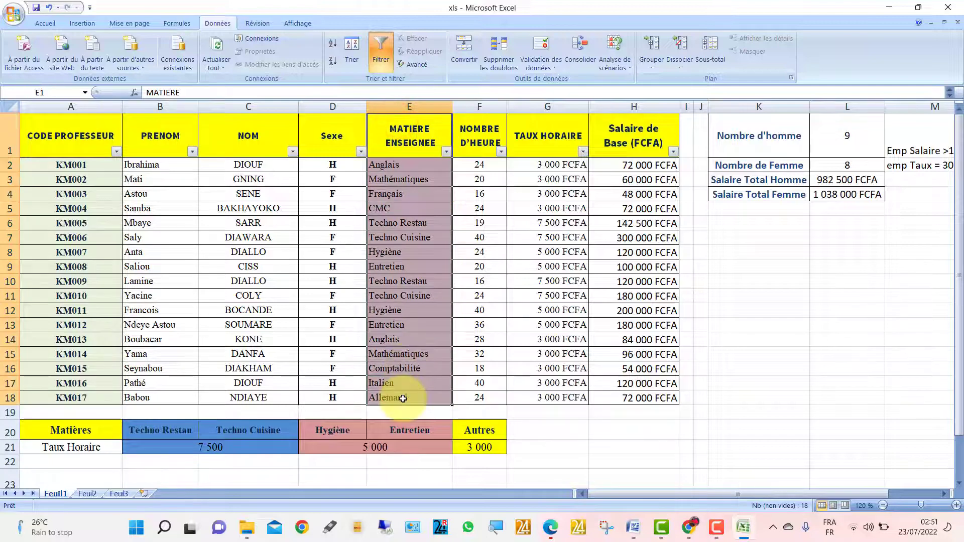
right_click(392, 247)
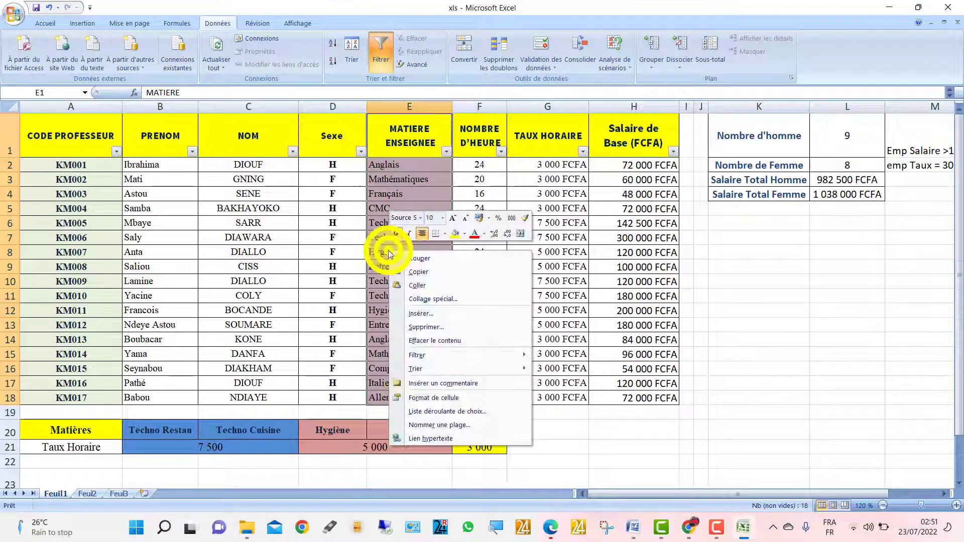
click(412, 275)
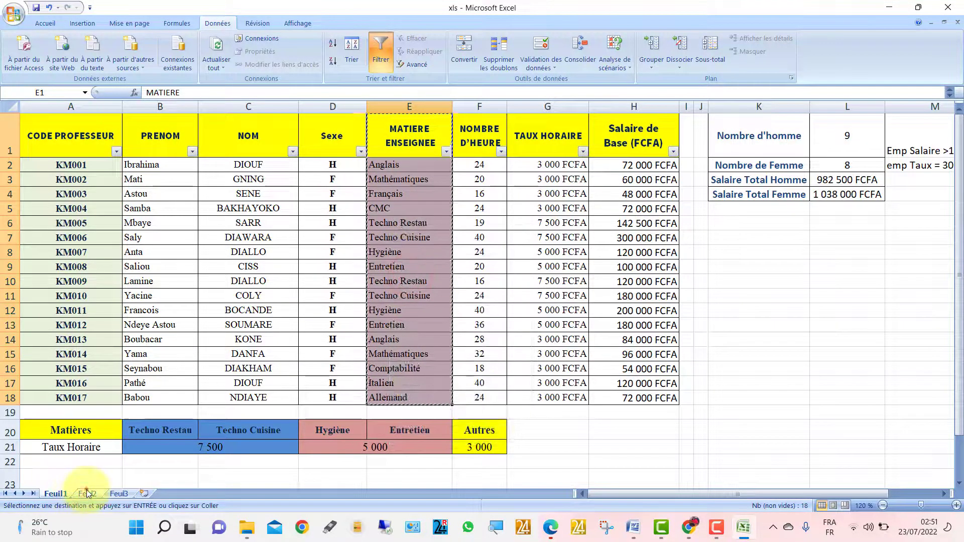
click(87, 493)
right_click(42, 117)
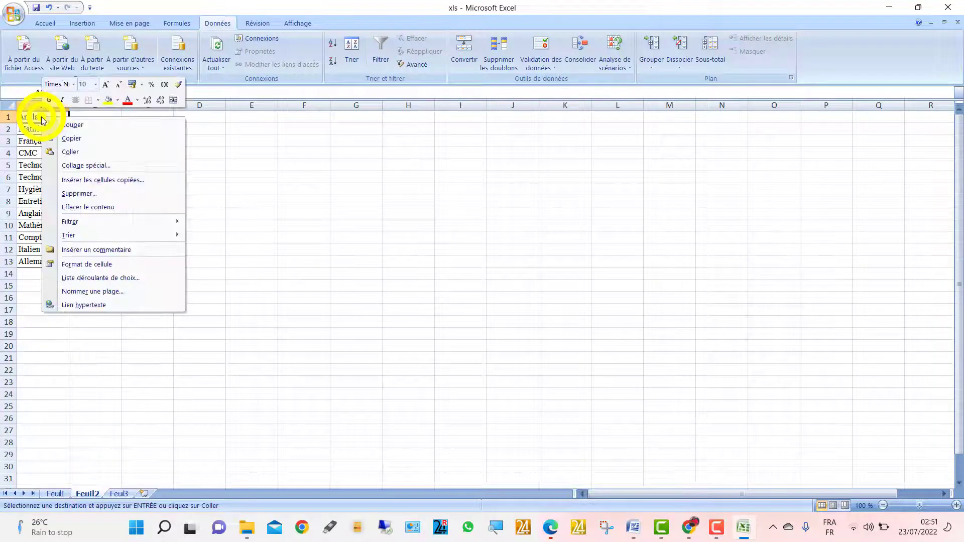
click(76, 165)
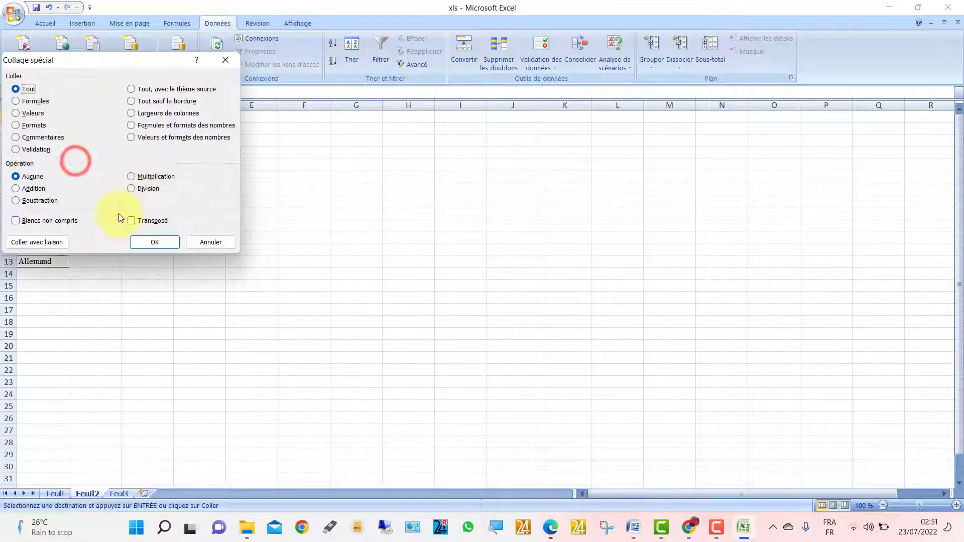
click(31, 241)
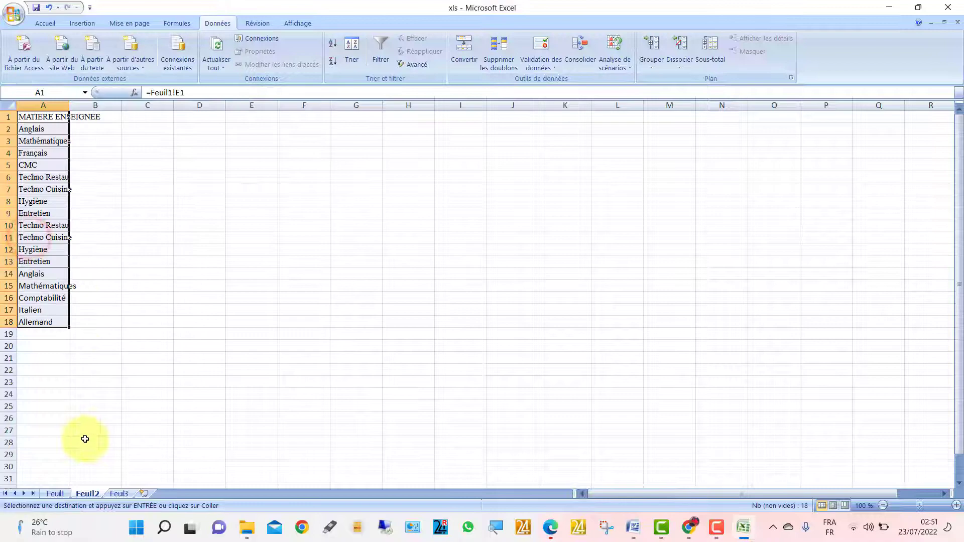
- Paste-link the Salaire de Base column into B1 of Feuil2 and select the table A1:B18
click(55, 494)
drag(625, 131, 616, 400)
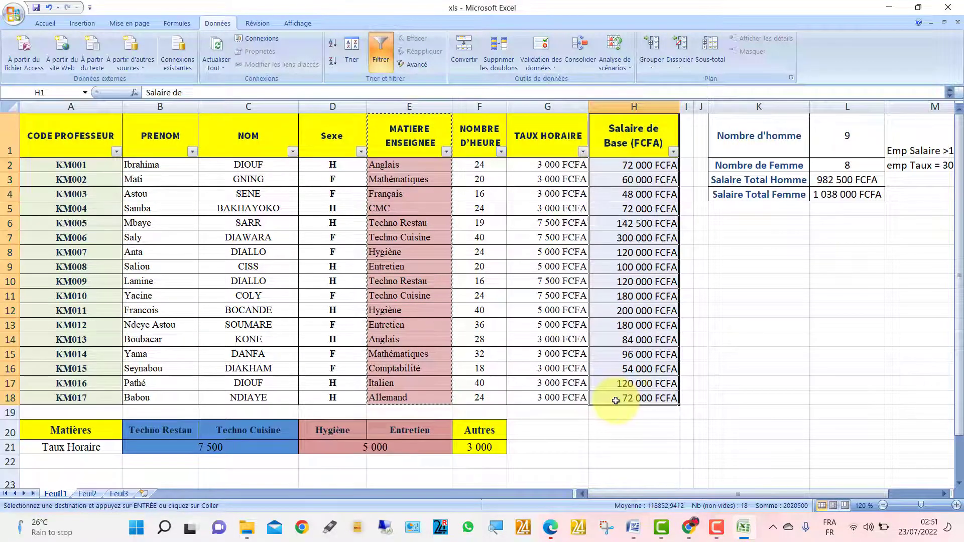
right_click(637, 320)
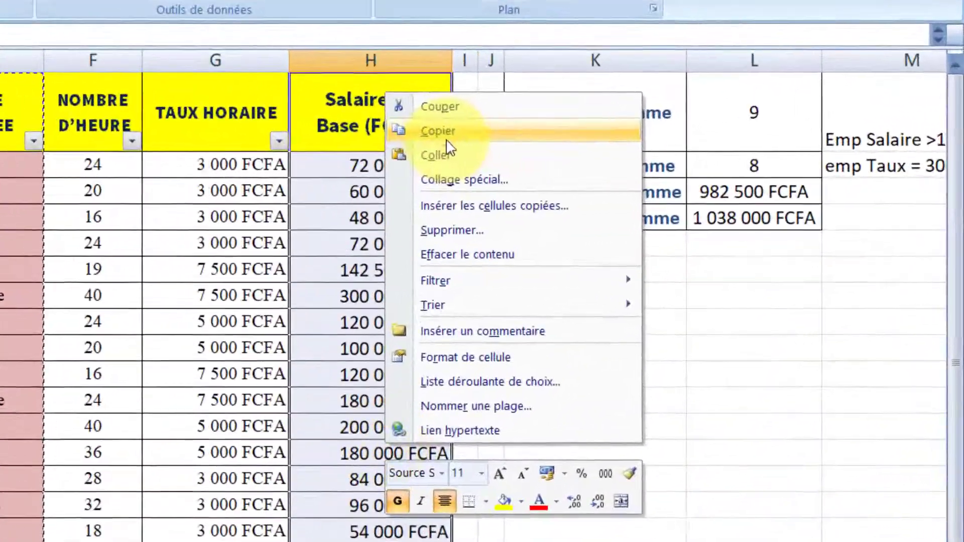
click(578, 140)
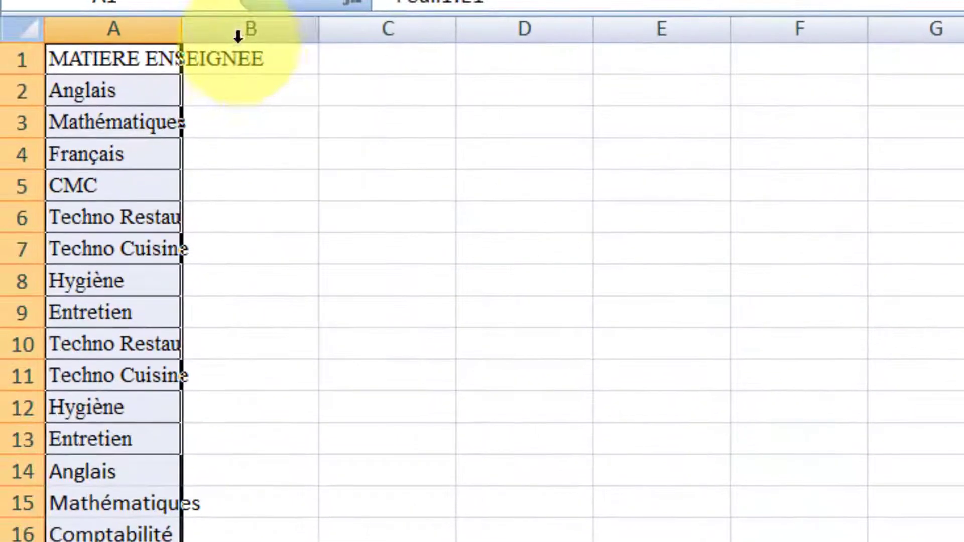
click(243, 61)
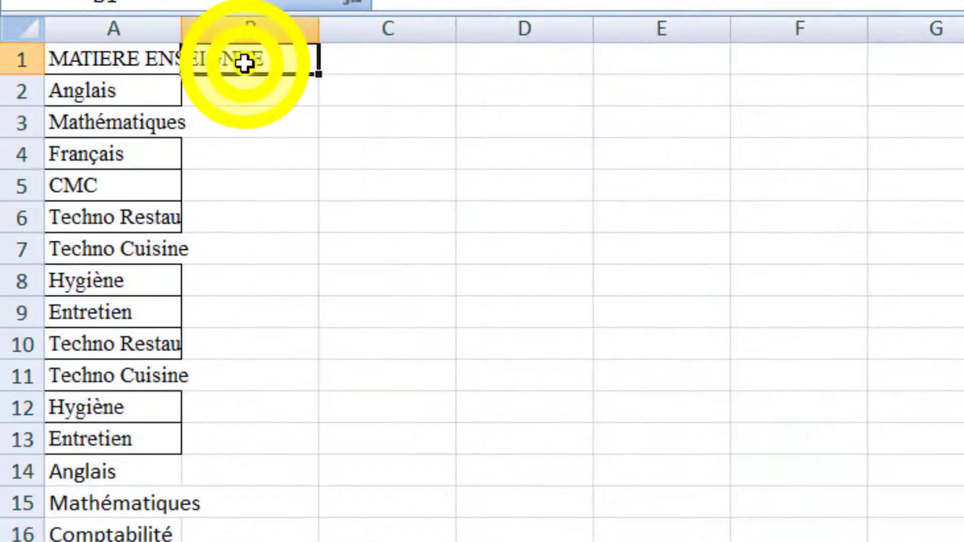
right_click(246, 63)
click(365, 184)
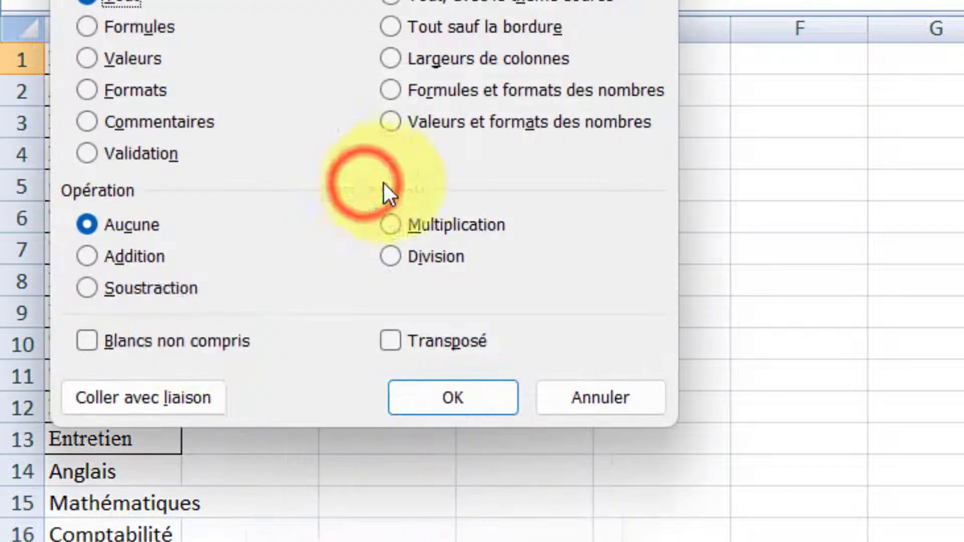
click(147, 384)
click(488, 541)
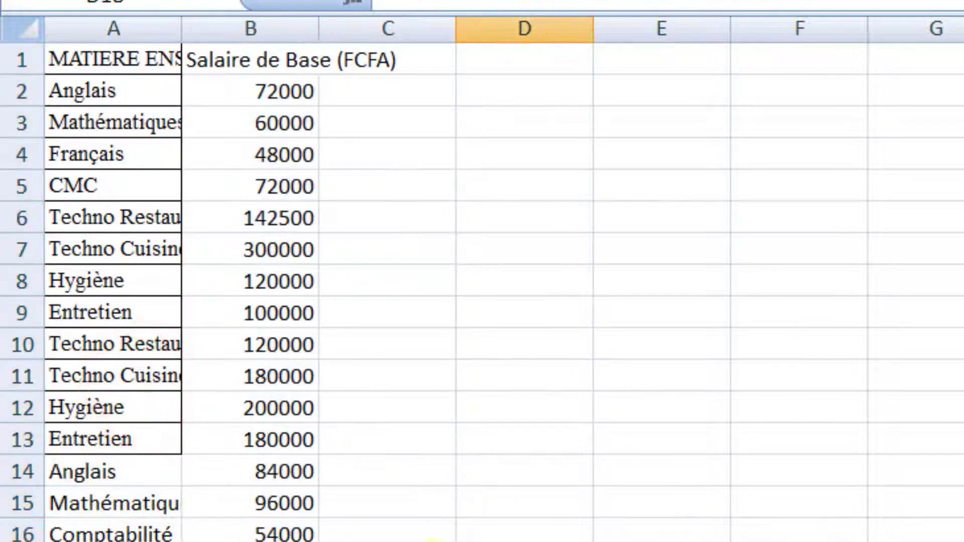
drag(249, 541, 50, 53)
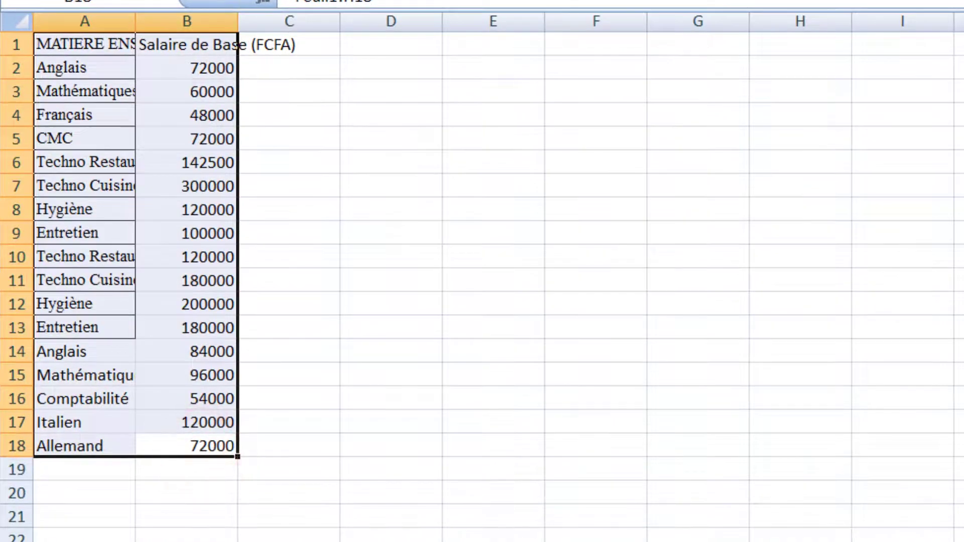
- Give the Feuil2 table all borders and a yellow, text-wrapped header row
click(374, 2)
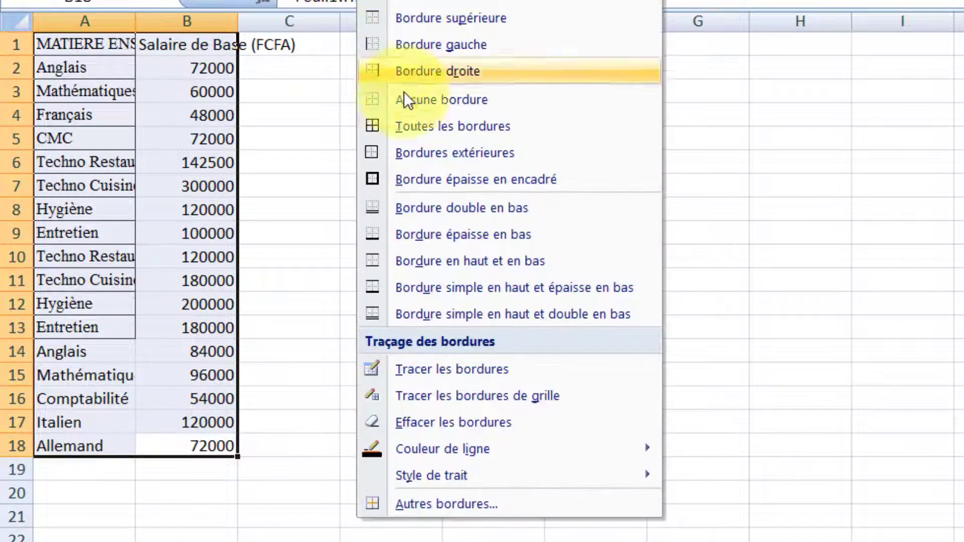
click(404, 126)
drag(222, 74, 22, 75)
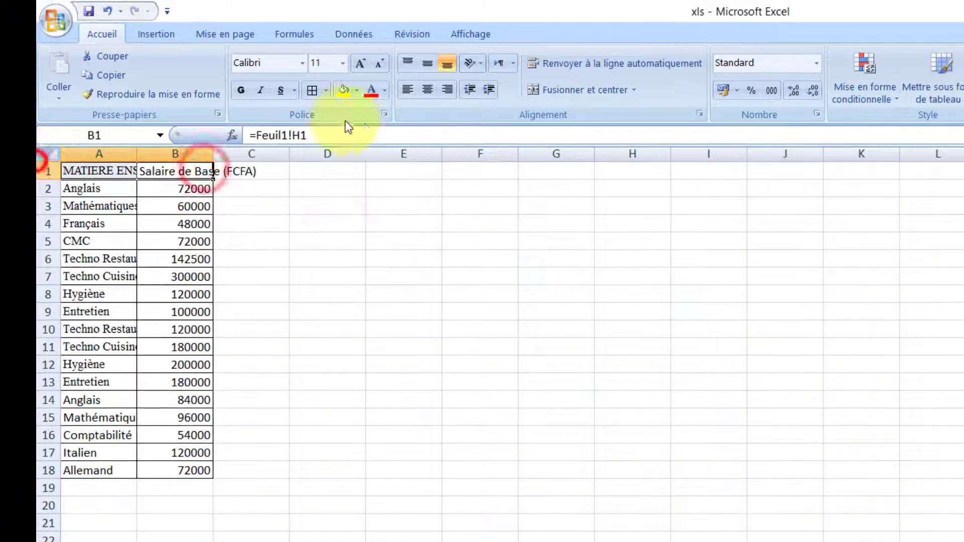
click(344, 90)
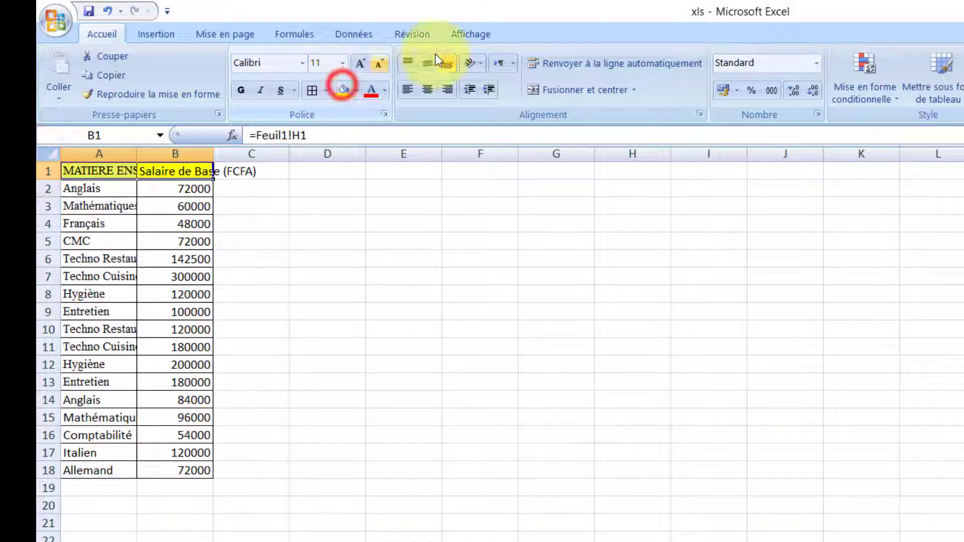
click(555, 61)
click(435, 379)
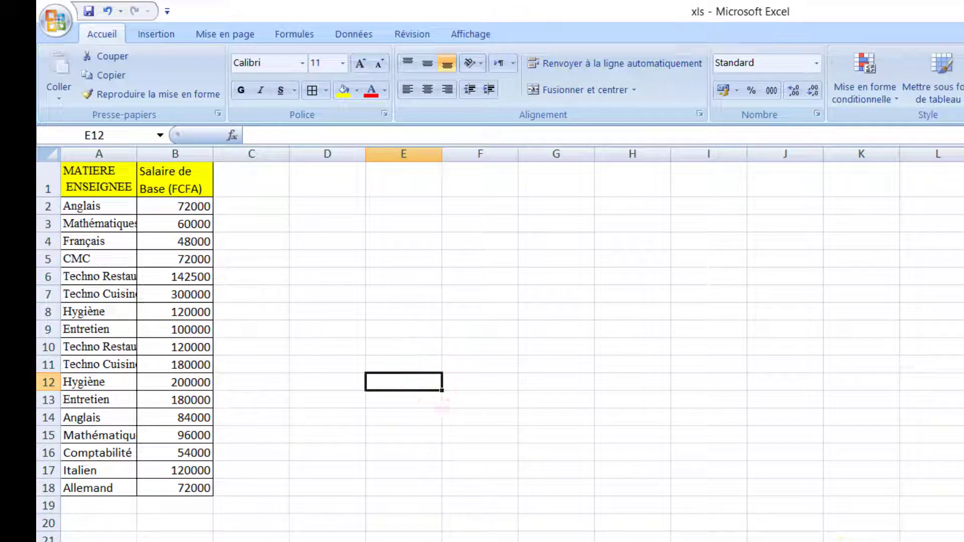
- Autofit column A to its longest subject name
scroll(577, 326, up, 5)
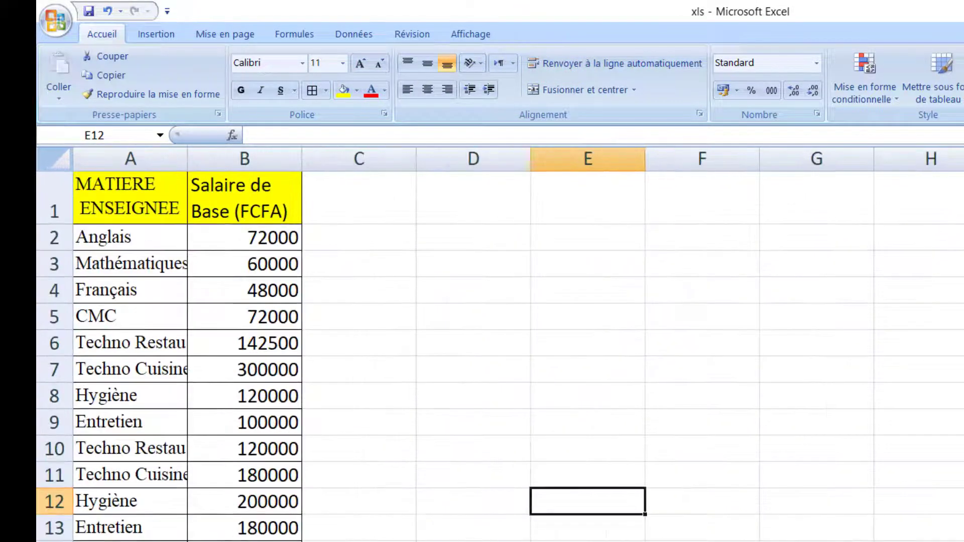
double_click(187, 159)
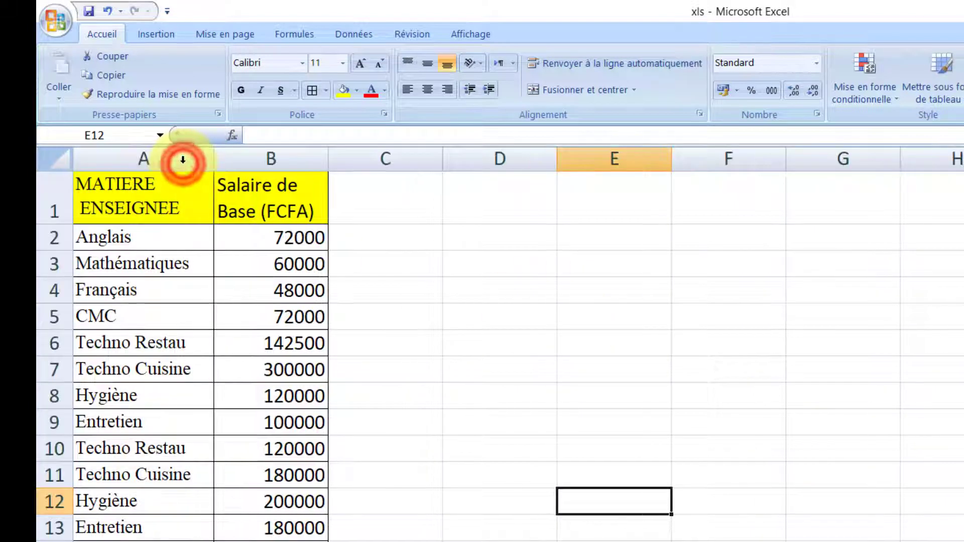
click(346, 313)
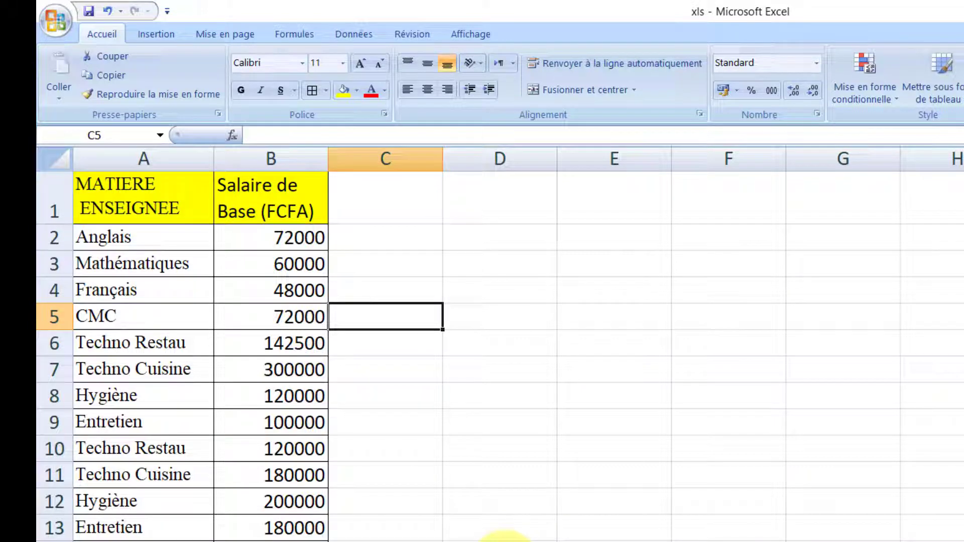
- Custom-sort the A1:B18 table by MATIERE ENSEIGNEE from A to Z
drag(271, 541, 36, 206)
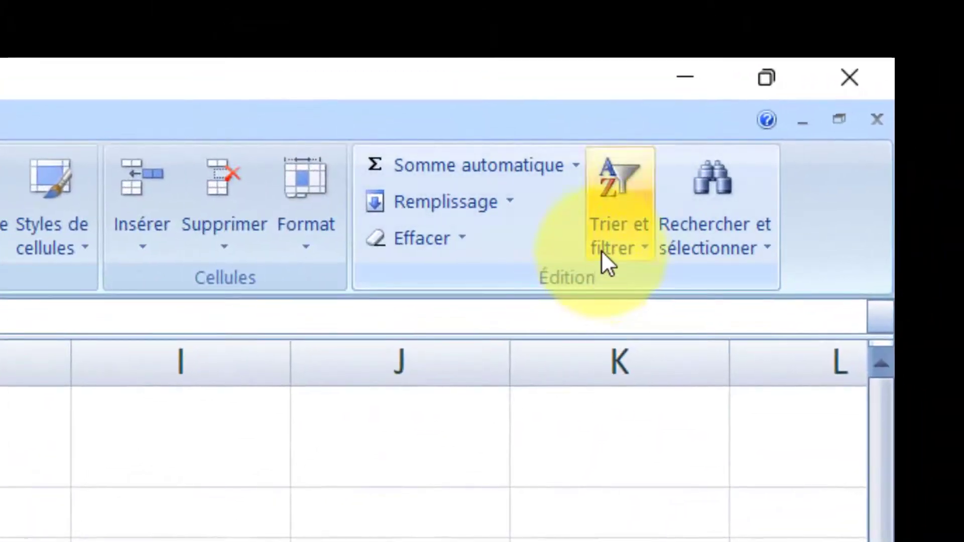
click(601, 251)
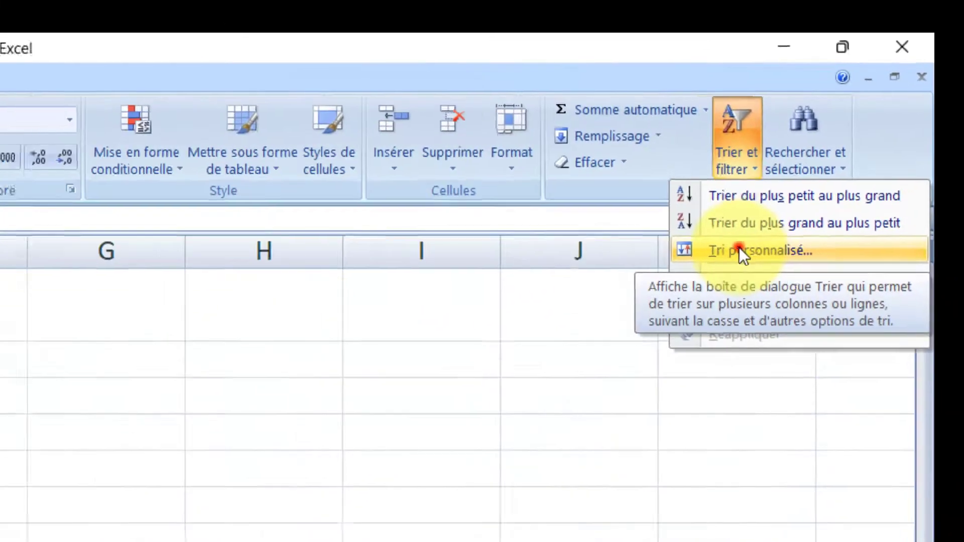
click(626, 361)
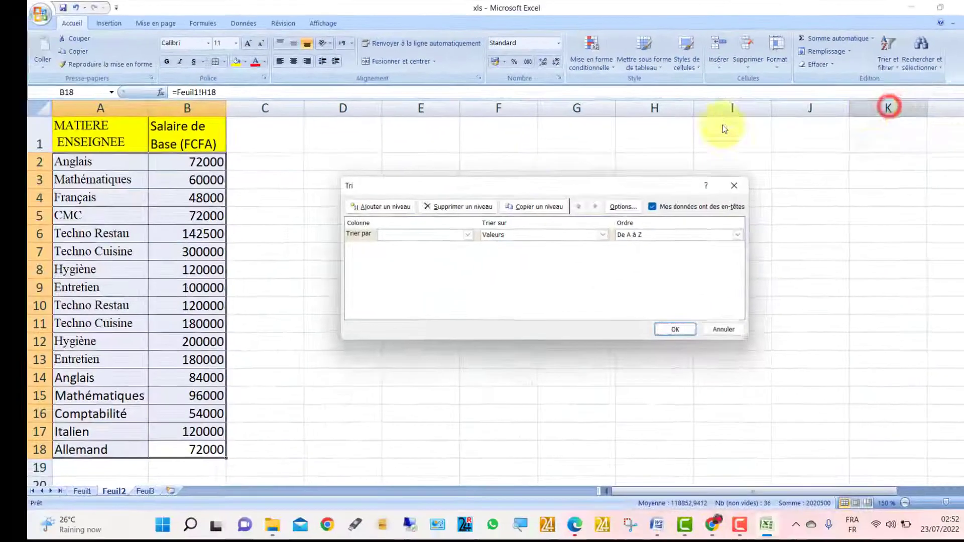
click(459, 240)
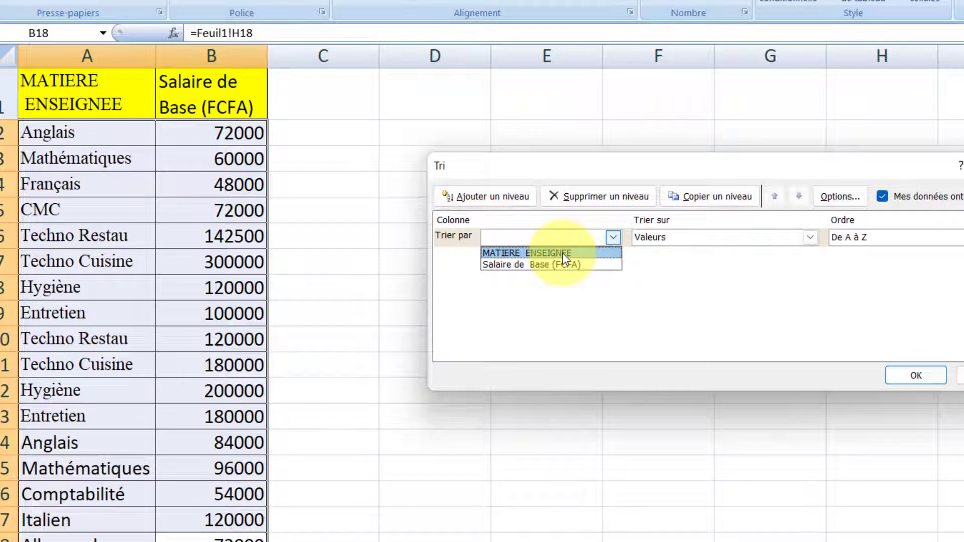
click(562, 252)
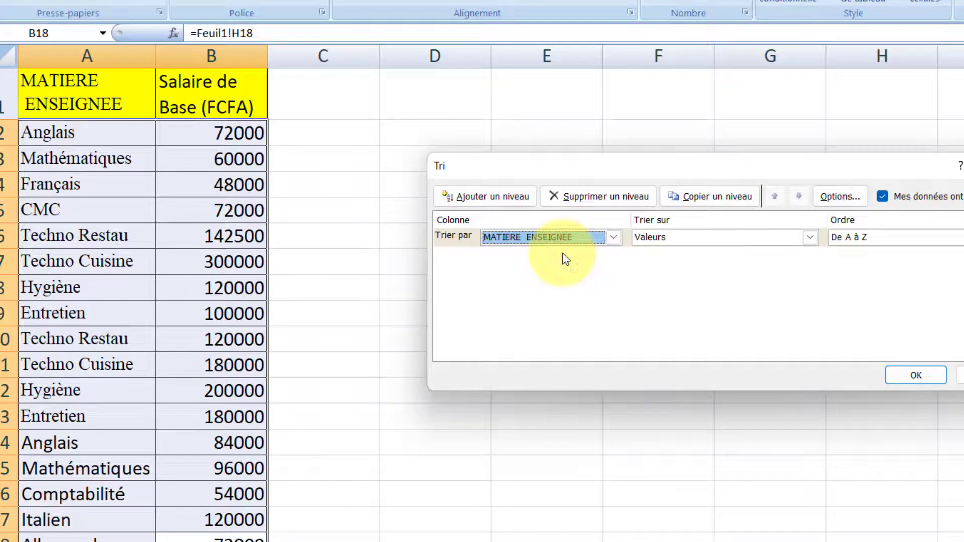
click(930, 372)
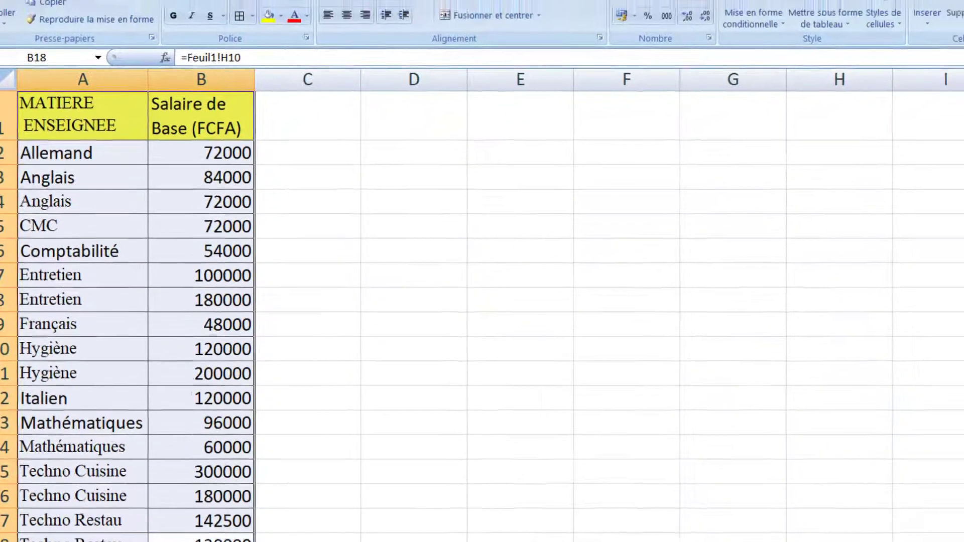
click(253, 38)
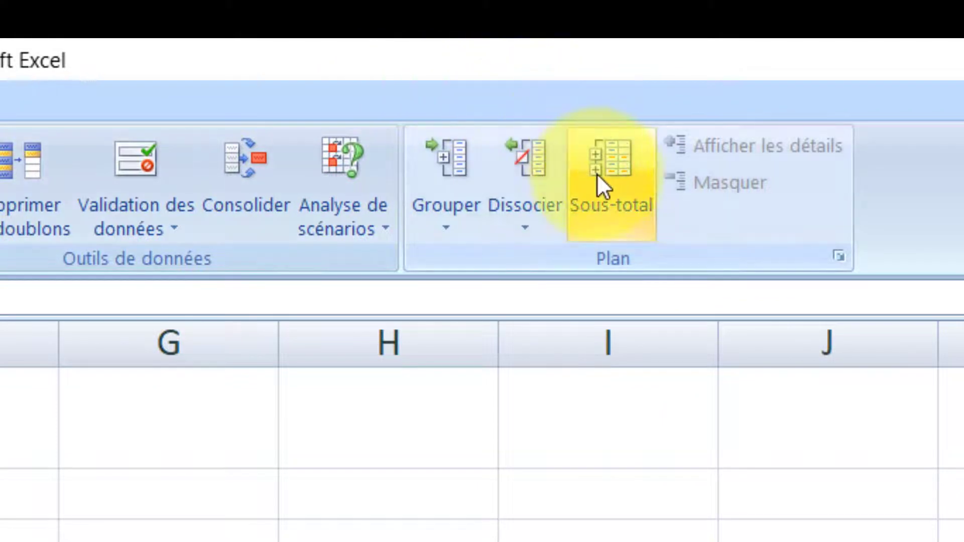
- Add Somme subtotals of Salaire de Base (FCFA) at each change of MATIERE ENSEIGNEE
click(597, 173)
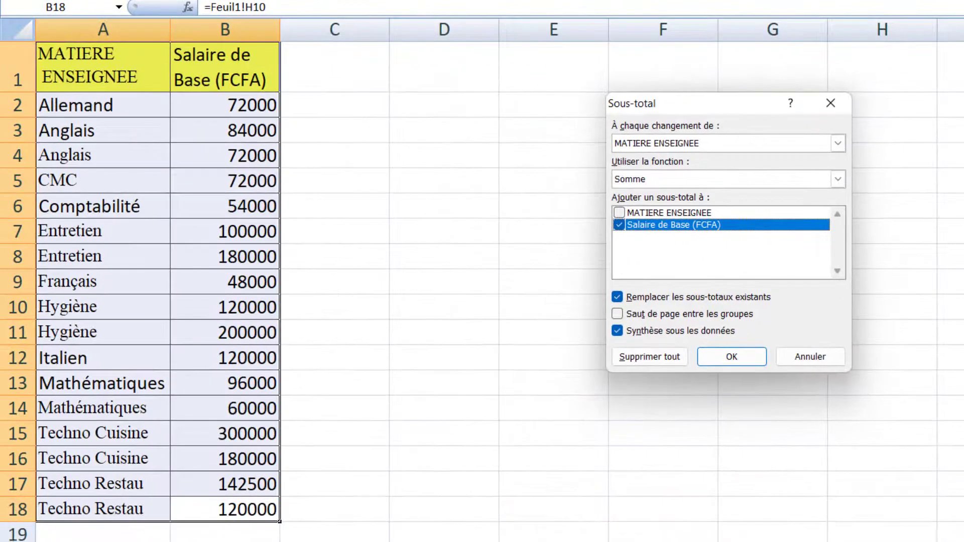
click(666, 141)
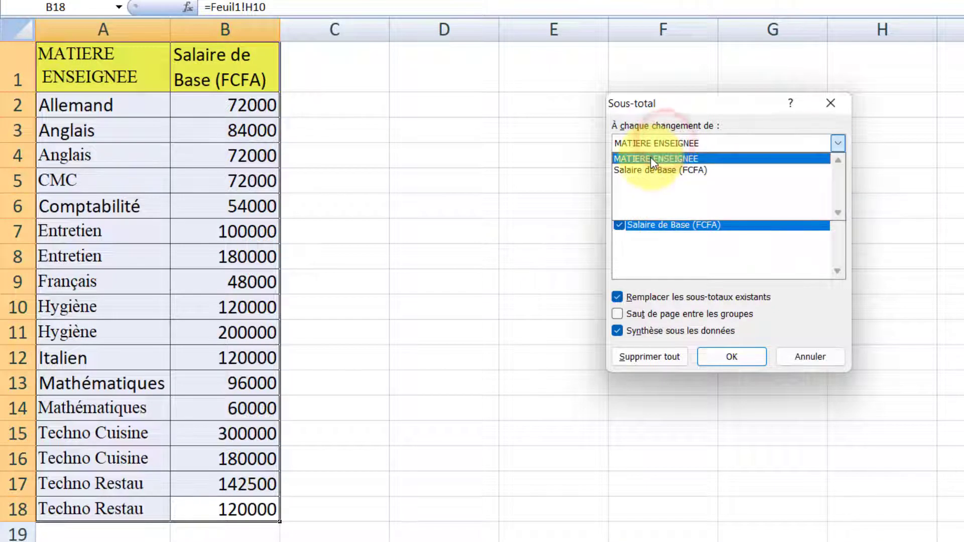
click(653, 160)
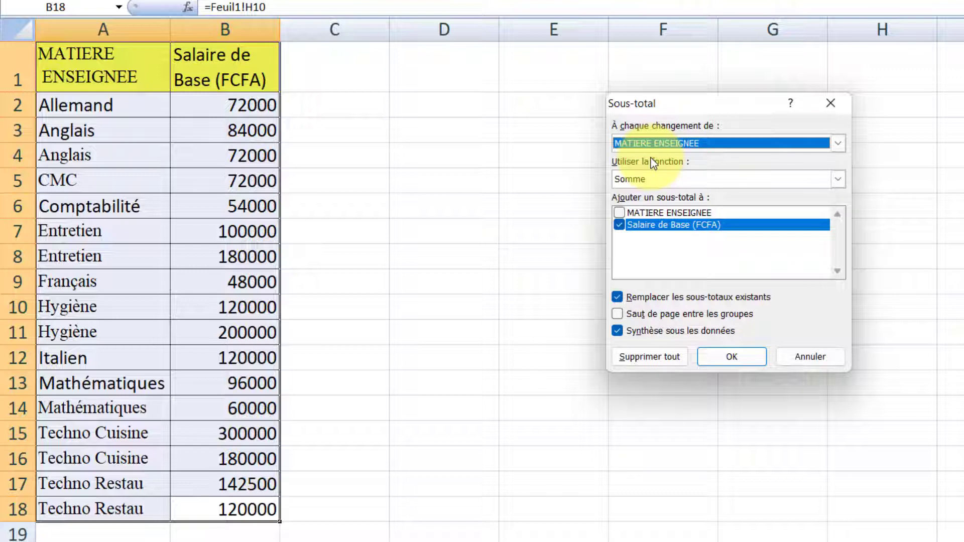
click(650, 179)
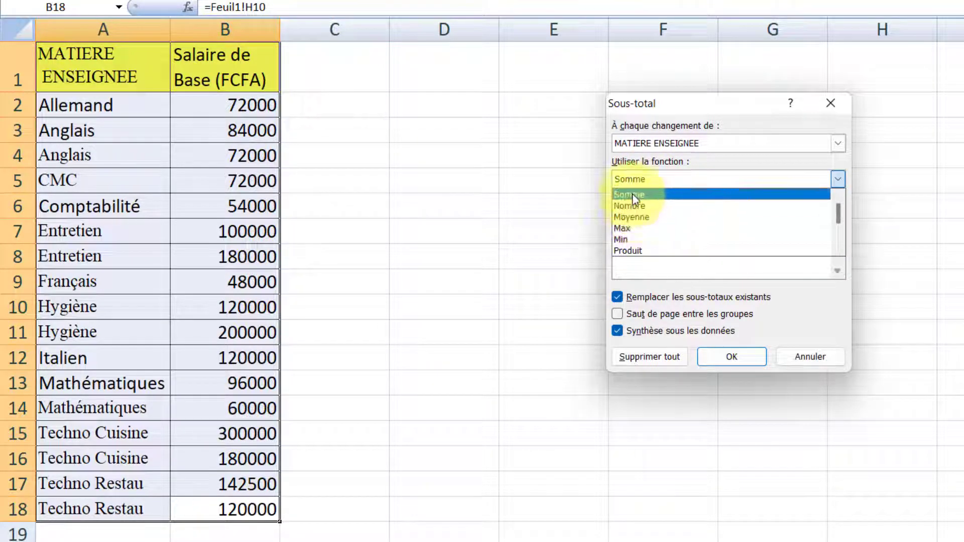
click(632, 194)
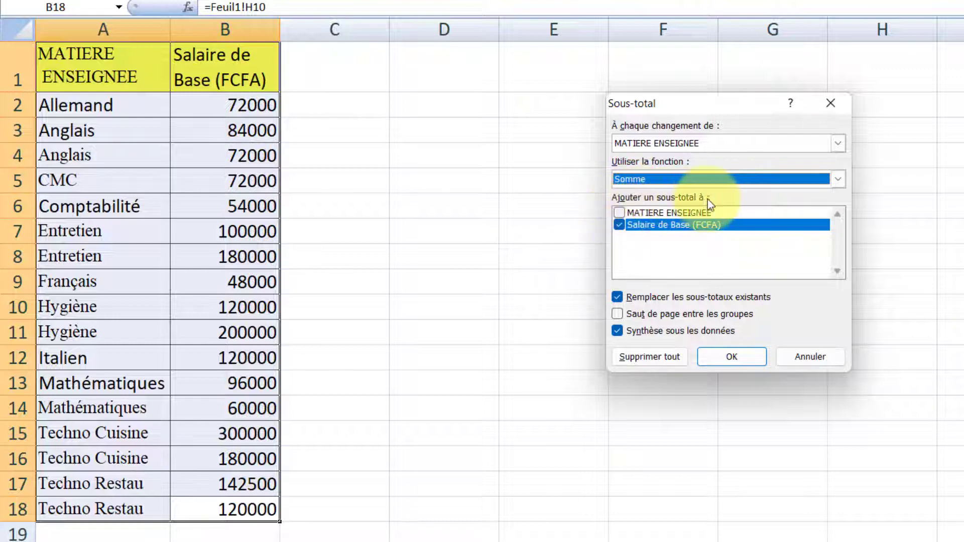
click(620, 225)
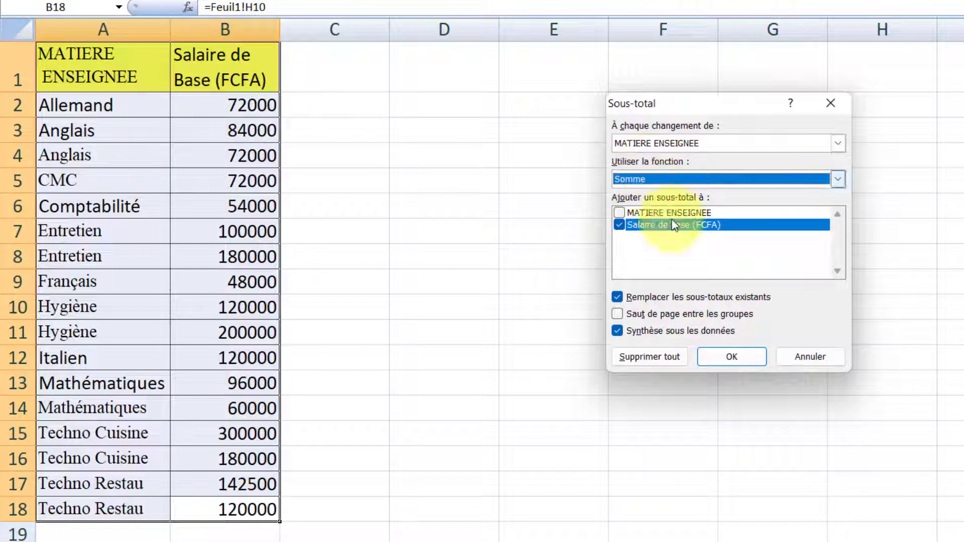
click(725, 357)
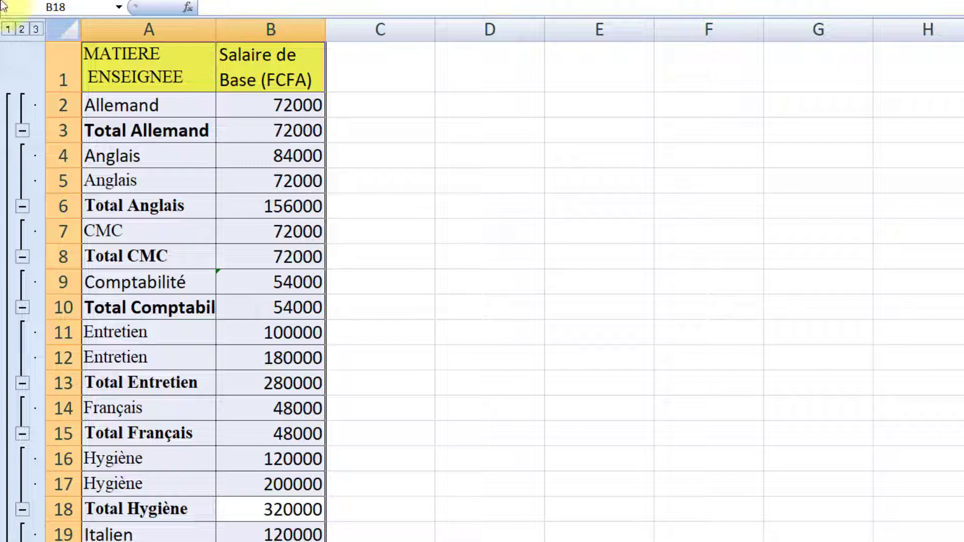
- Collapse the outline to level 2 so only subject totals and Total général 2020500 show
click(9, 30)
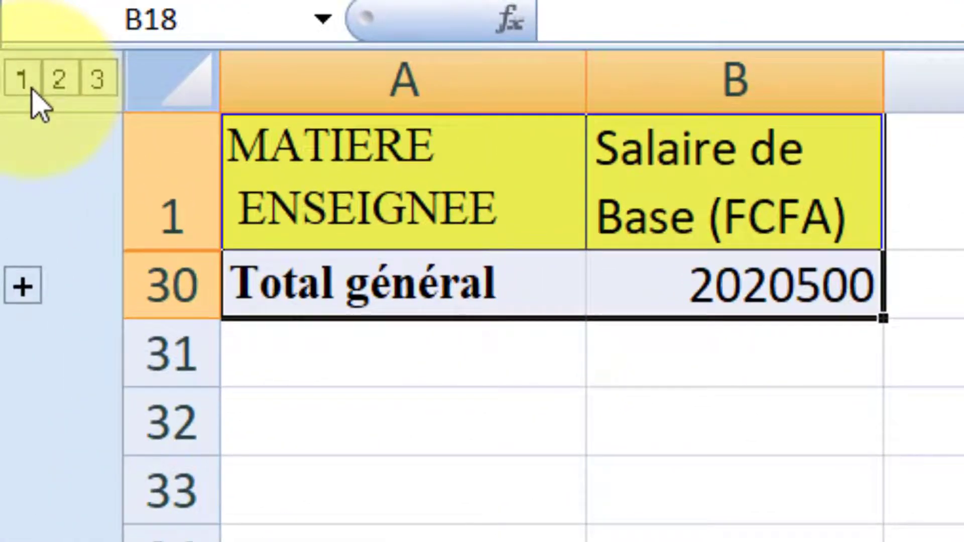
click(63, 88)
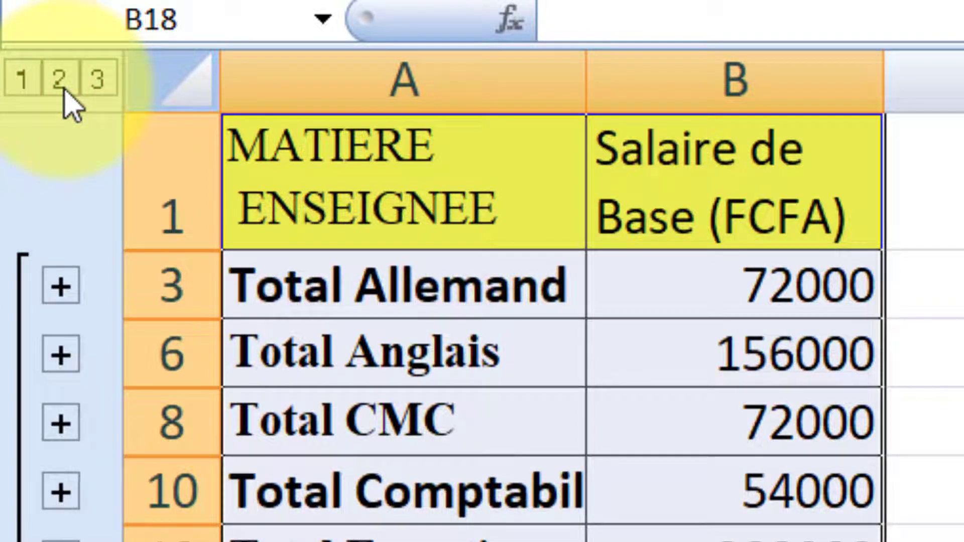
click(100, 83)
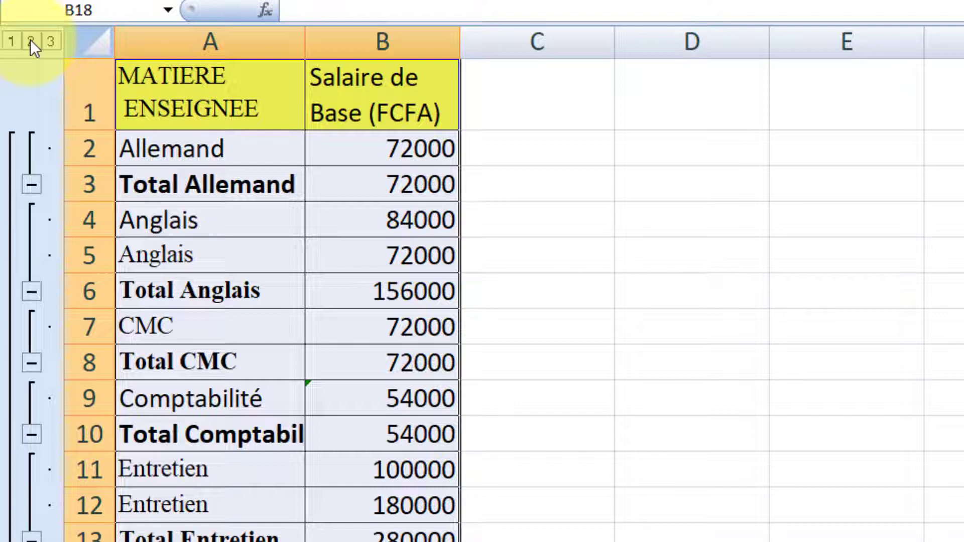
click(30, 43)
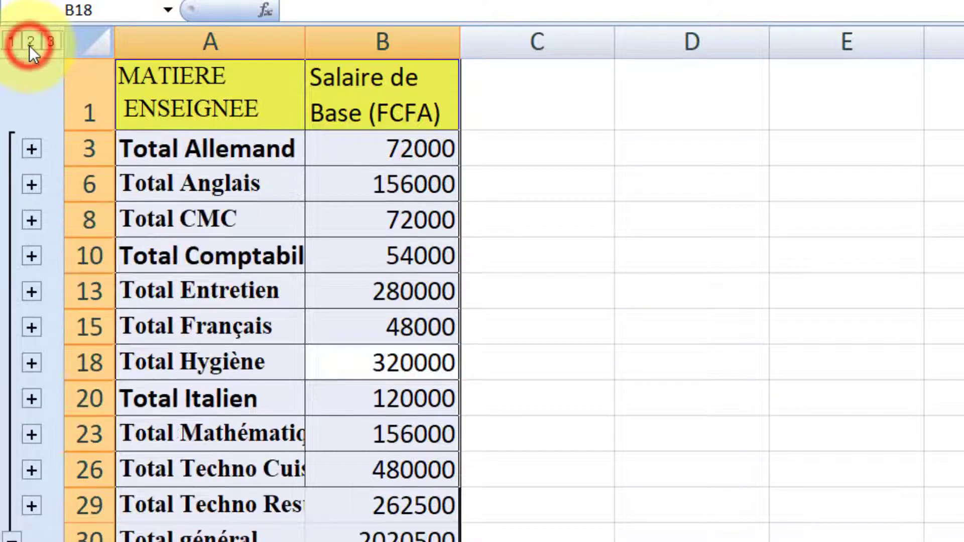
- Widen column A to fit the total labels and select the table A1:B29
drag(305, 39, 376, 75)
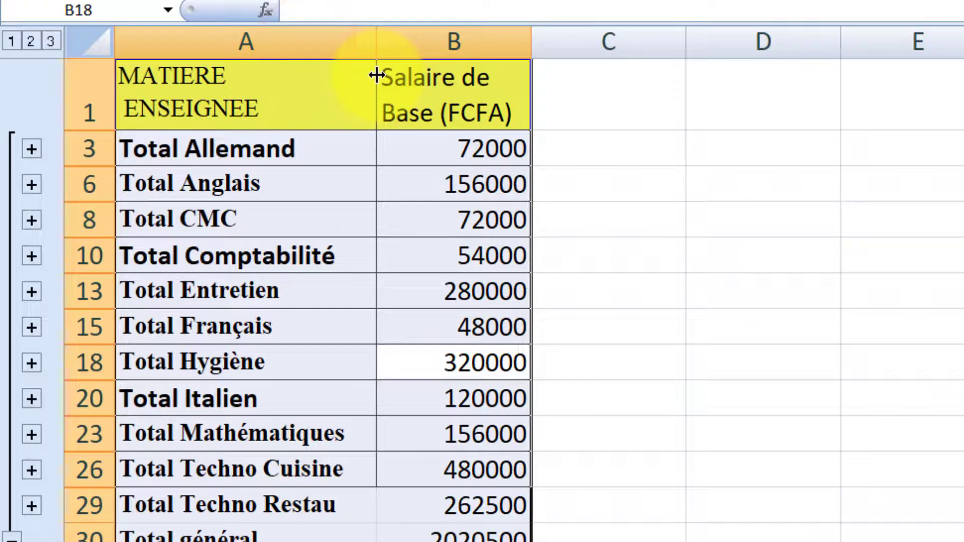
click(626, 179)
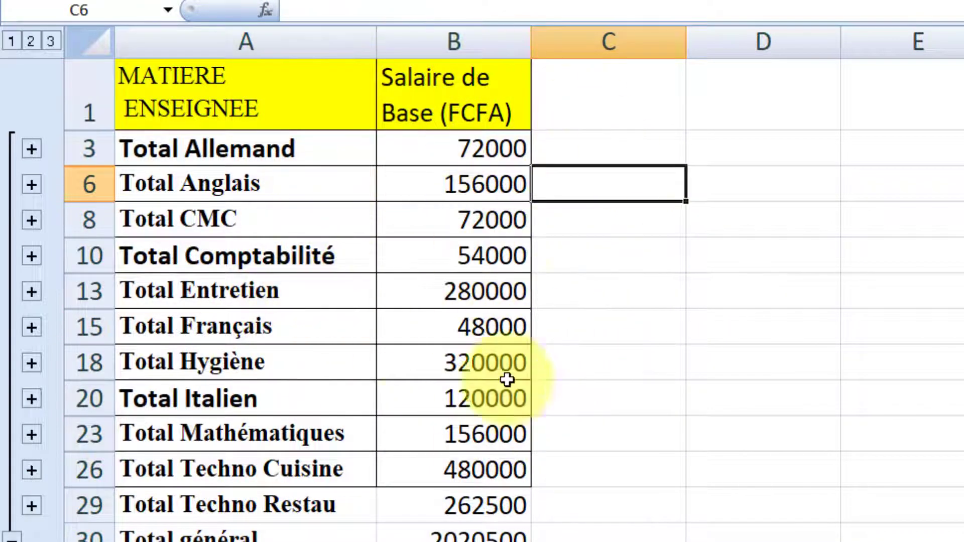
click(158, 93)
drag(158, 93, 502, 512)
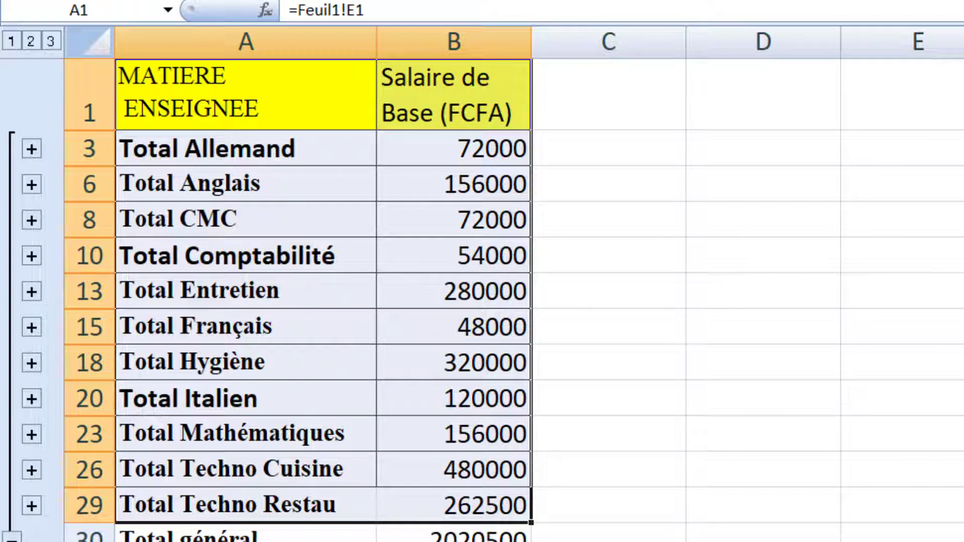
- Insert a clustered 3D column chart of the salary totals on Feuil2 and copy it
click(392, 3)
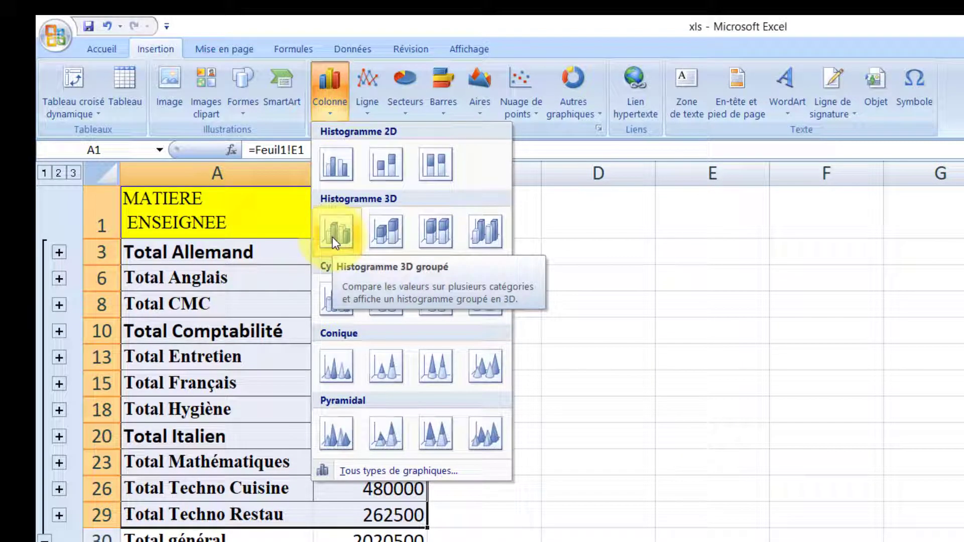
click(333, 237)
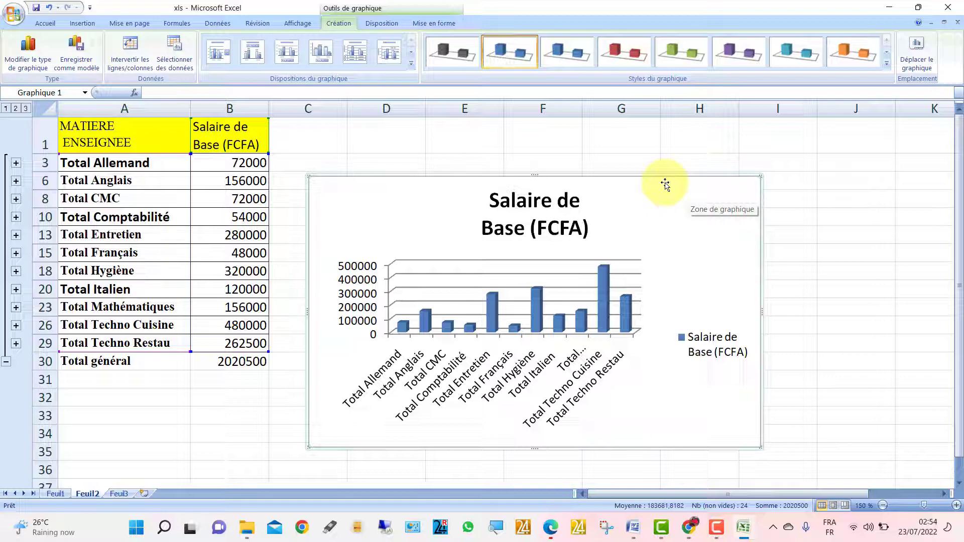
right_click(666, 184)
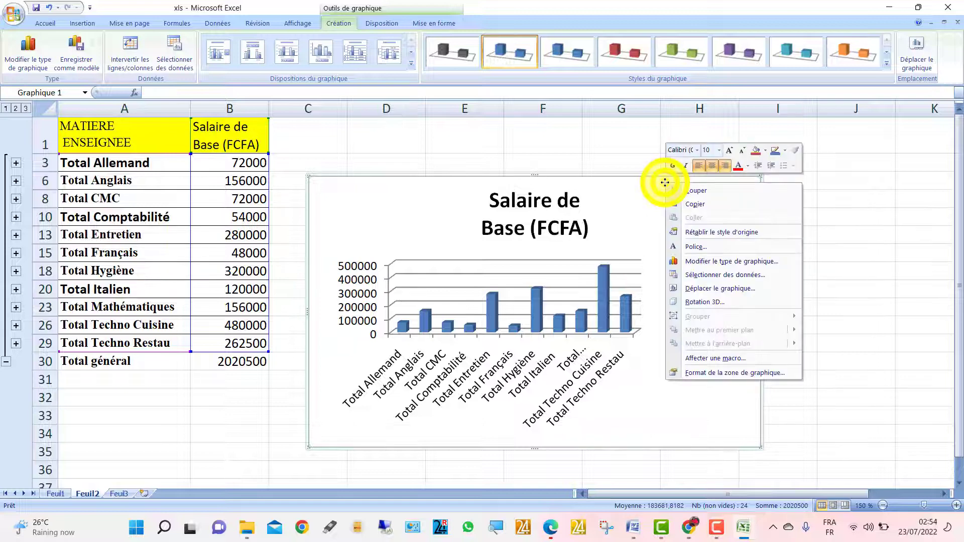
click(684, 206)
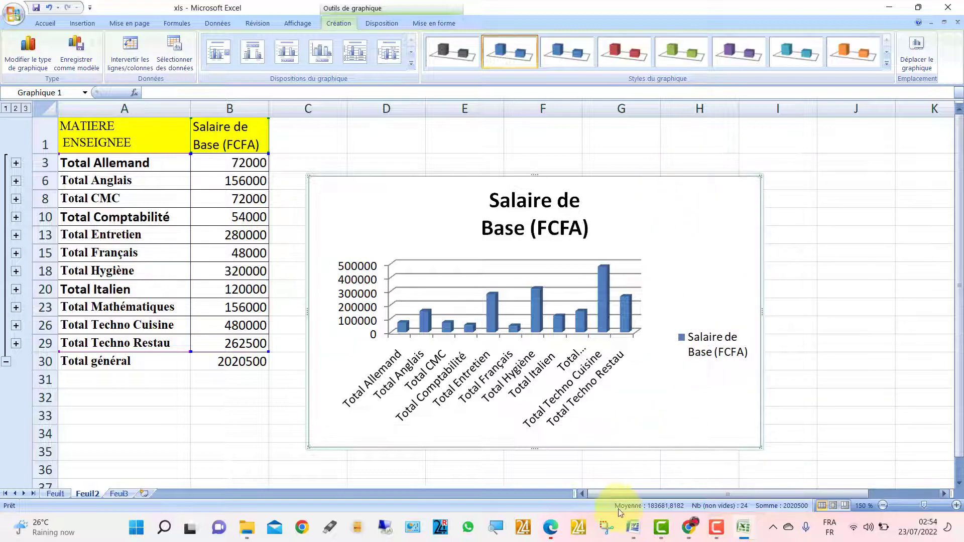
- Paste the salary chart into the Word report under the Graphique heading
mouse_move(633, 526)
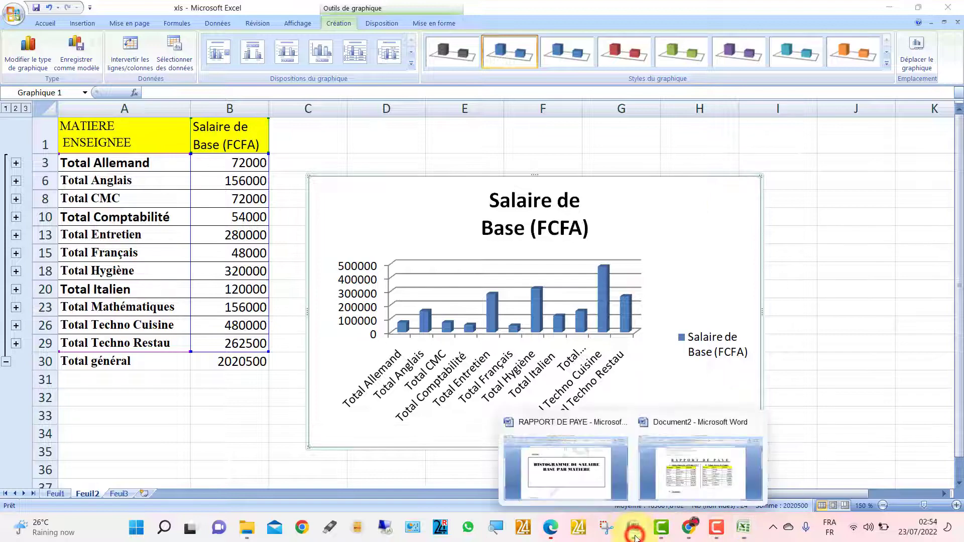
click(712, 452)
scroll(383, 355, down, 6)
scroll(134, 166, up, 2)
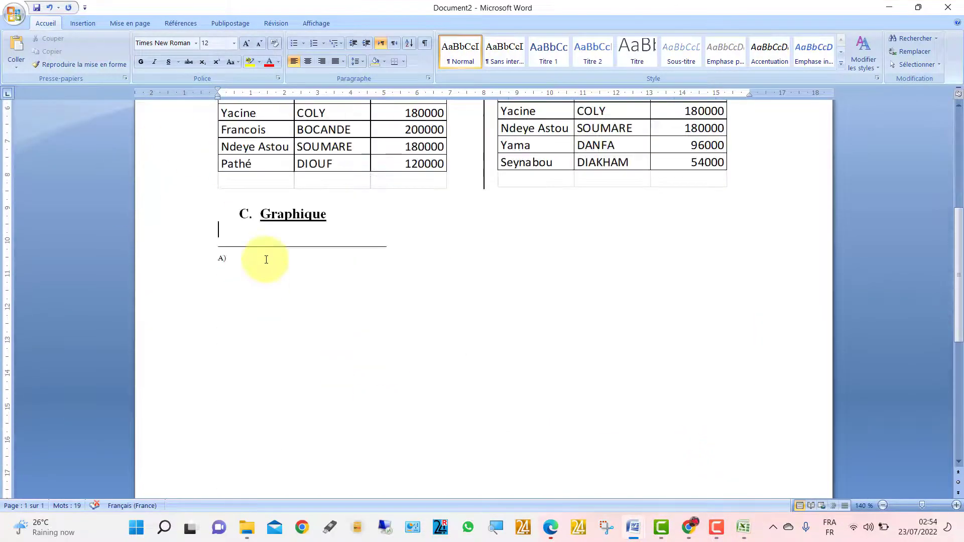
right_click(250, 232)
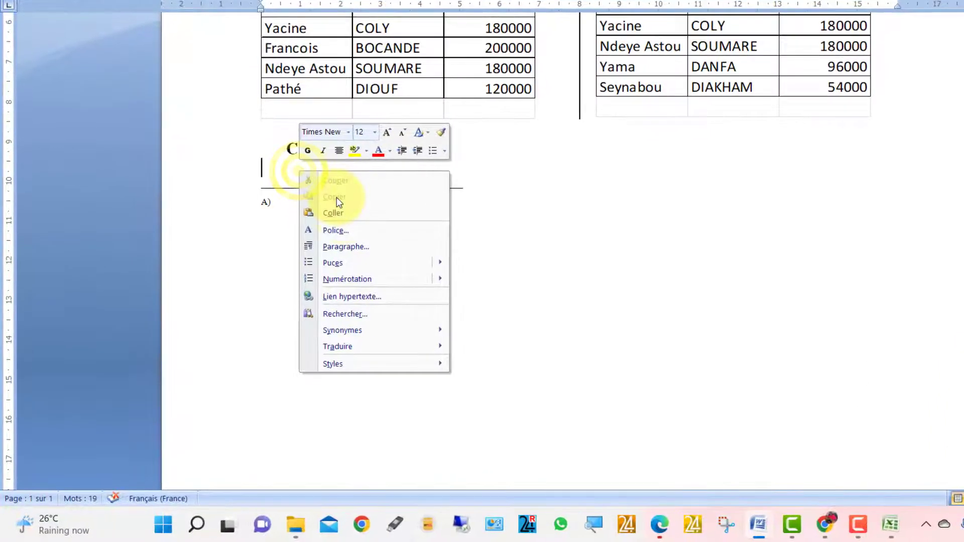
click(342, 214)
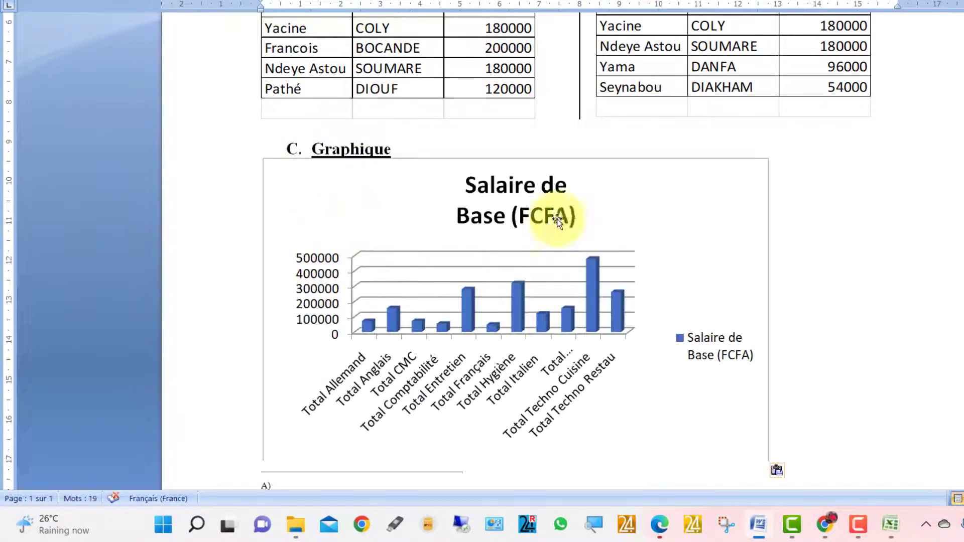
- Enlarge the pasted chart by widening it to the right and making it taller
click(725, 300)
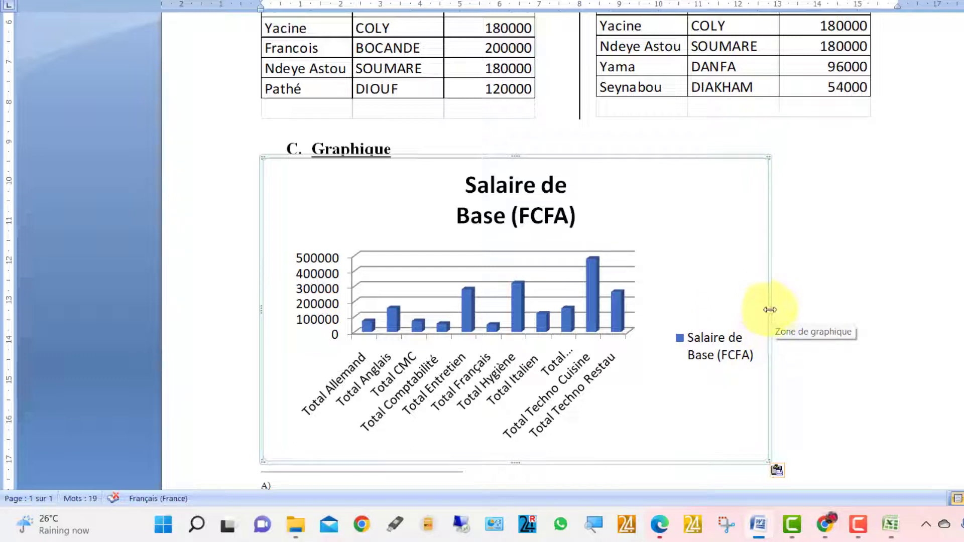
drag(770, 310, 954, 276)
scroll(635, 260, down, 6)
scroll(635, 261, up, 3)
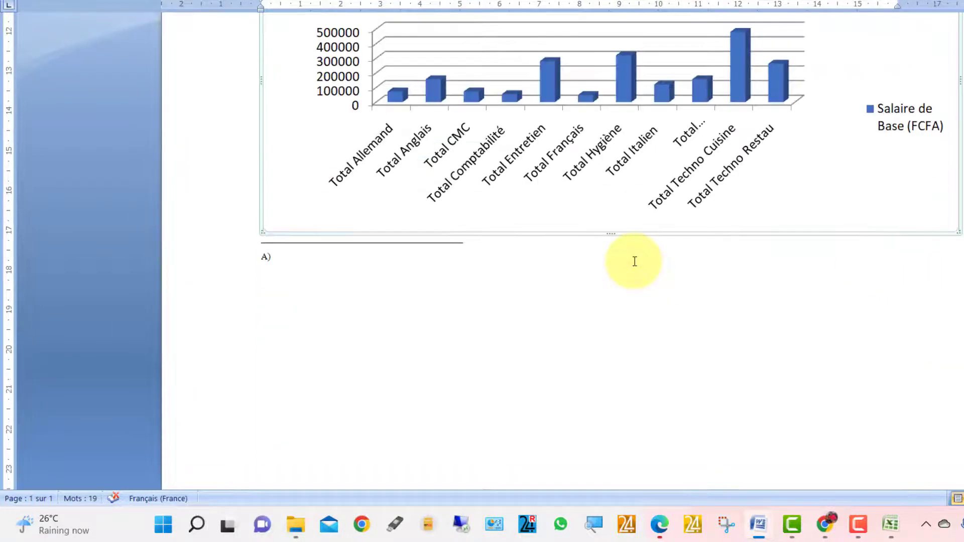
drag(610, 232, 604, 358)
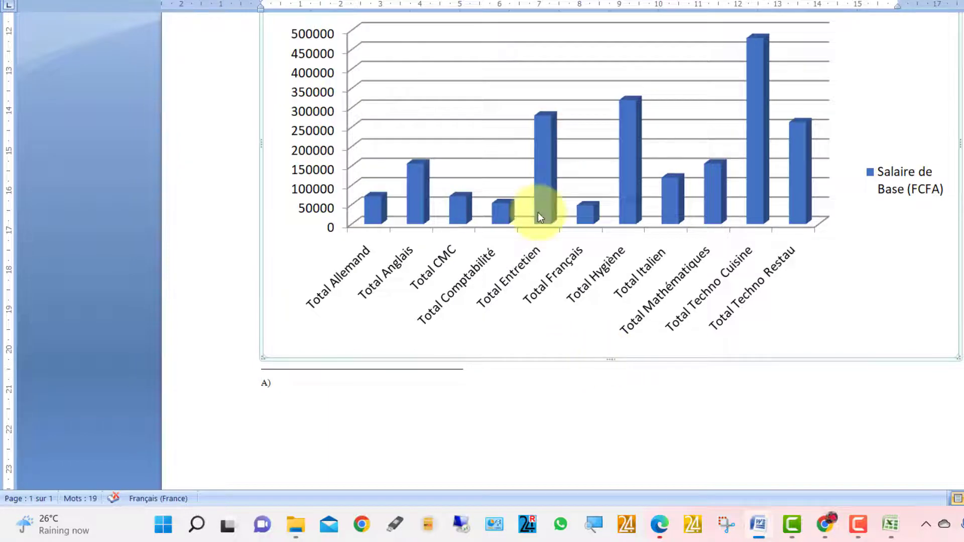
scroll(537, 213, up, 3)
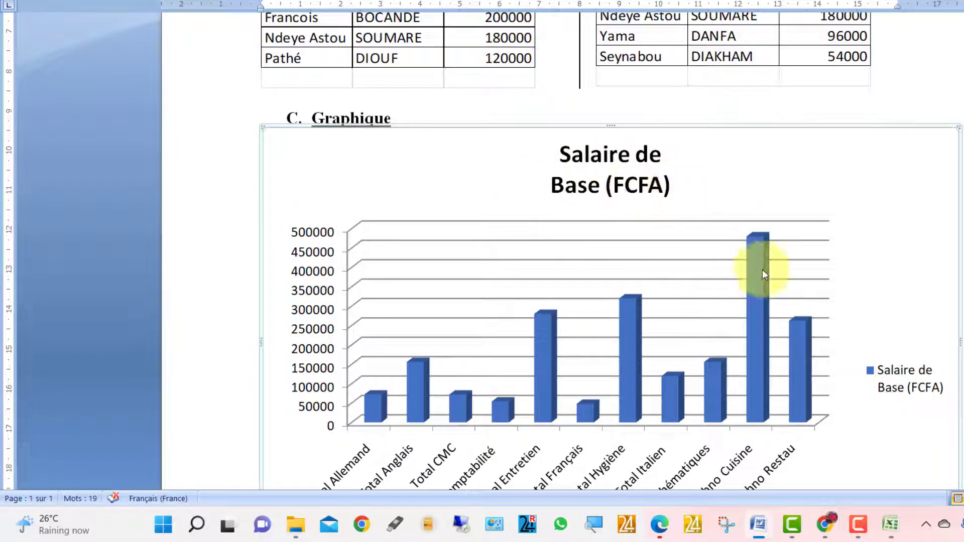
click(891, 523)
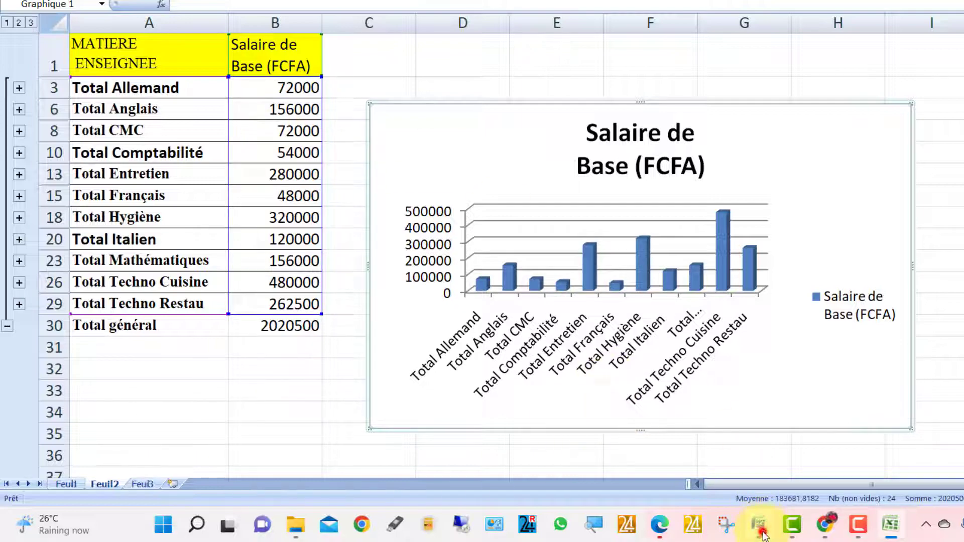
mouse_move(763, 533)
click(827, 427)
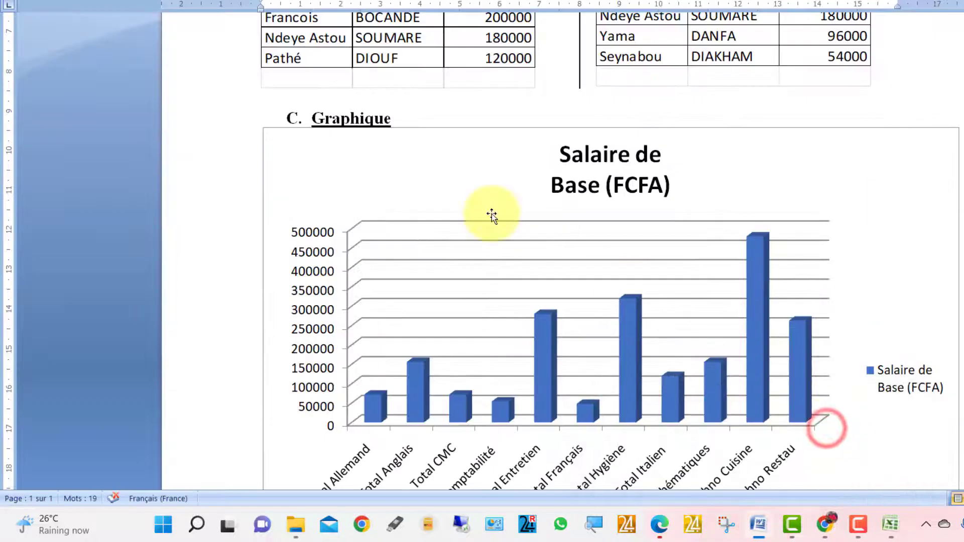
- Type 'DEVISE LOCALE' after the A) footnote mark and remove the automatic B) numbering
scroll(492, 213, up, 10)
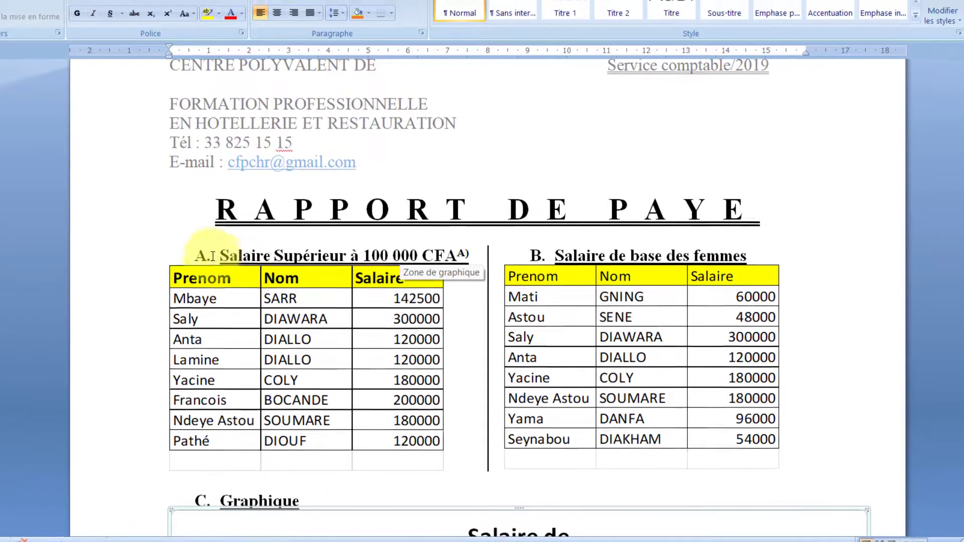
scroll(366, 463, down, 15)
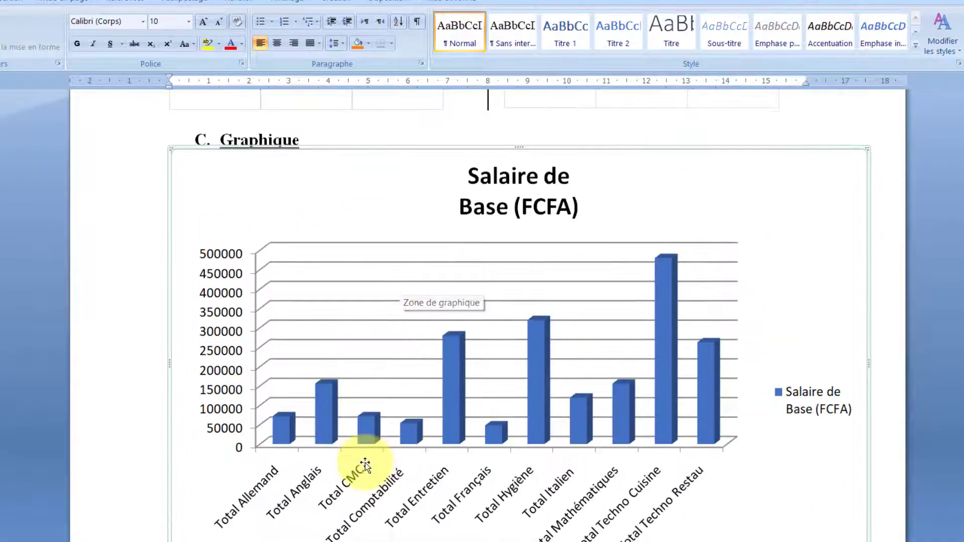
click(233, 380)
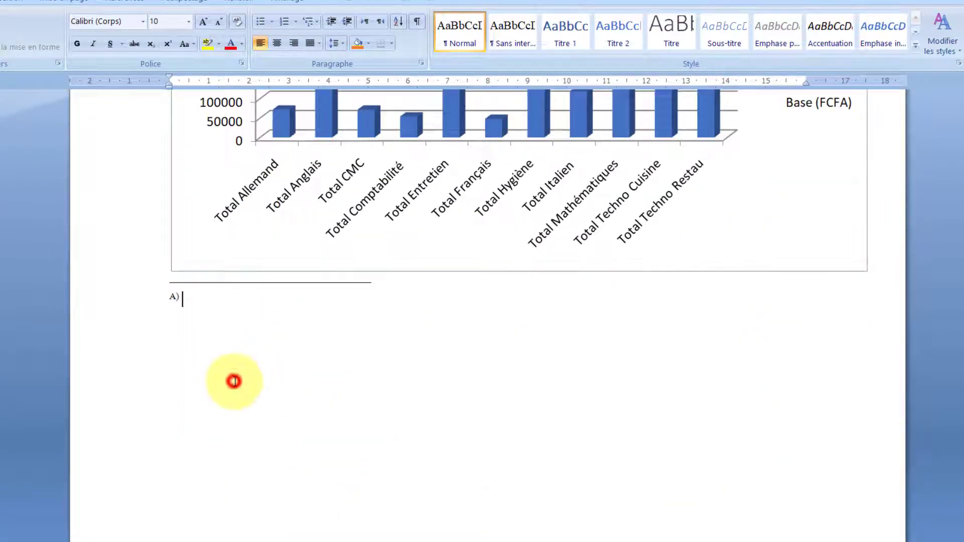
text(DEVISE LOCAL)
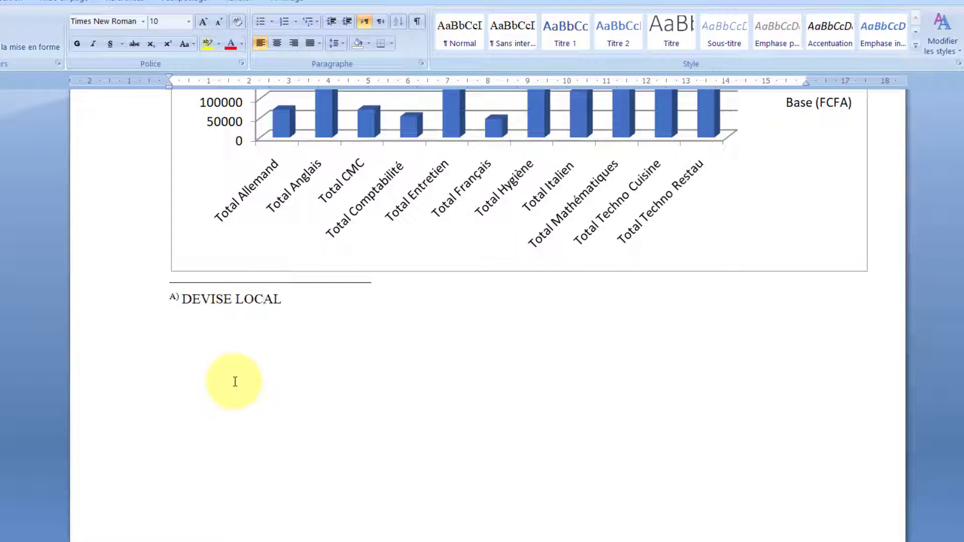
text(E)
key(Return)
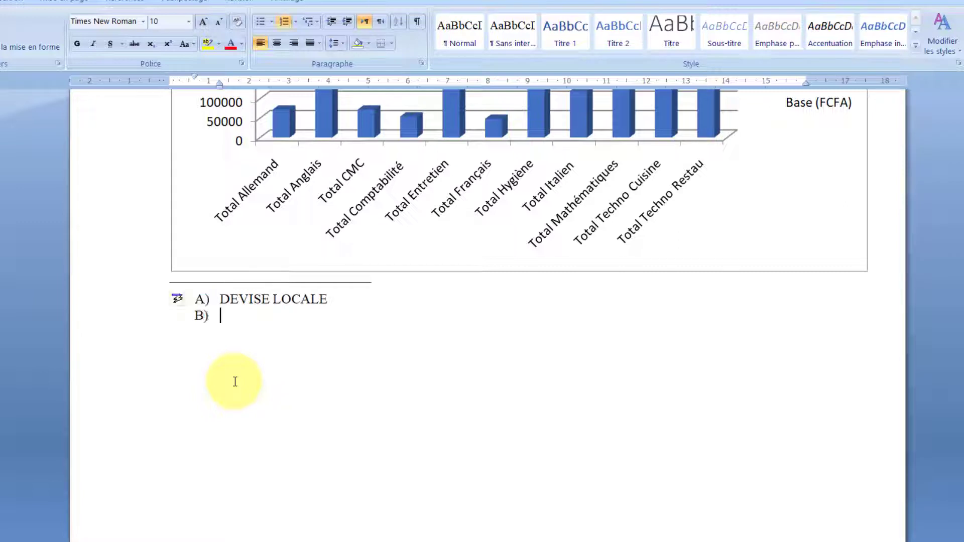
key(Return)
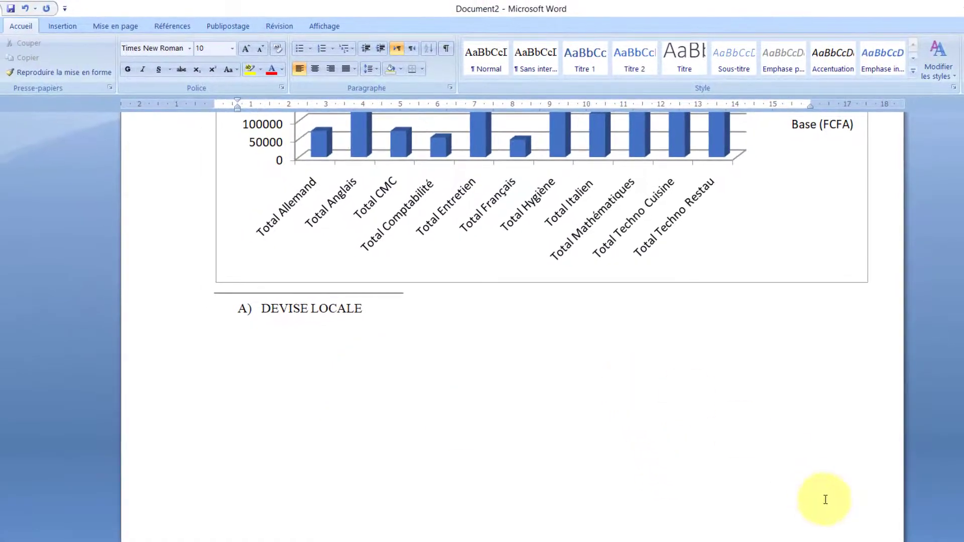
scroll(512, 327, down, 6)
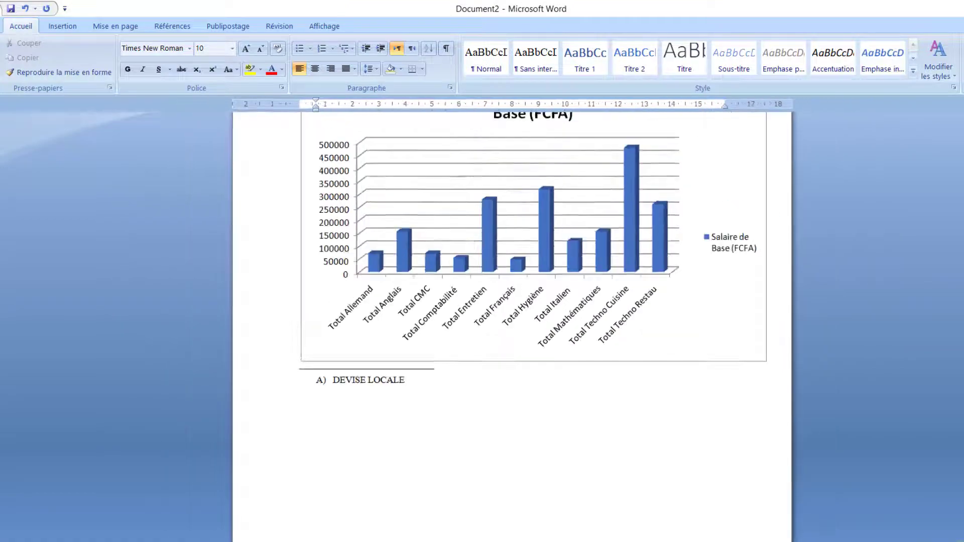
scroll(293, 364, up, 4)
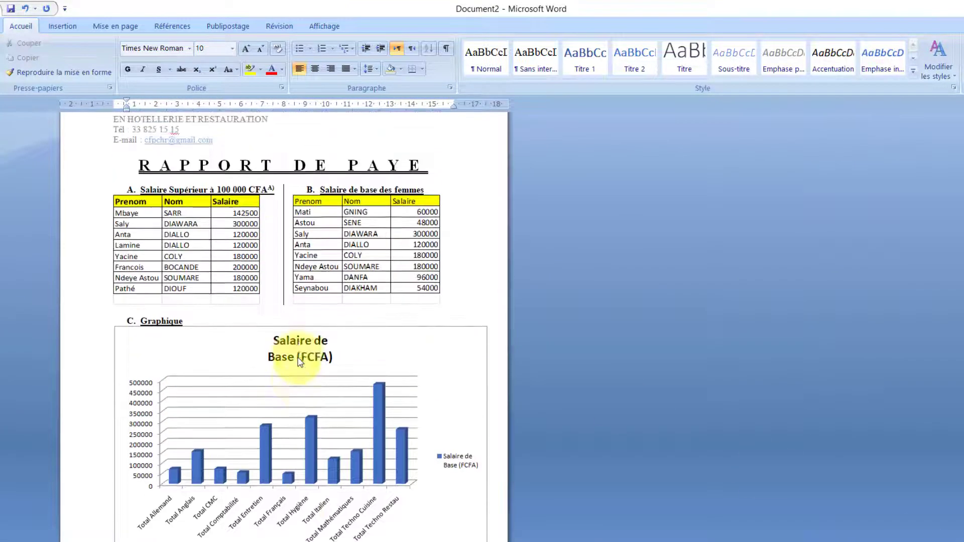
scroll(299, 358, down, 4)
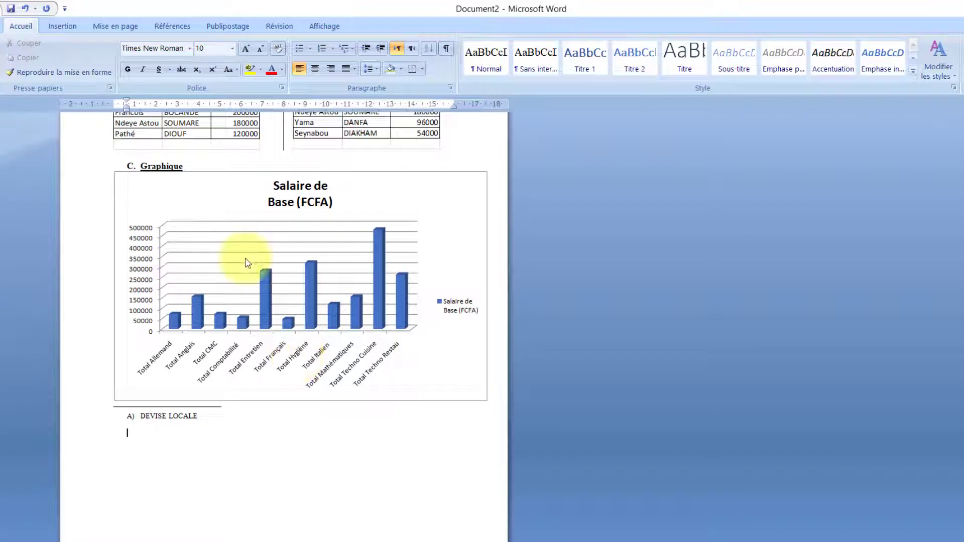
click(100, 28)
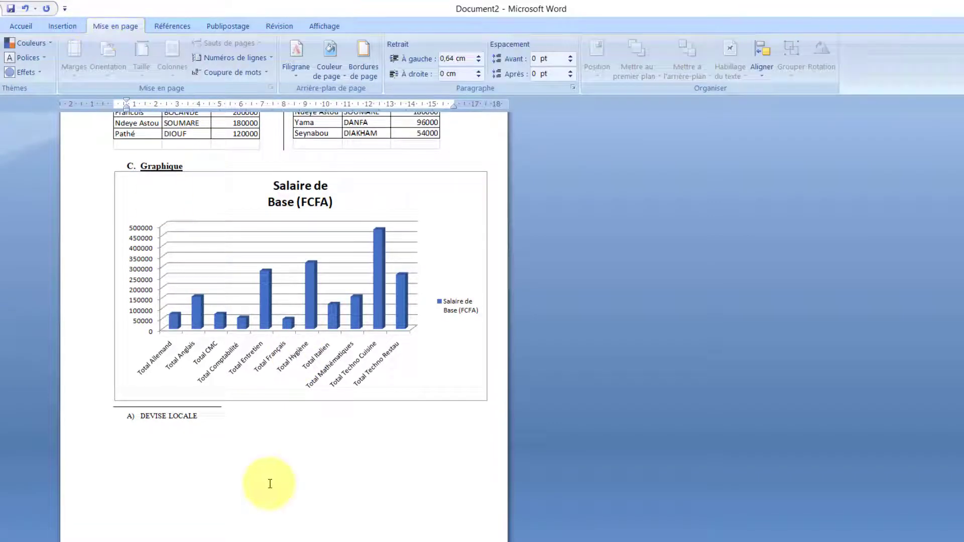
click(134, 429)
click(134, 431)
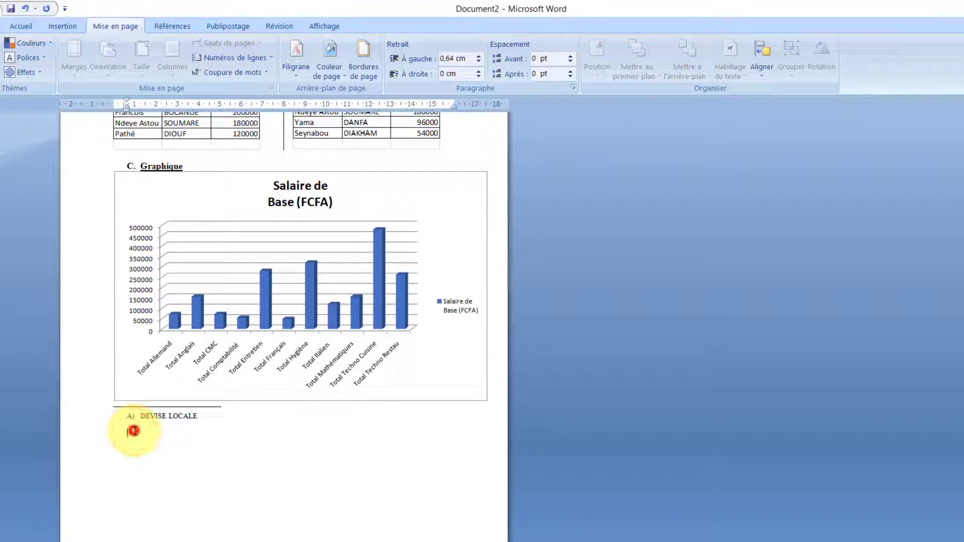
click(238, 426)
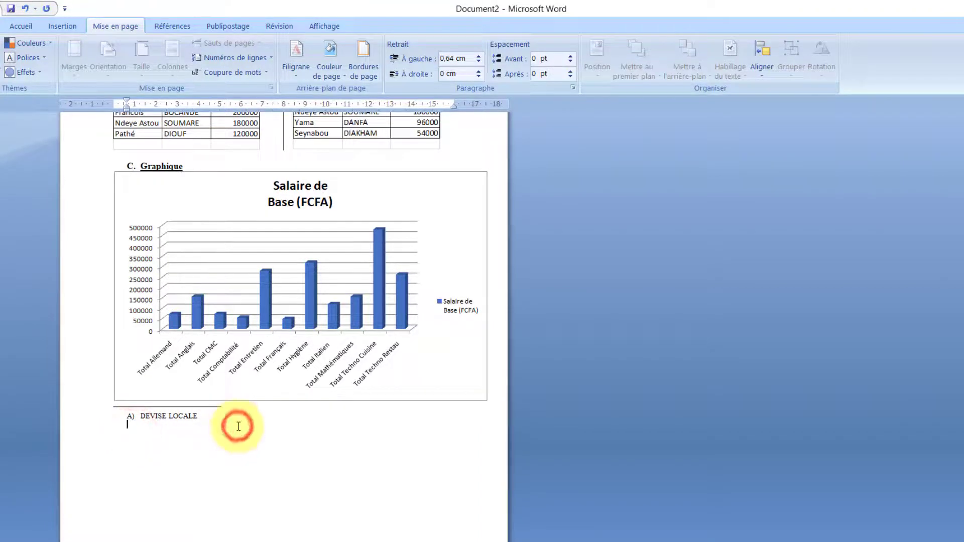
click(508, 394)
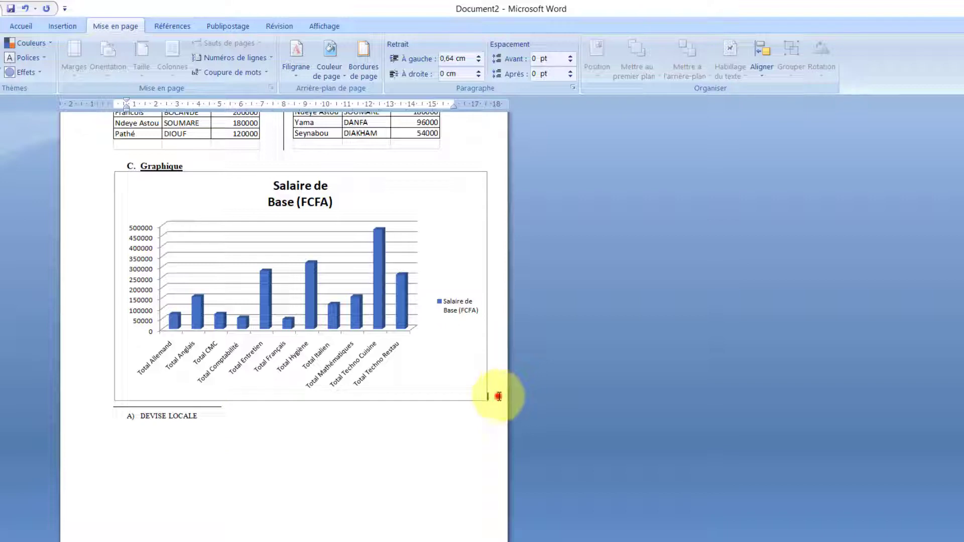
key(Return)
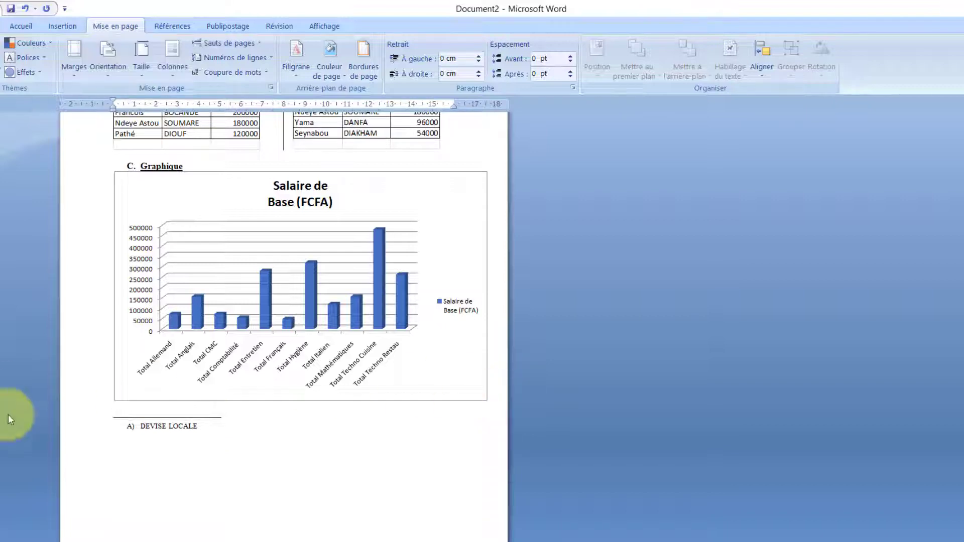
click(128, 461)
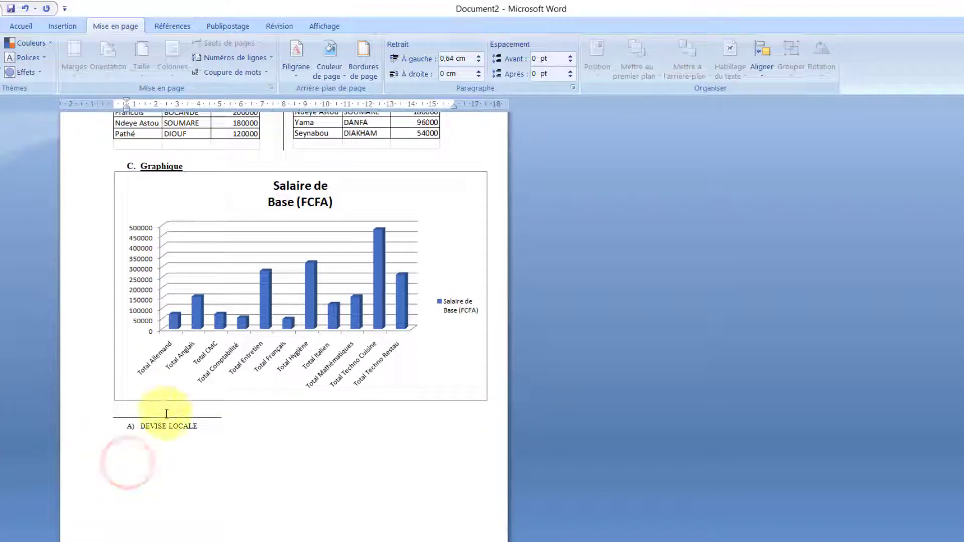
click(150, 408)
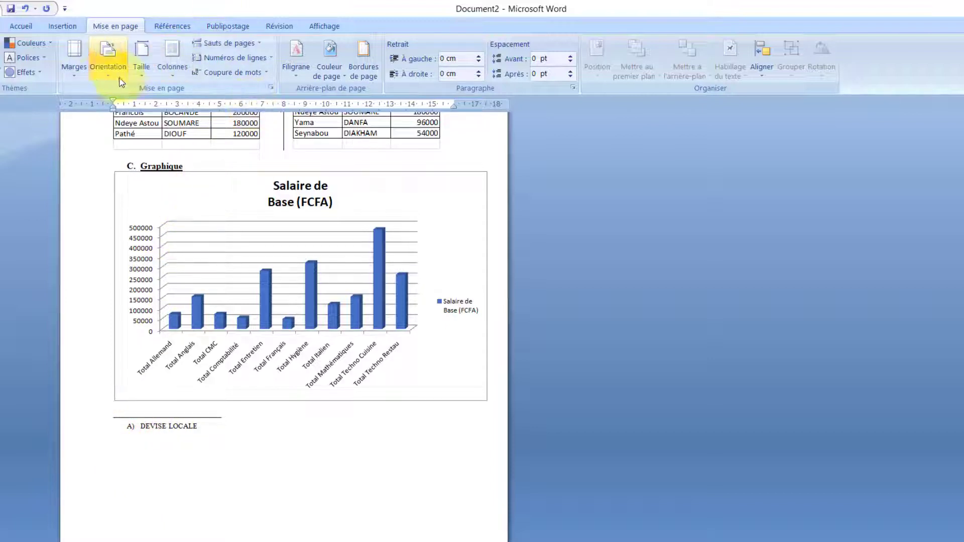
- Insert a Page suivante section break after the chart
click(258, 48)
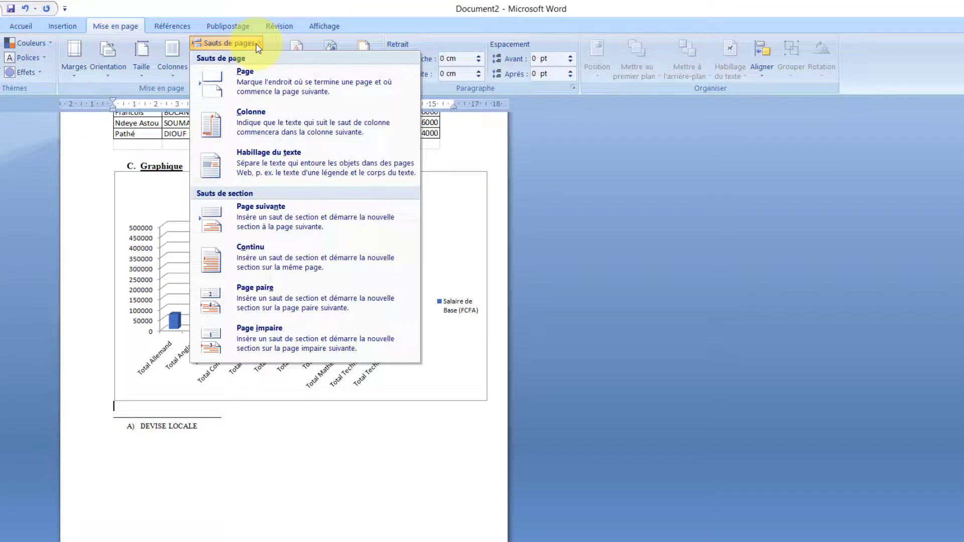
click(299, 210)
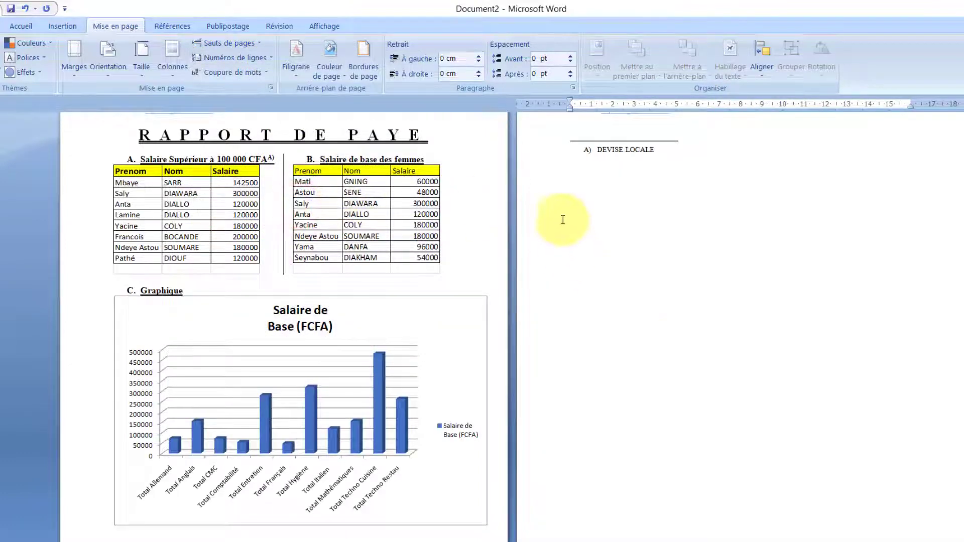
scroll(186, 297, down, 2)
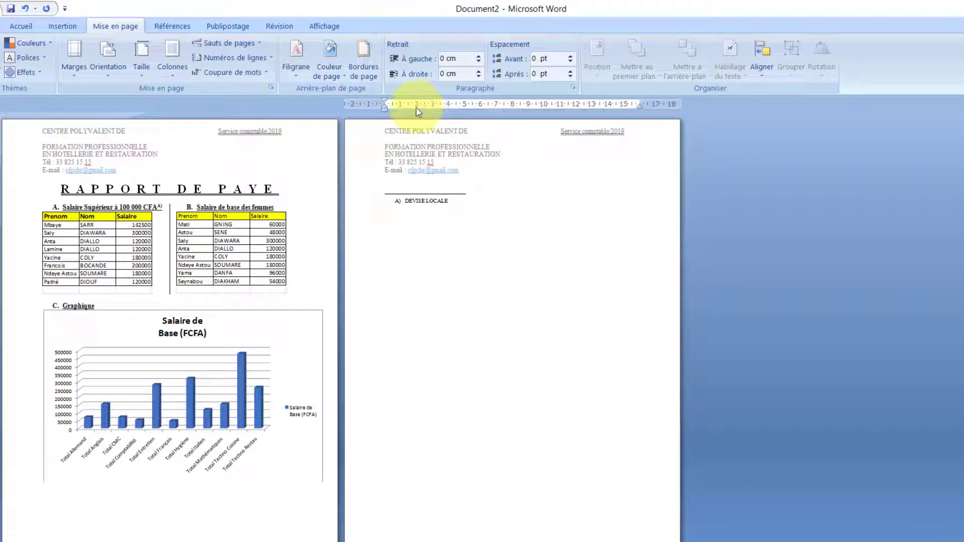
click(240, 47)
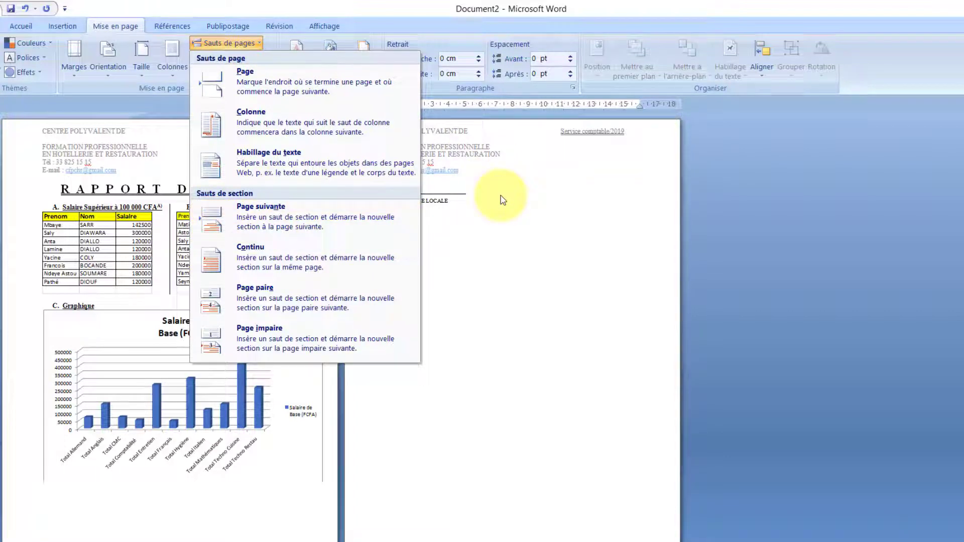
click(482, 189)
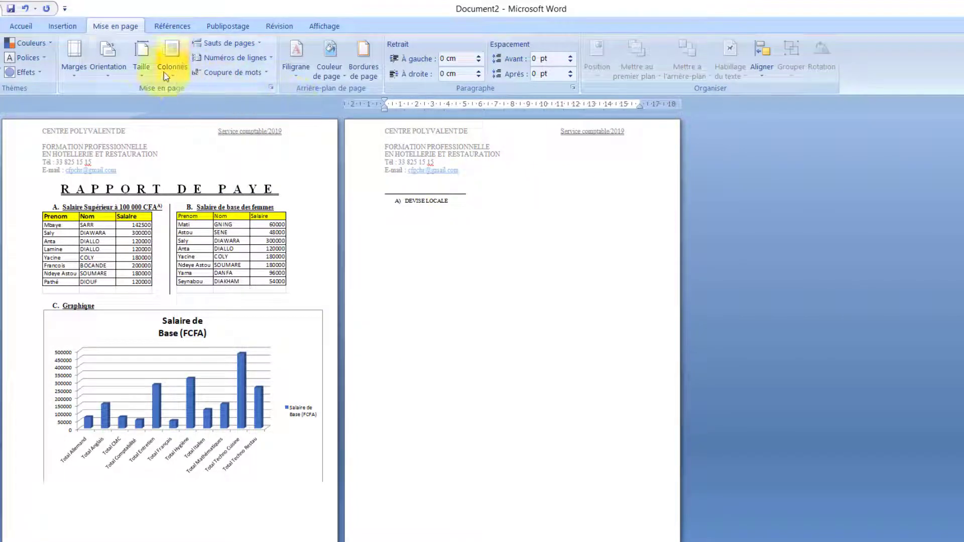
- Set the new section's page orientation to Paysage (landscape)
click(115, 67)
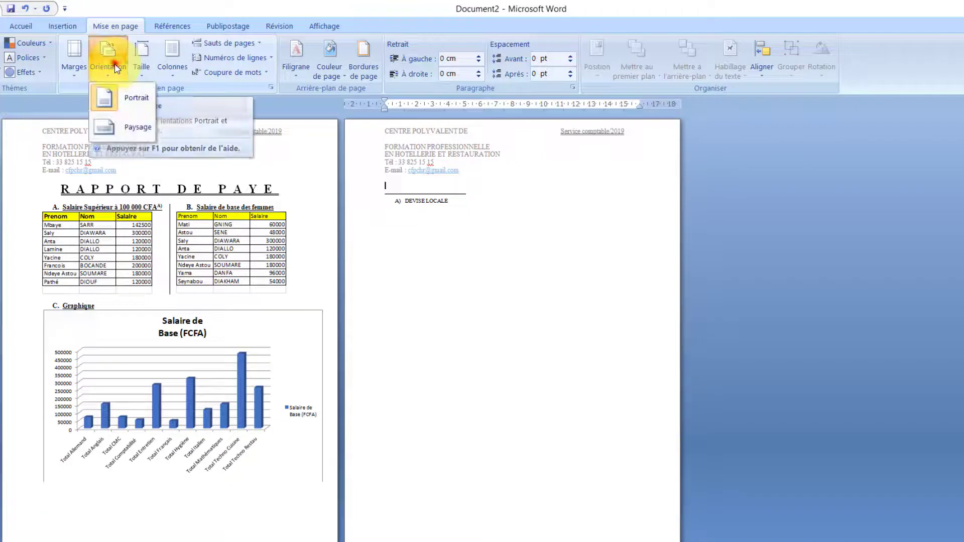
click(138, 128)
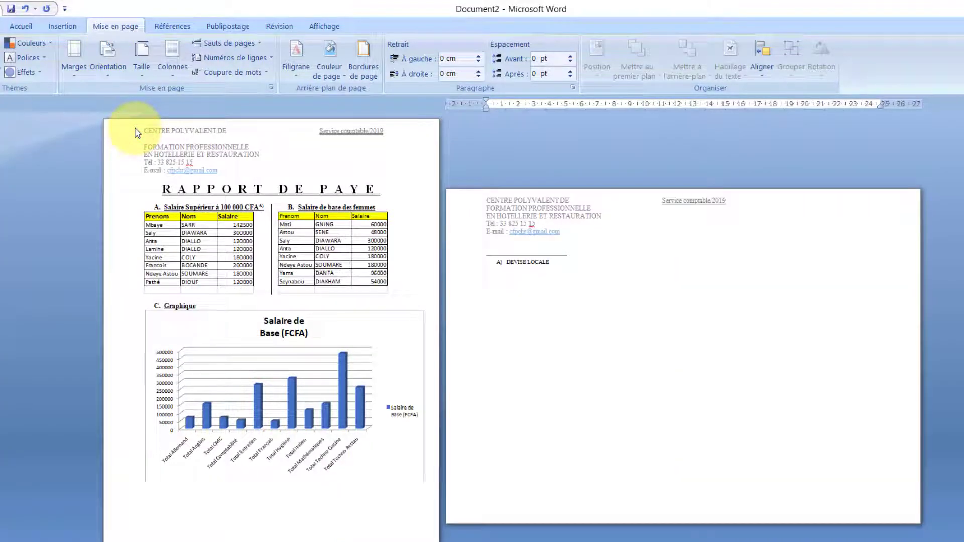
click(227, 44)
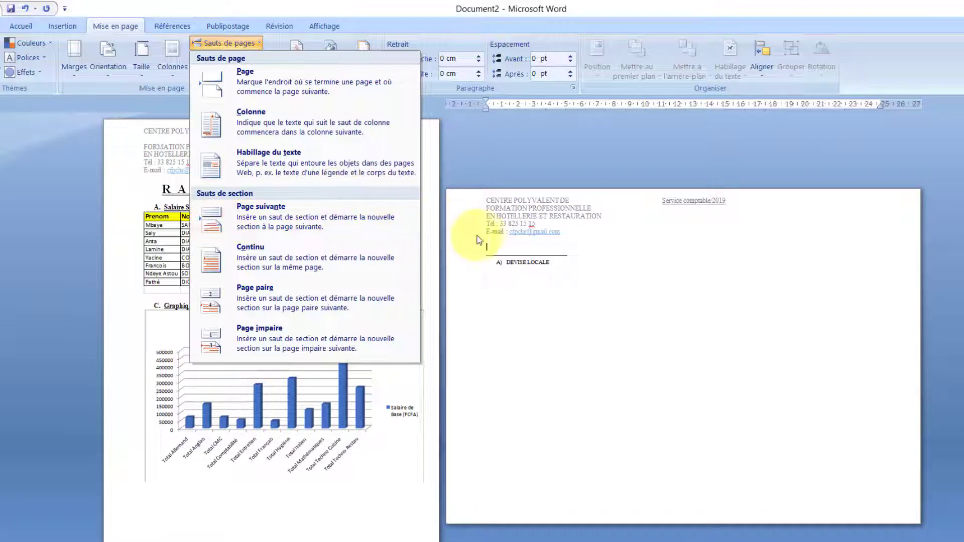
click(524, 240)
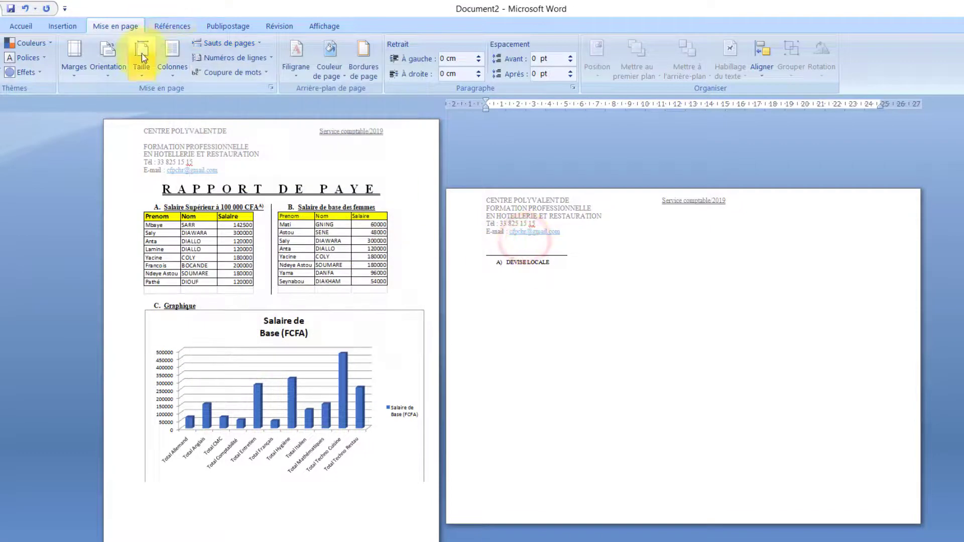
click(105, 73)
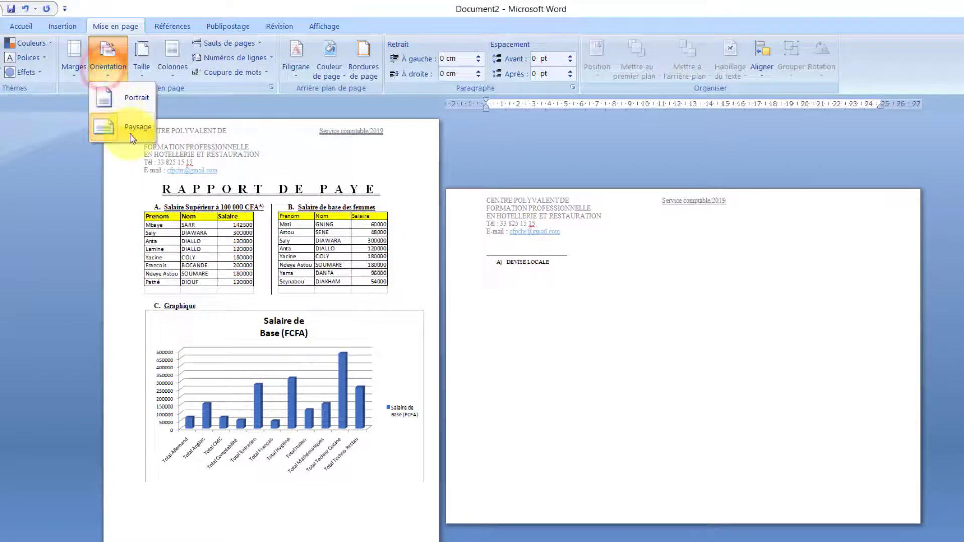
click(533, 222)
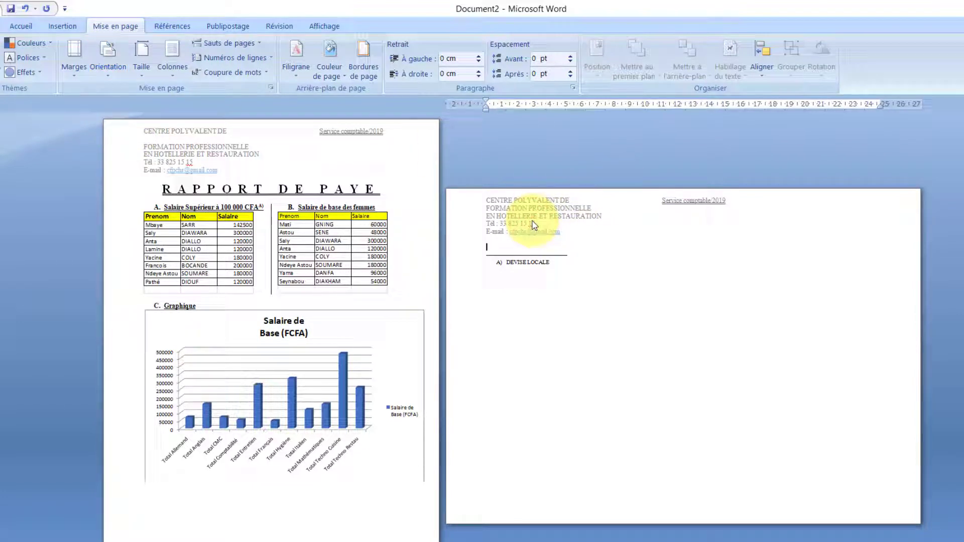
click(242, 44)
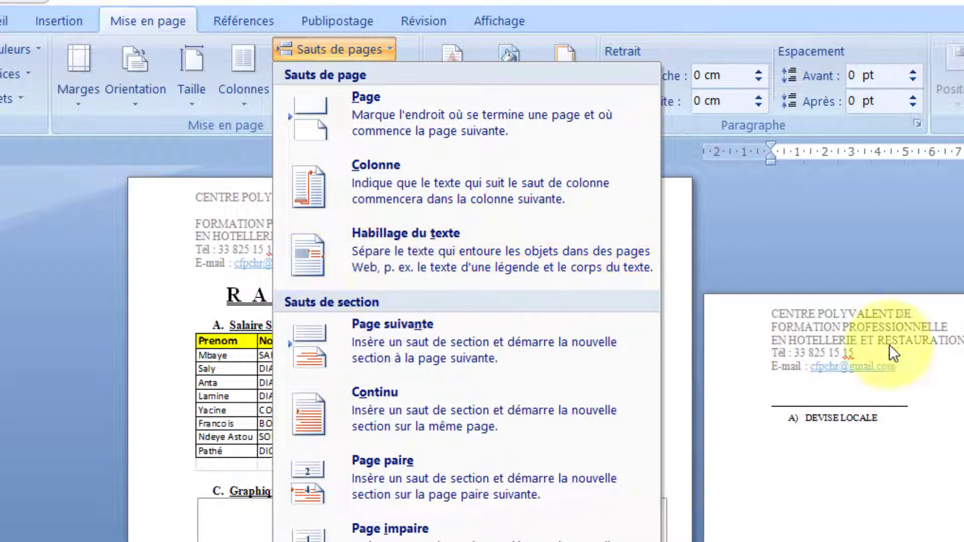
click(839, 333)
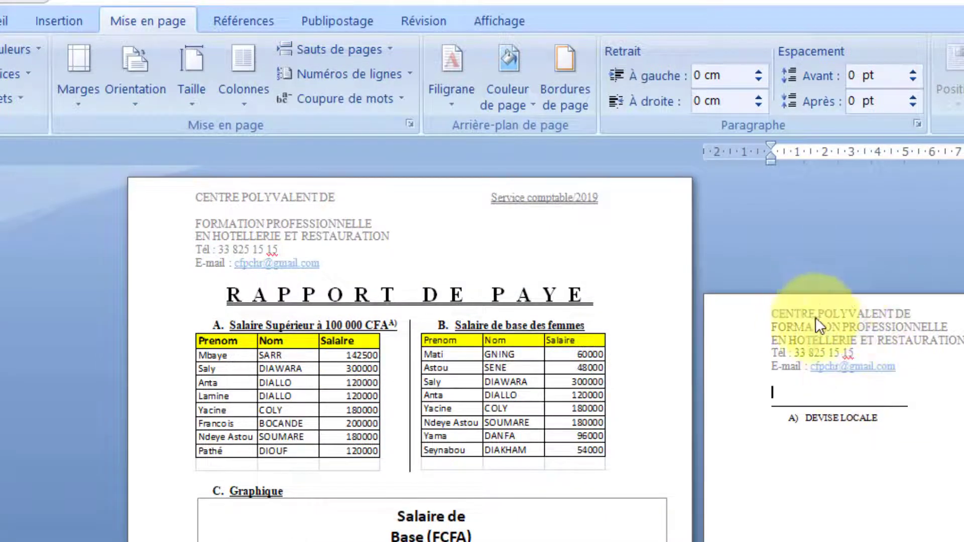
- Unlink the page-2 header from the previous section and replace its text with TOUBA SOLUTION INFORMATIQUE and a phone number
click(826, 342)
double_click(827, 342)
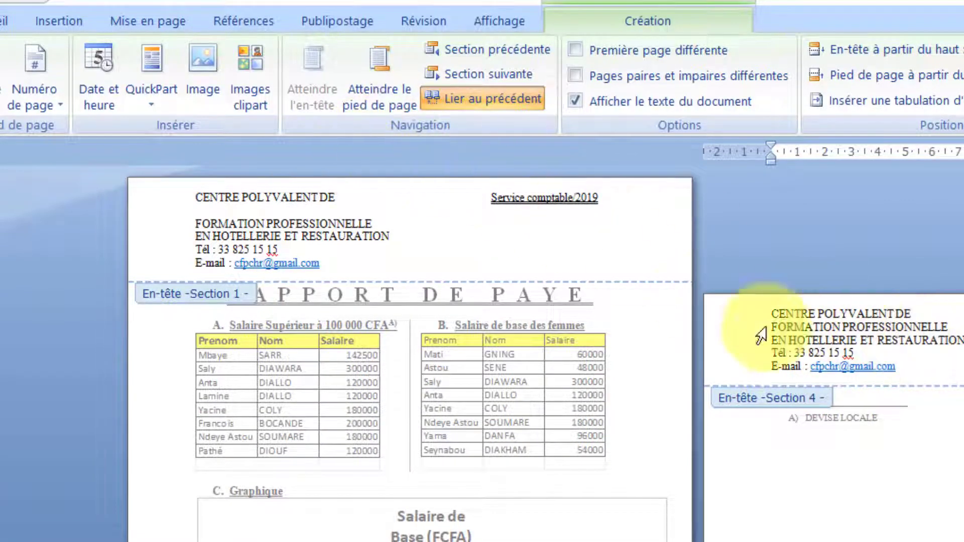
click(456, 98)
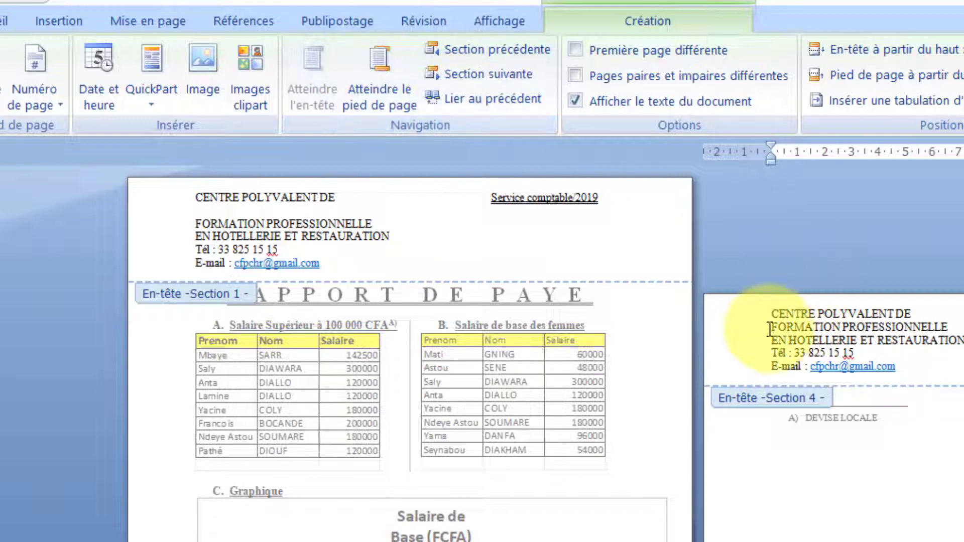
drag(762, 317, 958, 370)
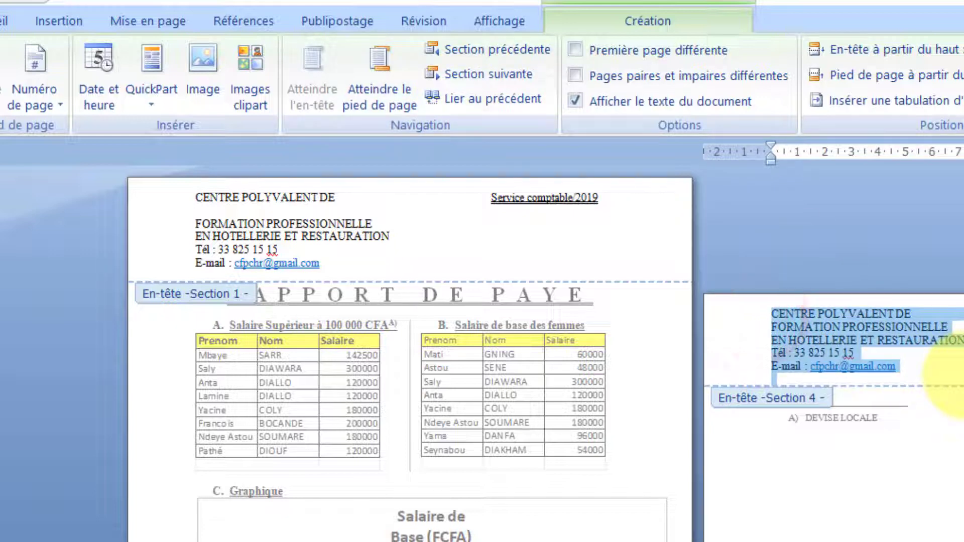
text(M)
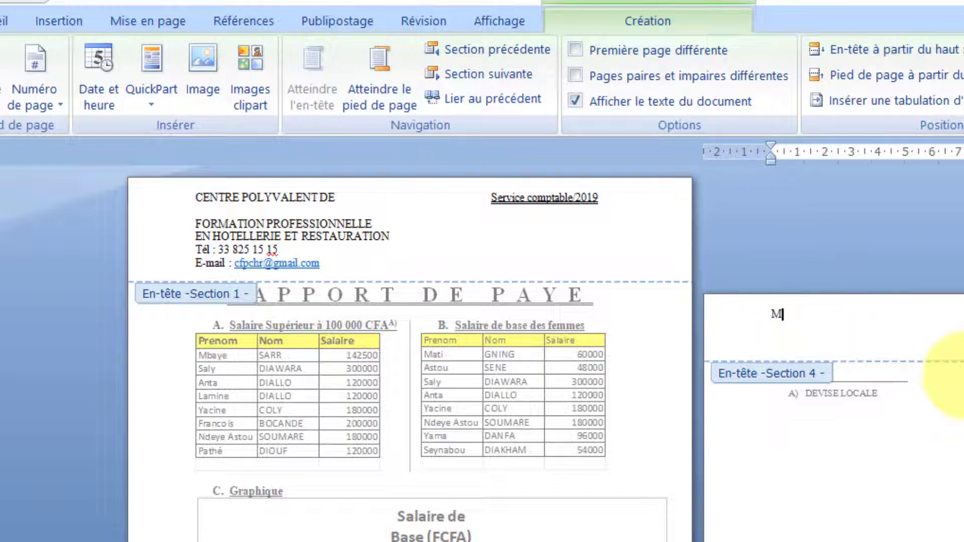
key(BackSpace)
text(TOUBA)
text( SOLU)
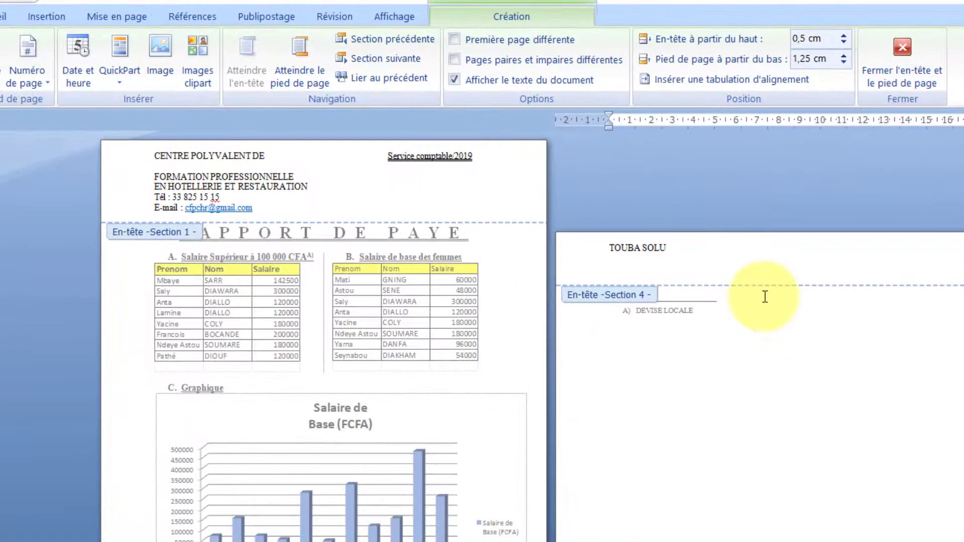
text(TIONINFORMATIQUE)
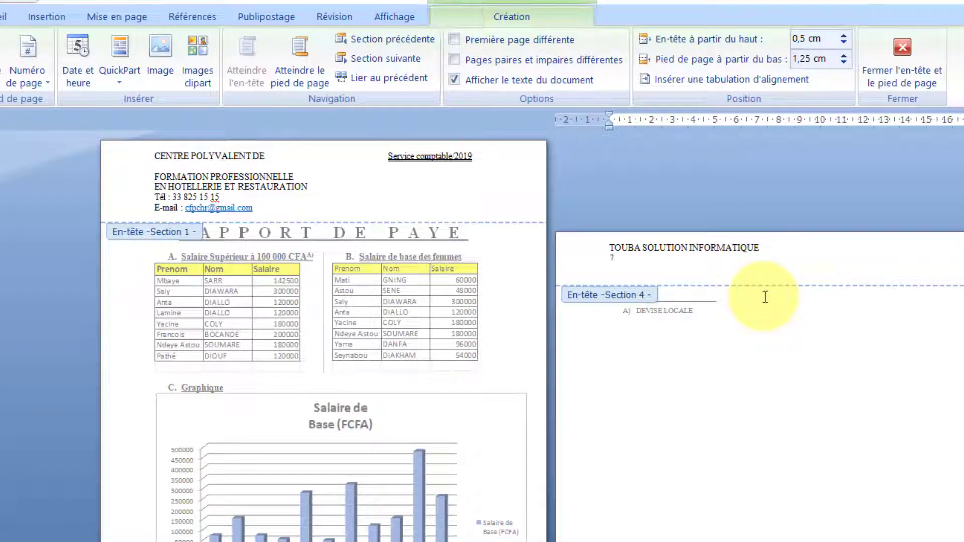
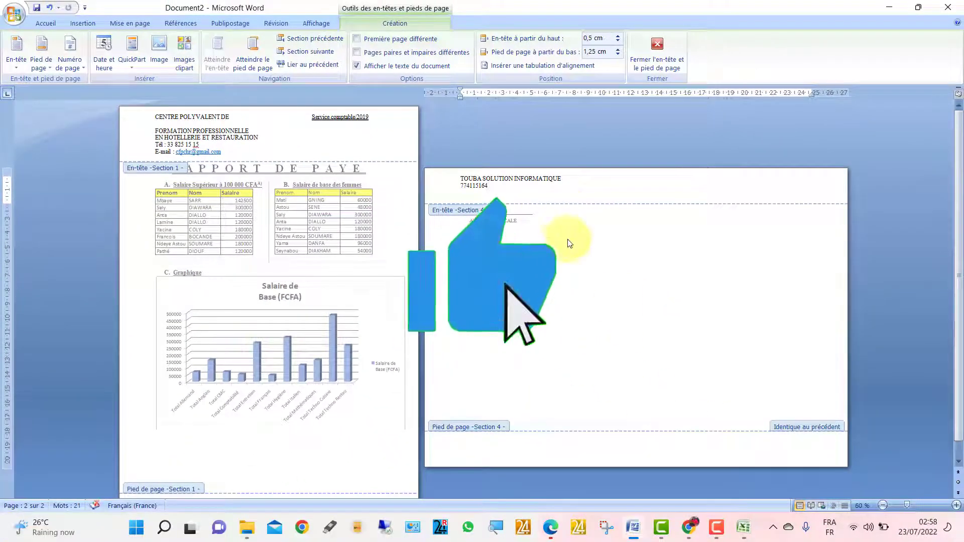
- Reopen the header and zoom to 100 % to check the new header text
double_click(513, 219)
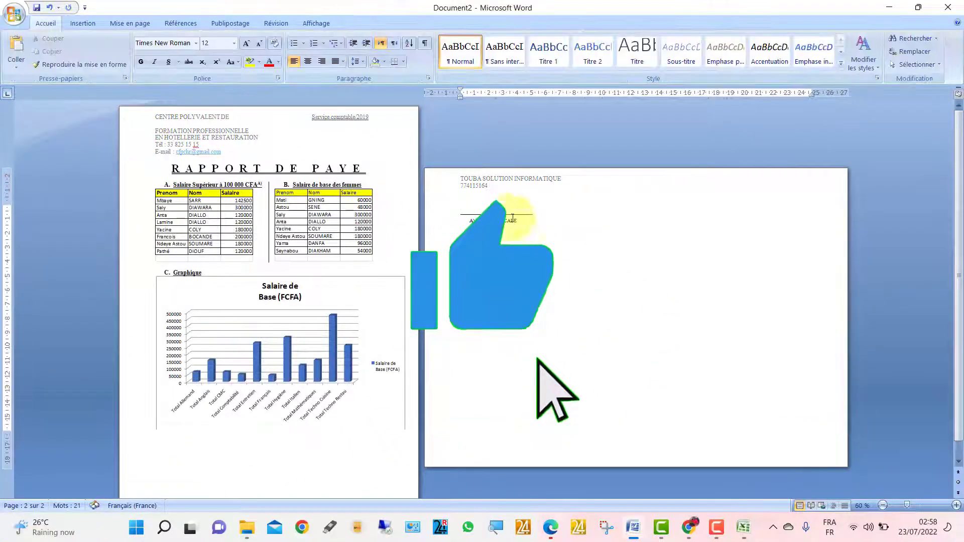
double_click(496, 191)
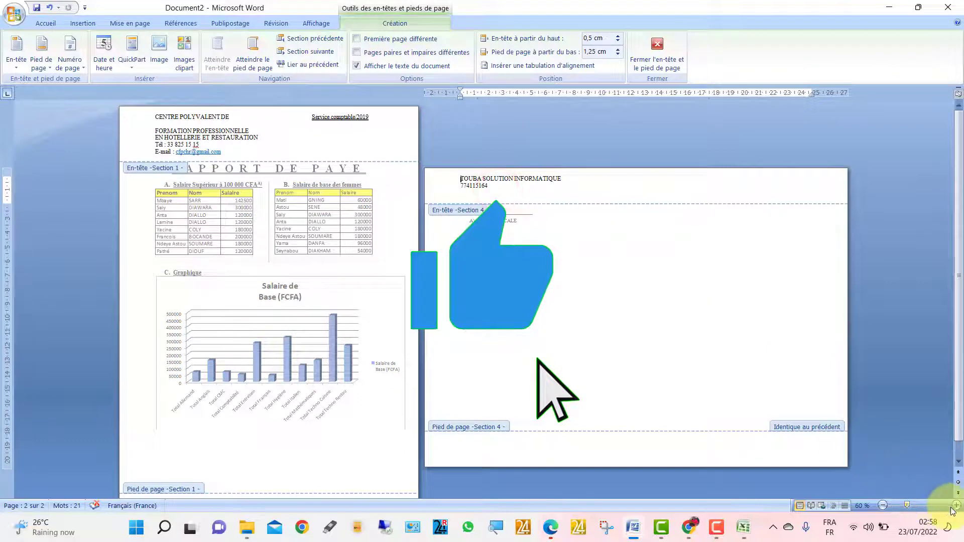
click(955, 504)
click(955, 504)
click(955, 503)
click(955, 504)
click(726, 418)
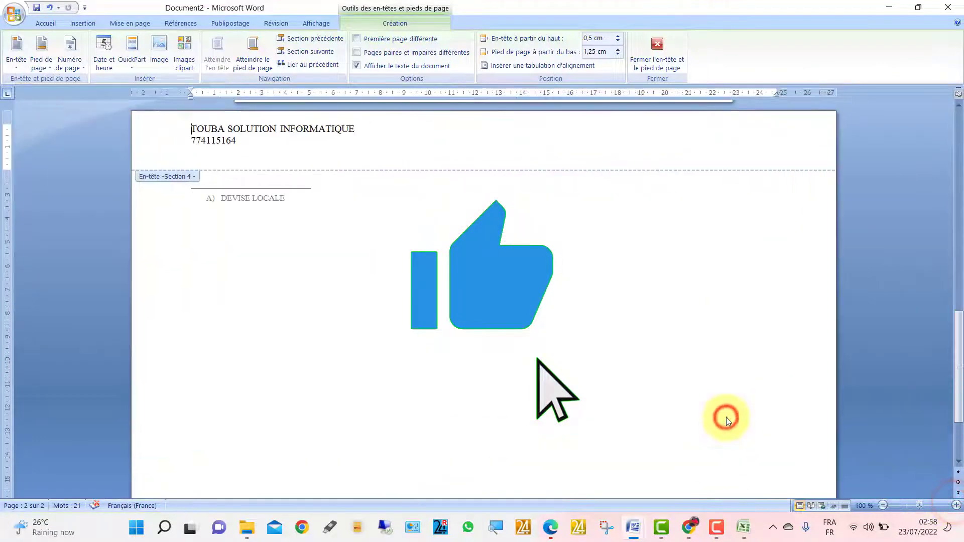